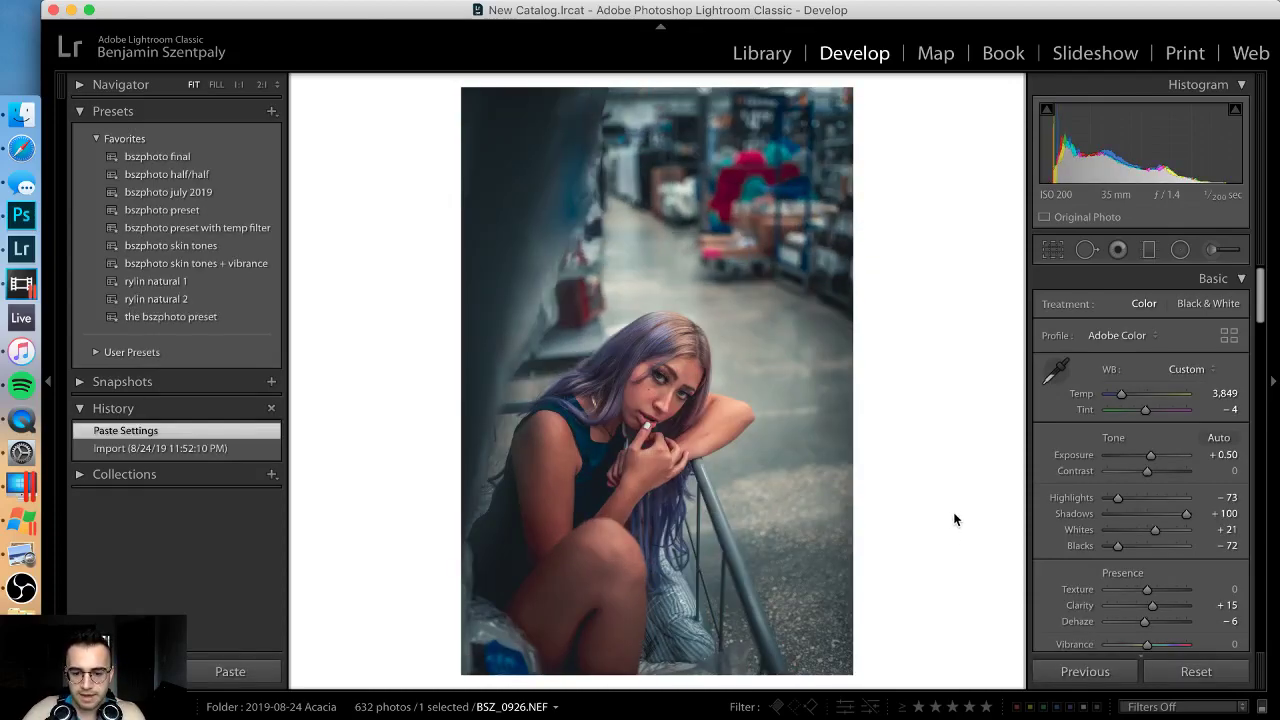
Step: Review the edited portraits from BSZ_0926 back to BSZ_0918, and return to BSZ_0920
key("Left")
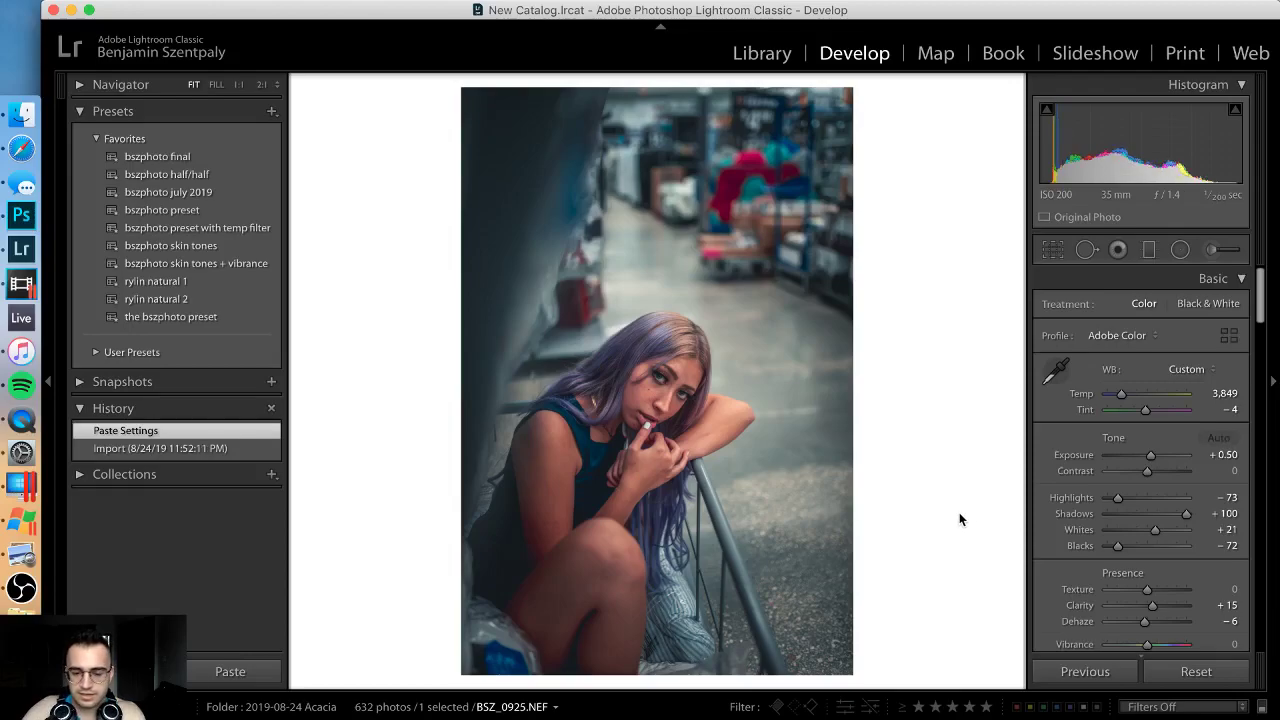
key("Left")
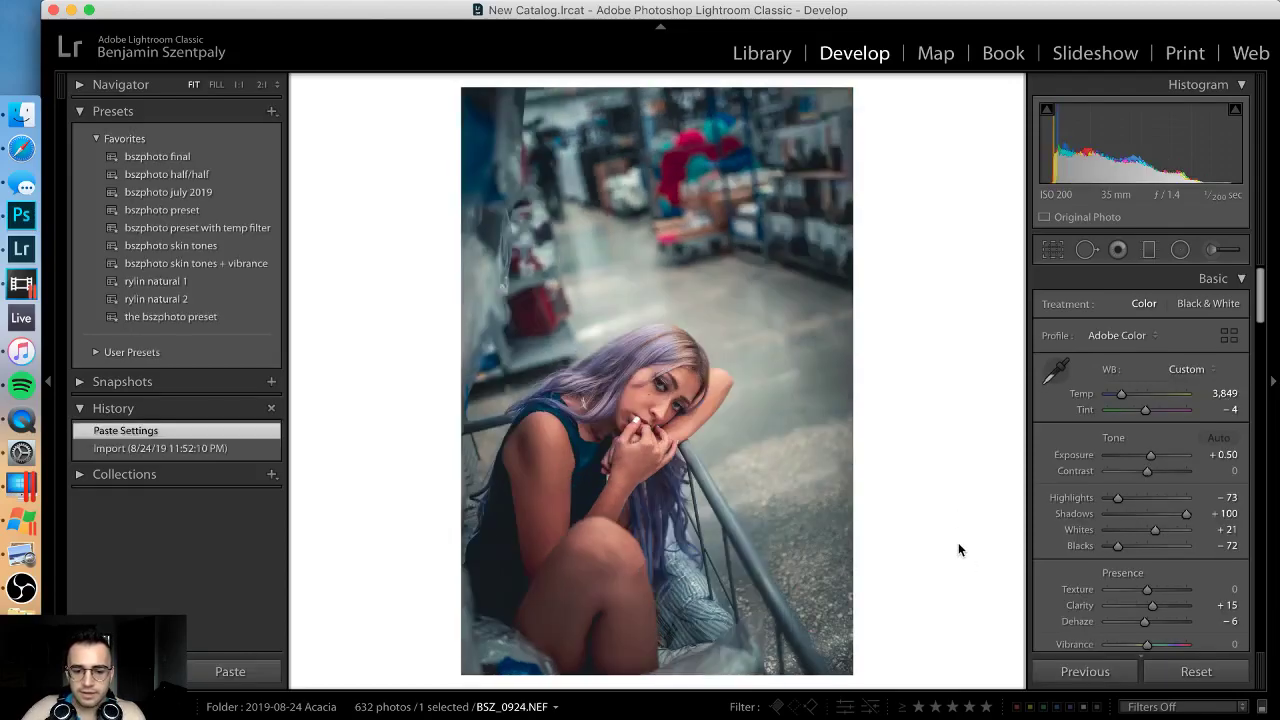
key("Left")
key("Left")
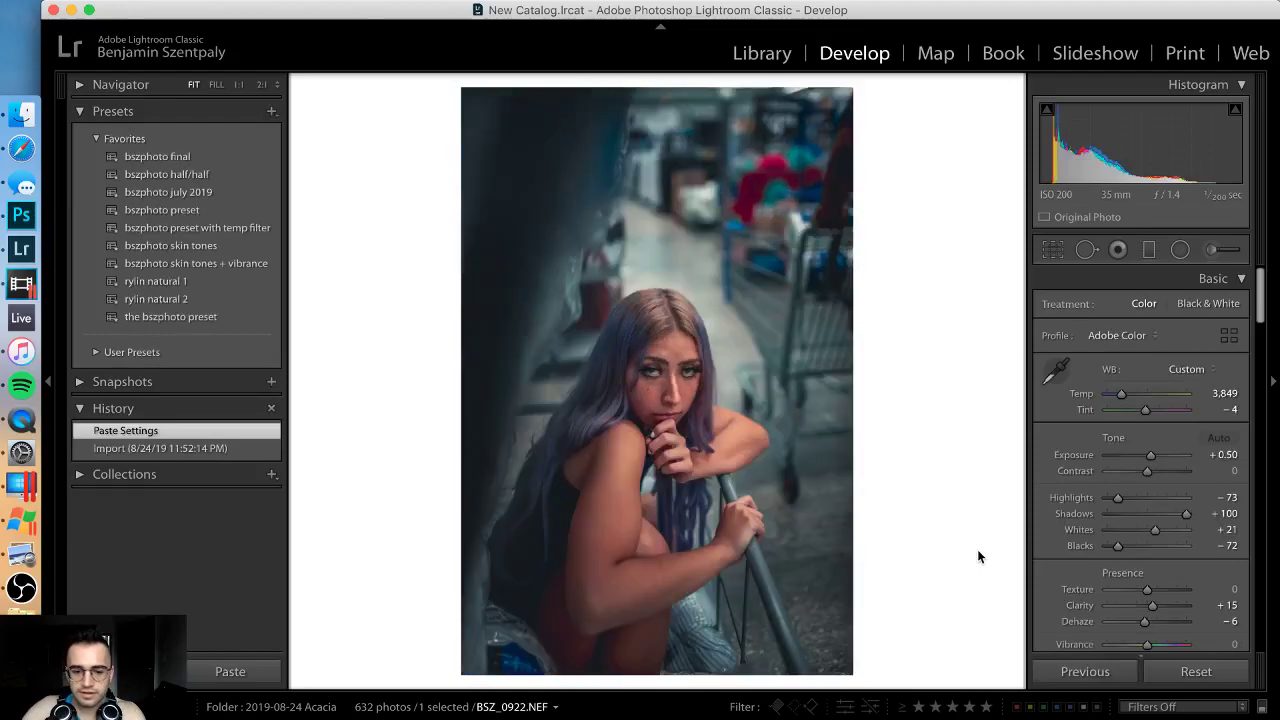
key("Left")
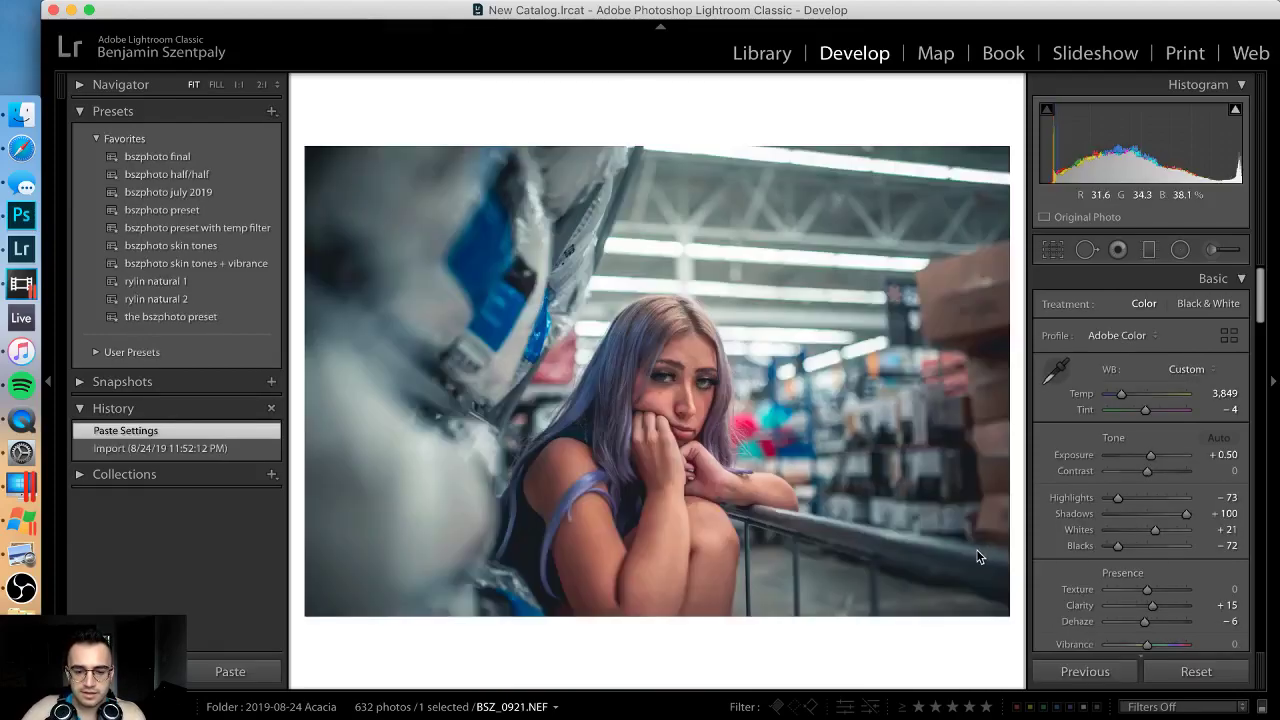
key("Left")
key("Left")
key("Left")
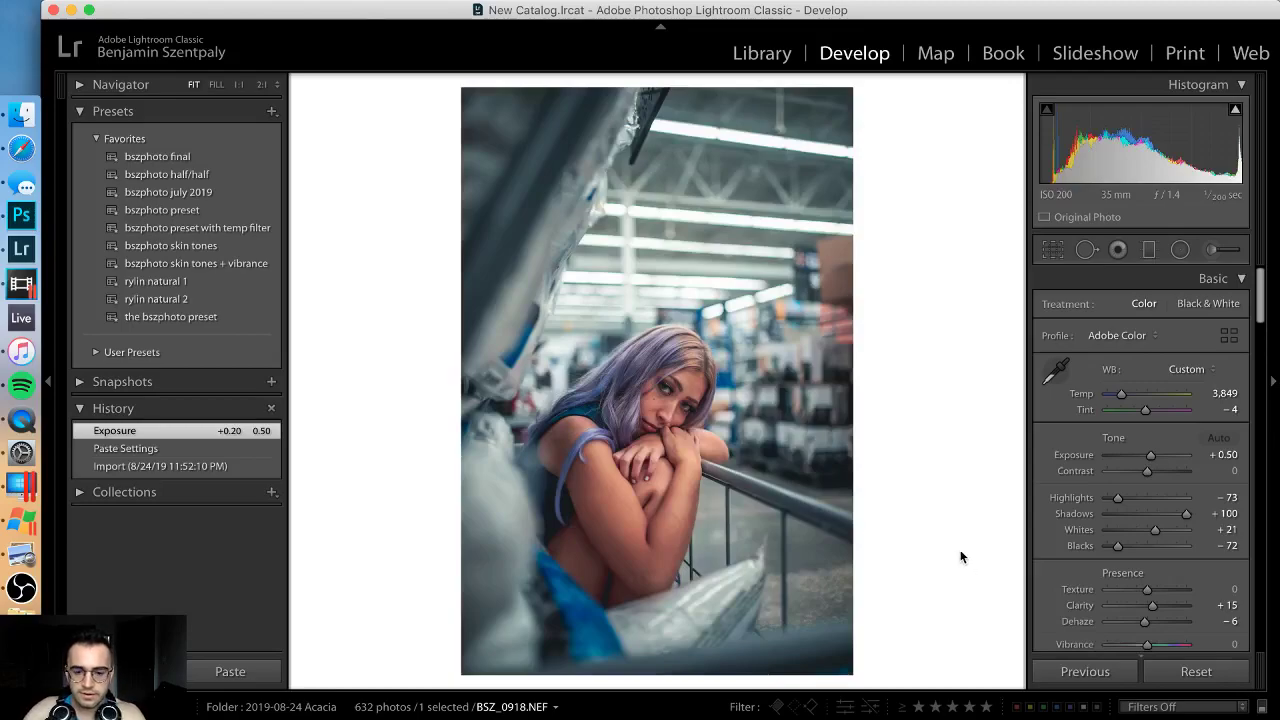
key("Right")
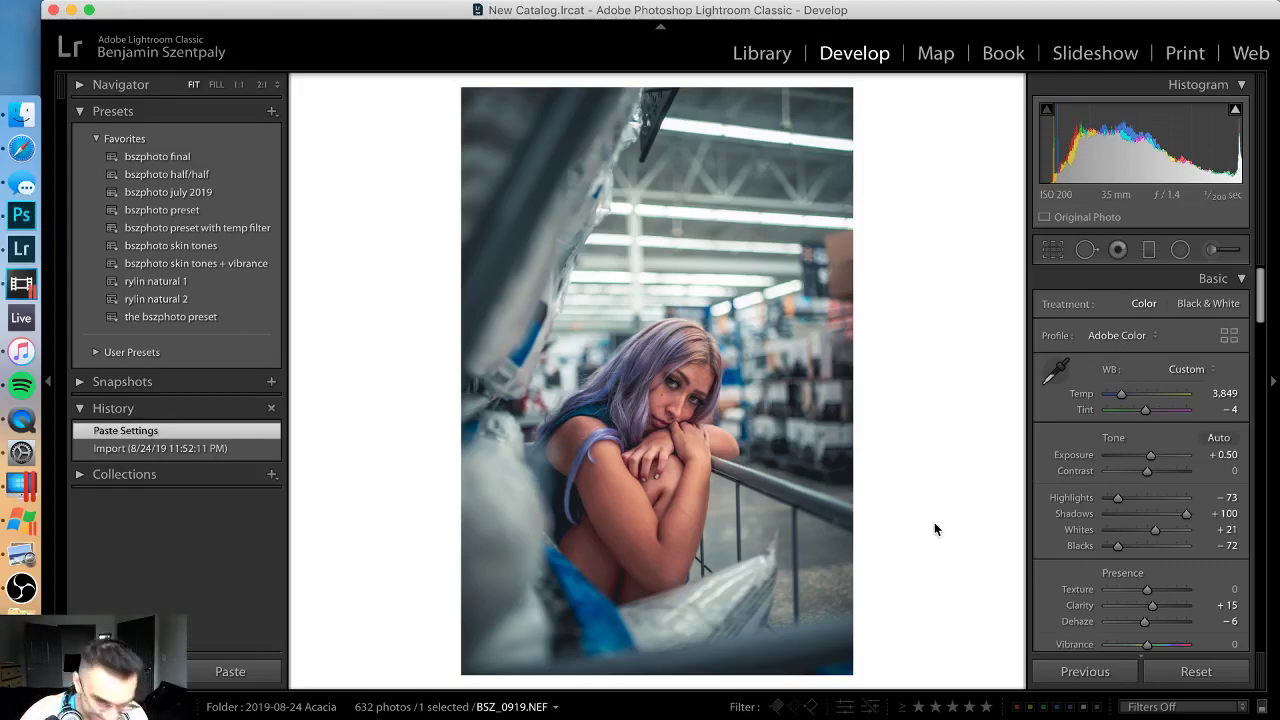
key("Right")
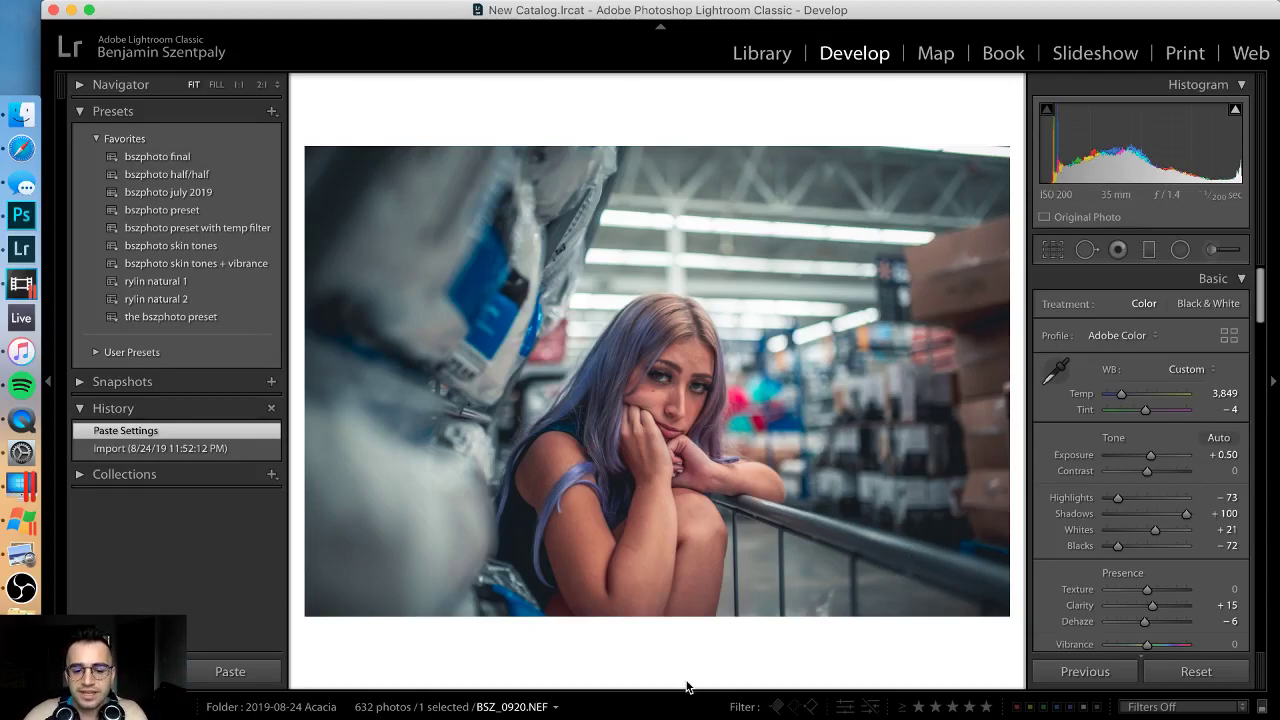
Step: Look back through the earlier shots from BSZ_0919 past BSZ_0910, including the unedited ones
key("Left")
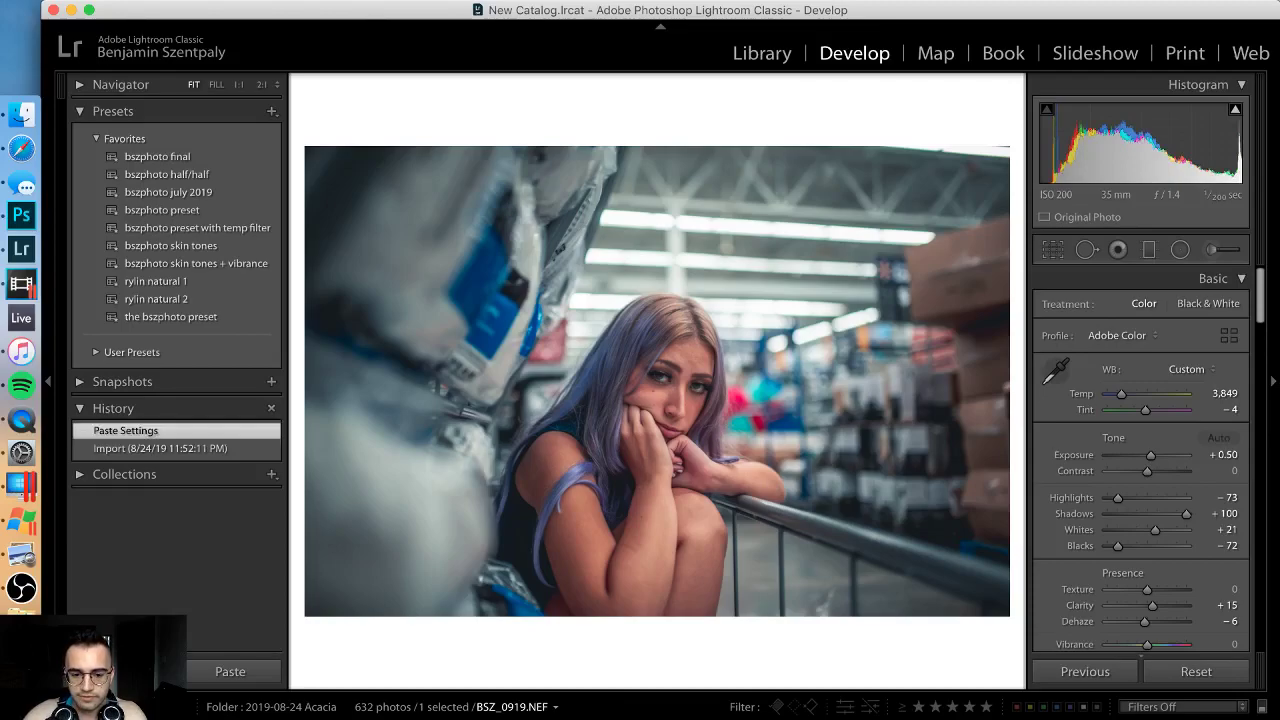
key("Left")
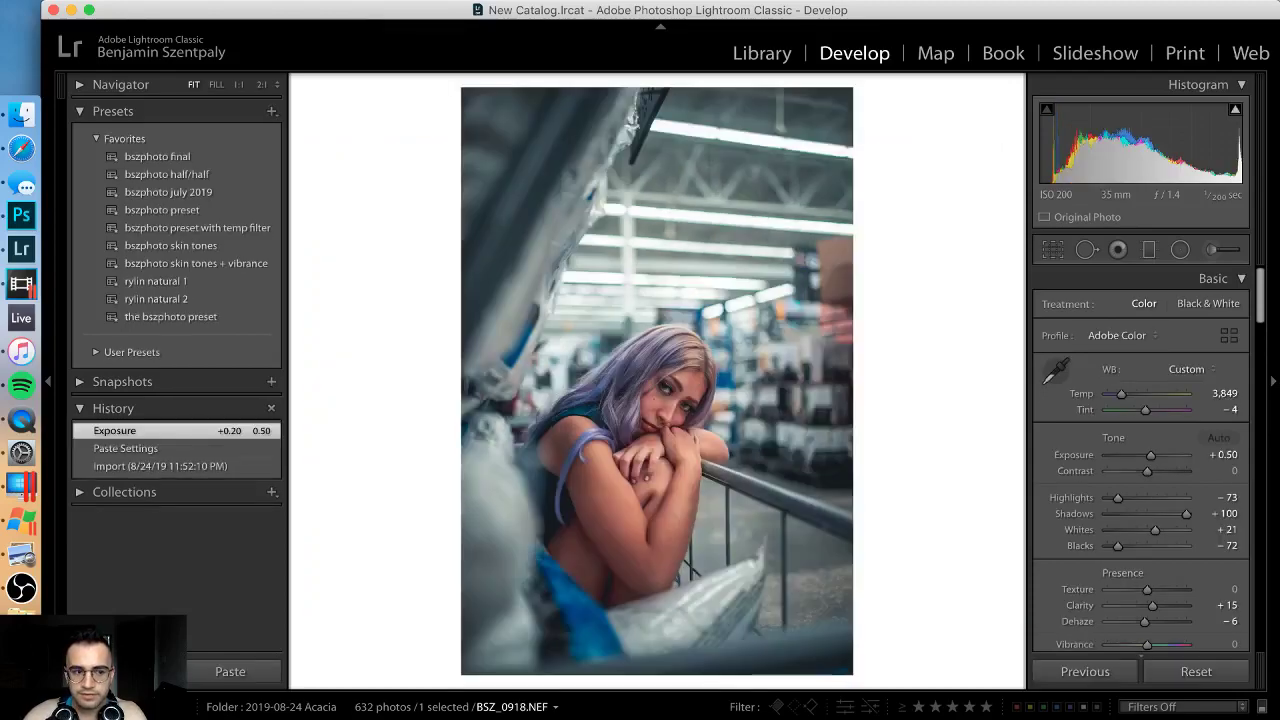
key("Left")
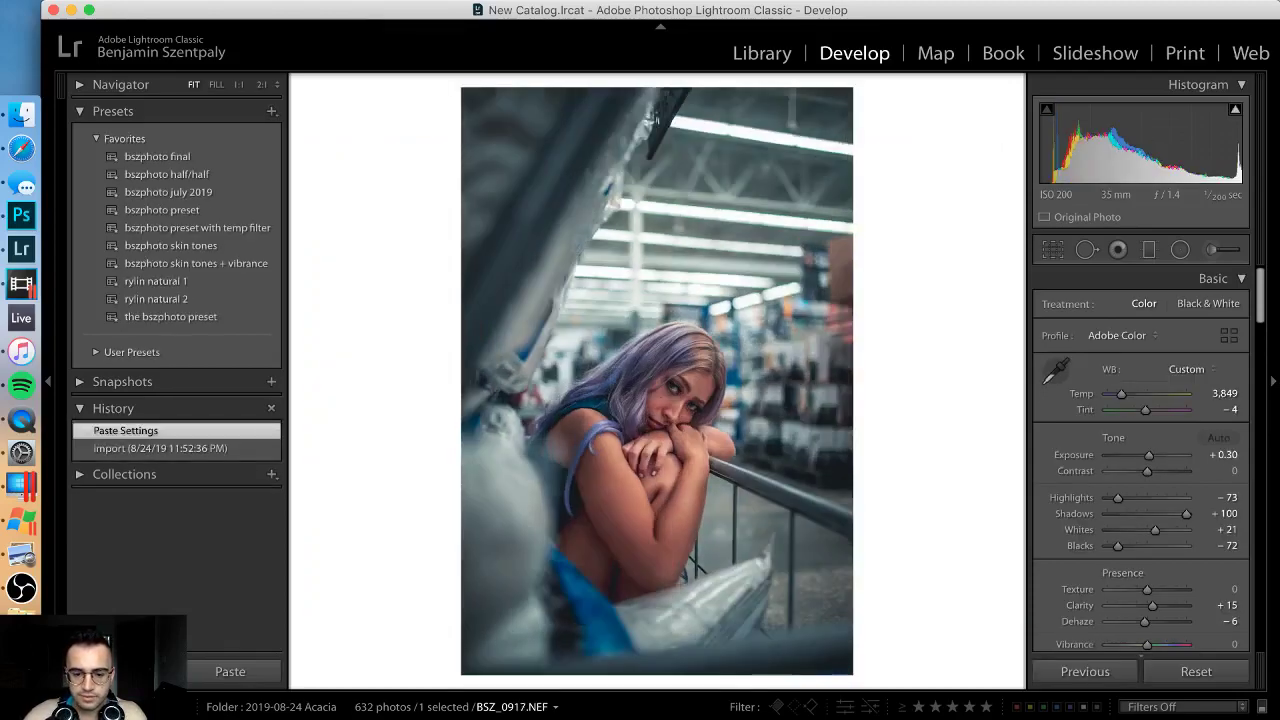
key("Left")
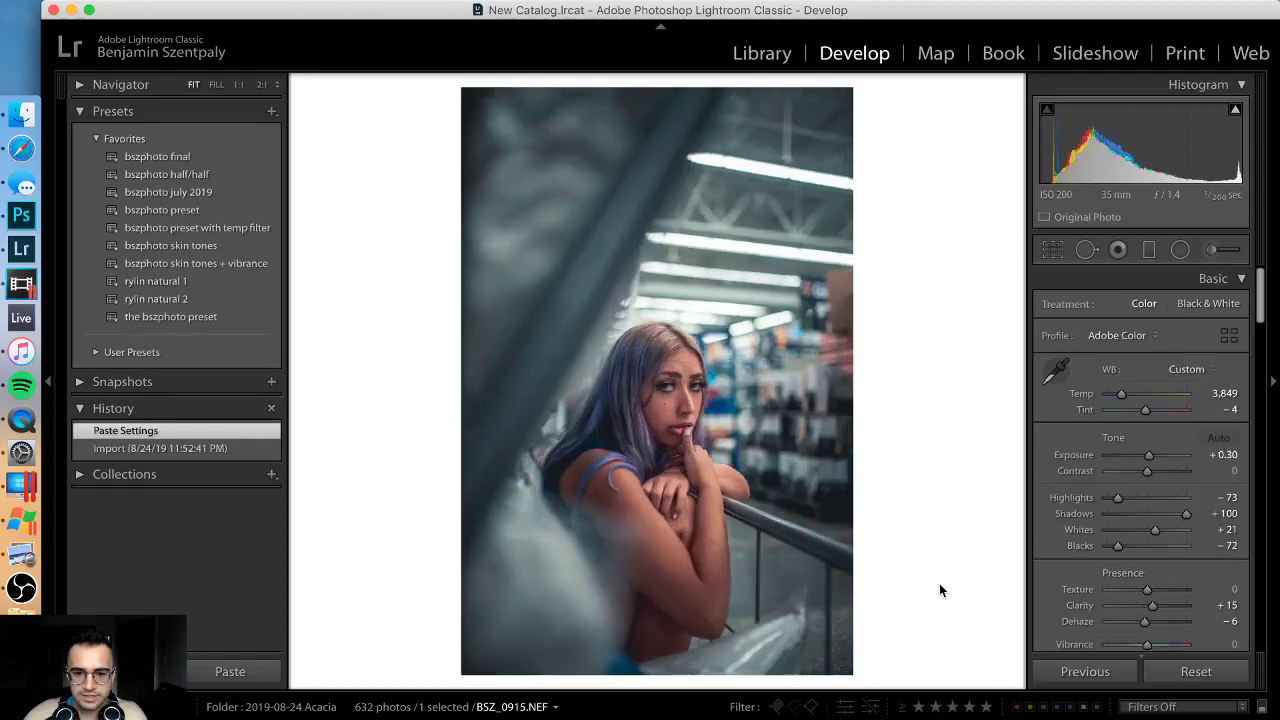
key("Left")
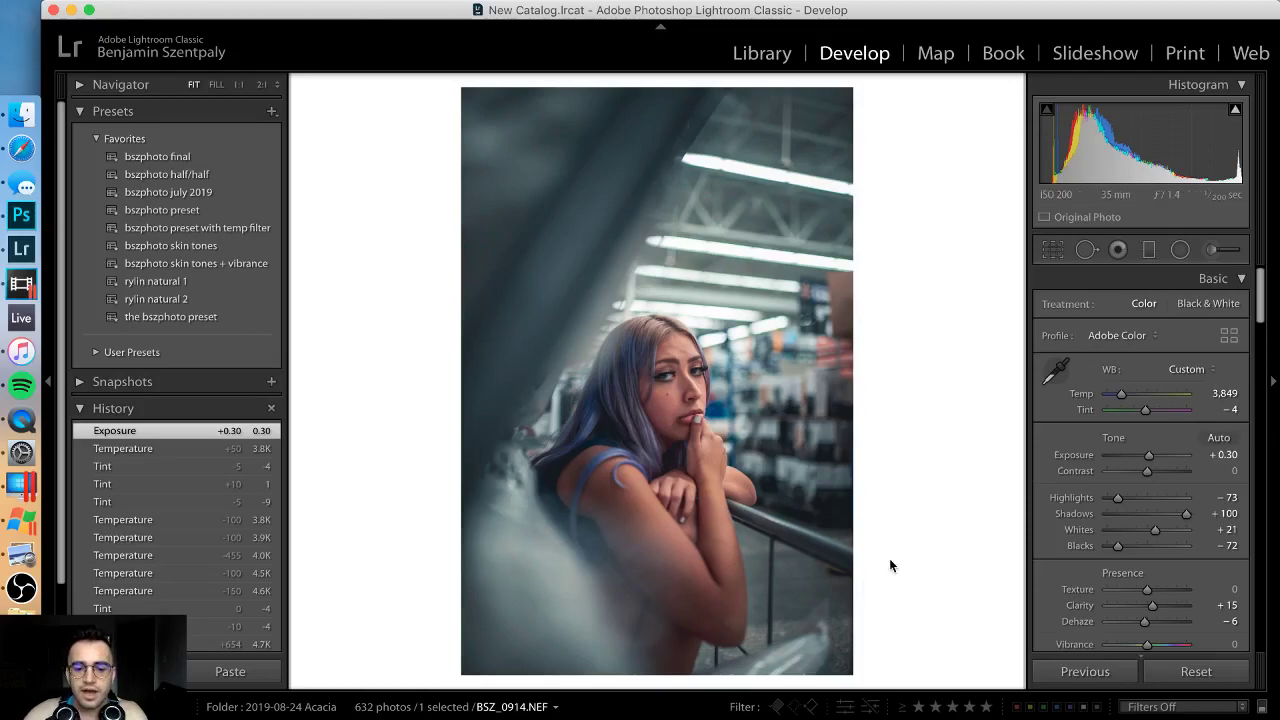
key("Left")
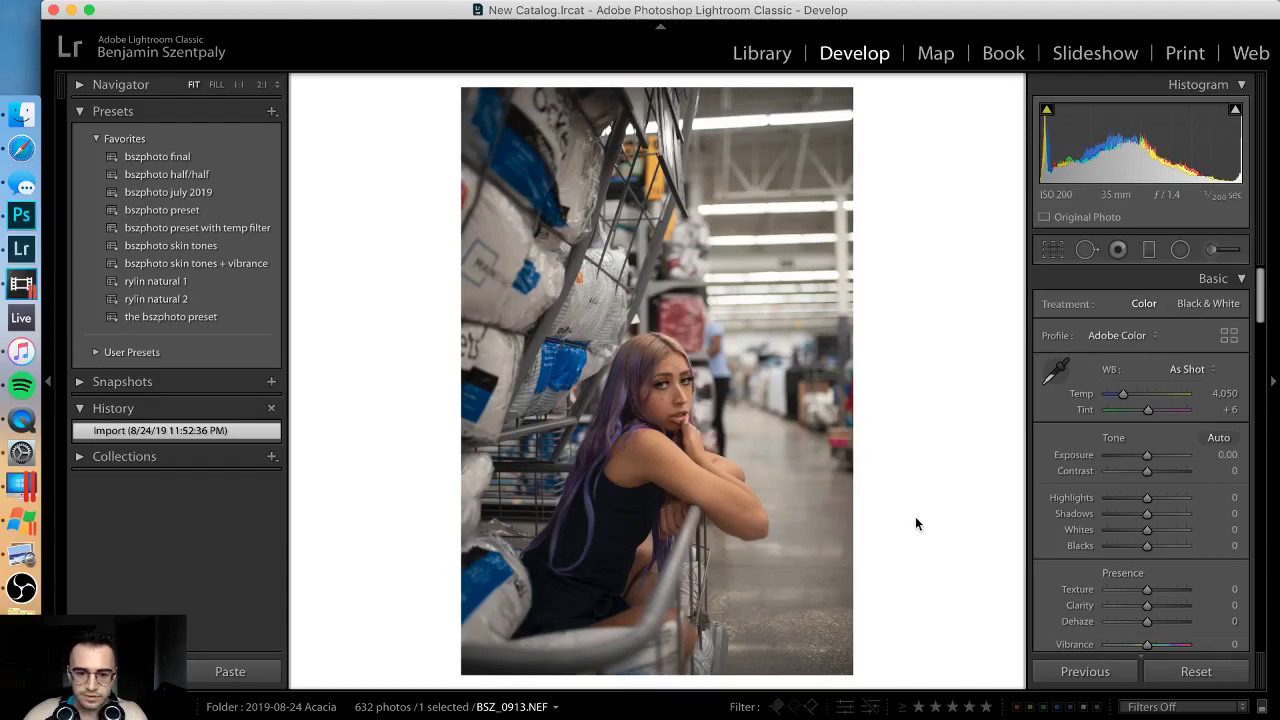
key("Left")
key("Left")
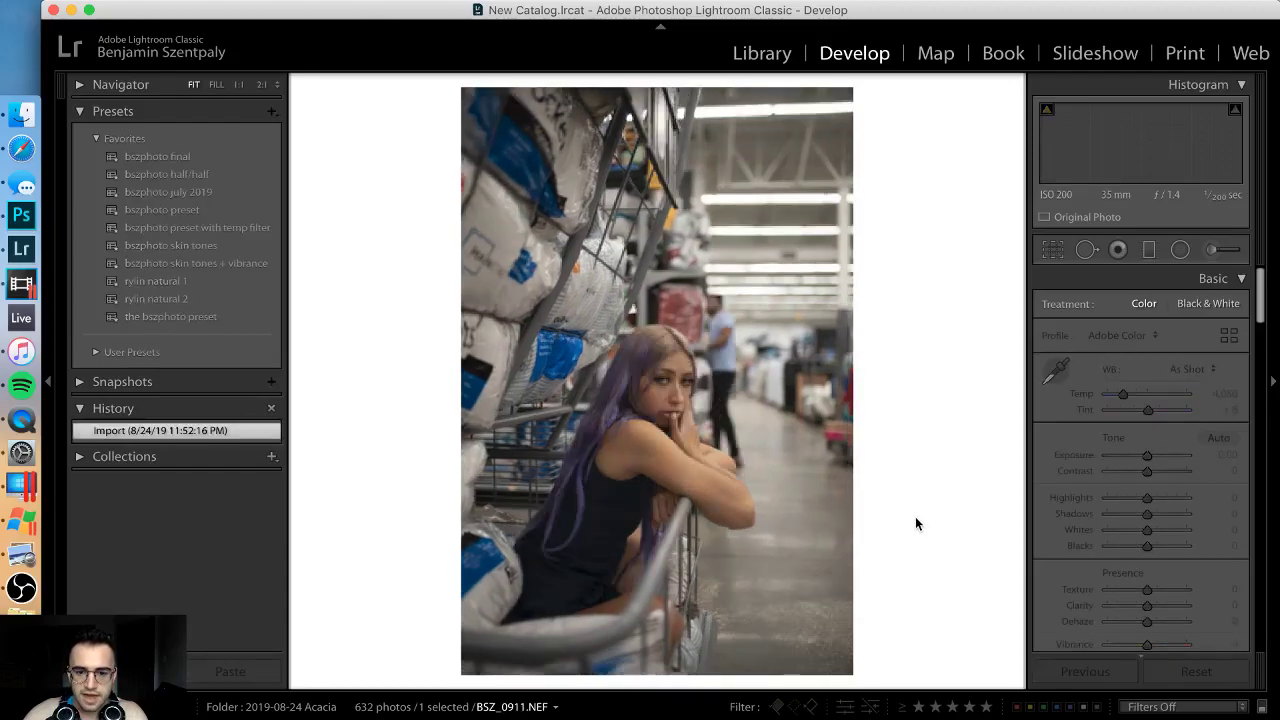
key("Left")
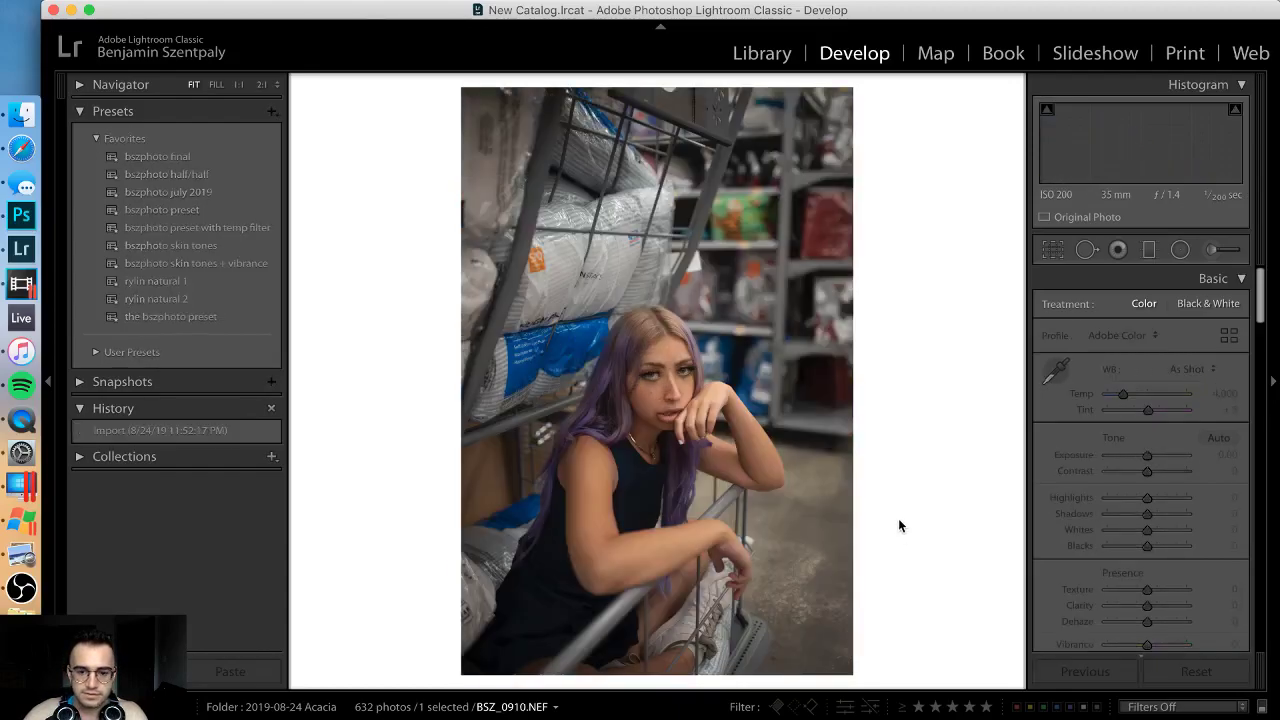
key("Left")
key("Left")
key("Left")
Step: Review the series forward again past BSZ_0910 to BSZ_0921, comparing unedited and edited shots
key("Right")
key("Right")
key("Right")
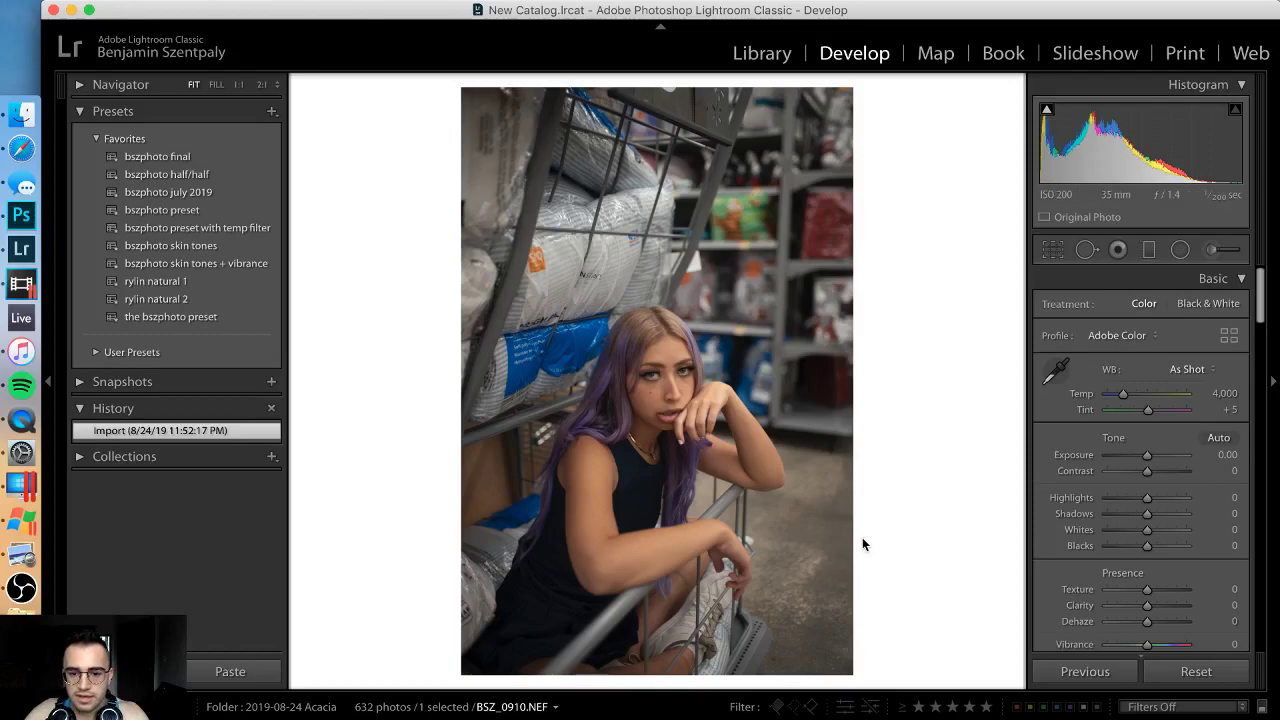
key("Right")
key("Right")
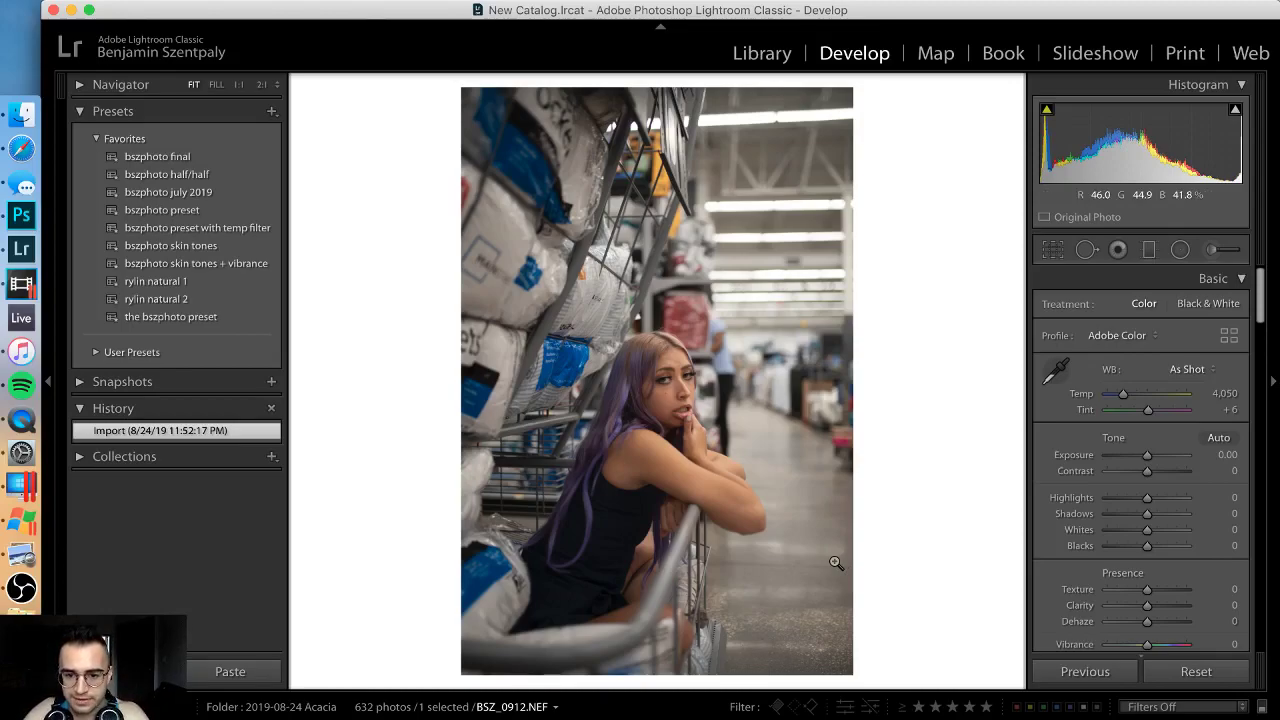
key("Right")
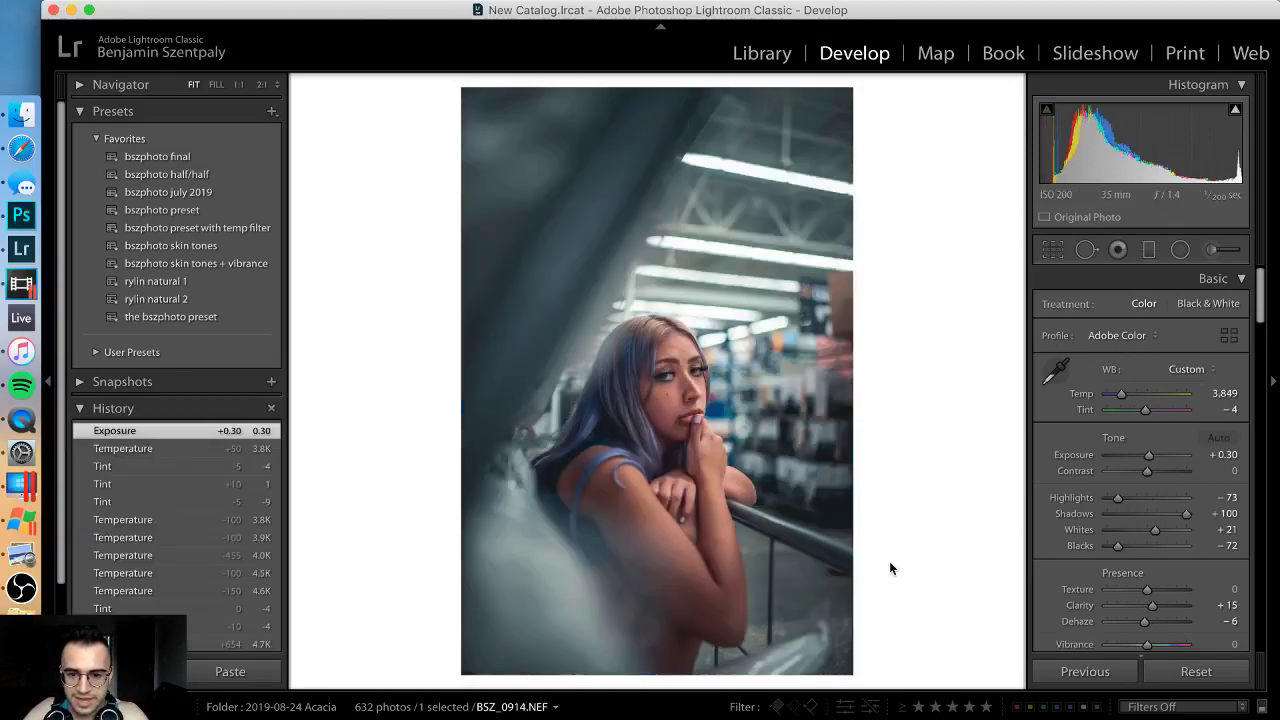
key("Right")
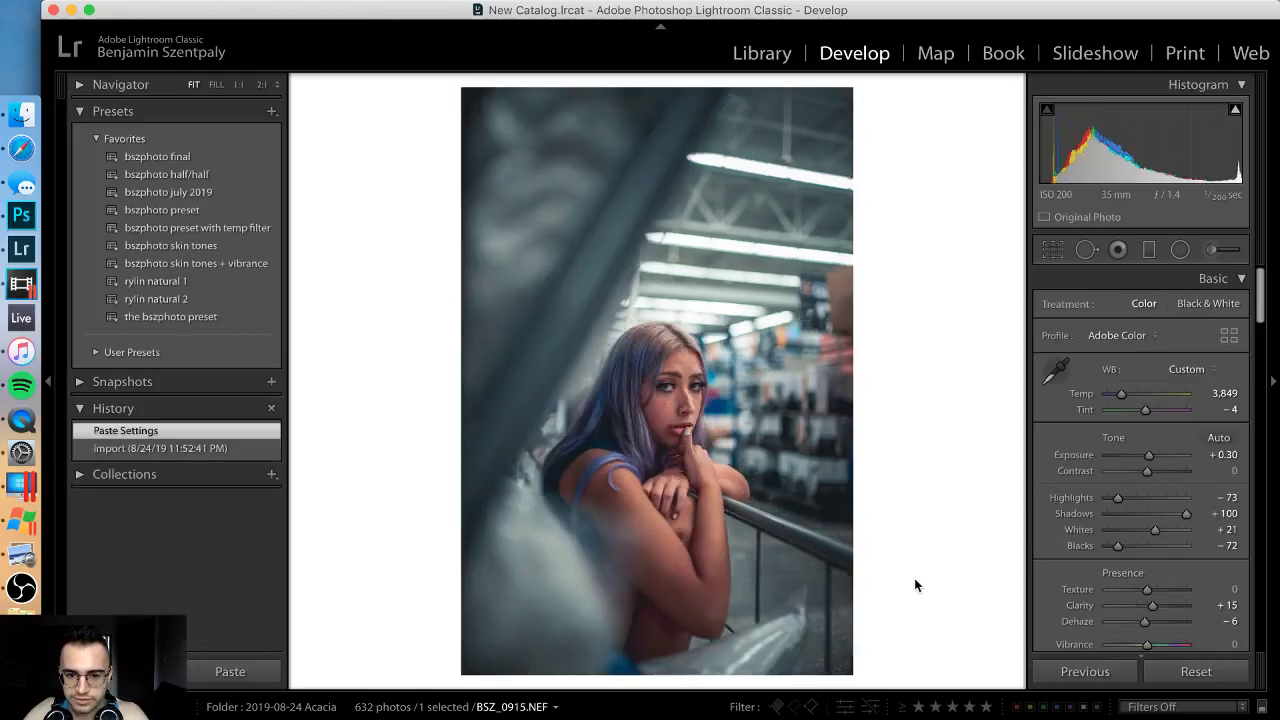
key("Right")
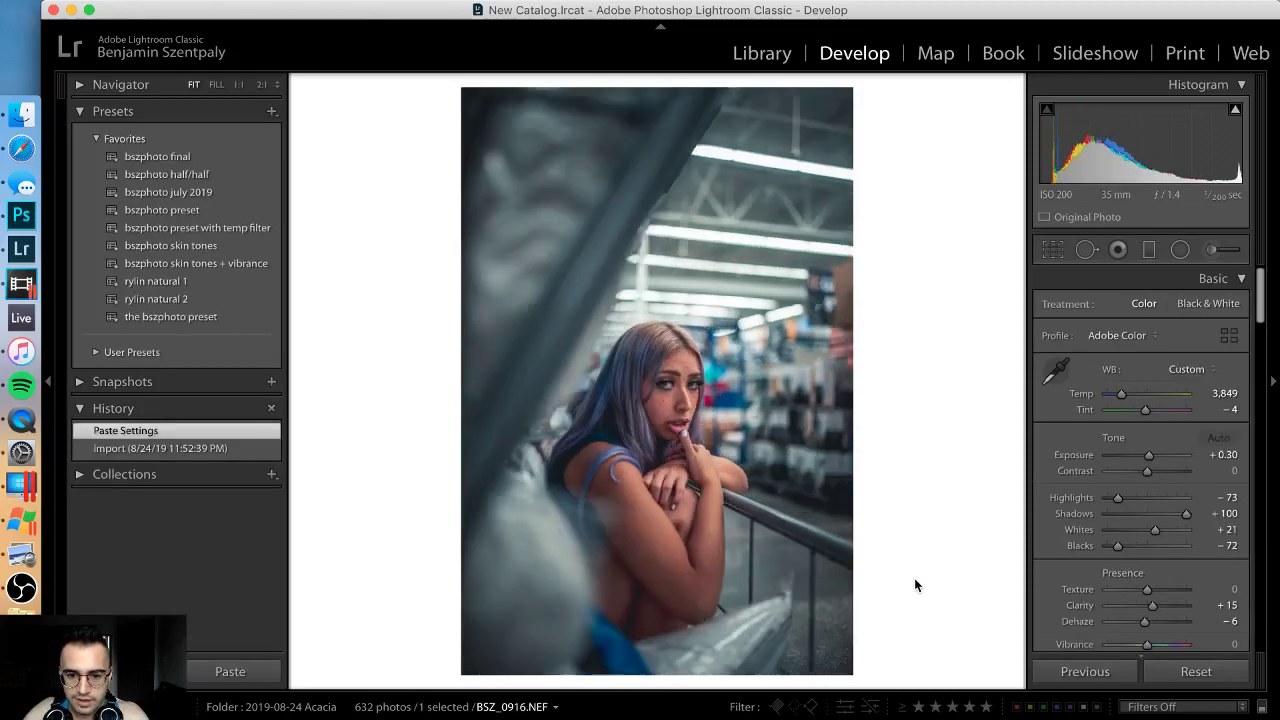
key("Right")
key("Right")
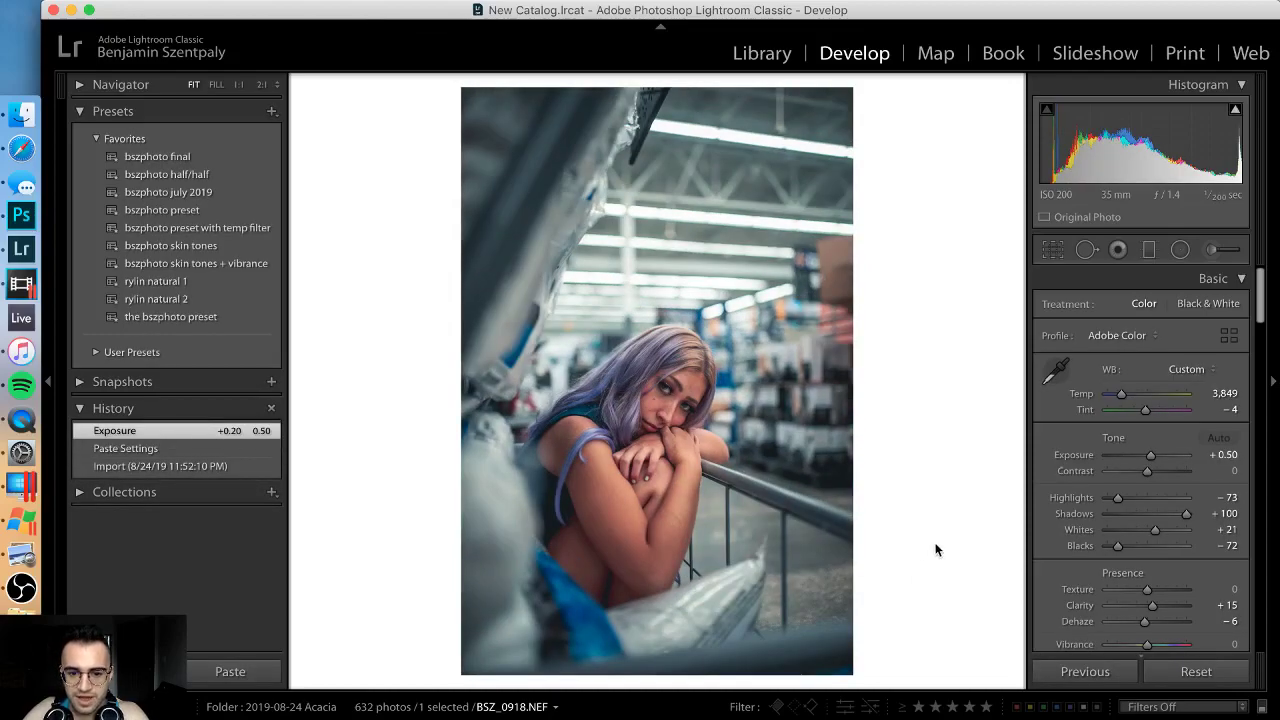
key("Right")
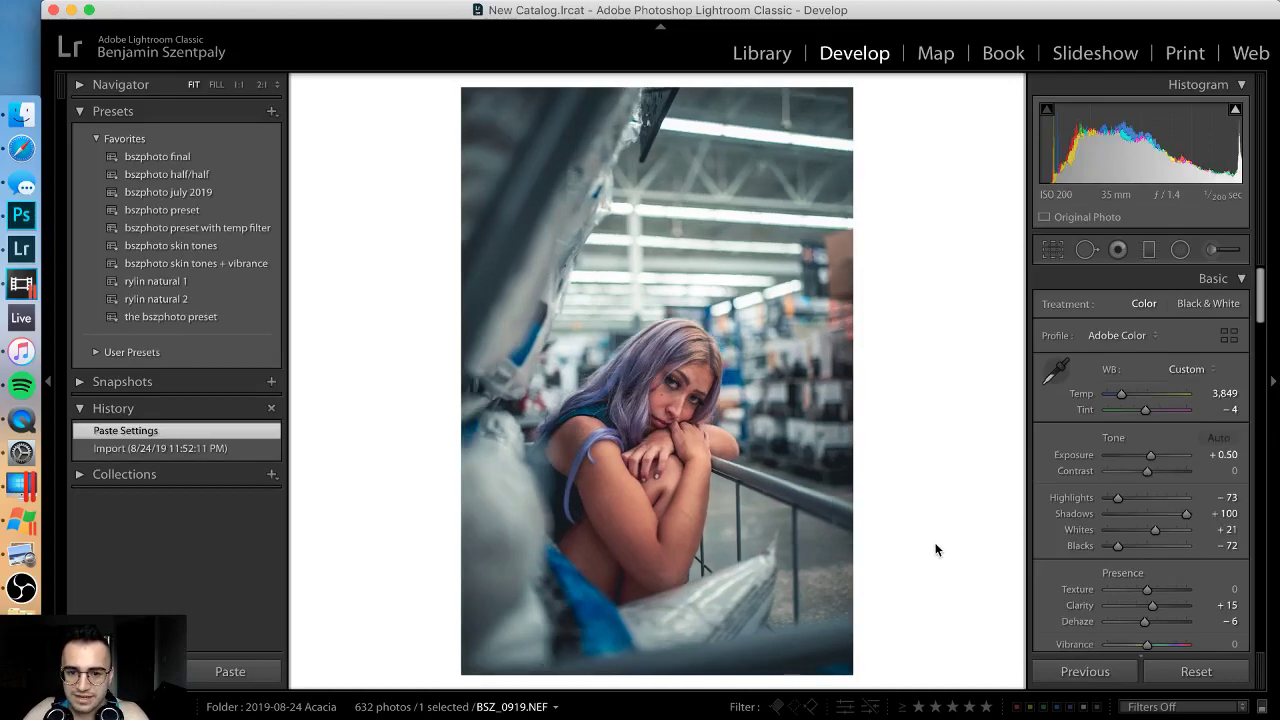
key("Right")
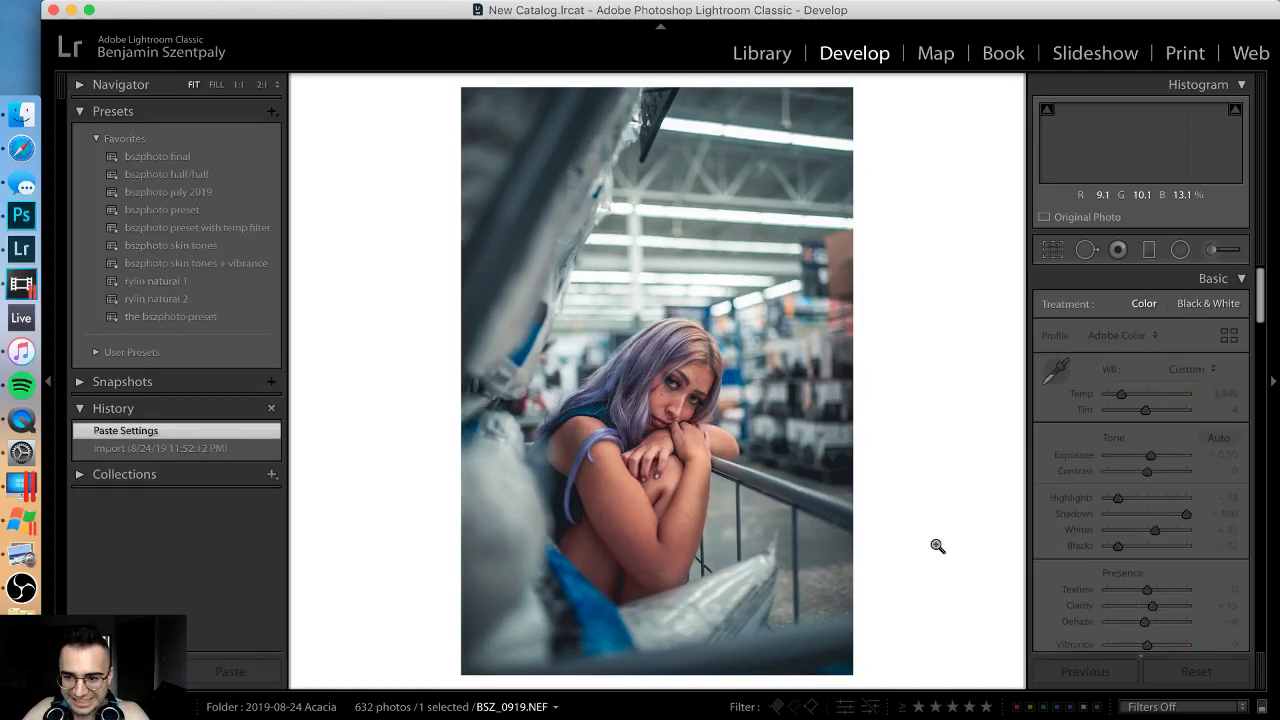
key("Right")
Step: Compare the similar portraits between BSZ_0921 and BSZ_0917 to choose one for cropping
key("Left")
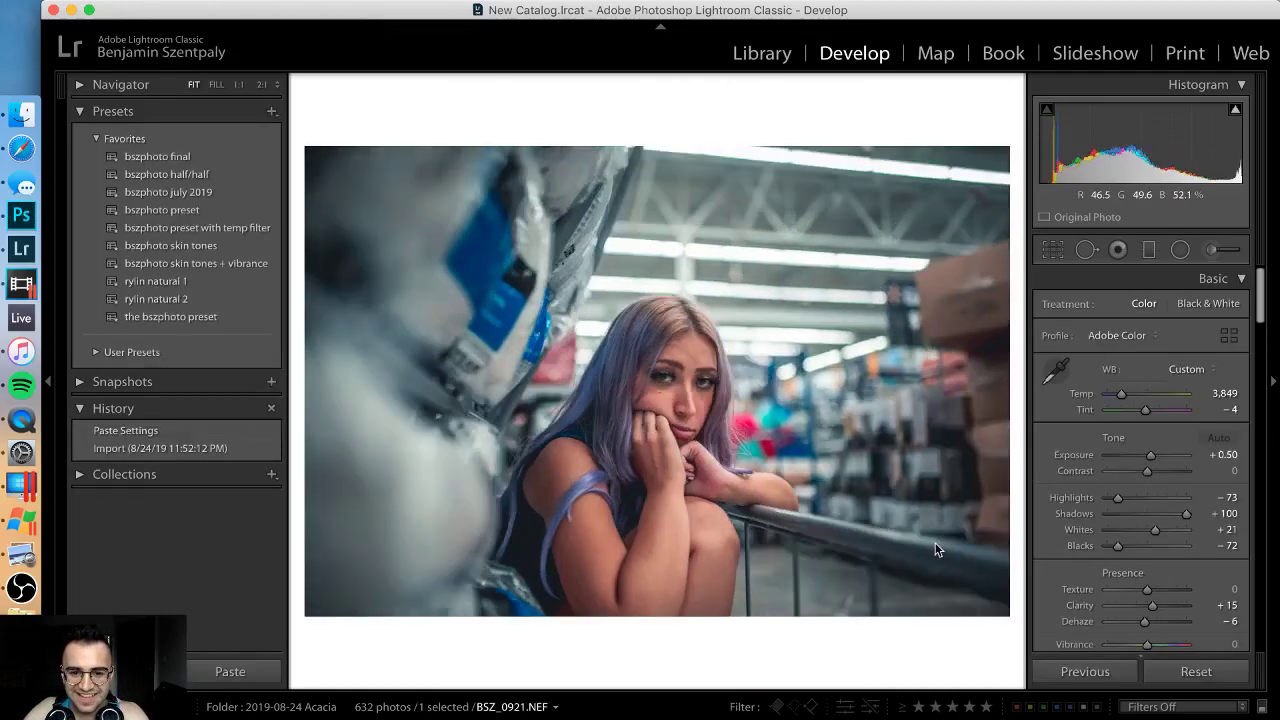
key("Left")
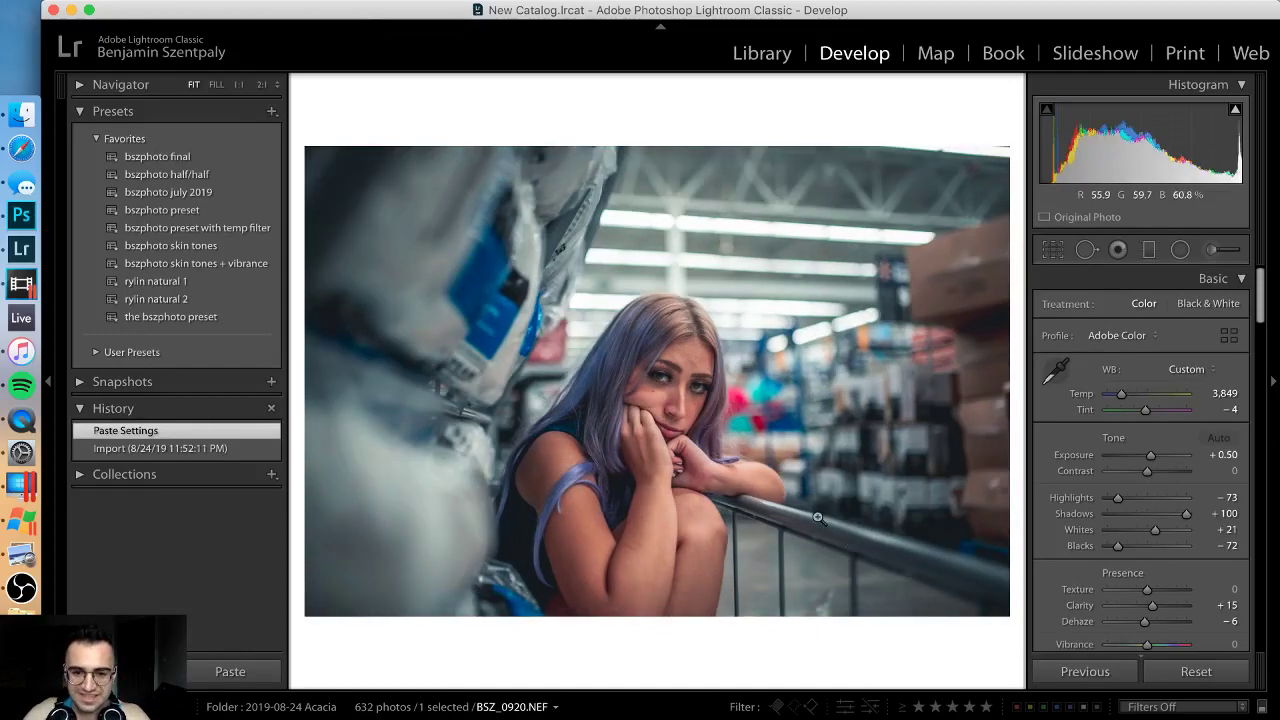
key("Left")
key("equal")
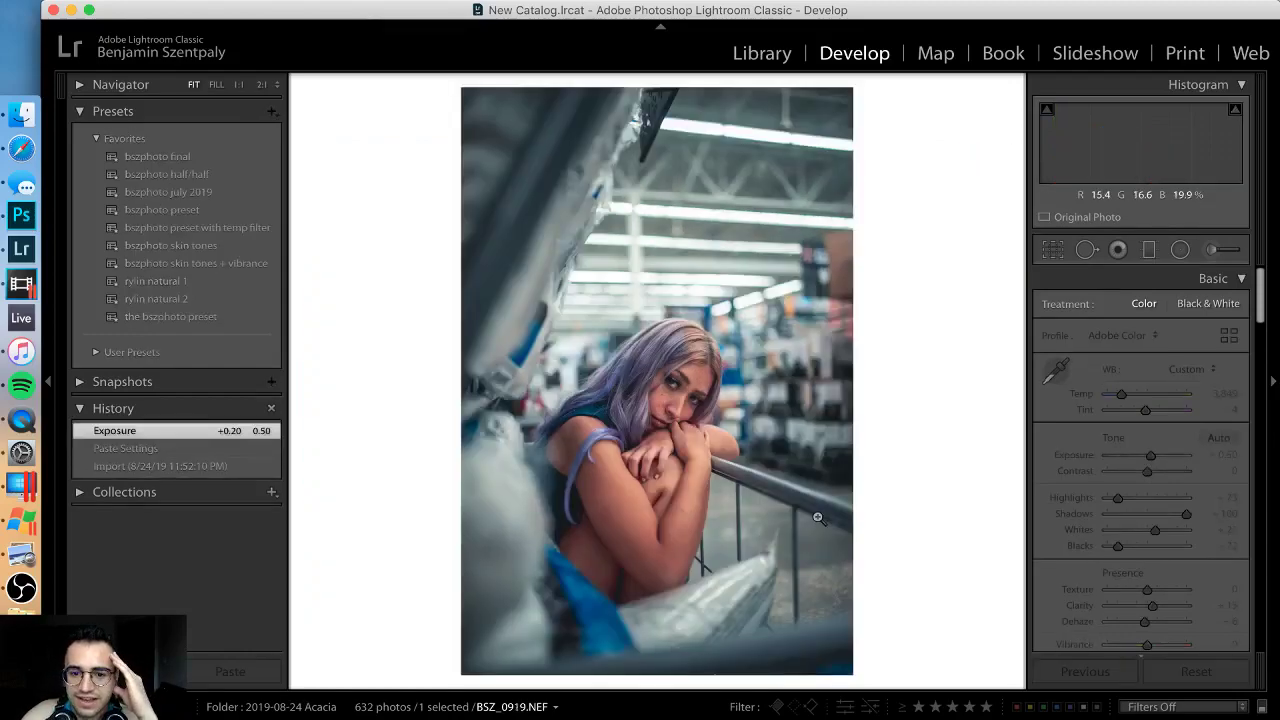
key("Left")
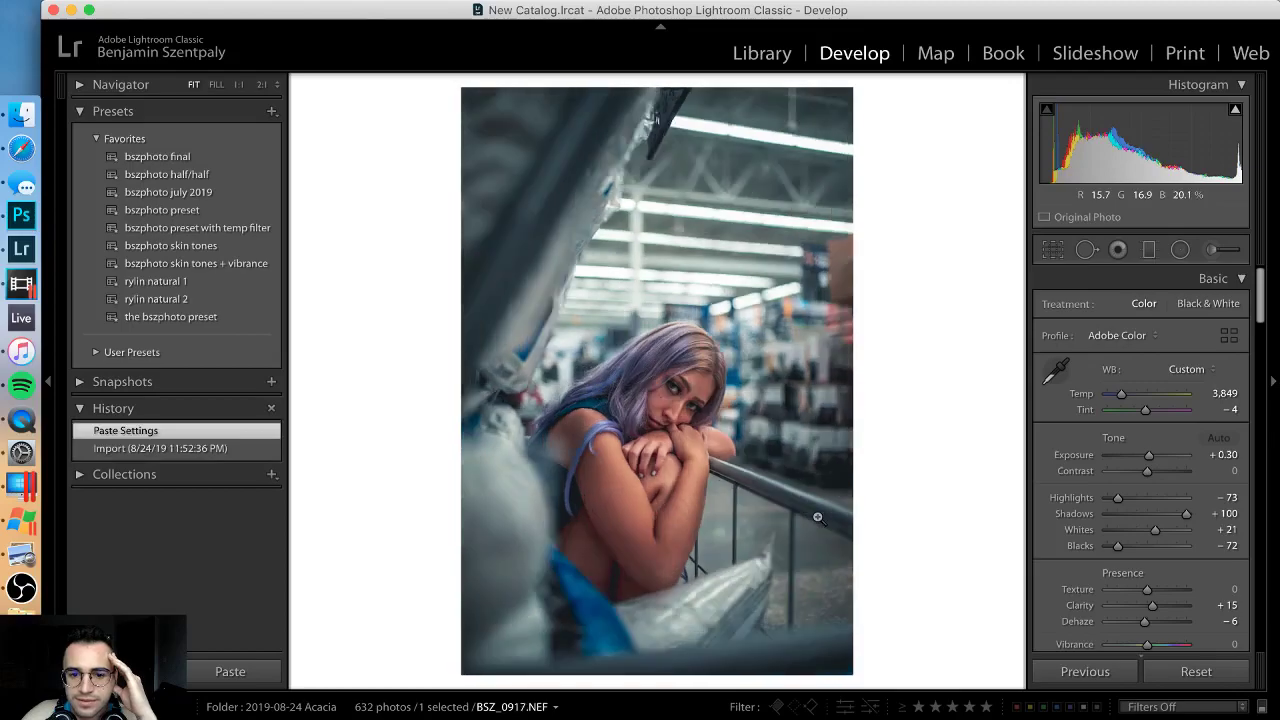
key("equal")
key("Right")
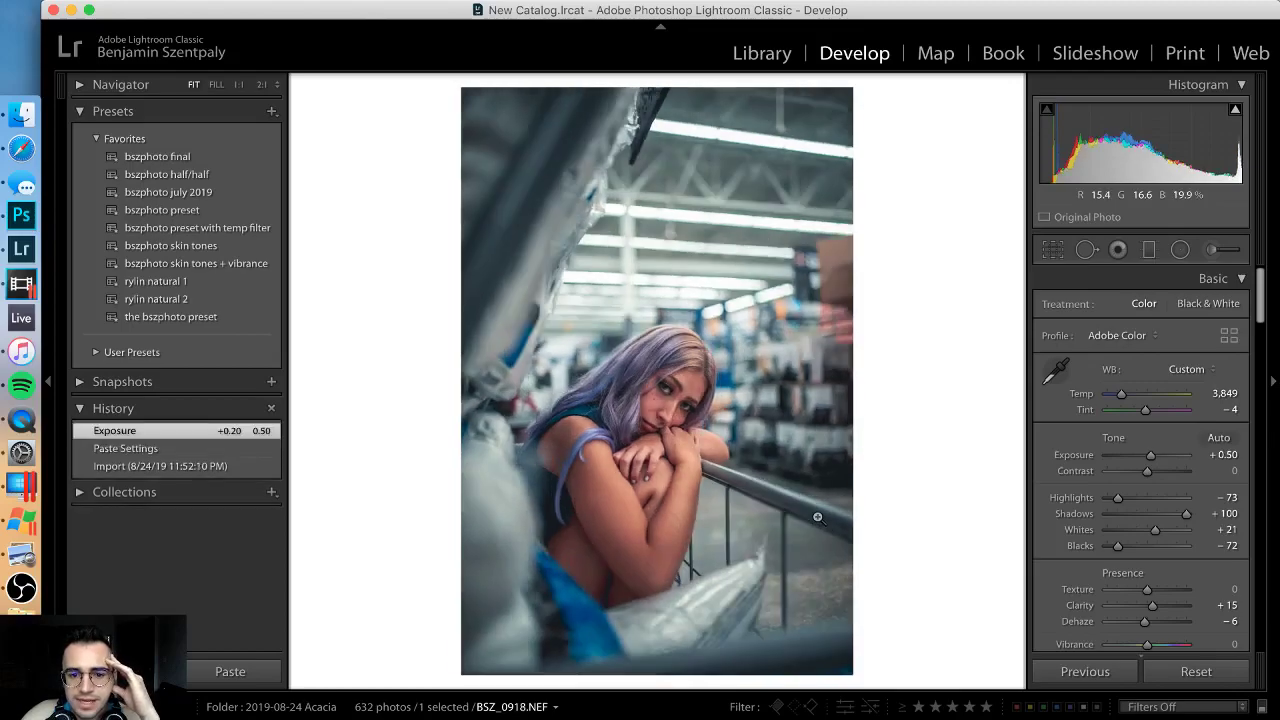
Step: Crop photo BSZ_0919 to the 4 x 5 / 8 x 10 aspect ratio, keeping the lower part of the frame
key("Right")
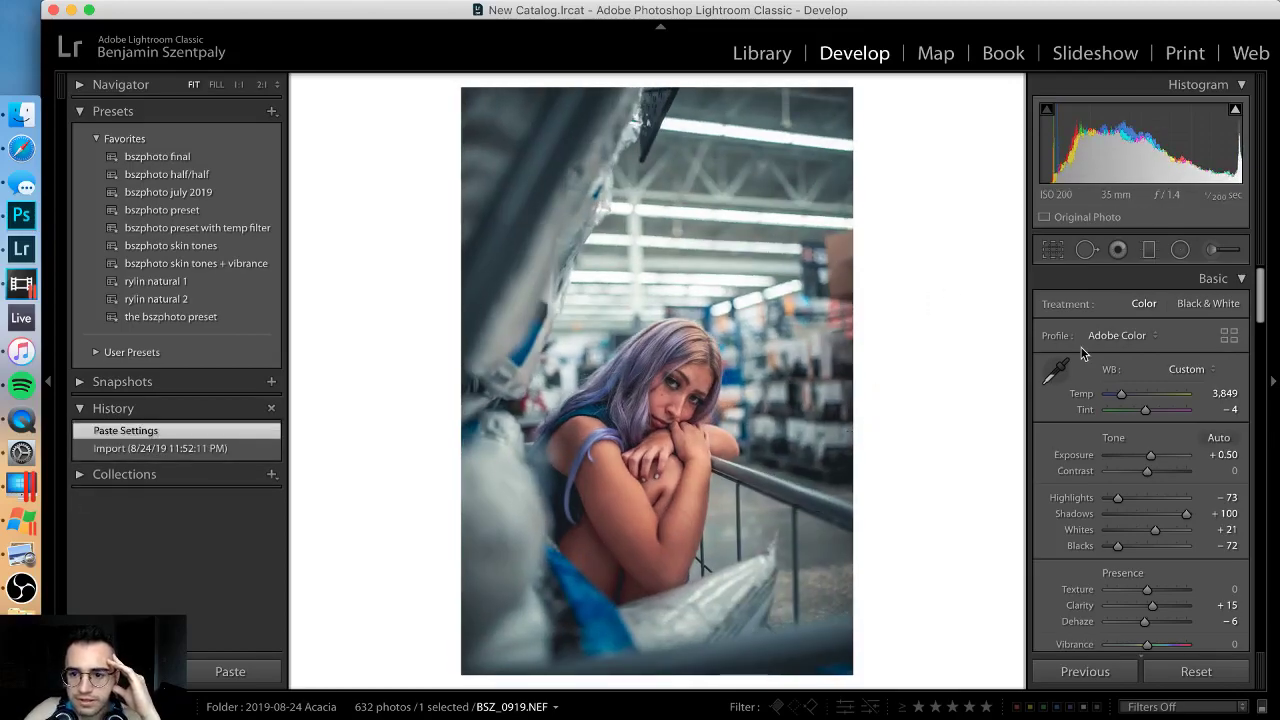
left_click(1053, 250)
left_click(1195, 312)
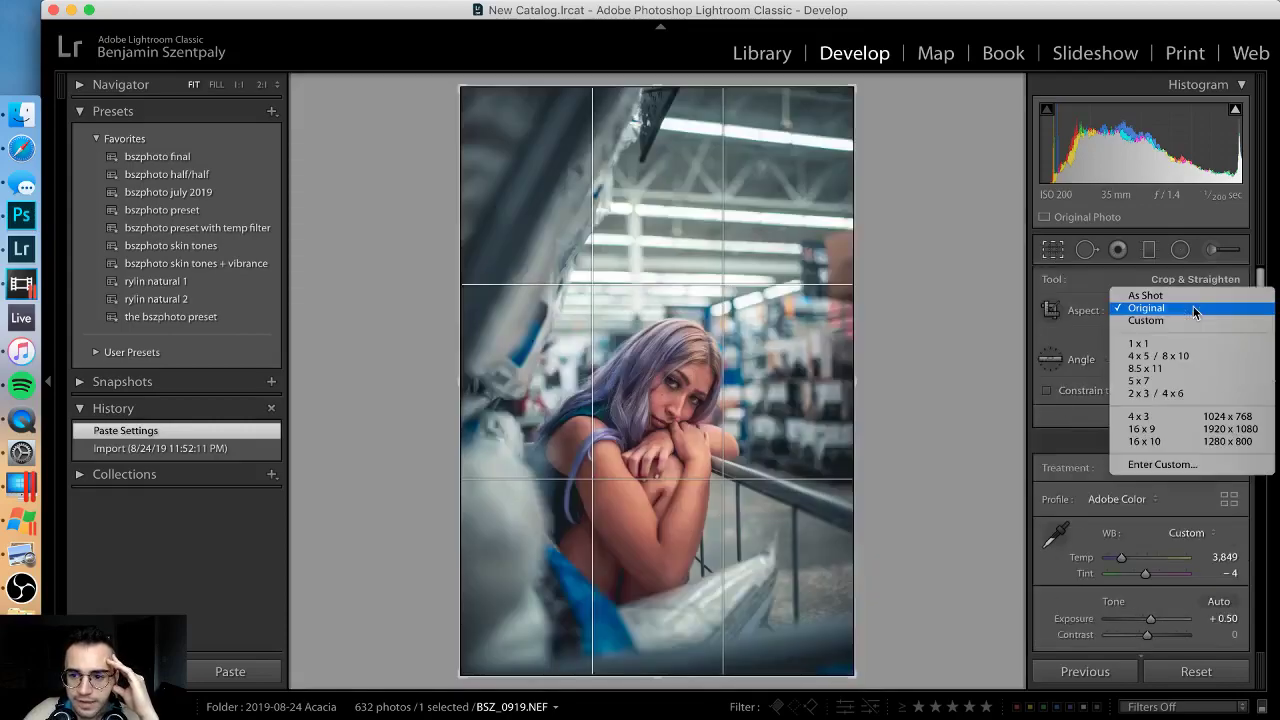
left_click(1160, 356)
left_click_drag(773, 567, 787, 503)
key("Return")
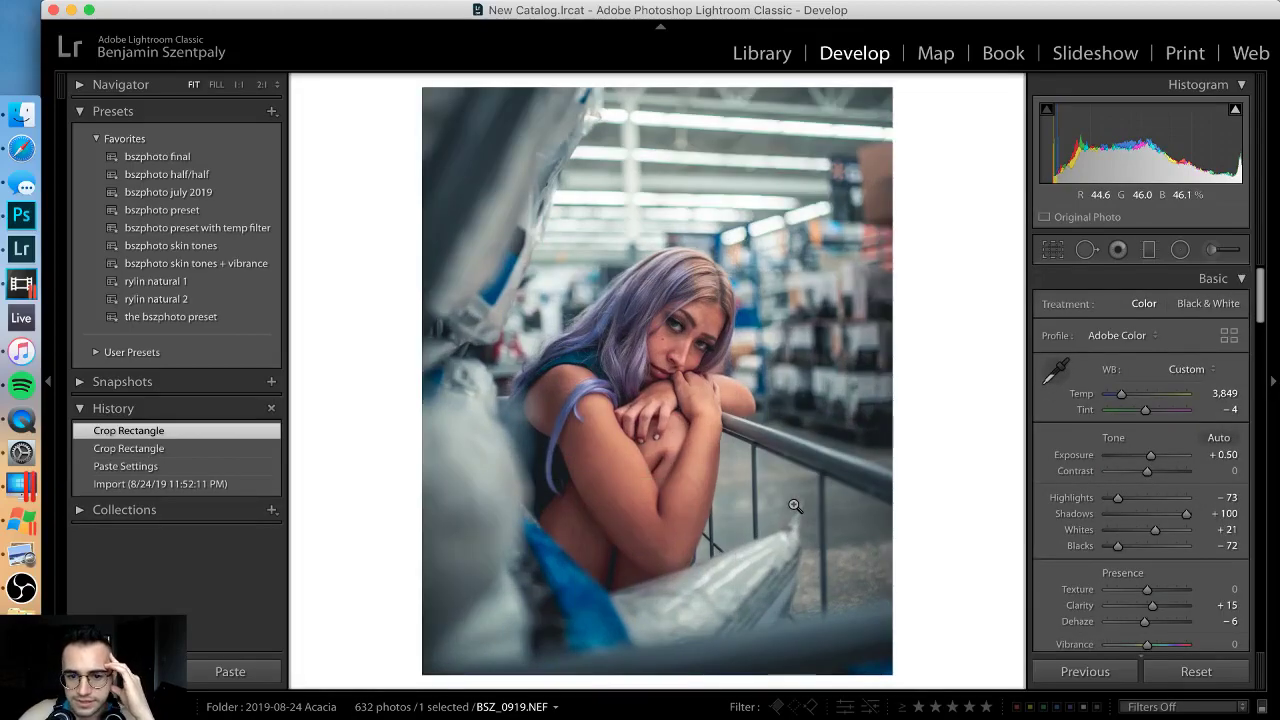
Step: Try applying the previous photo's settings, including its crop, to BSZ_0920 and undo the change
key("Right")
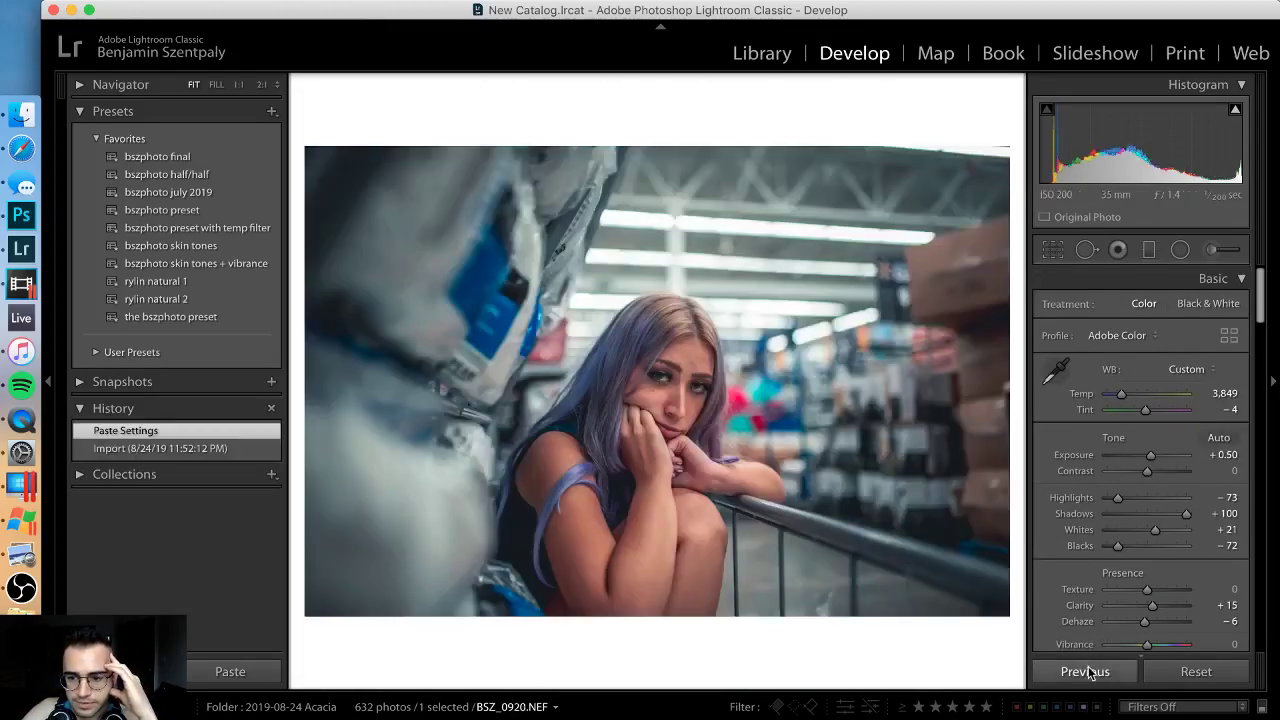
left_click(1085, 671)
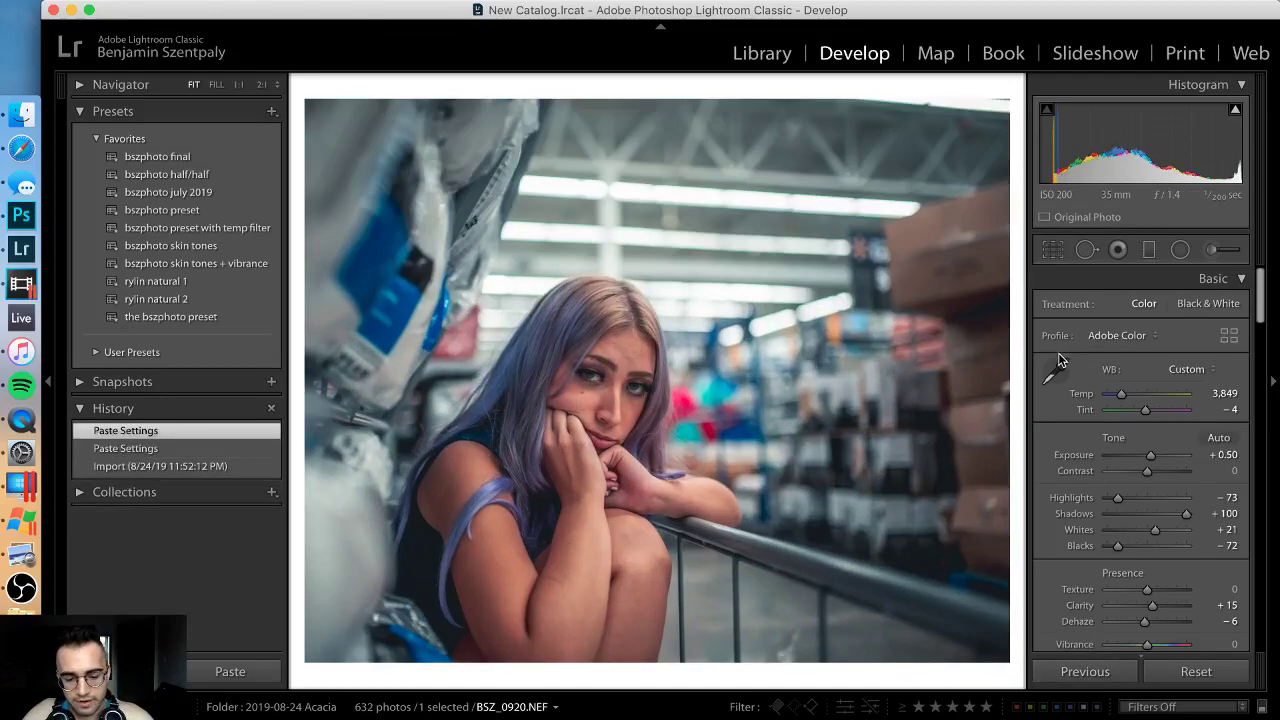
key("super+z")
Step: Apply the settings and crop of BSZ_0919 to photo BSZ_0918
key("Left")
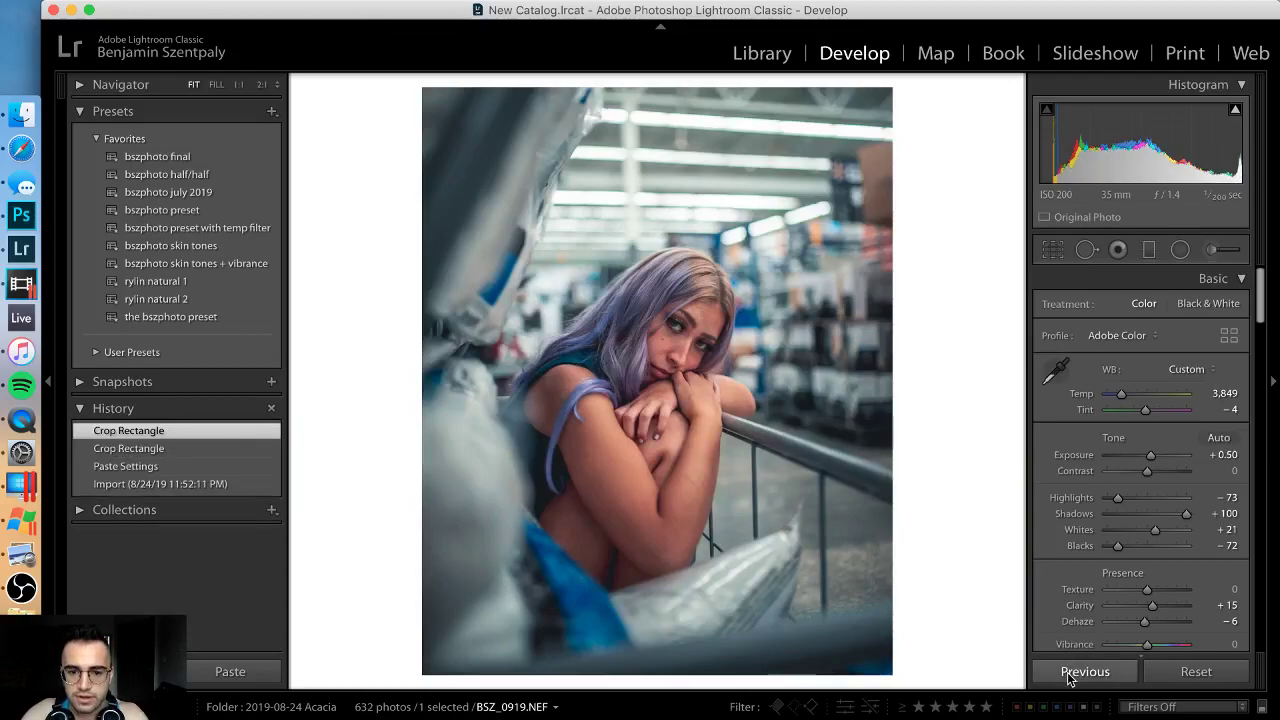
key("Right")
left_click(1083, 672)
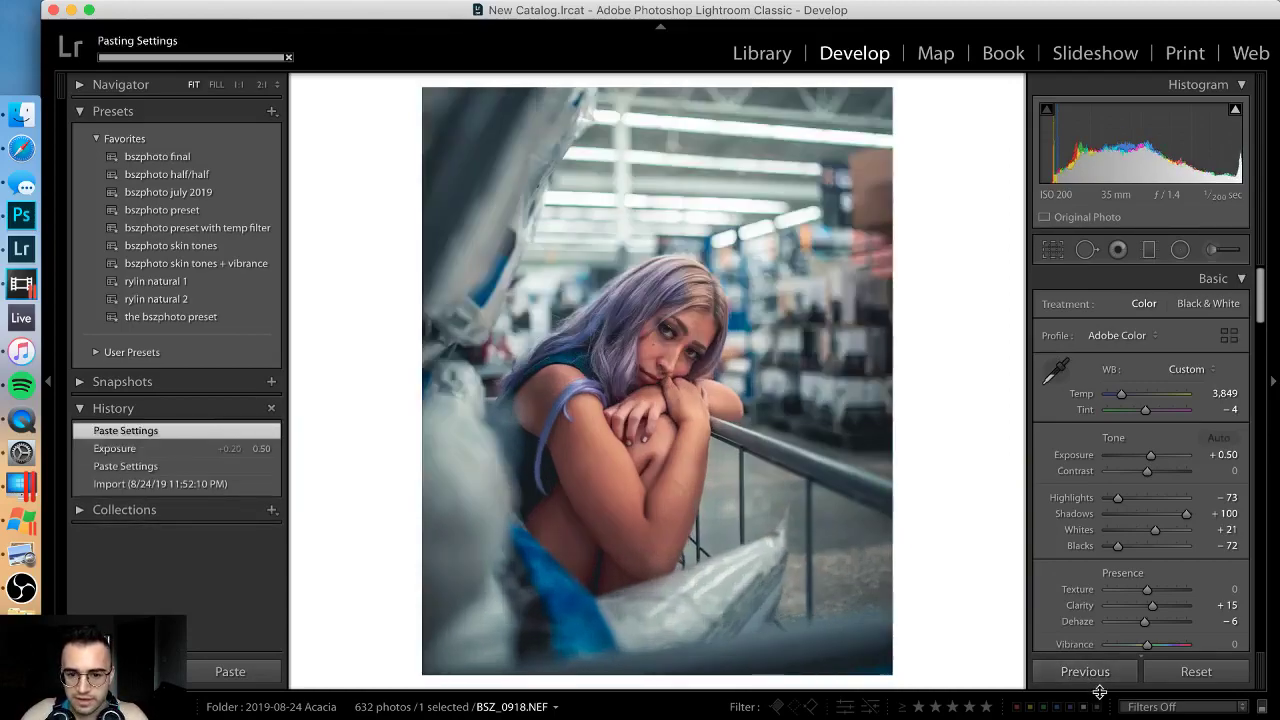
Step: Try exposure values between +0.40 and +0.60 on BSZ_0918, ending at +0.50
left_click_drag(1150, 455, 1152, 456)
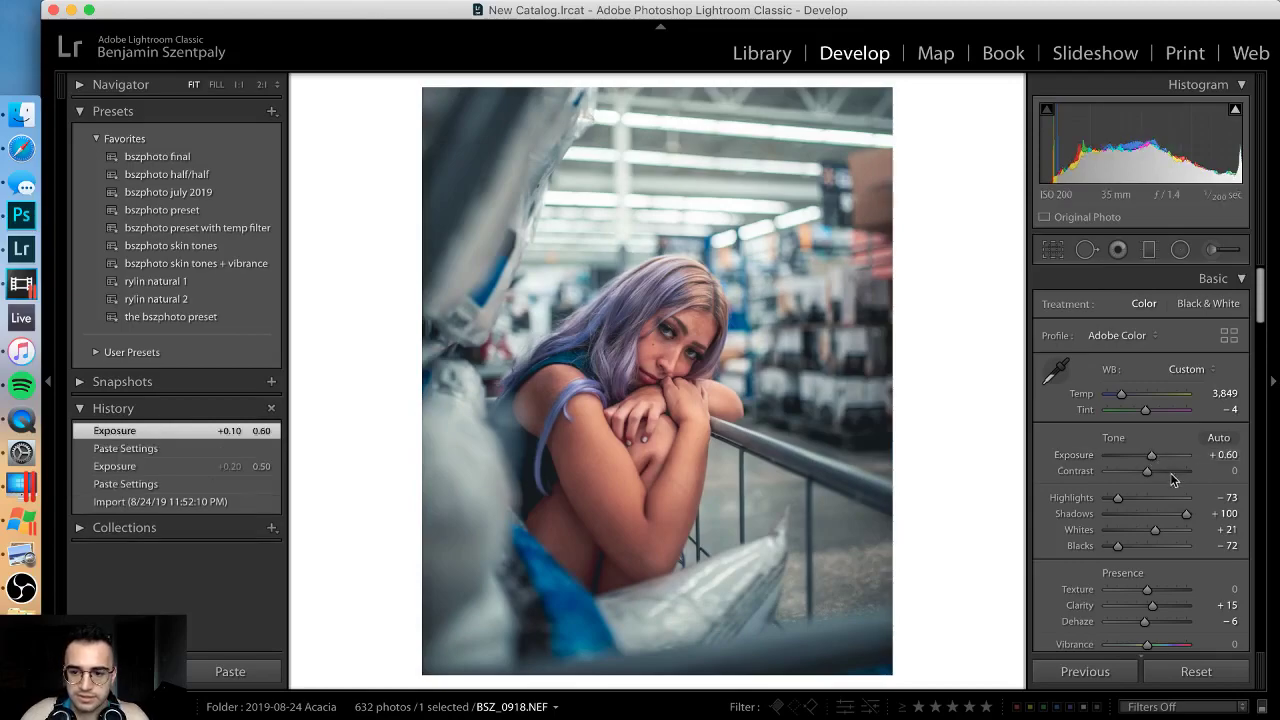
left_click_drag(1151, 456, 1151, 456)
left_click(1152, 456)
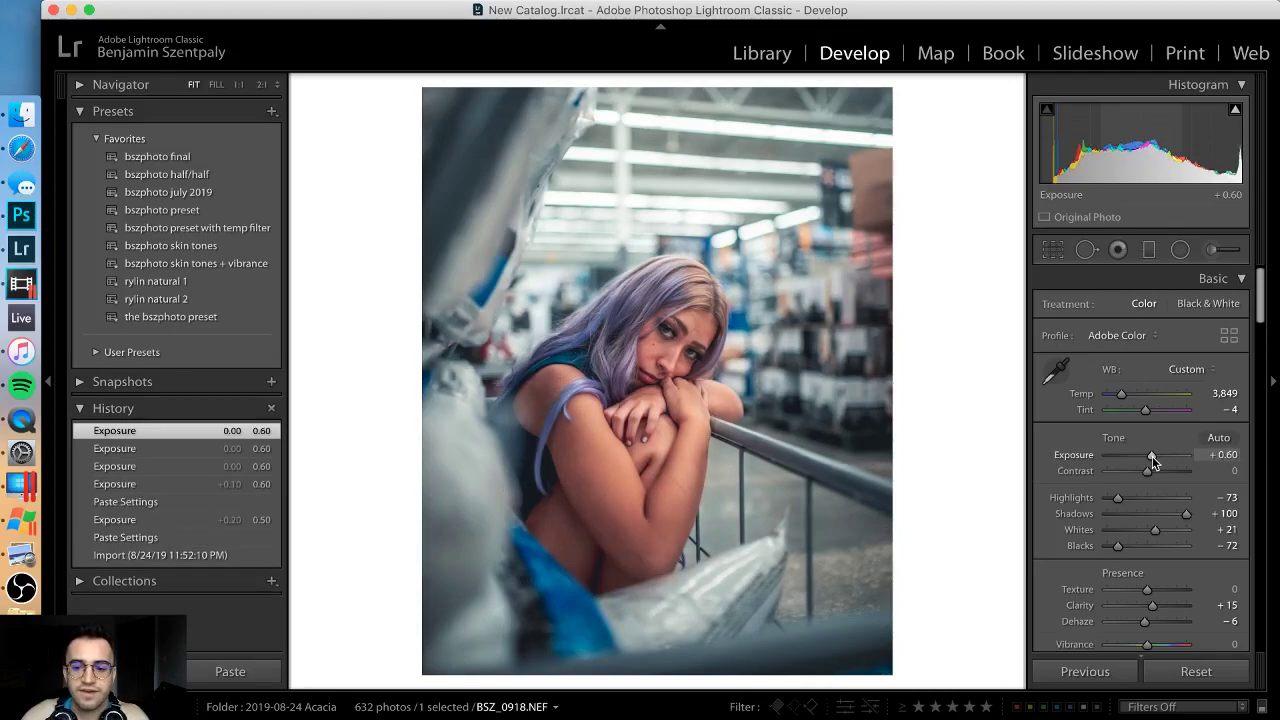
left_click_drag(1152, 456, 1152, 457)
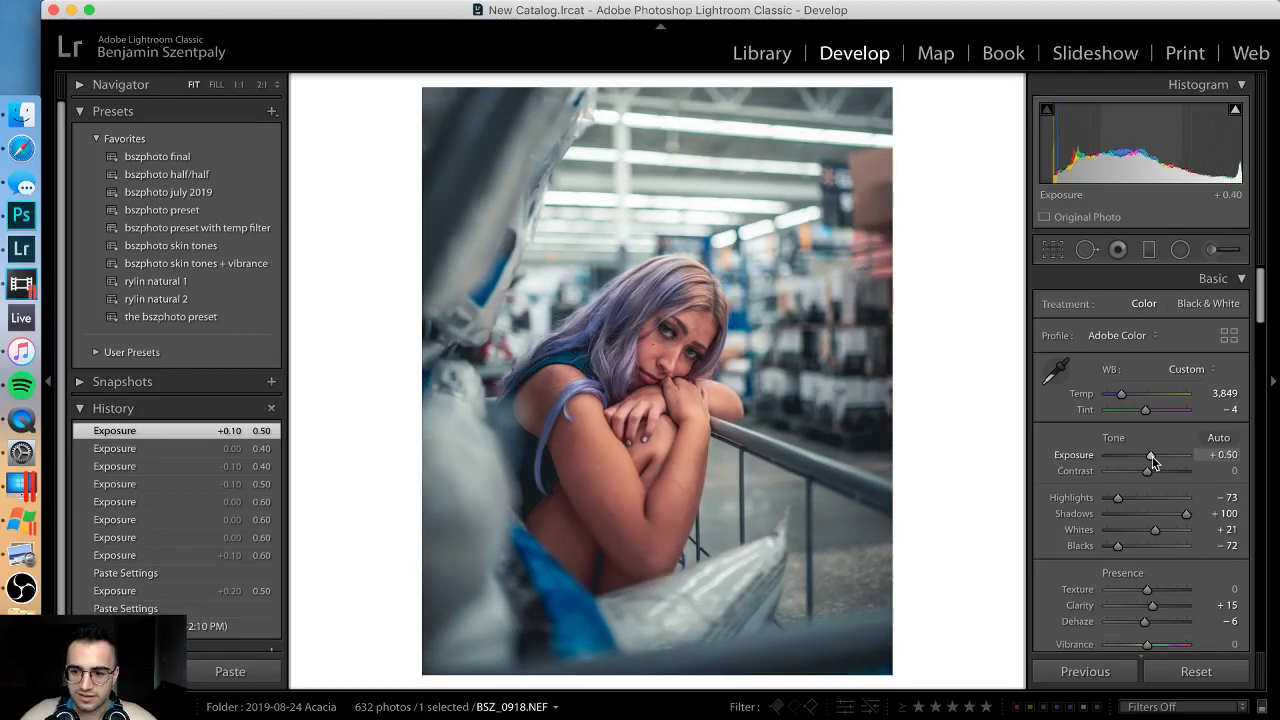
Step: Raise the exposure of photo BSZ_0917 to +0.60
key("Left")
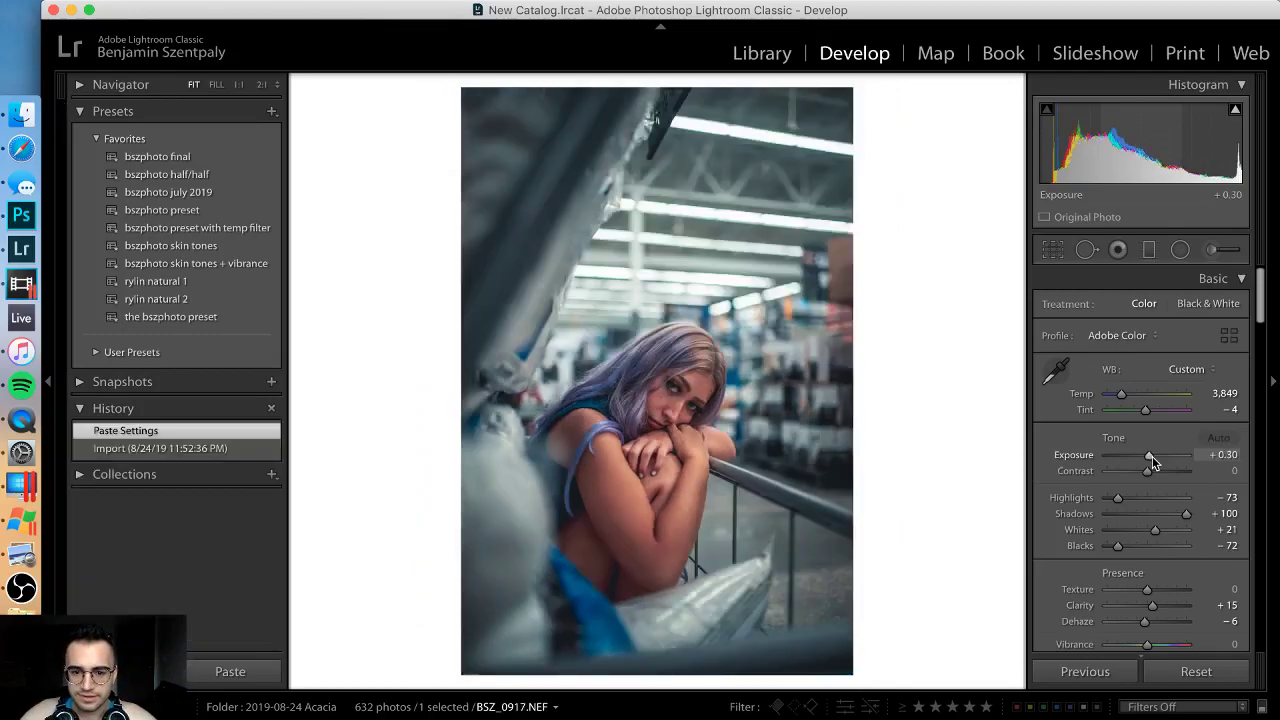
key("Up")
key("Up")
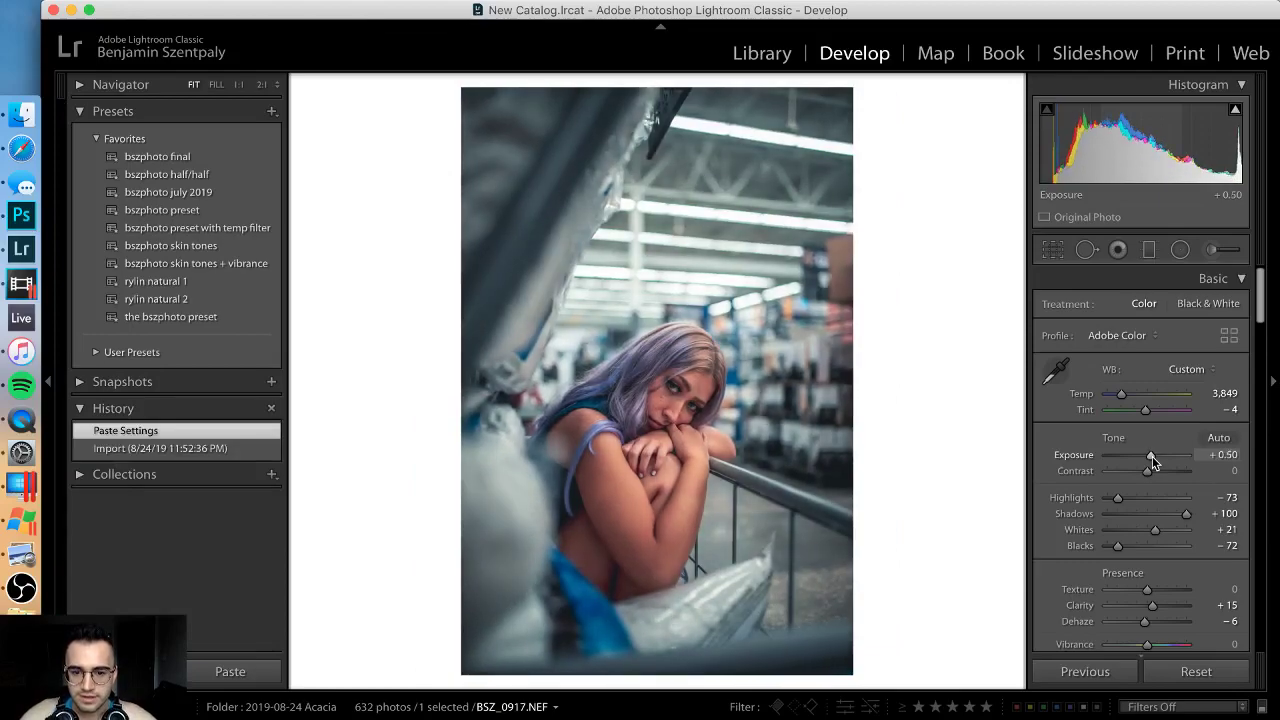
Step: Crop BSZ_0917 to the 4 x 5 / 8 x 10 aspect ratio, keeping the lower part of the frame
key("r")
left_click(1192, 310)
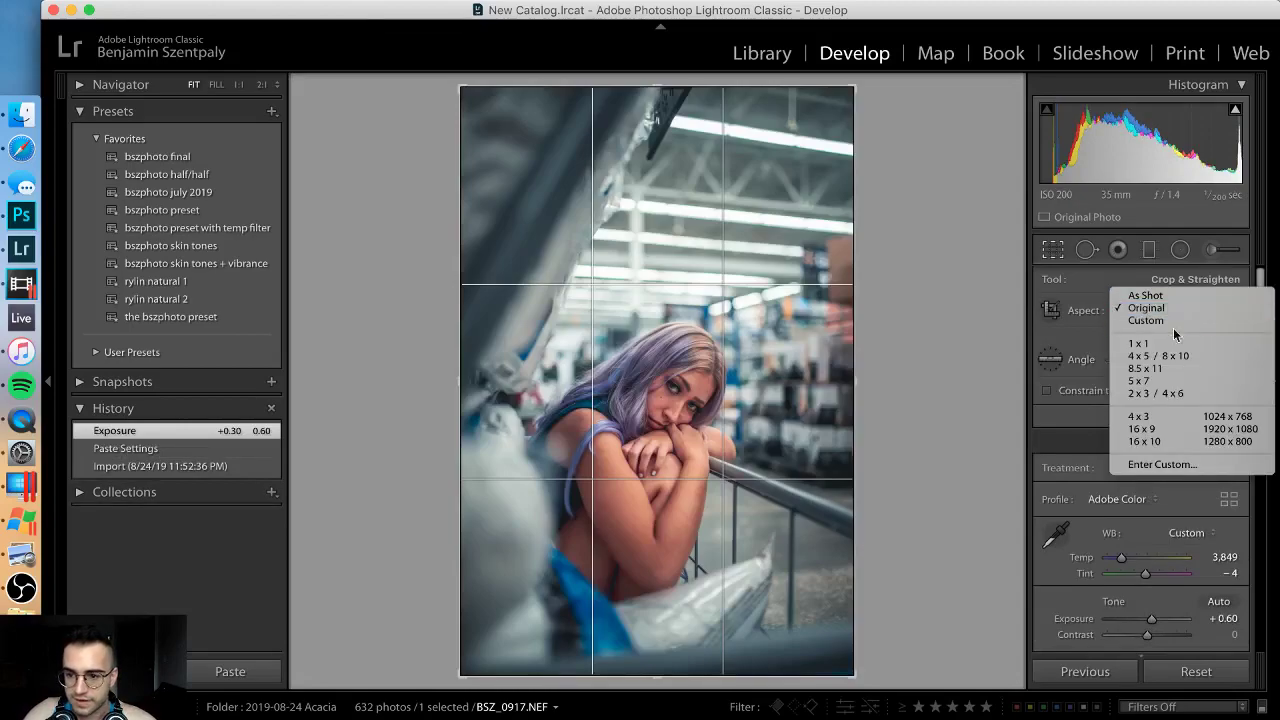
left_click(1160, 360)
left_click_drag(714, 515, 722, 437)
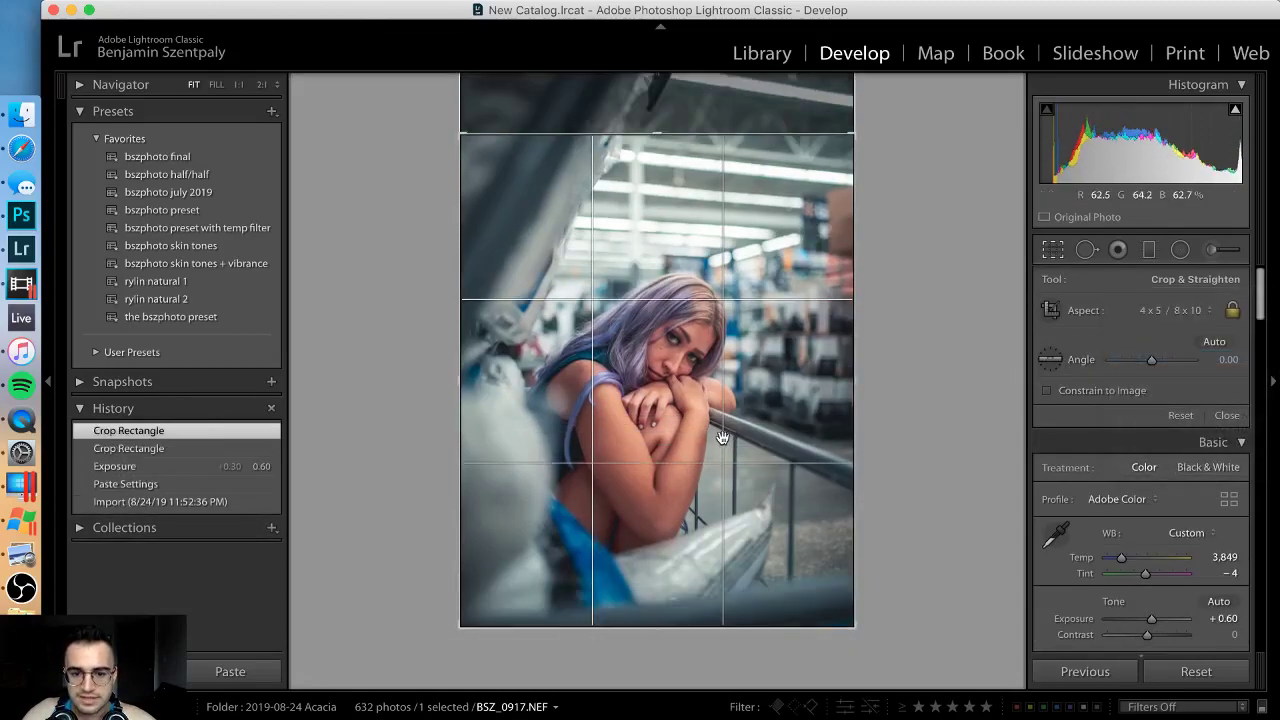
key("Return")
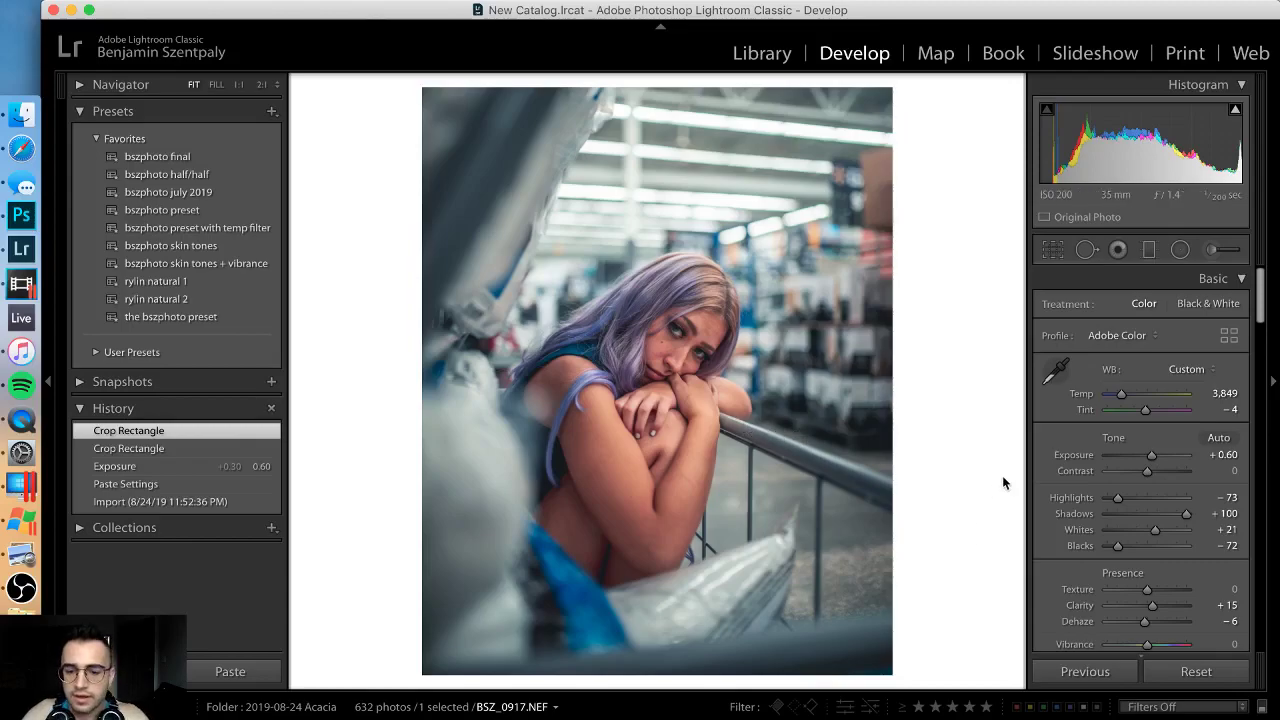
Step: Crop photo BSZ_0916 to the 4 x 5 / 8 x 10 aspect ratio, cutting away the upper part of the frame
key("Left")
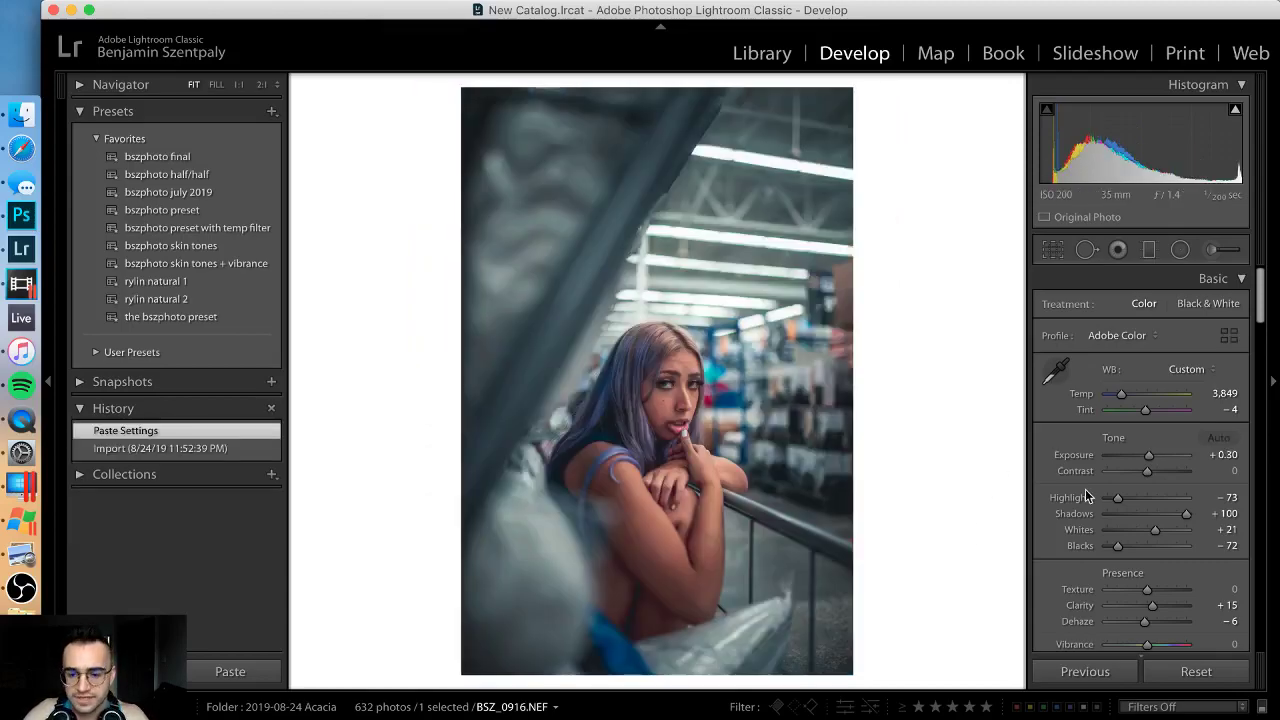
left_click(1053, 250)
left_click(1188, 310)
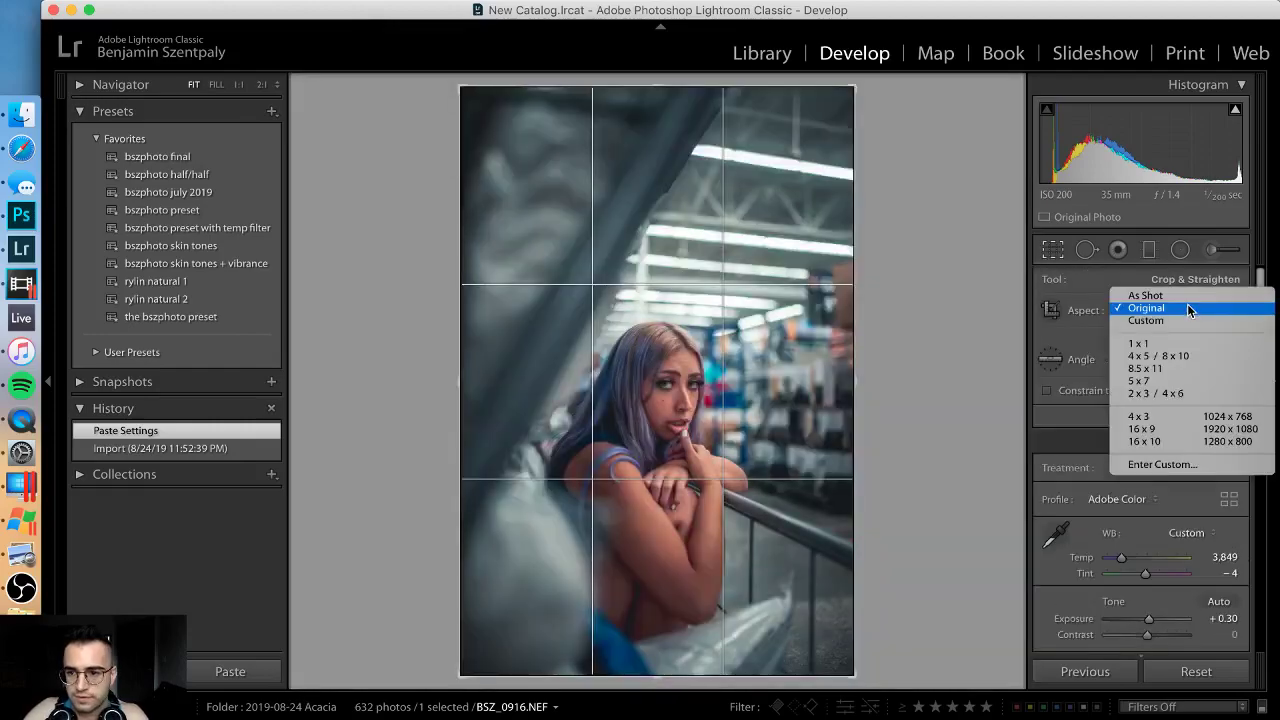
left_click(1175, 356)
left_click_drag(687, 507, 687, 469)
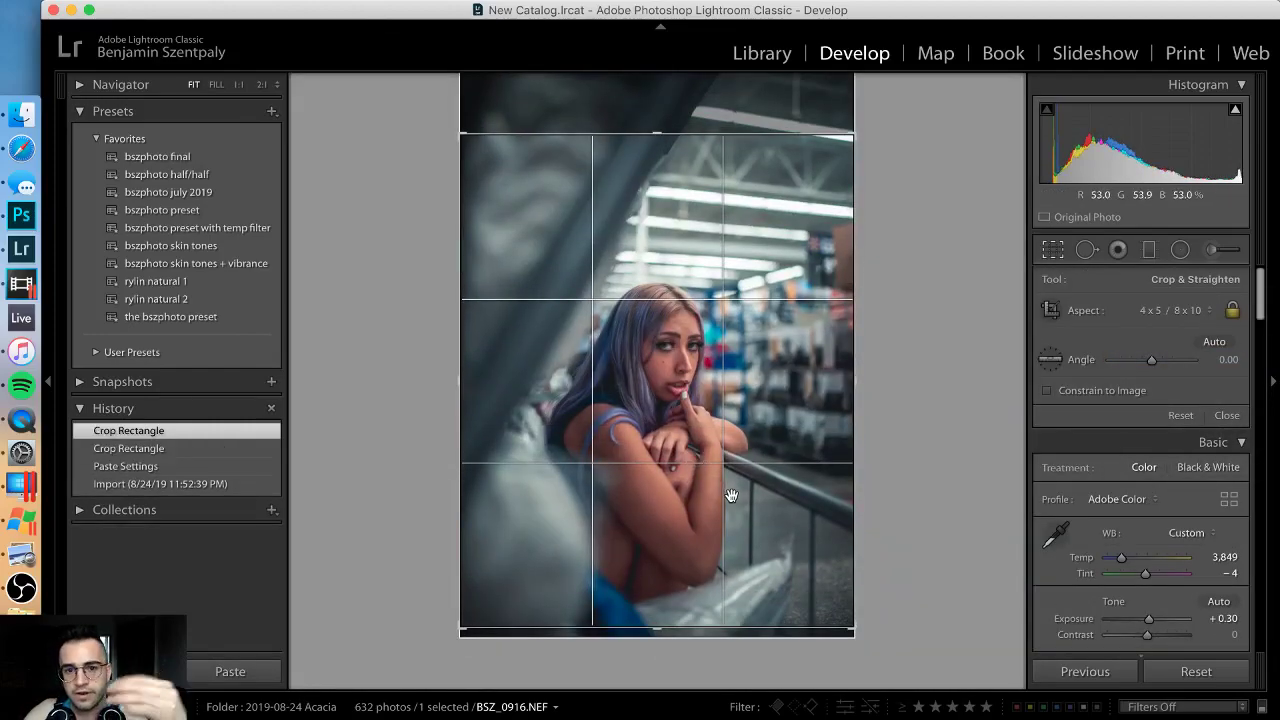
left_click_drag(731, 495, 730, 485)
key("Return")
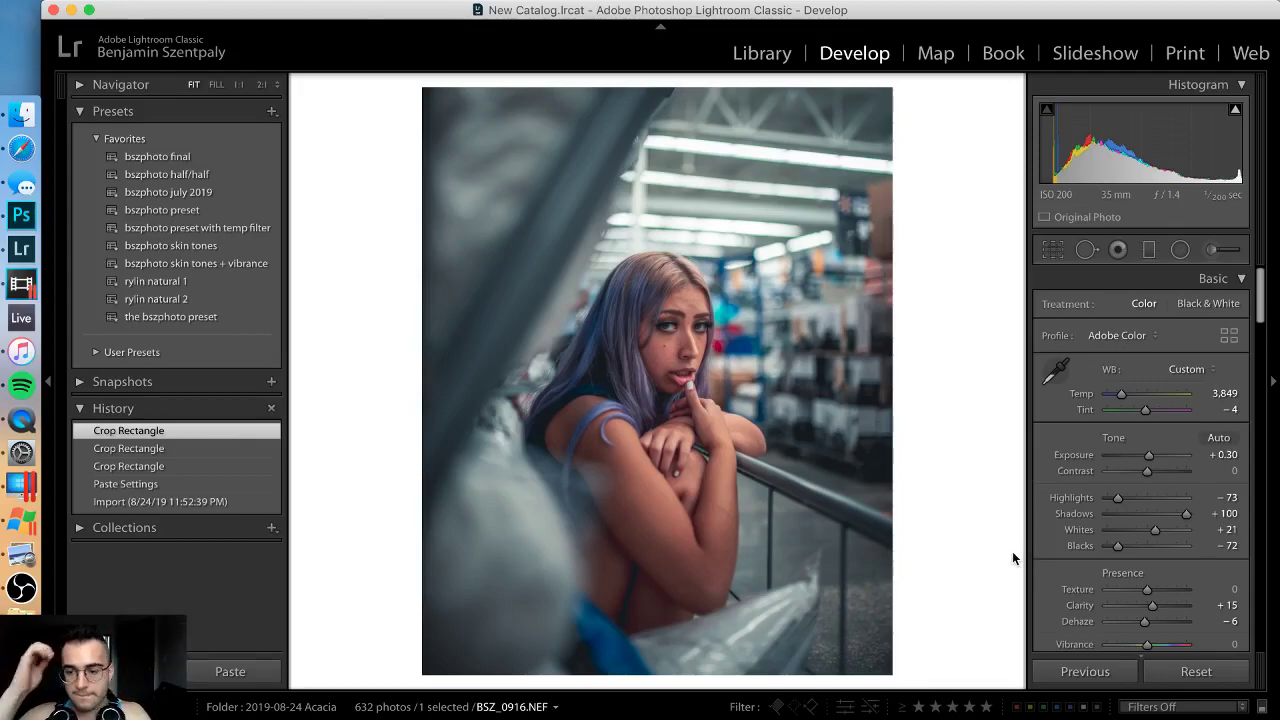
Step: Compare BSZ_0915 with BSZ_0916, and apply the settings and crop of BSZ_0916 to BSZ_0915
key("Left")
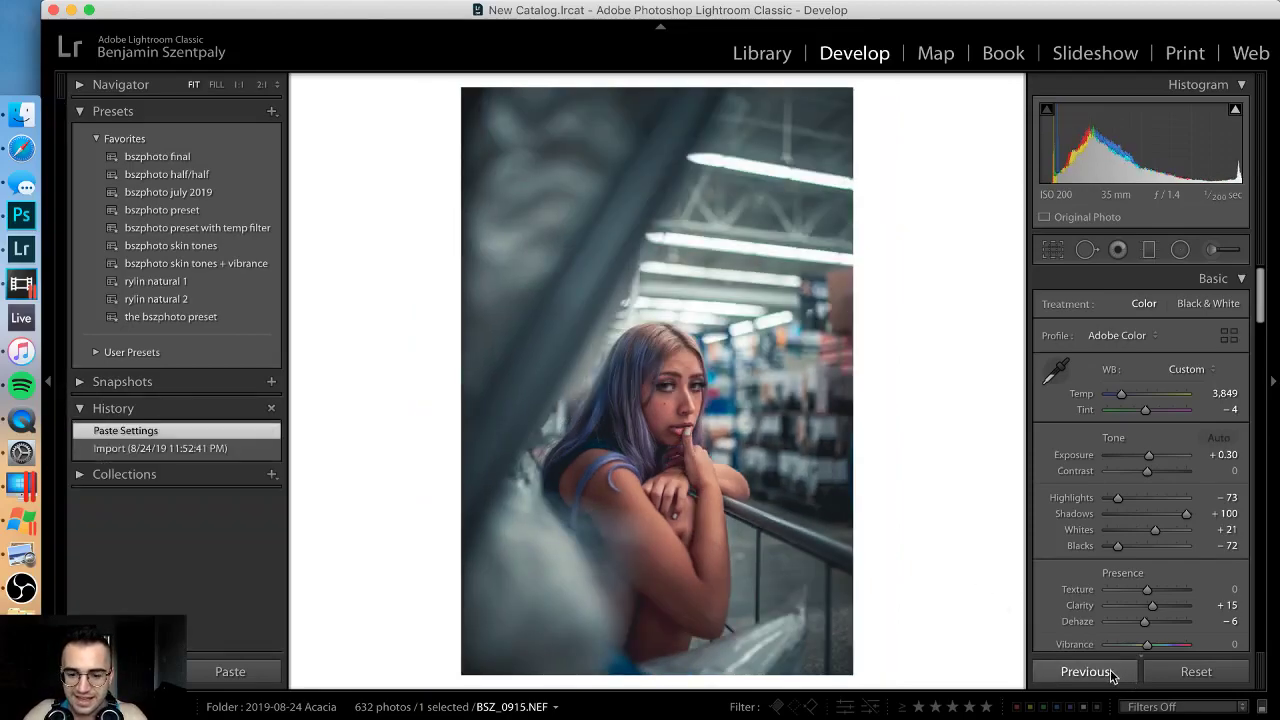
key("Right")
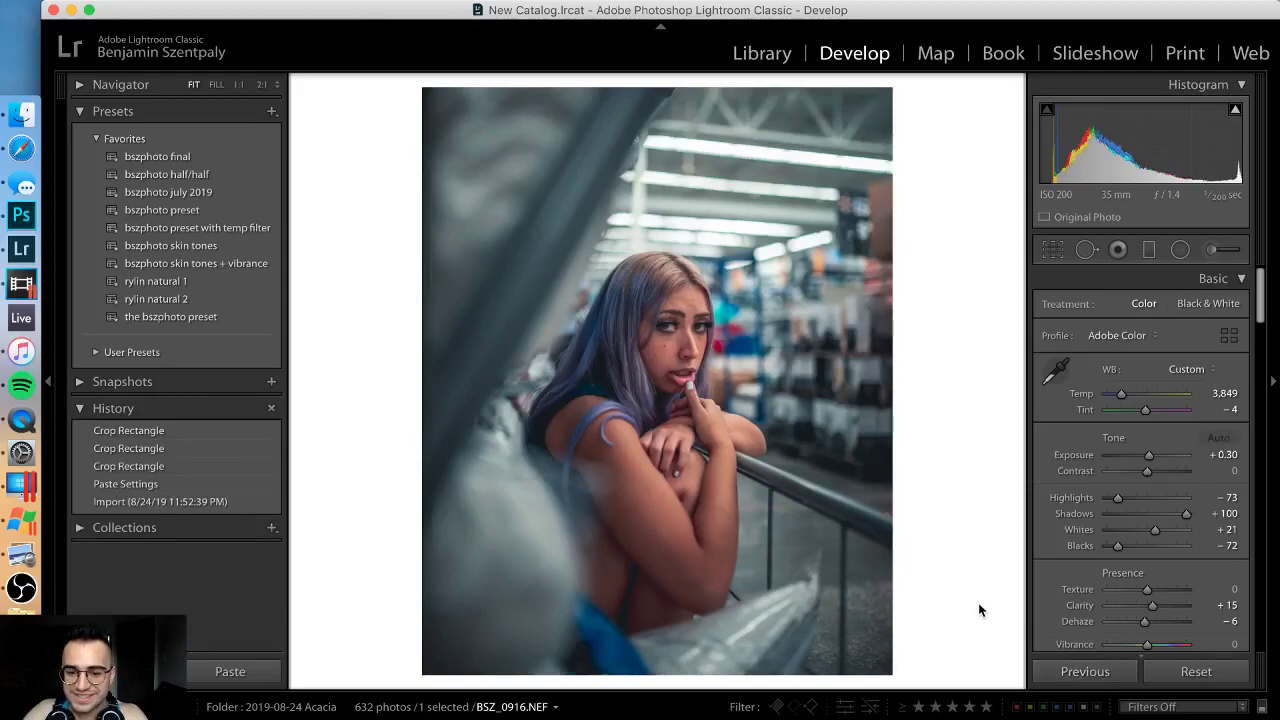
key("Left")
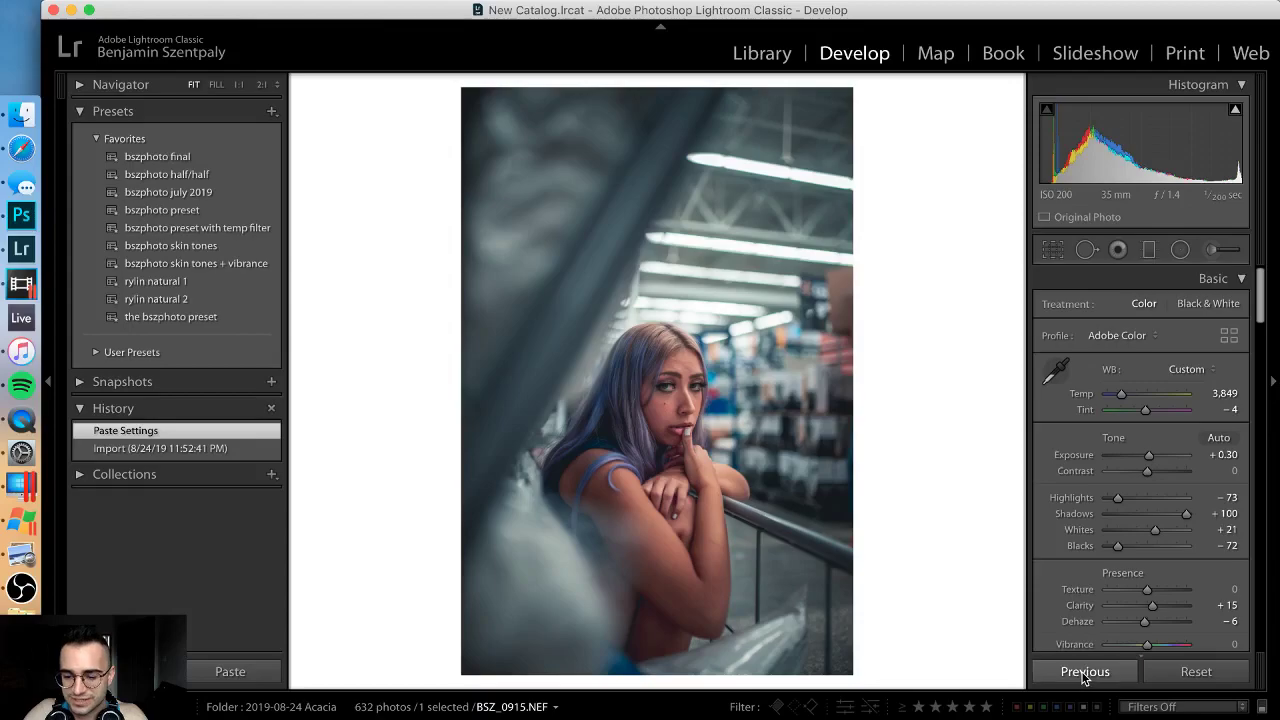
left_click(1085, 672)
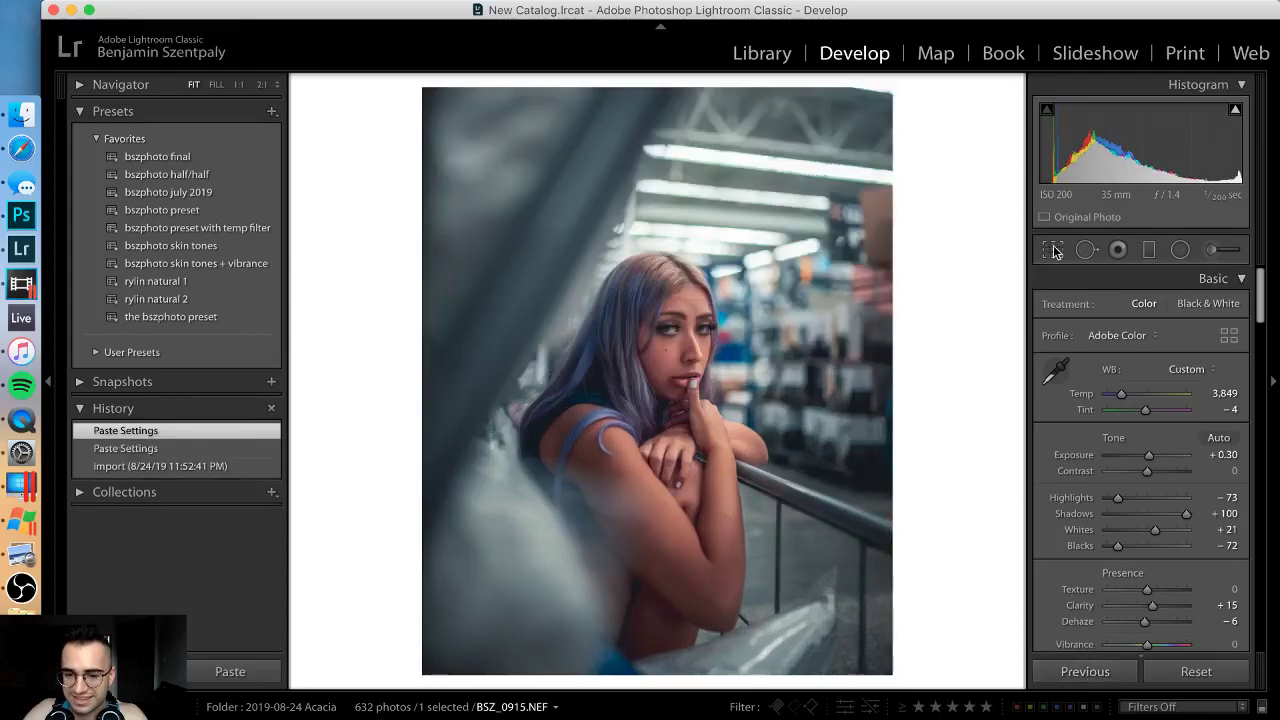
Step: Review the portraits from BSZ_0916 through BSZ_0923, checking the consistency of their crops and edits
key("Right")
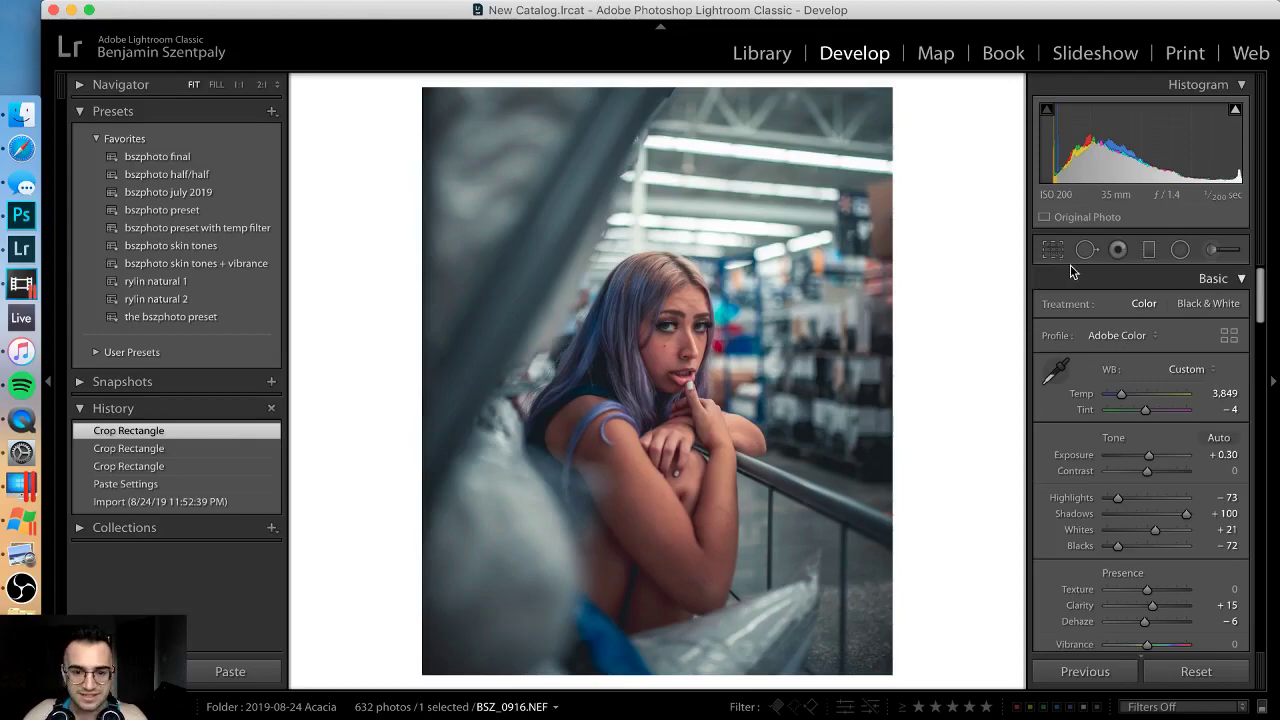
key("Right")
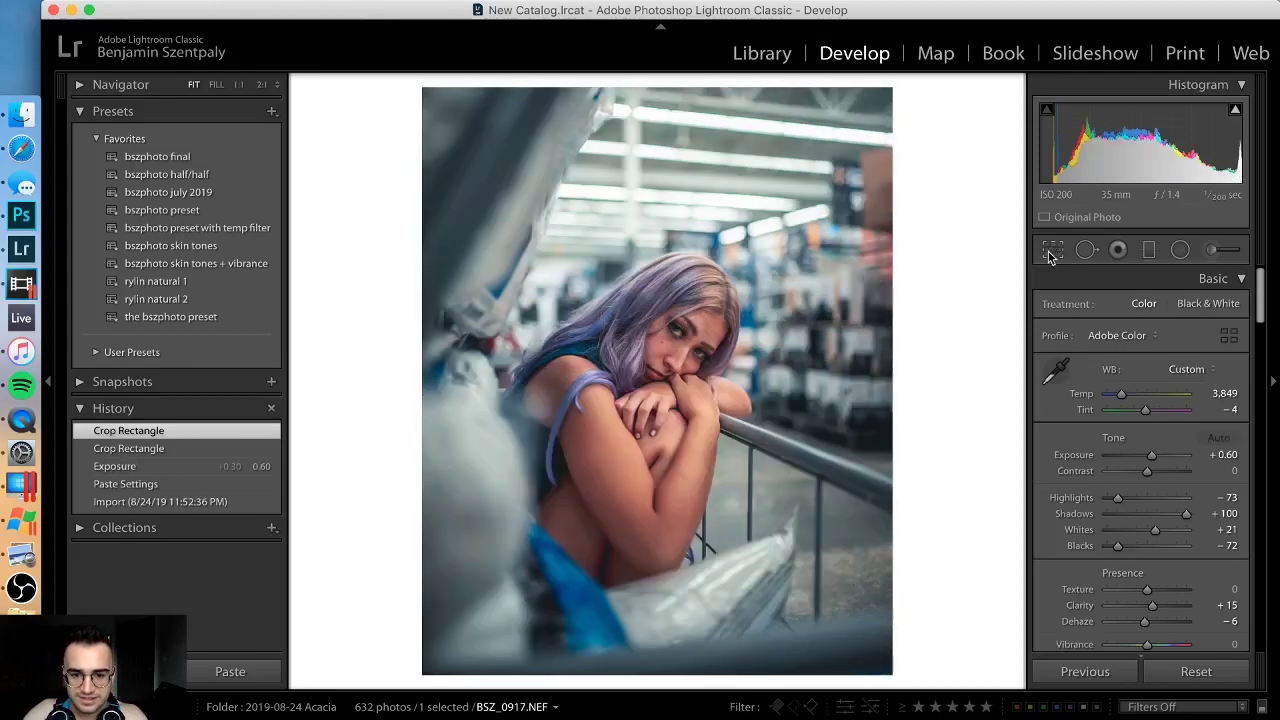
key("Right")
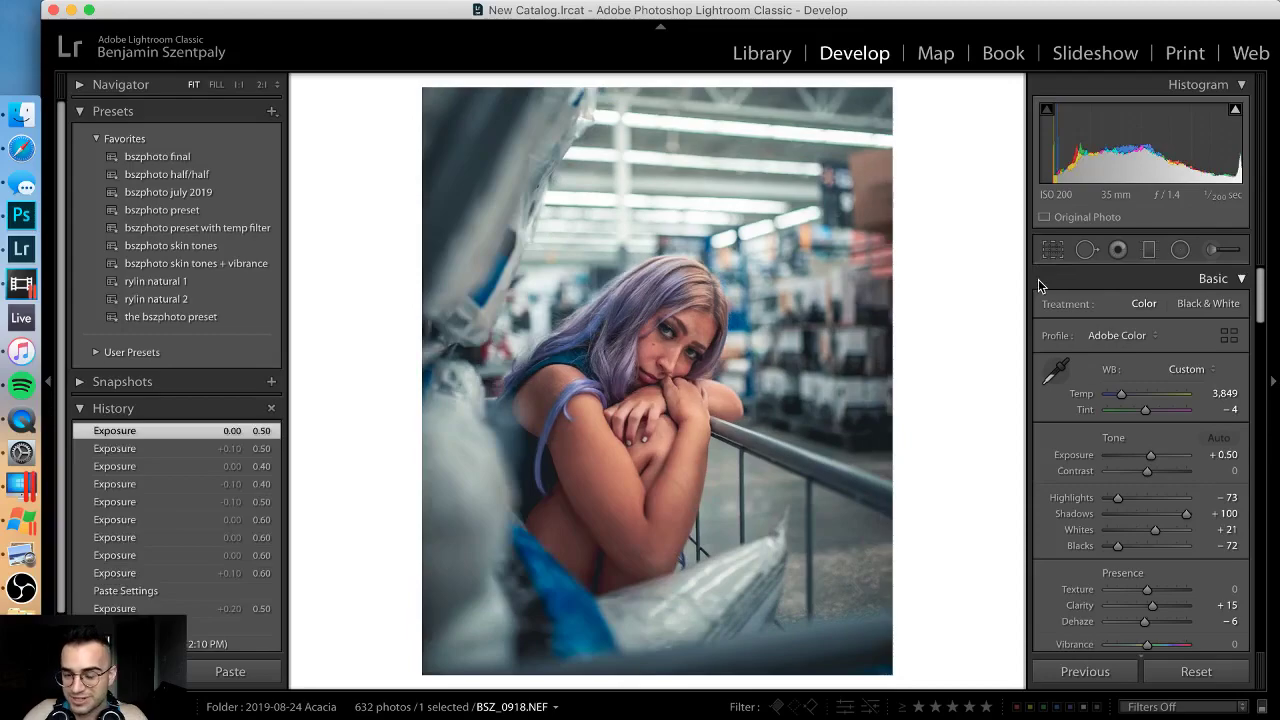
key("Right")
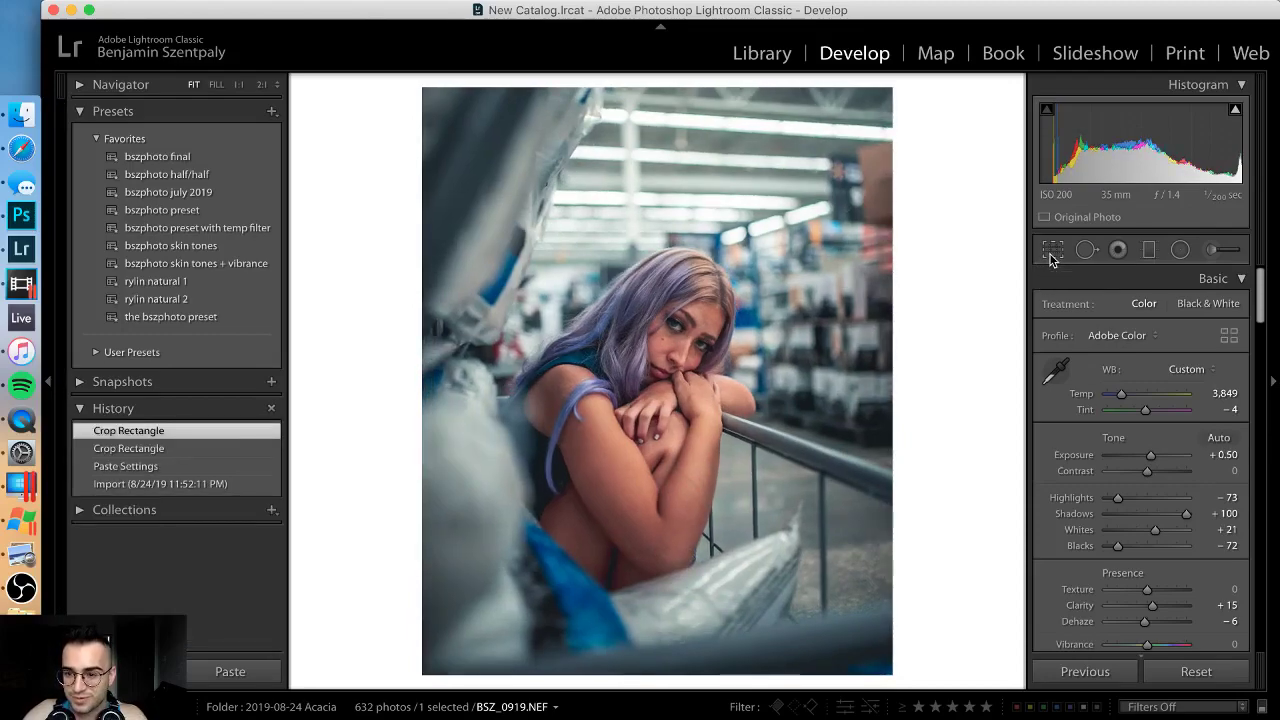
key("Right")
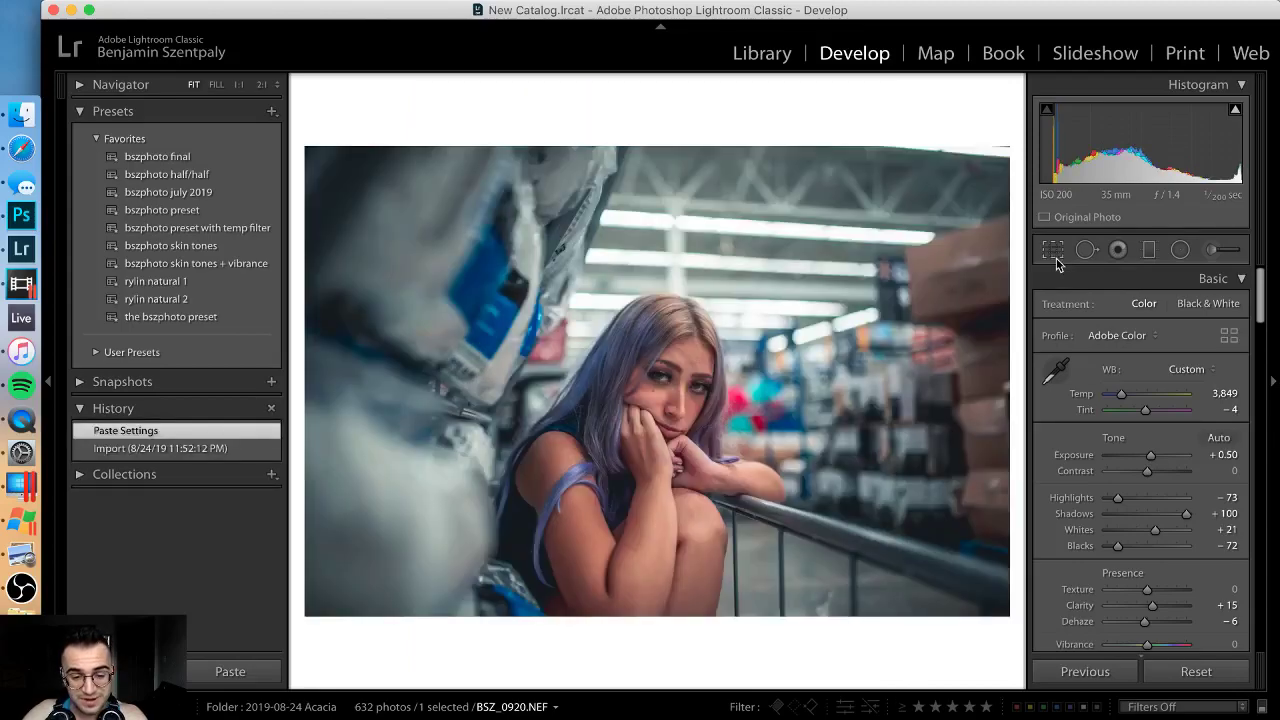
key("Right")
key("Right")
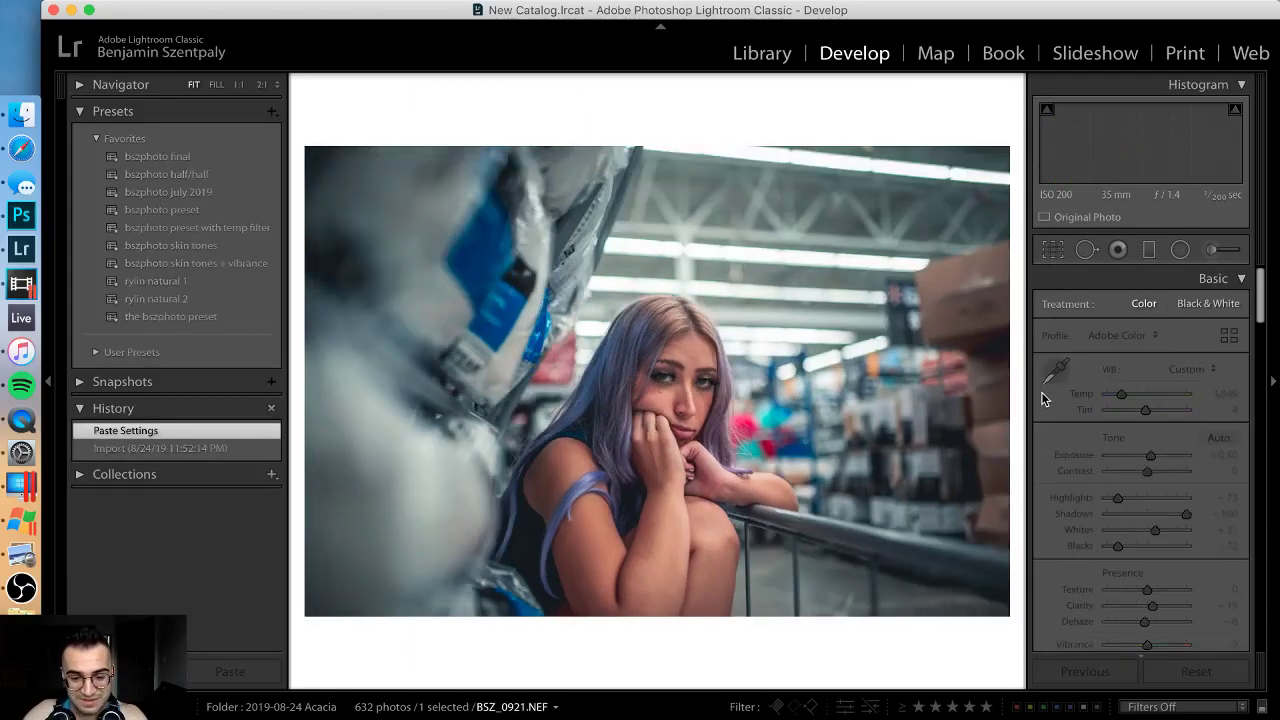
key("Right")
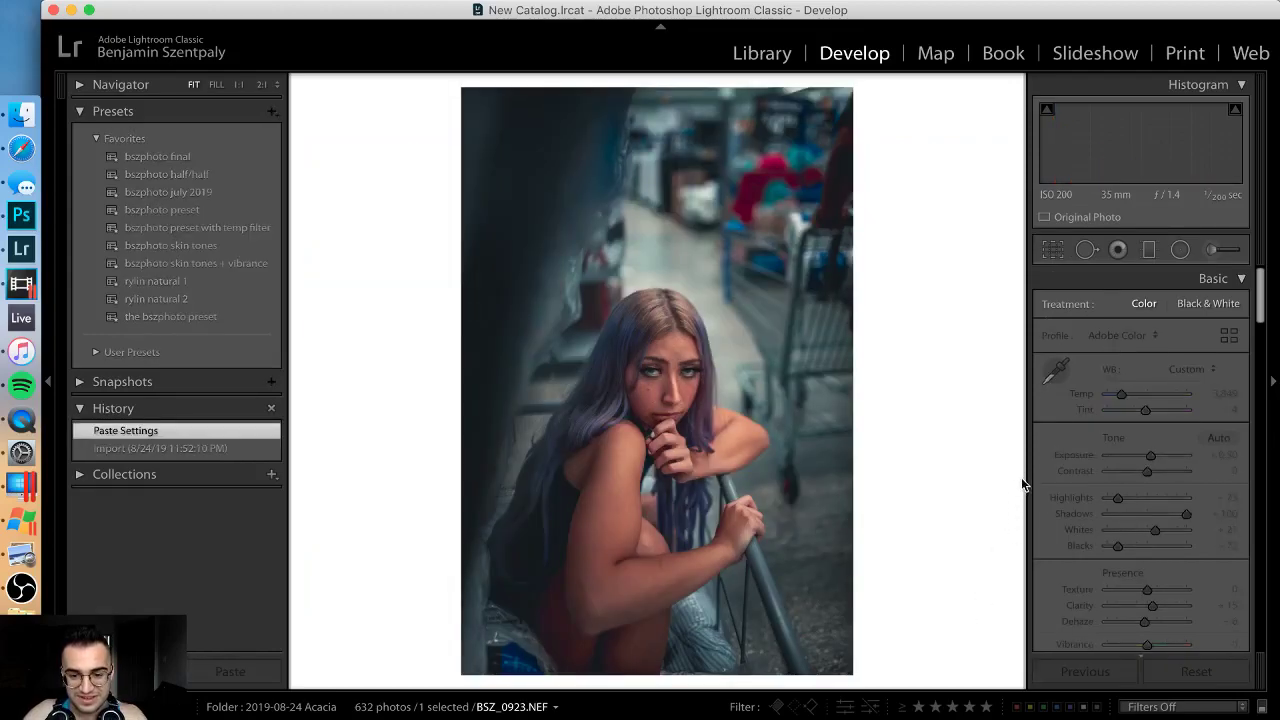
Step: Go back through the portraits from BSZ_0922 to BSZ_0914 to compare their brightness and framing, ending on BSZ_0915
key("Right")
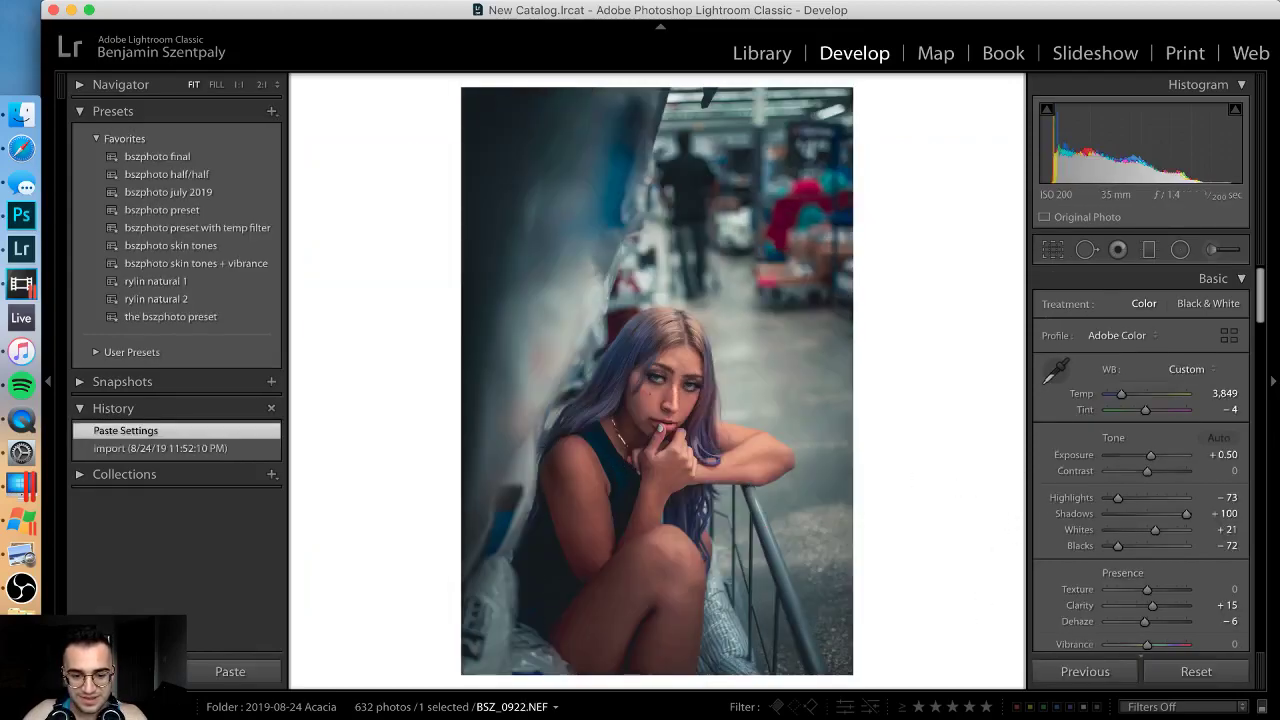
key("Right")
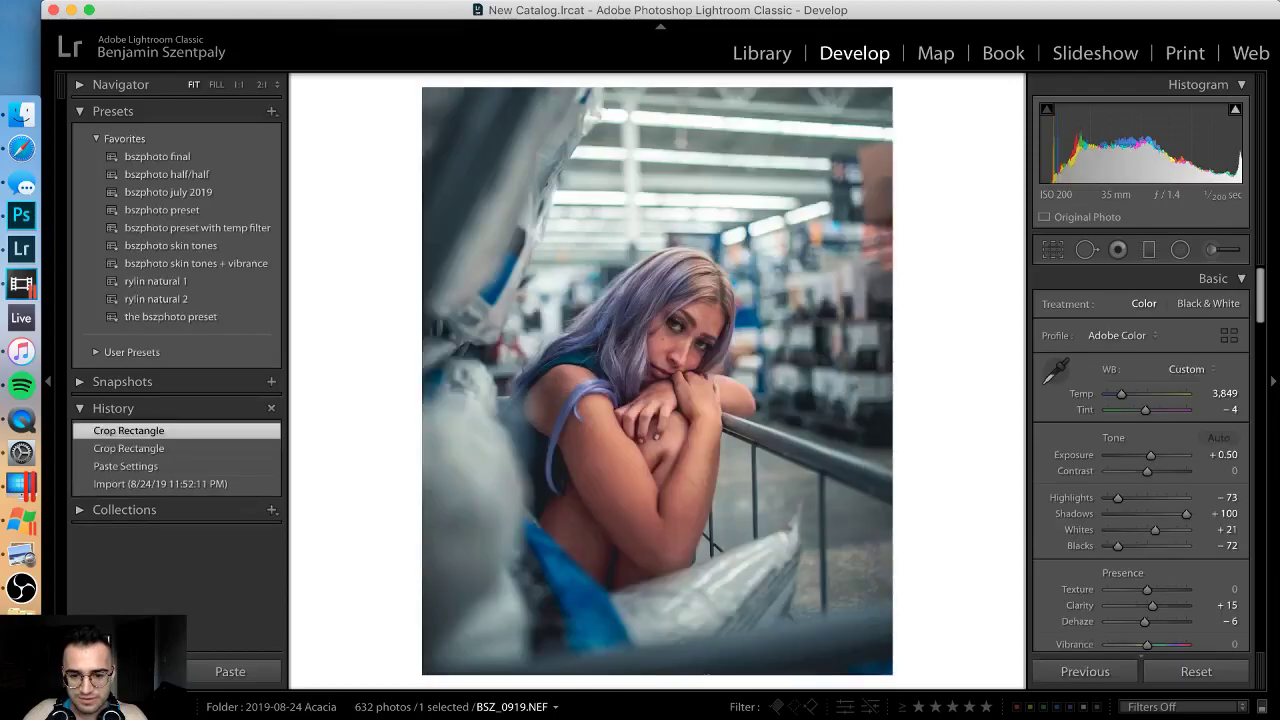
key("Right")
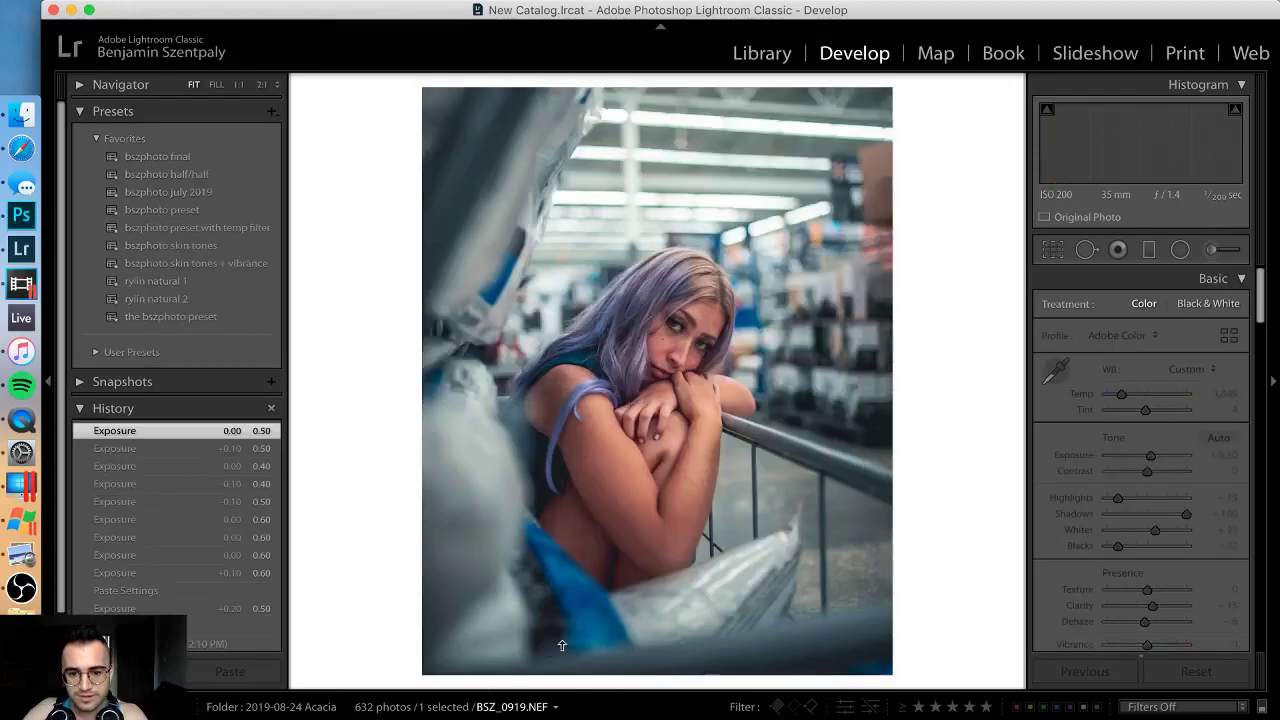
key("Right")
key("Right")
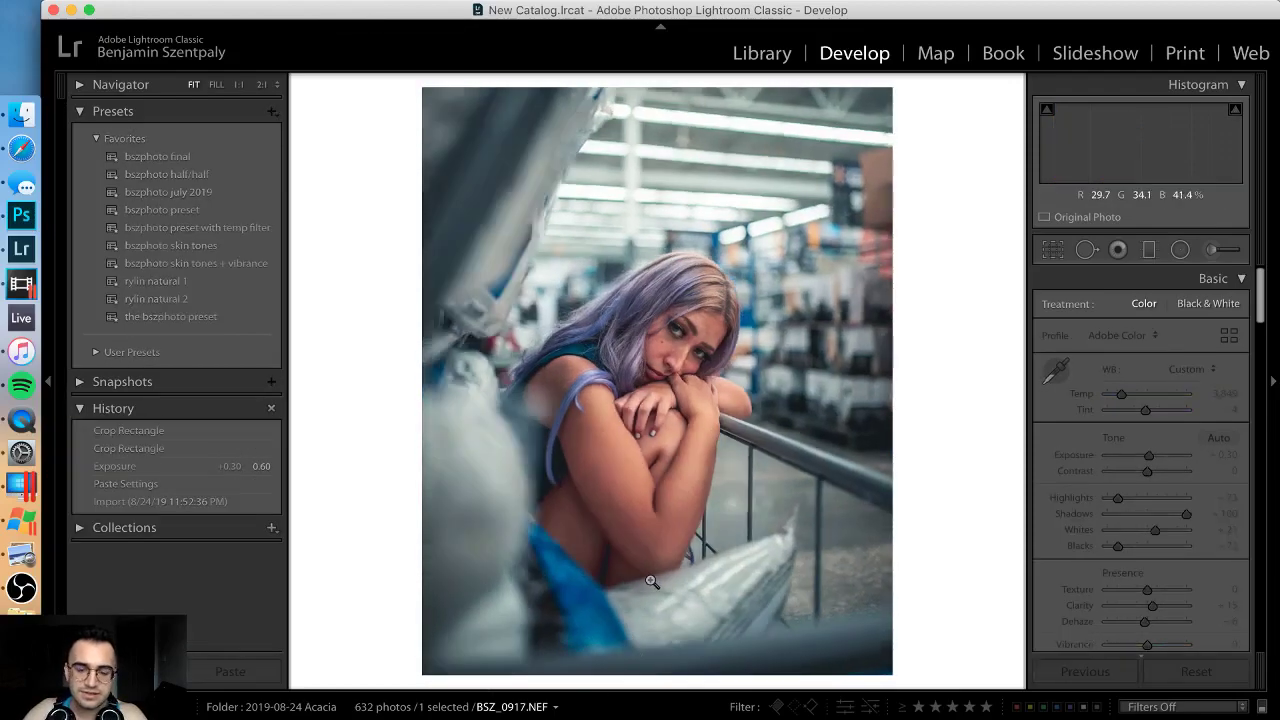
key("Right")
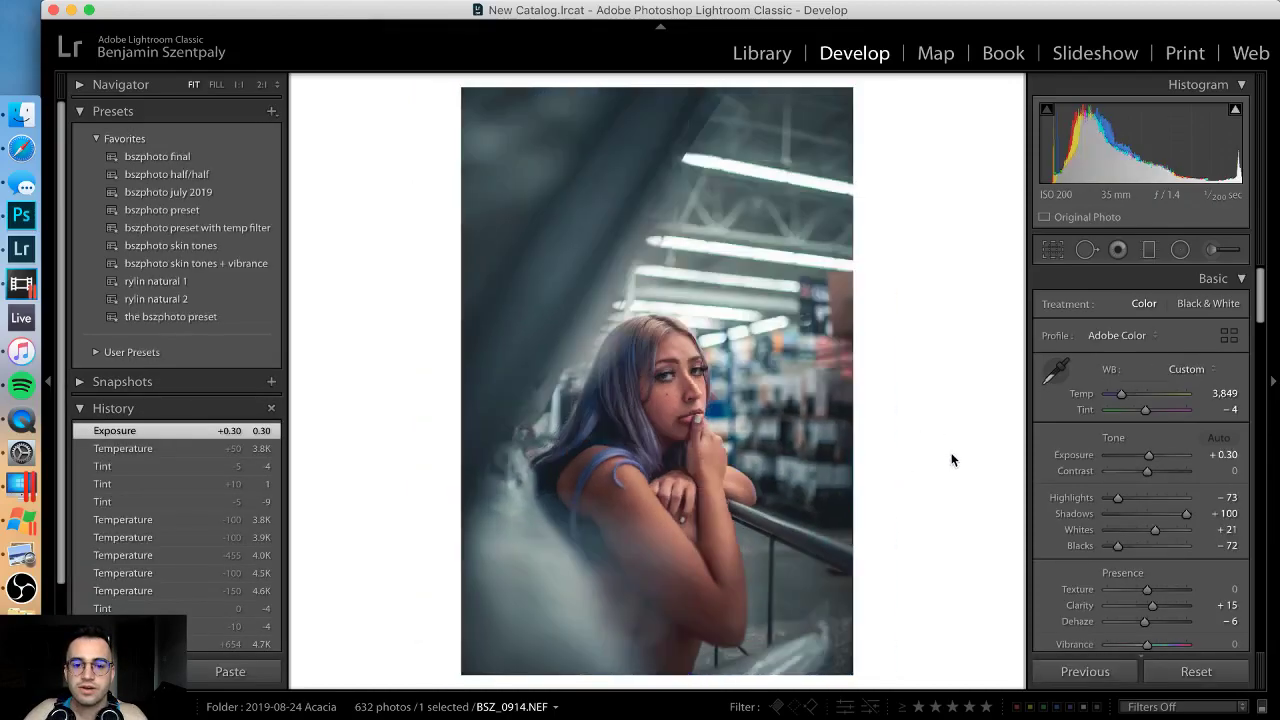
key("Right")
key("Left")
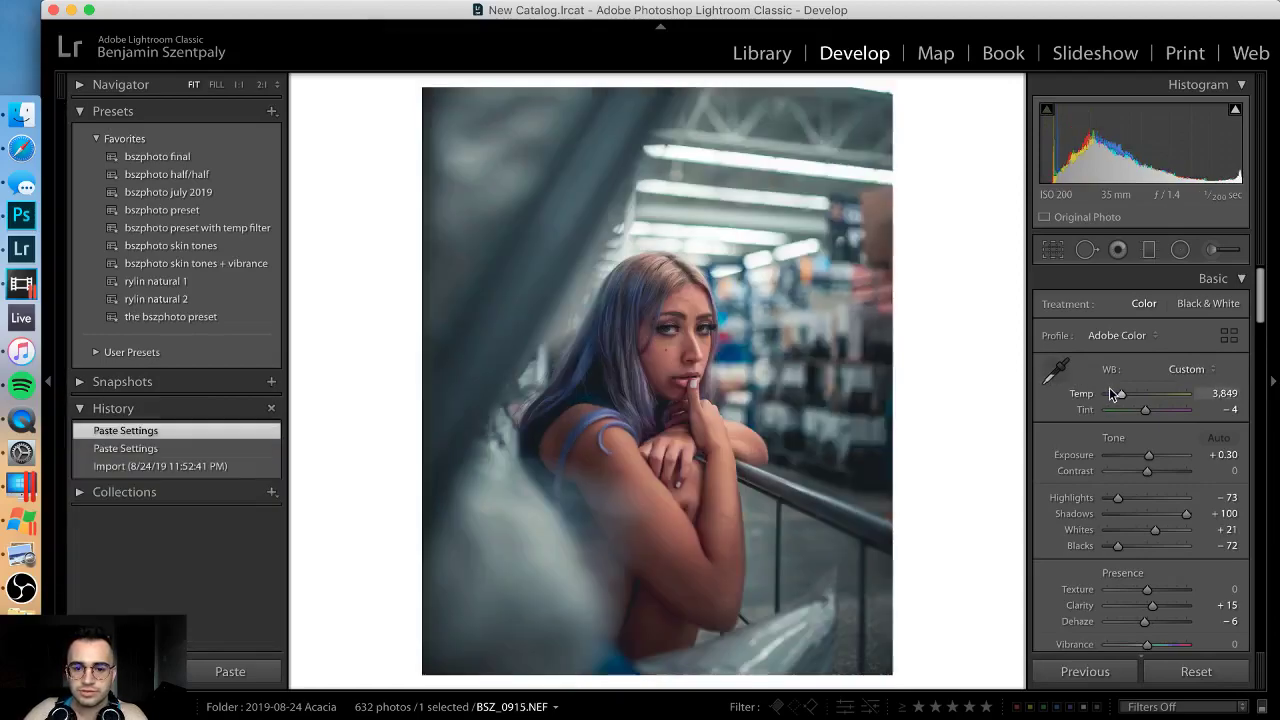
Step: Examine the face in BSZ_0915 up close and compare the photo with BSZ_0916
left_click(676, 334)
left_click(677, 333)
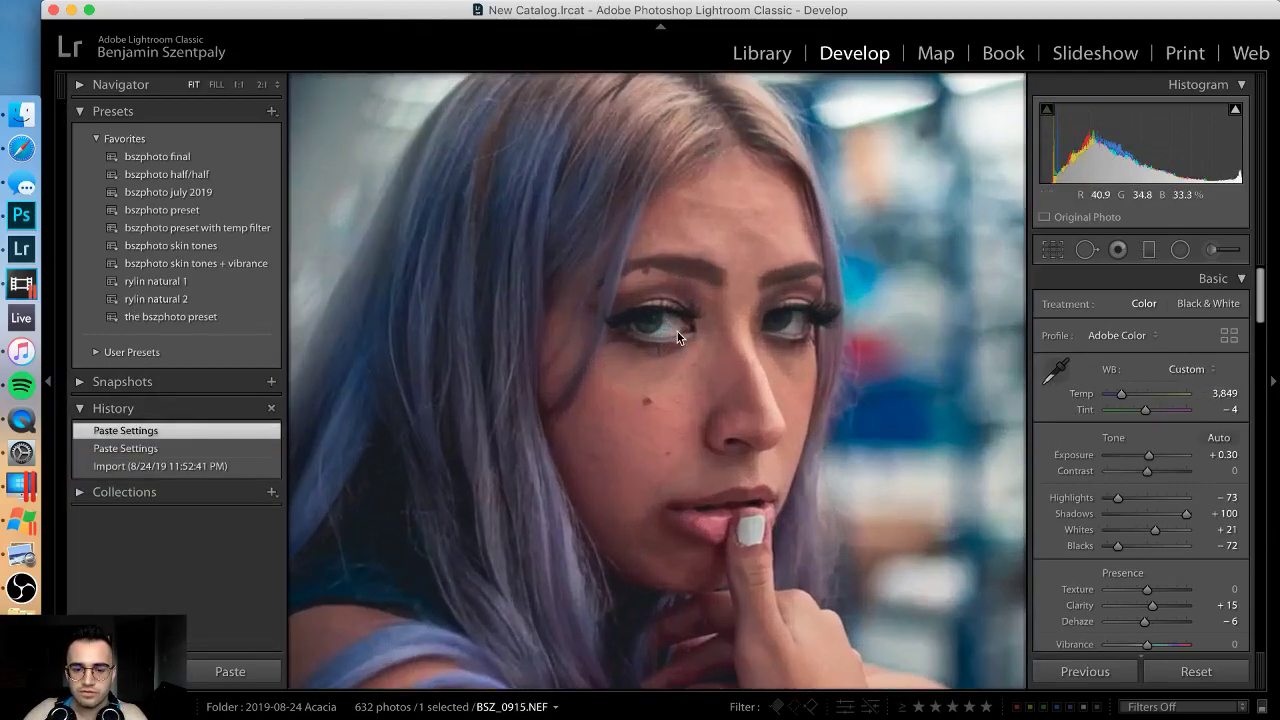
key("Left")
left_click(678, 377)
left_click(680, 401)
key("Right")
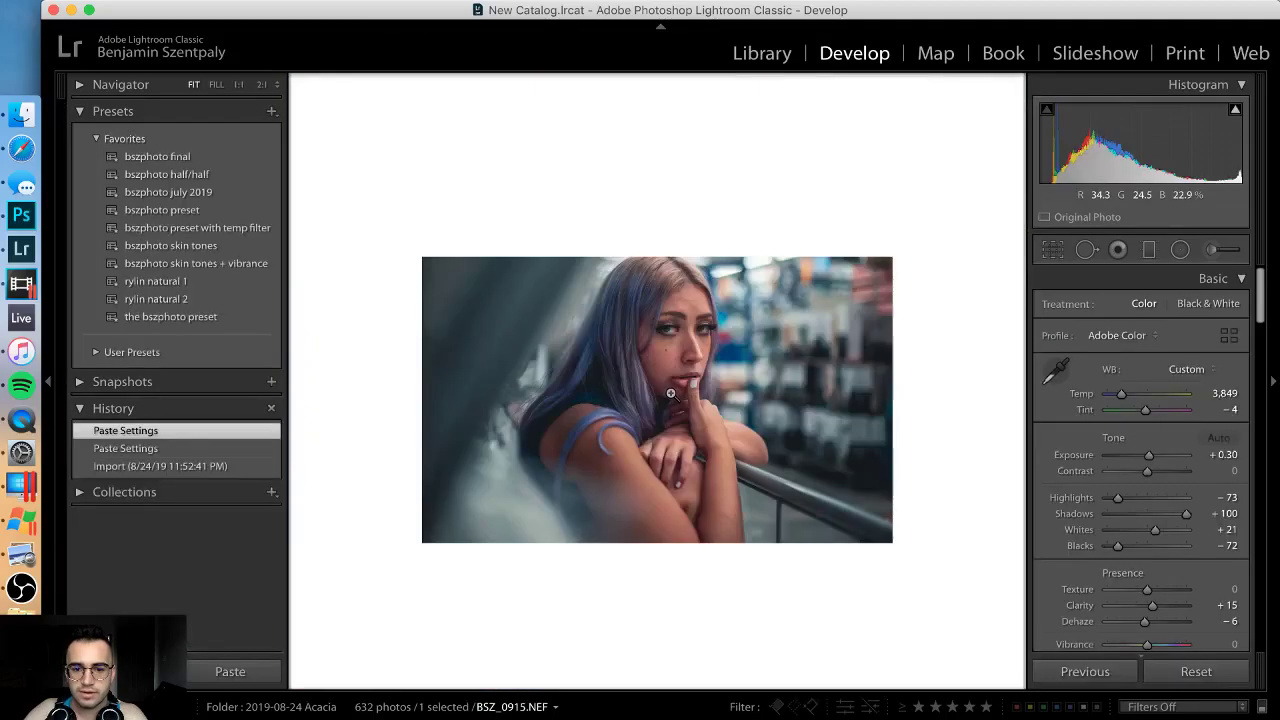
key("Right")
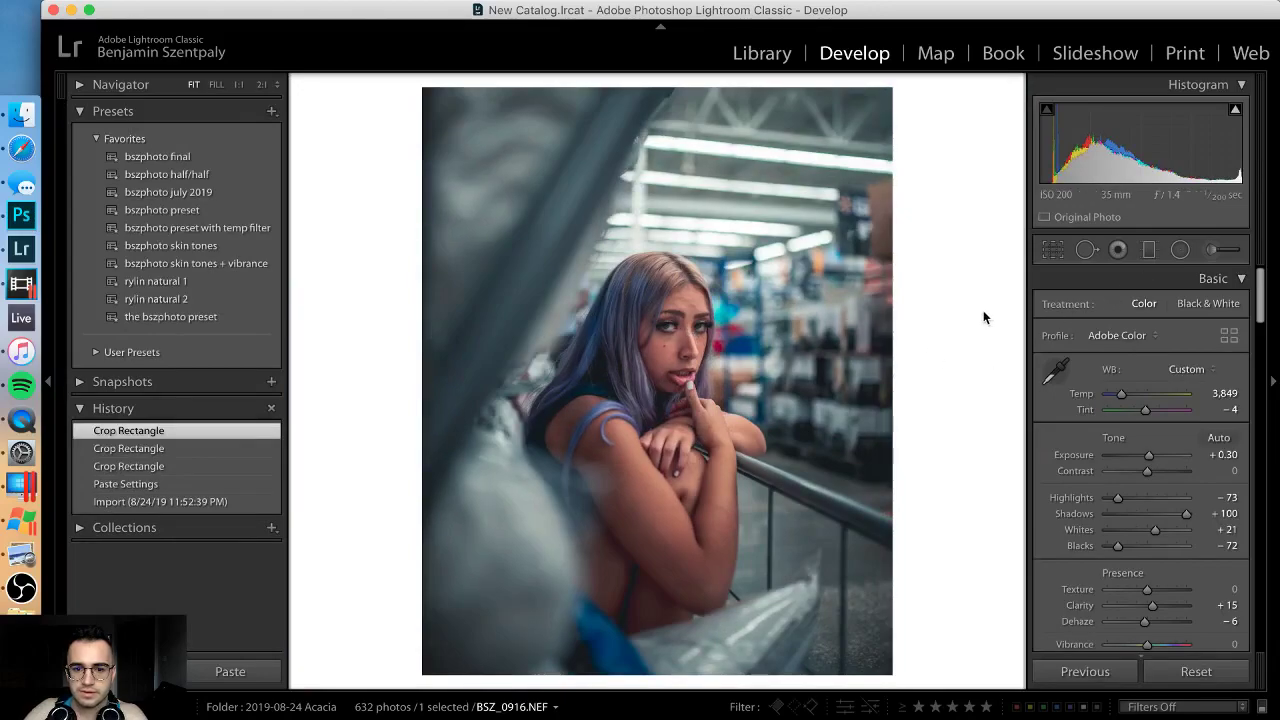
Step: Set the exposure of BSZ_0915 to +0.50 and its white balance temperature to 3,799
key("Left")
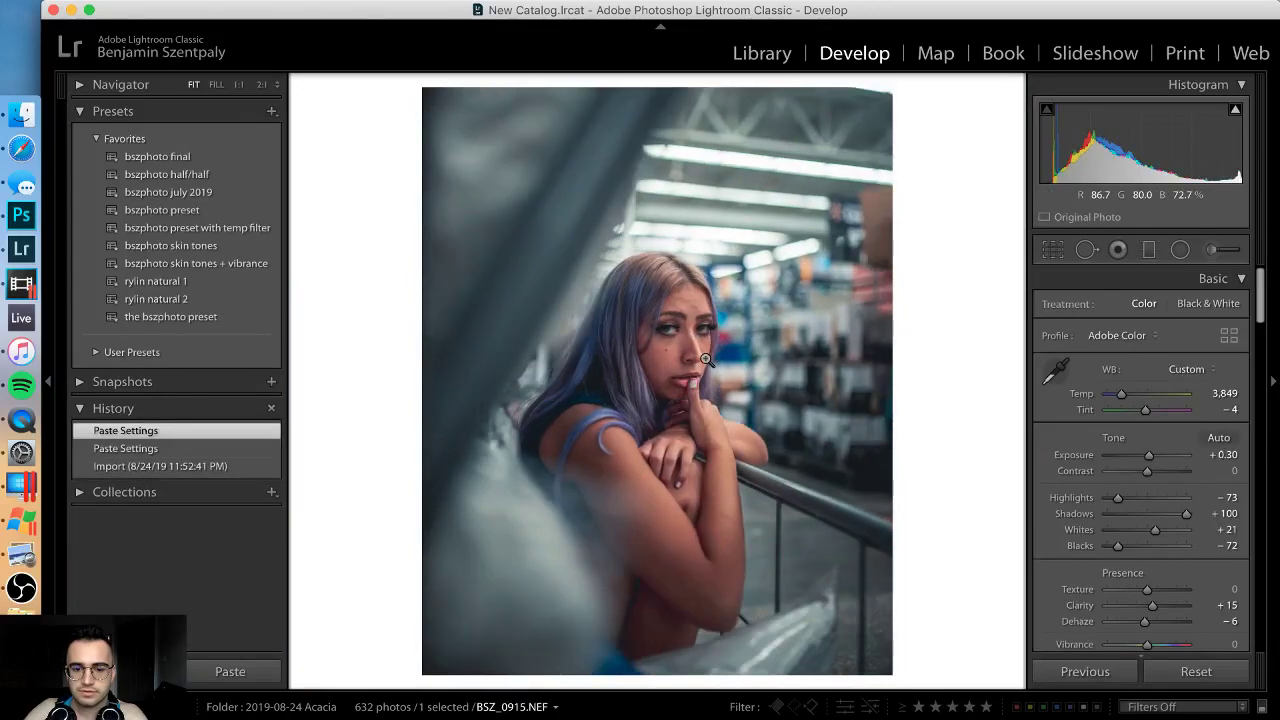
left_click_drag(1148, 455, 1153, 455)
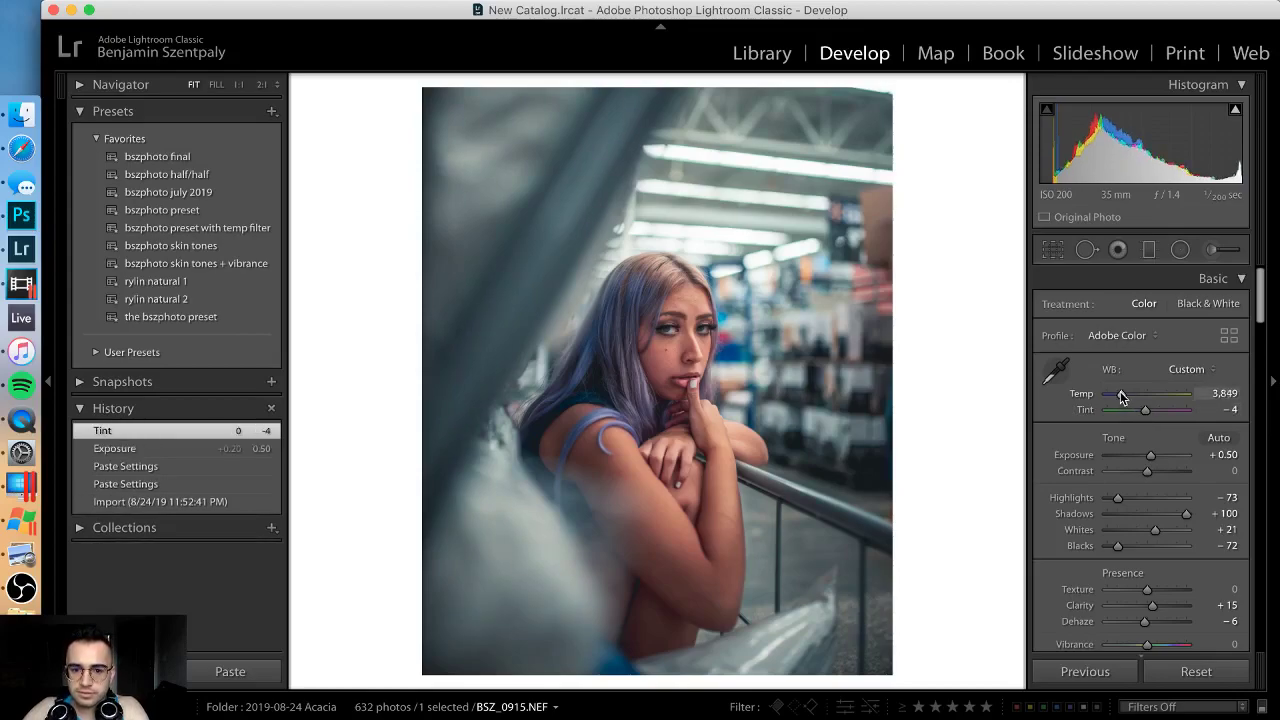
scroll(1121, 396, "down", 2)
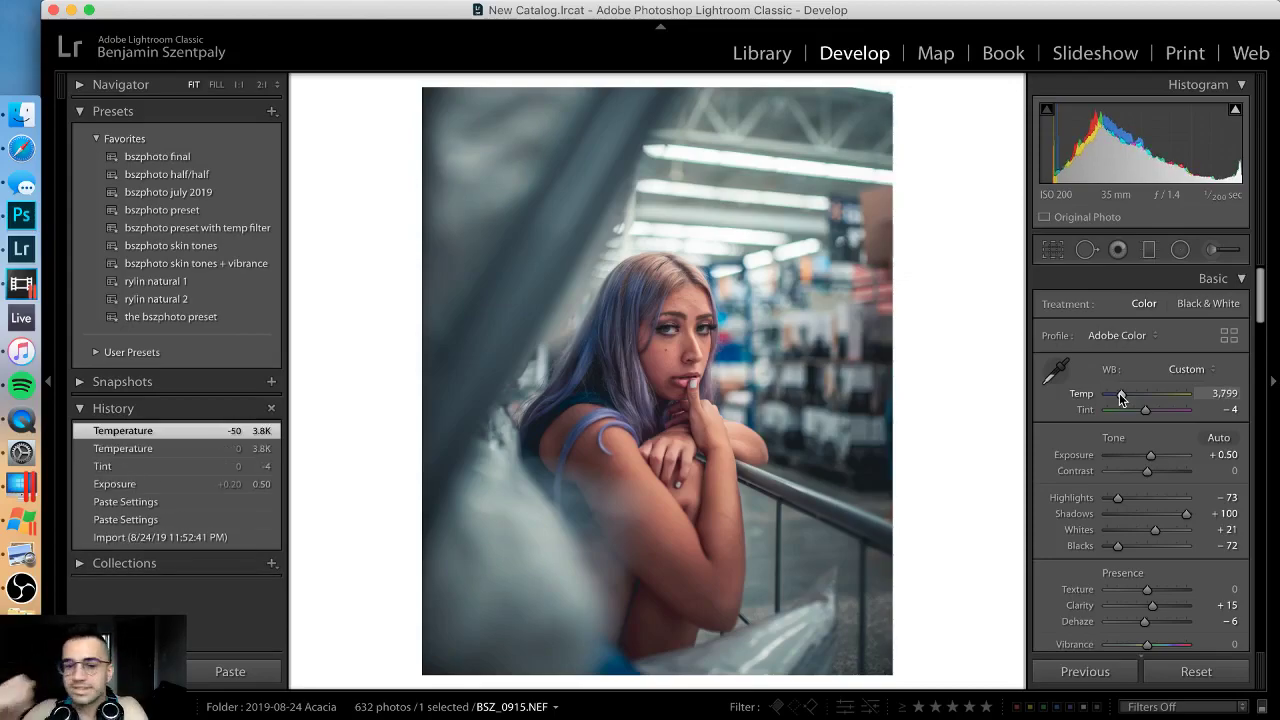
Step: Fine-tune the white balance of BSZ_0915 to a temperature of 3,754, keeping the tint at -4
scroll(1144, 413, "down", 2)
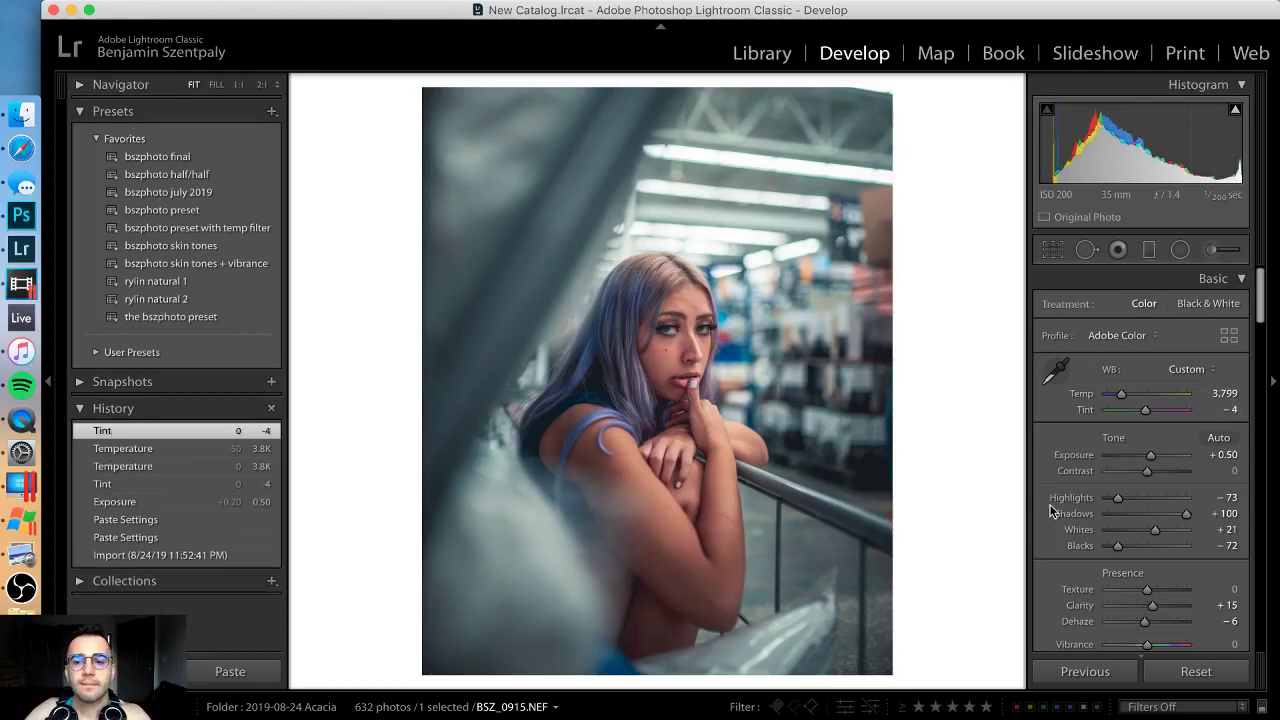
left_click_drag(1147, 414, 1146, 414)
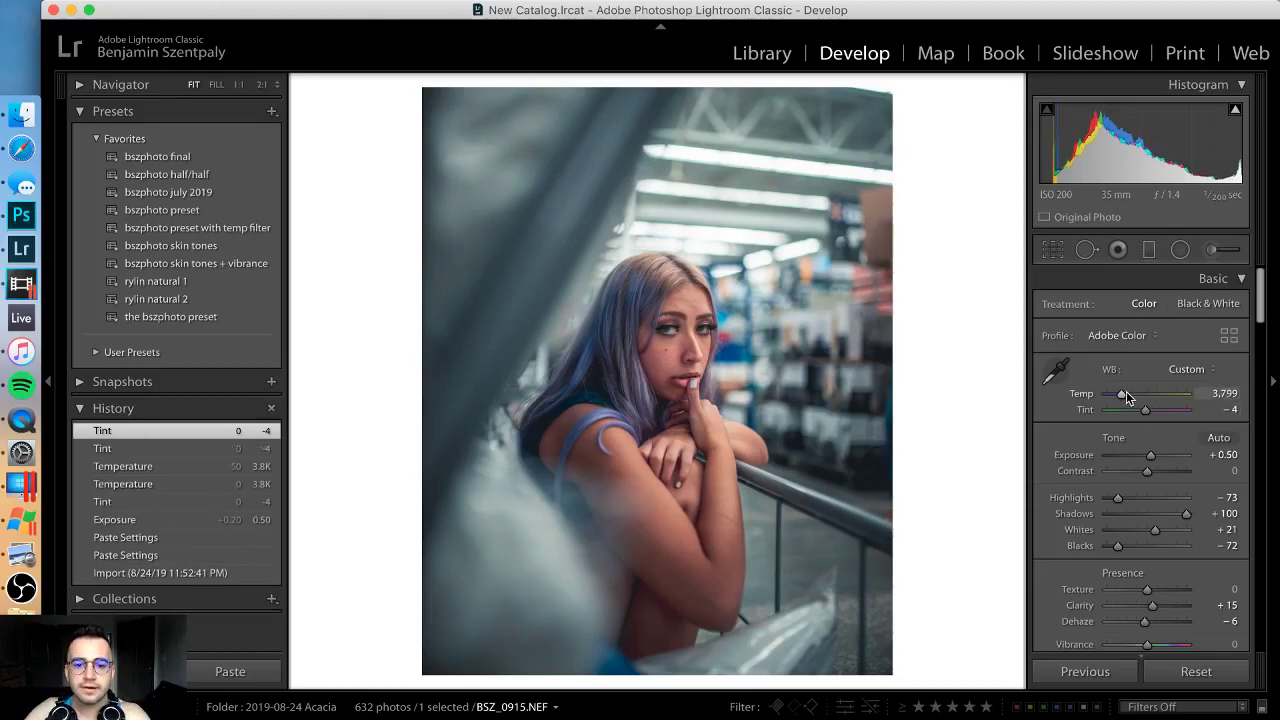
left_click_drag(1126, 397, 1134, 398)
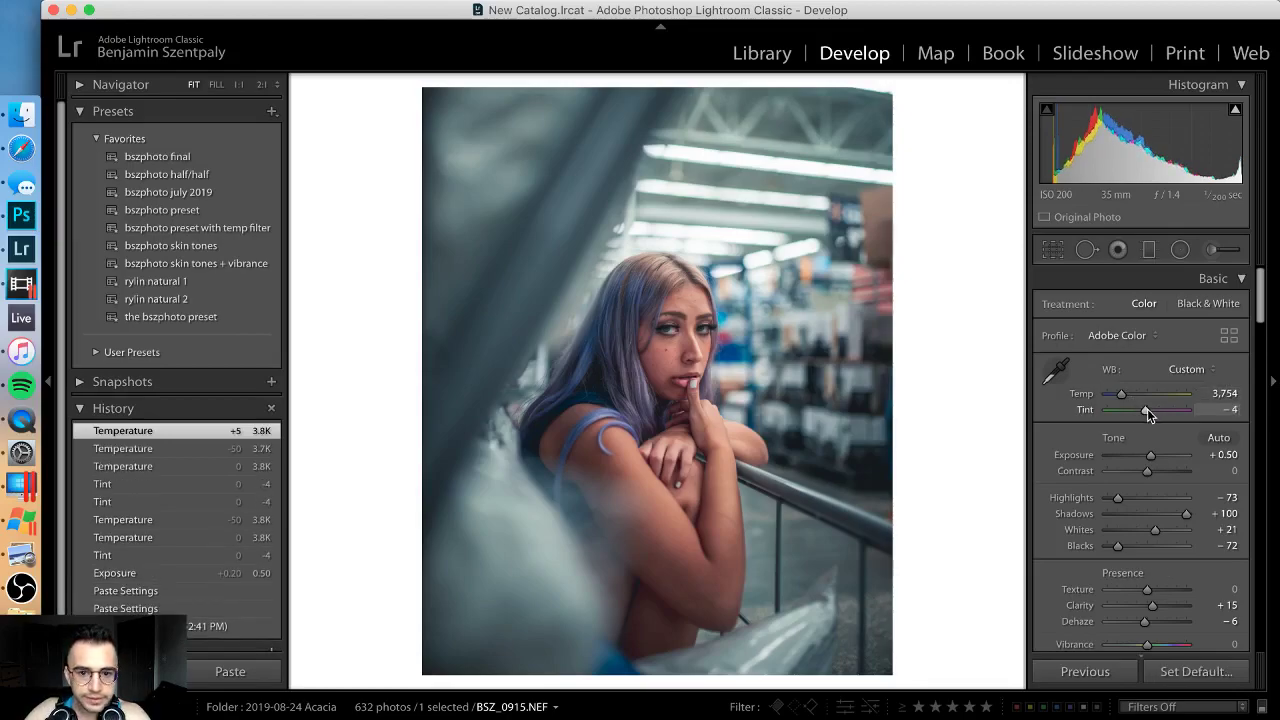
Step: Export BSZ_0915 to the Desktop folder in a subfolder named 'acai'
key("super+shift+e")
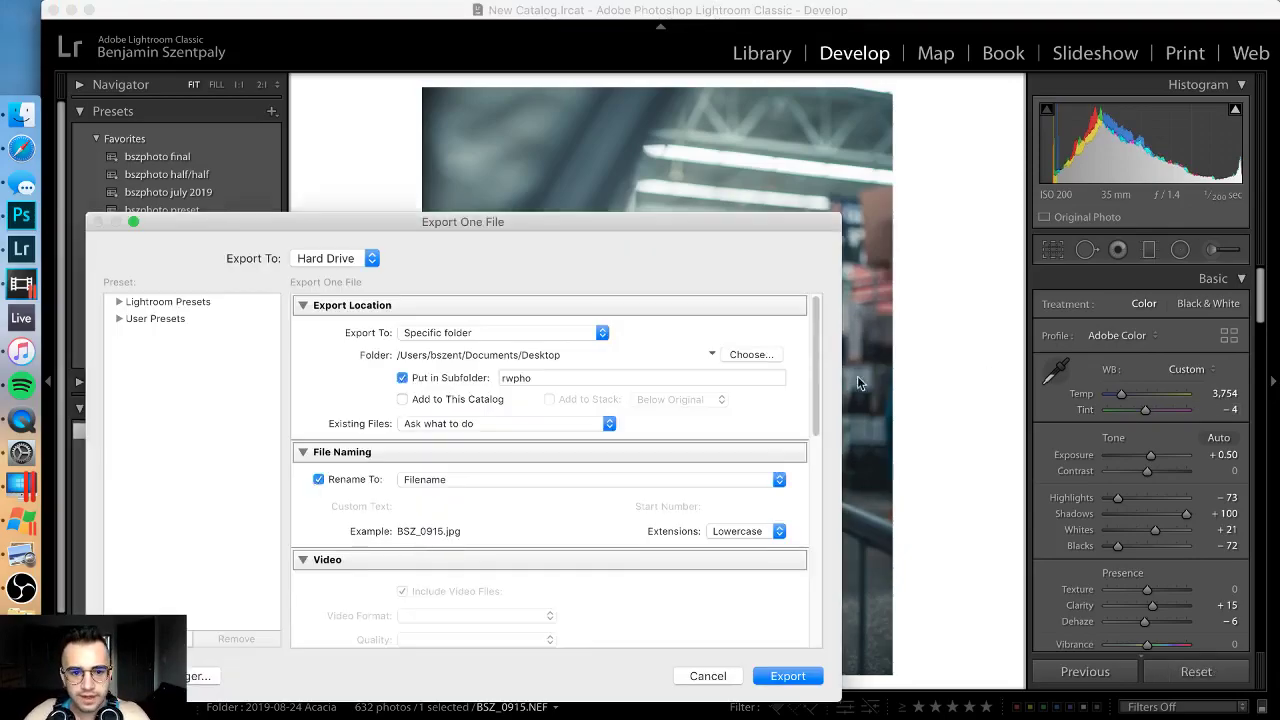
double_click(668, 376)
type("acai")
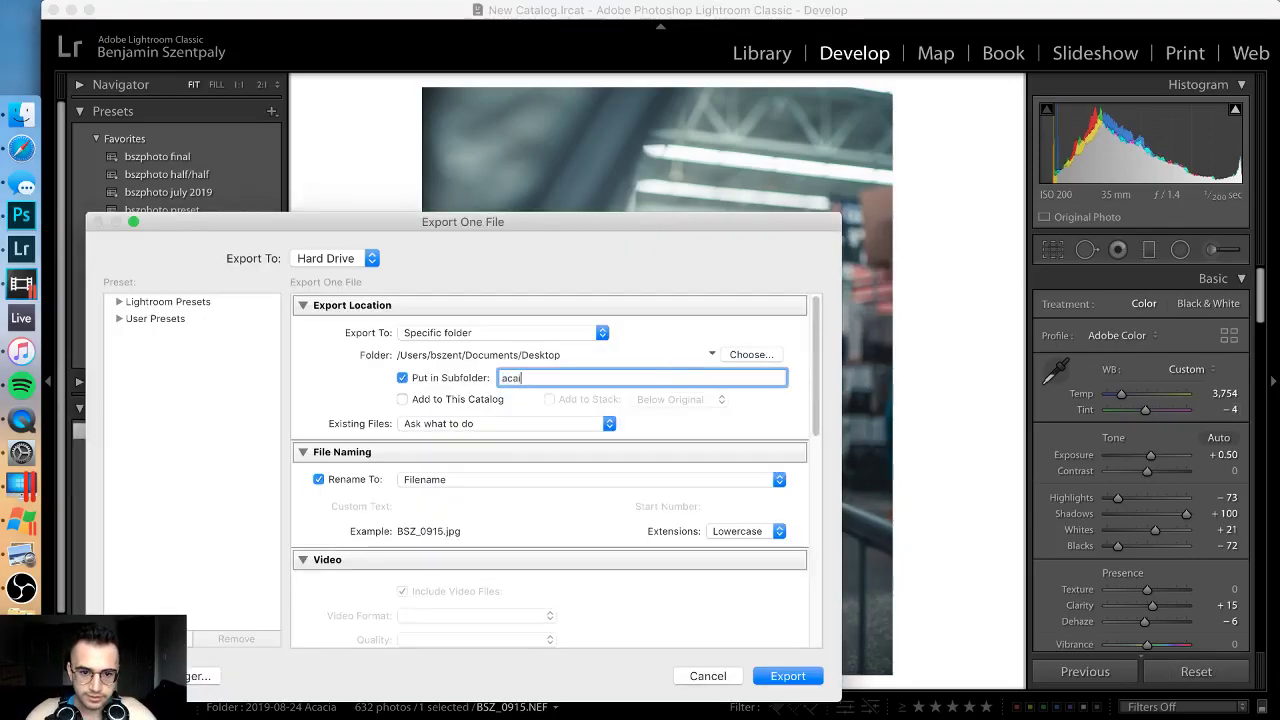
key("Return")
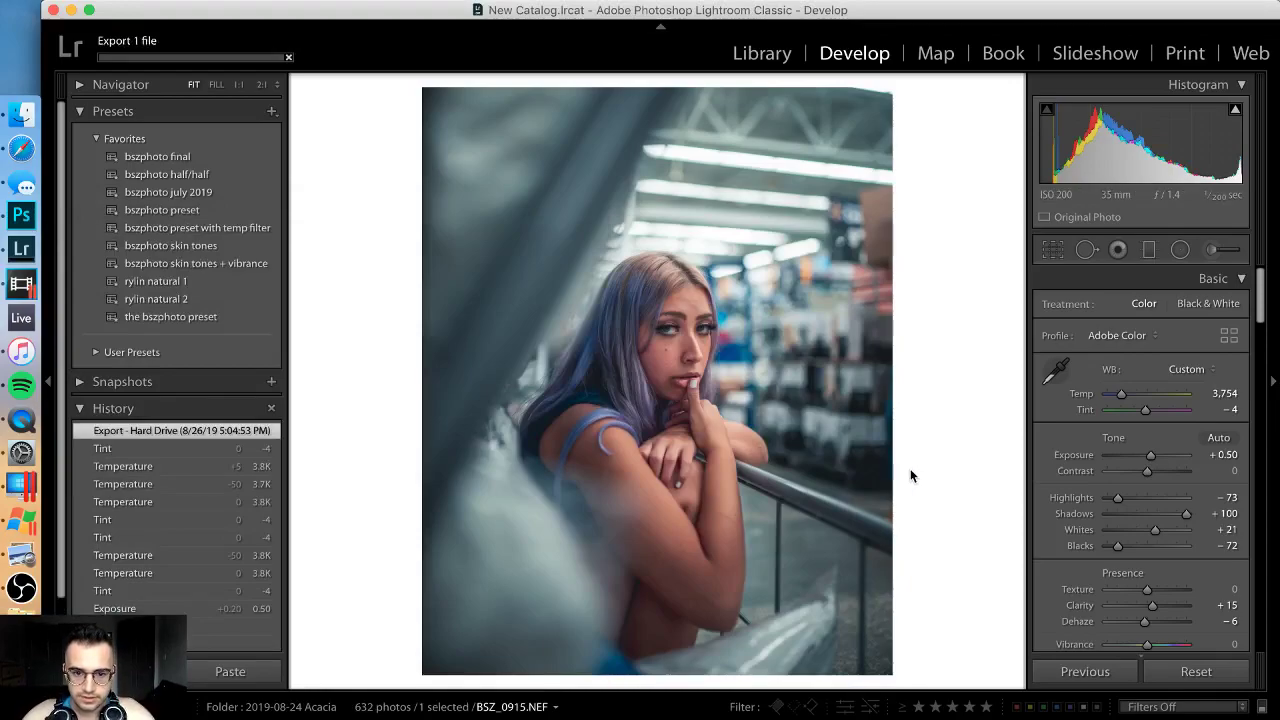
Step: Go back through BSZ_0914 to BSZ_0913 and apply the previous photo's develop settings to it
key("super+z")
key("super+z")
key("super+z")
key("super+z")
key("super+z")
key("super+z")
key("super+z")
key("super+z")
key("super+z")
key("super+z")
key("super+z")
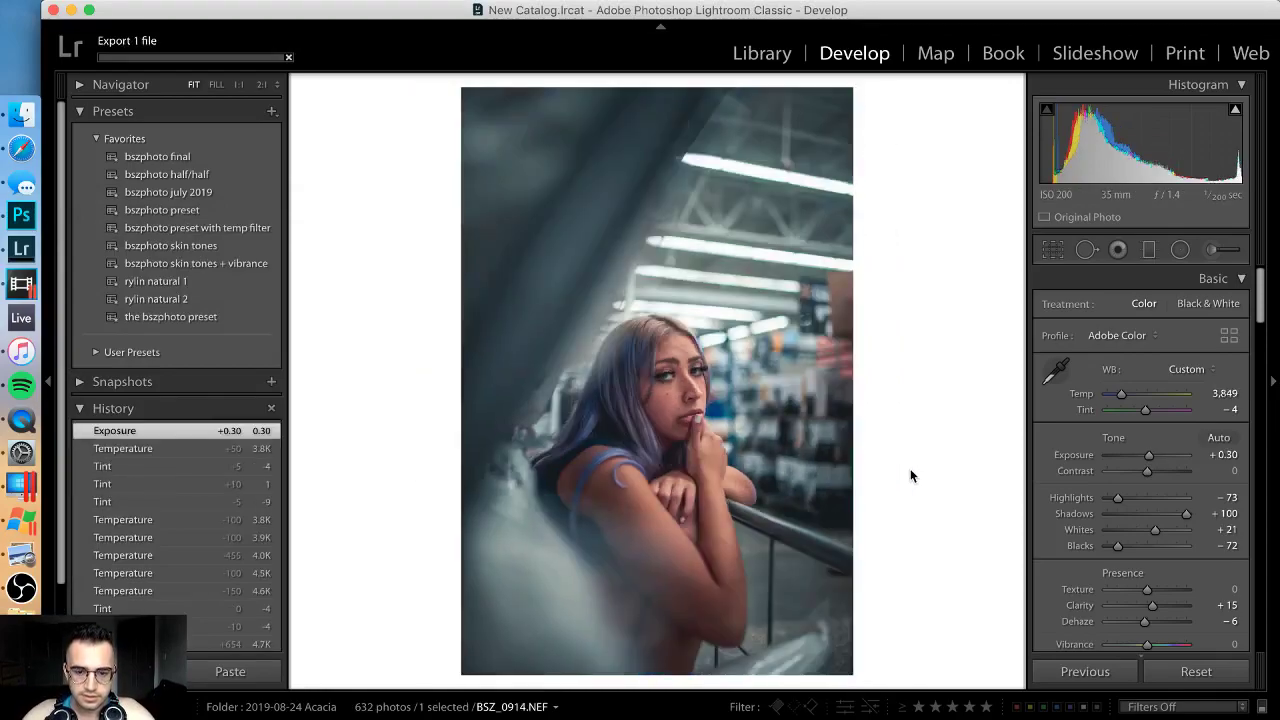
key("Left")
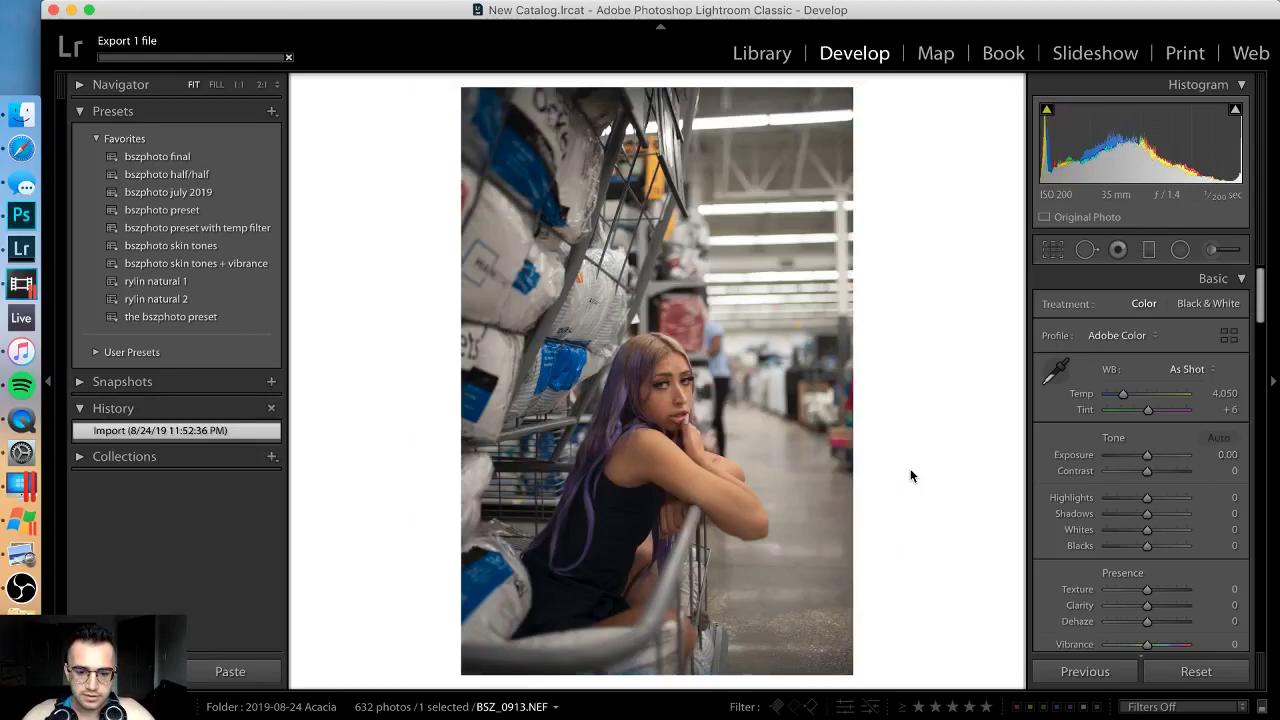
left_click(1085, 673)
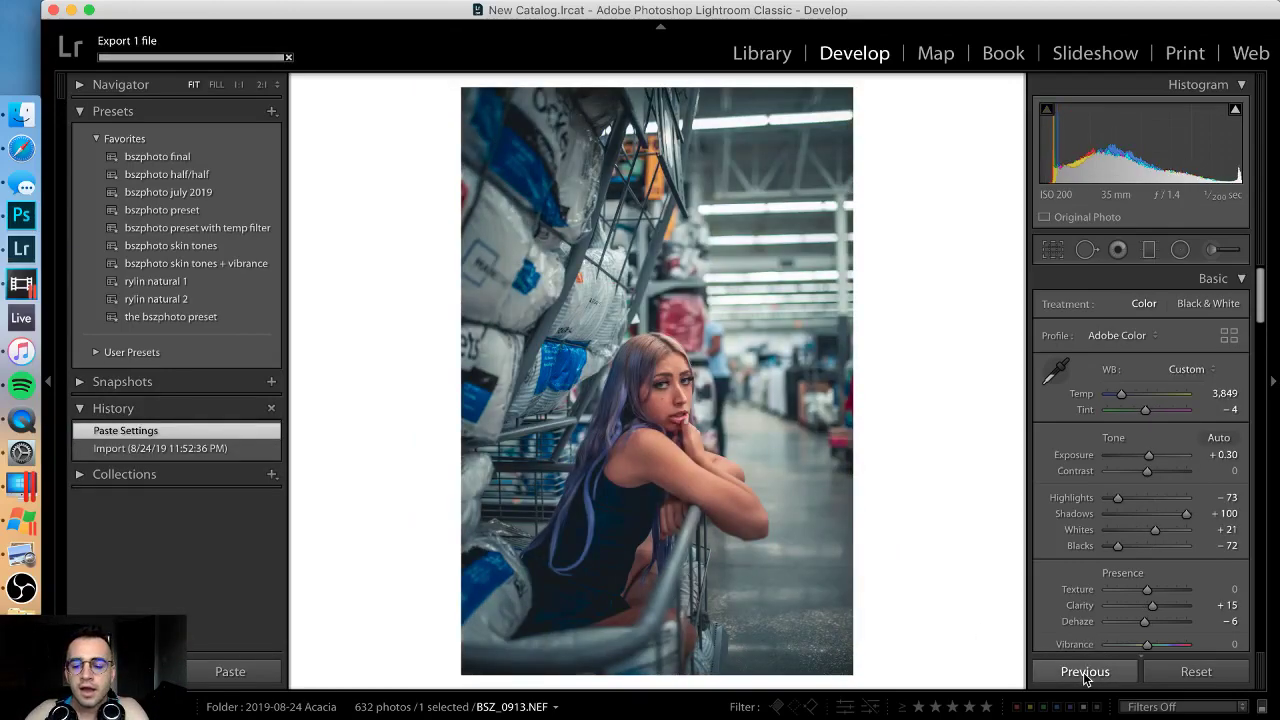
Step: Look through the portraits from BSZ_0914 to BSZ_0917 to compare their edits, and return to BSZ_0916
key("Right")
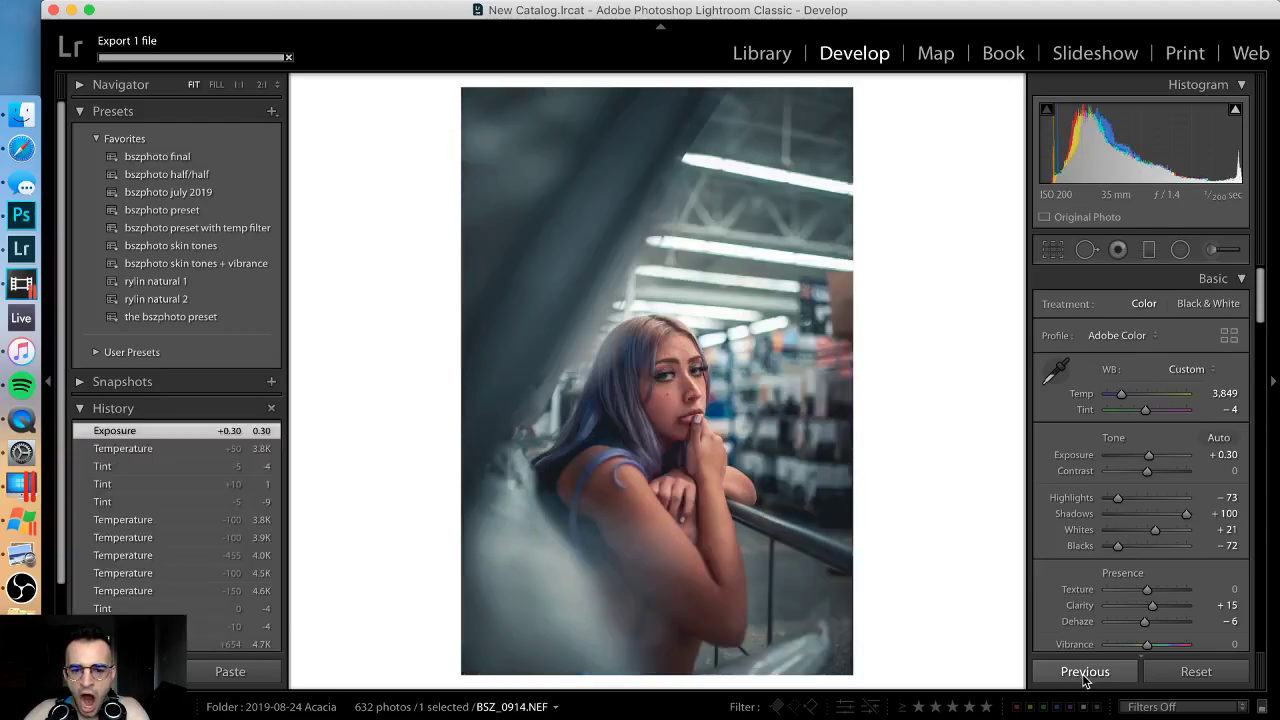
key("Right")
key("Right")
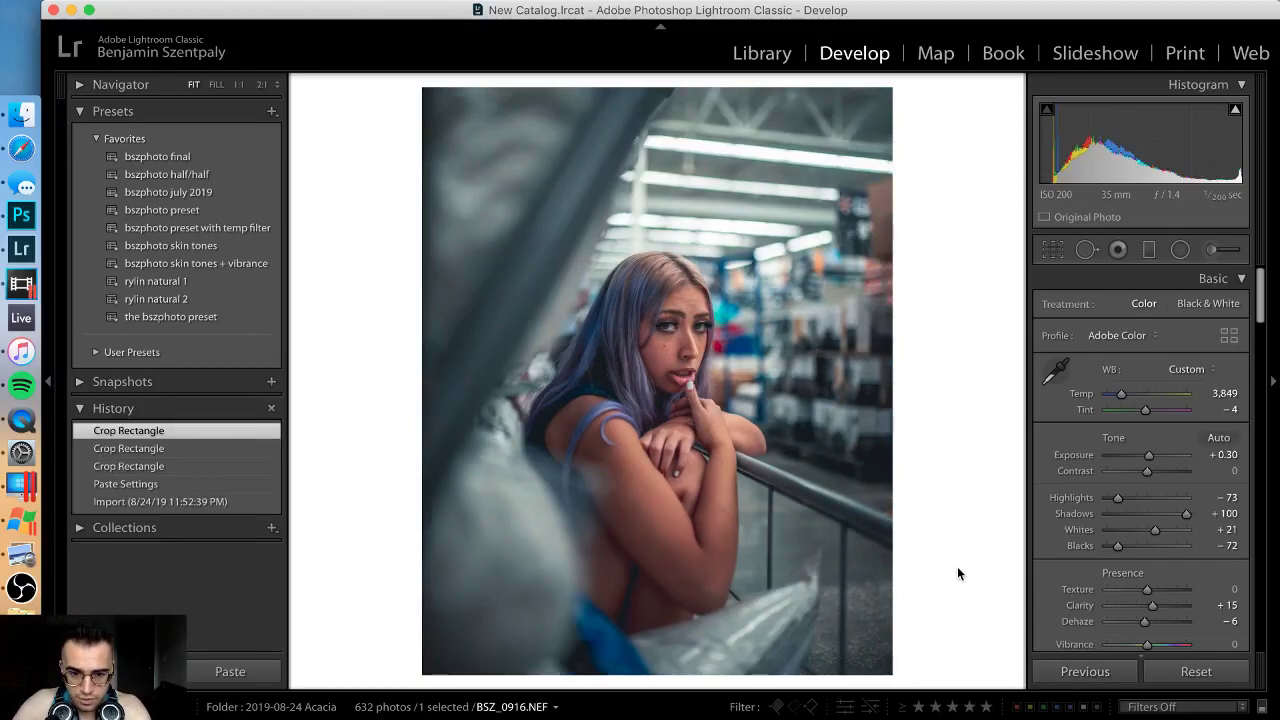
key("Right")
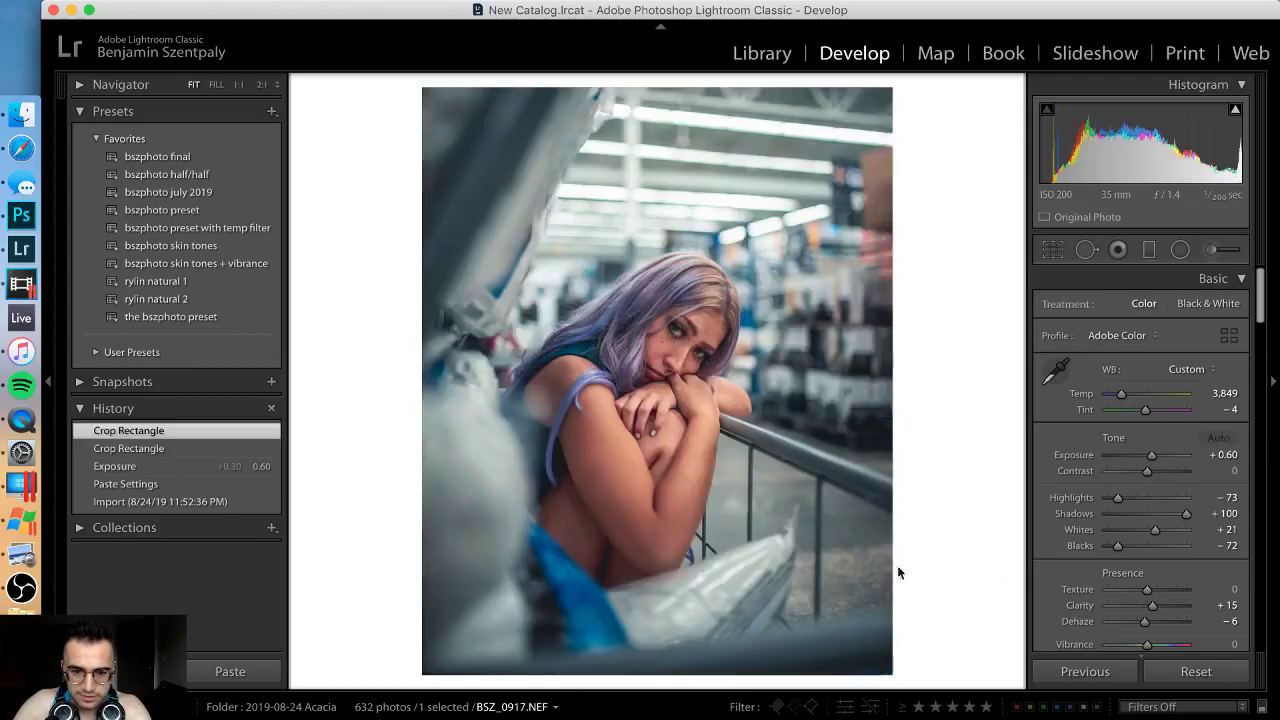
key("Left")
Step: Apply the preset named 'the bszphoto preset' to BSZ_0916 and set exposure to +0.95, temperature to 3,409 and tint to +6
left_click(181, 317)
left_click_drag(1150, 455, 1159, 455)
left_click_drag(1146, 410, 1119, 394)
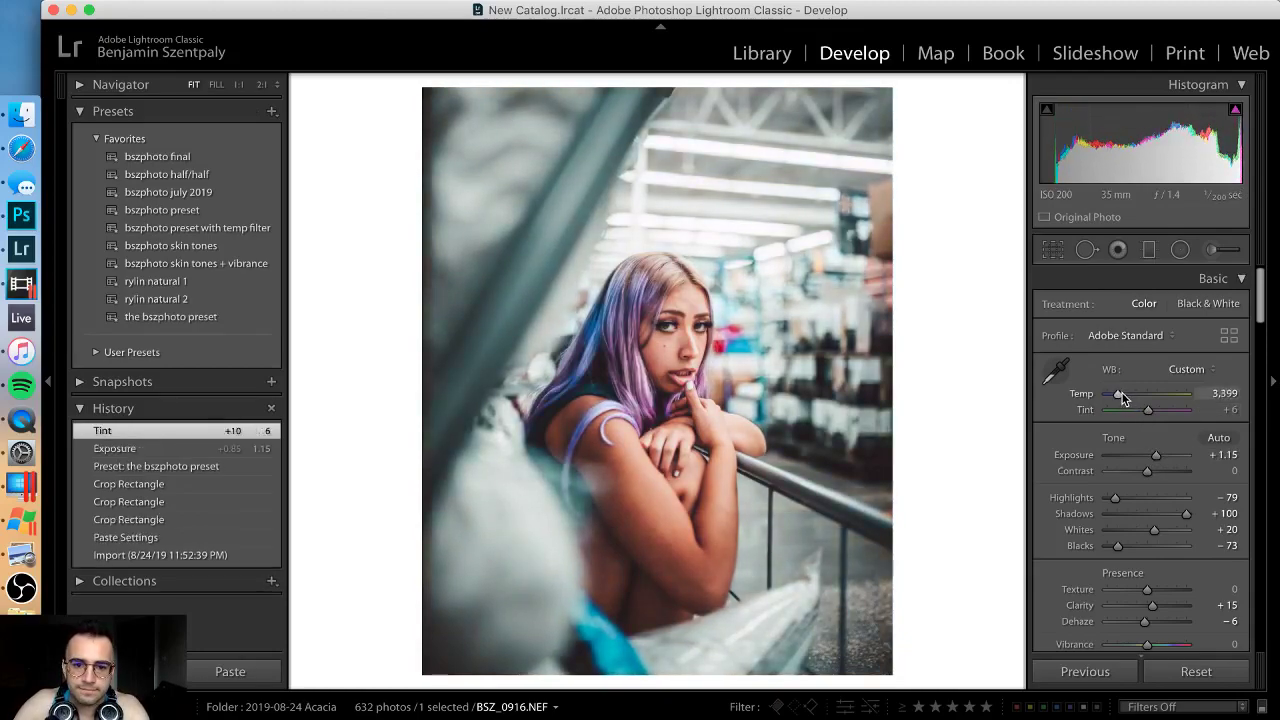
left_click_drag(1156, 455, 1157, 458)
left_click_drag(1118, 394, 1152, 411)
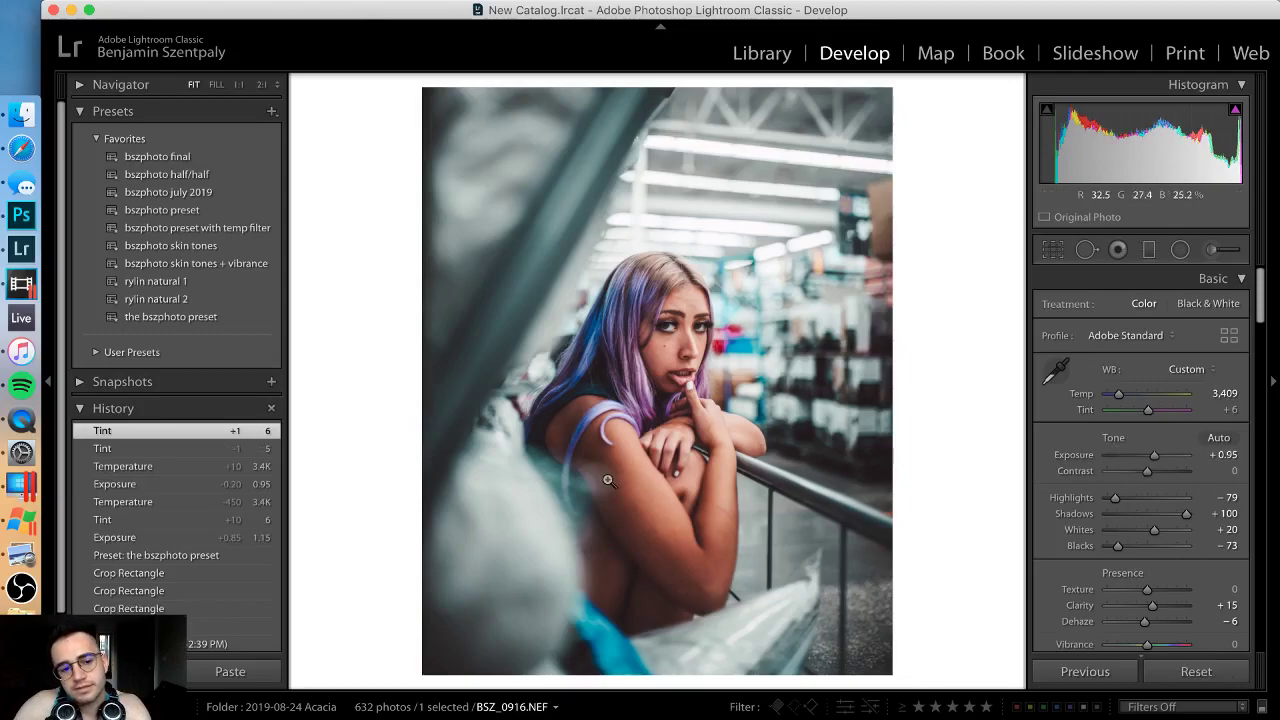
Step: Compare the preset version of BSZ_0916 with its last Crop Rectangle history state, and revert the photo to that crop state
left_click(140, 573)
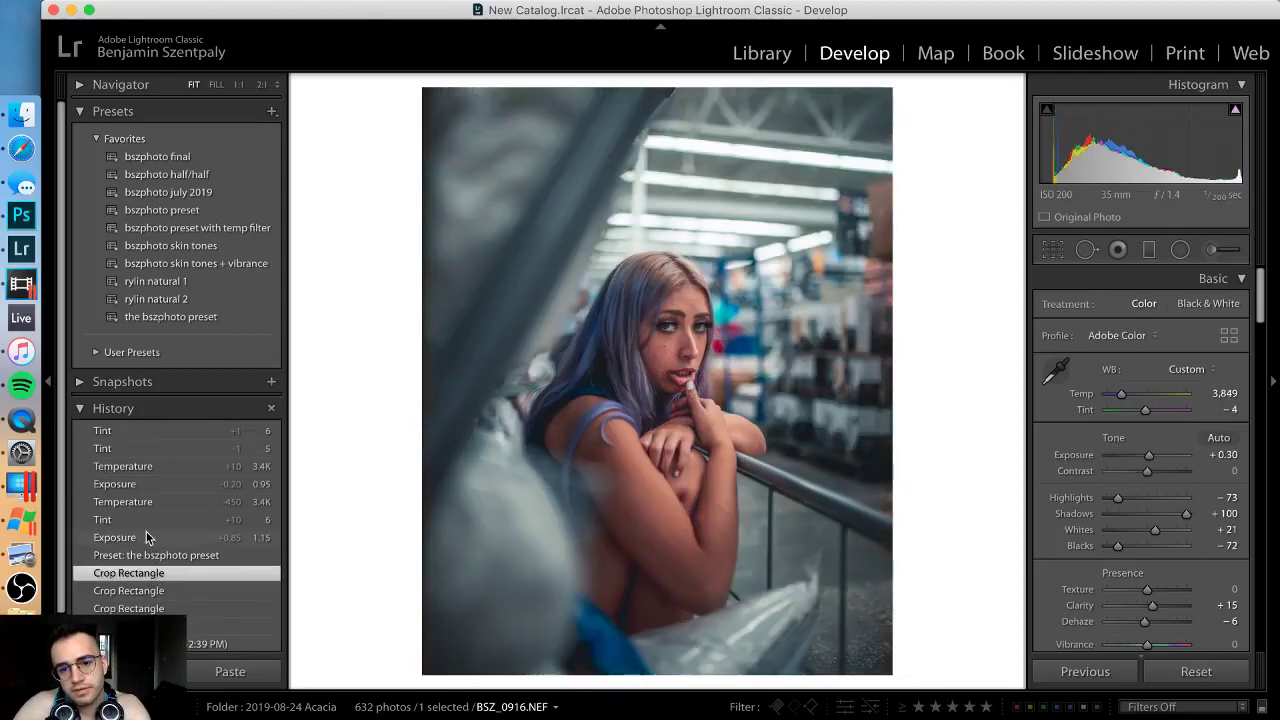
left_click(123, 429)
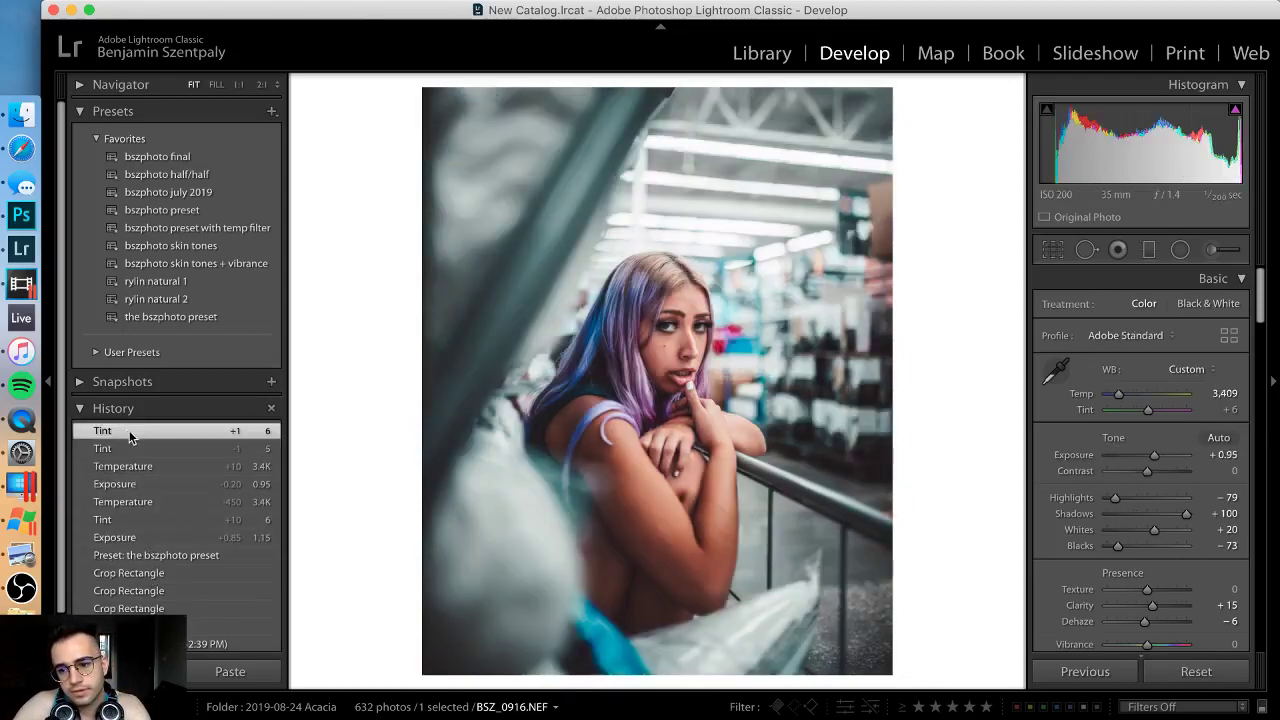
left_click(140, 573)
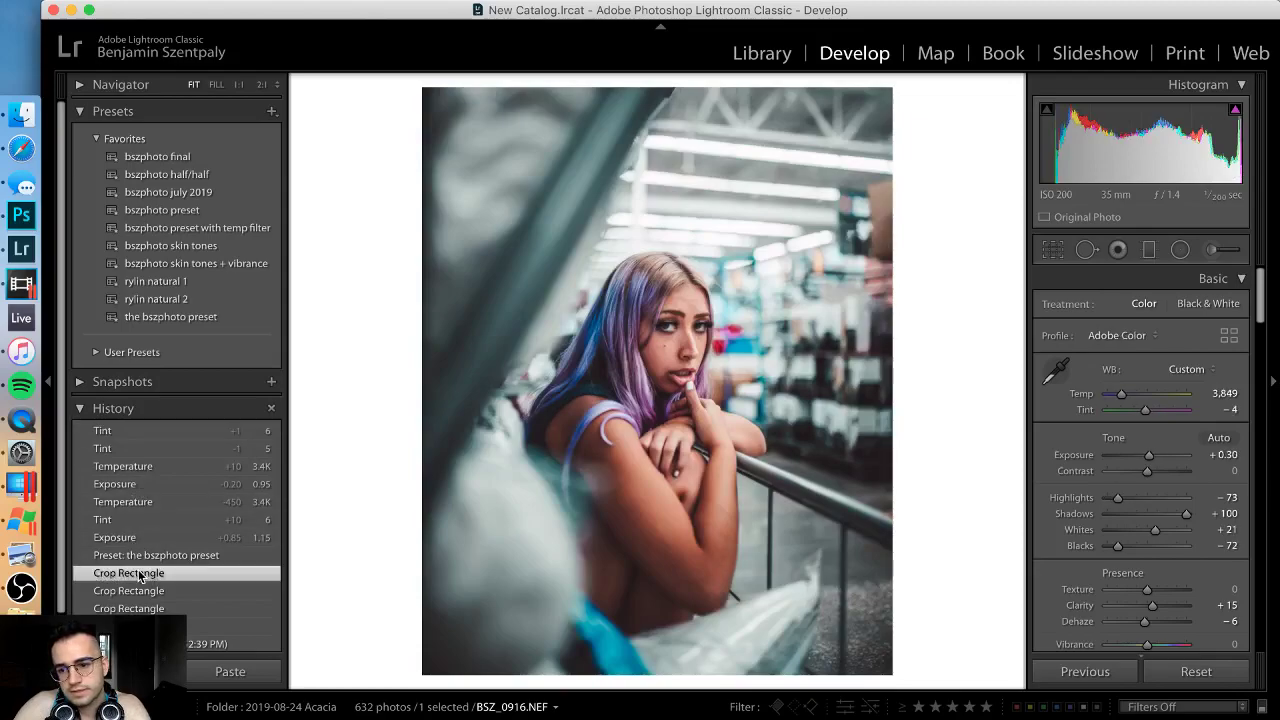
left_click(124, 430)
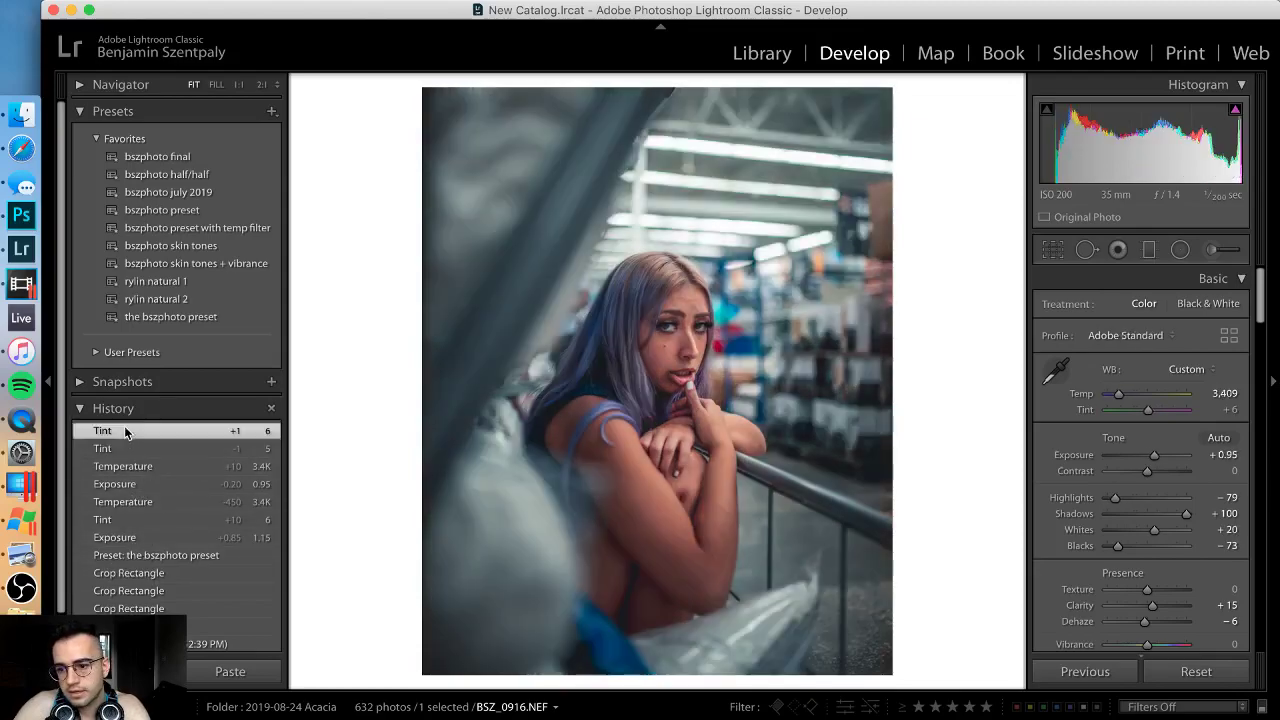
left_click(146, 572)
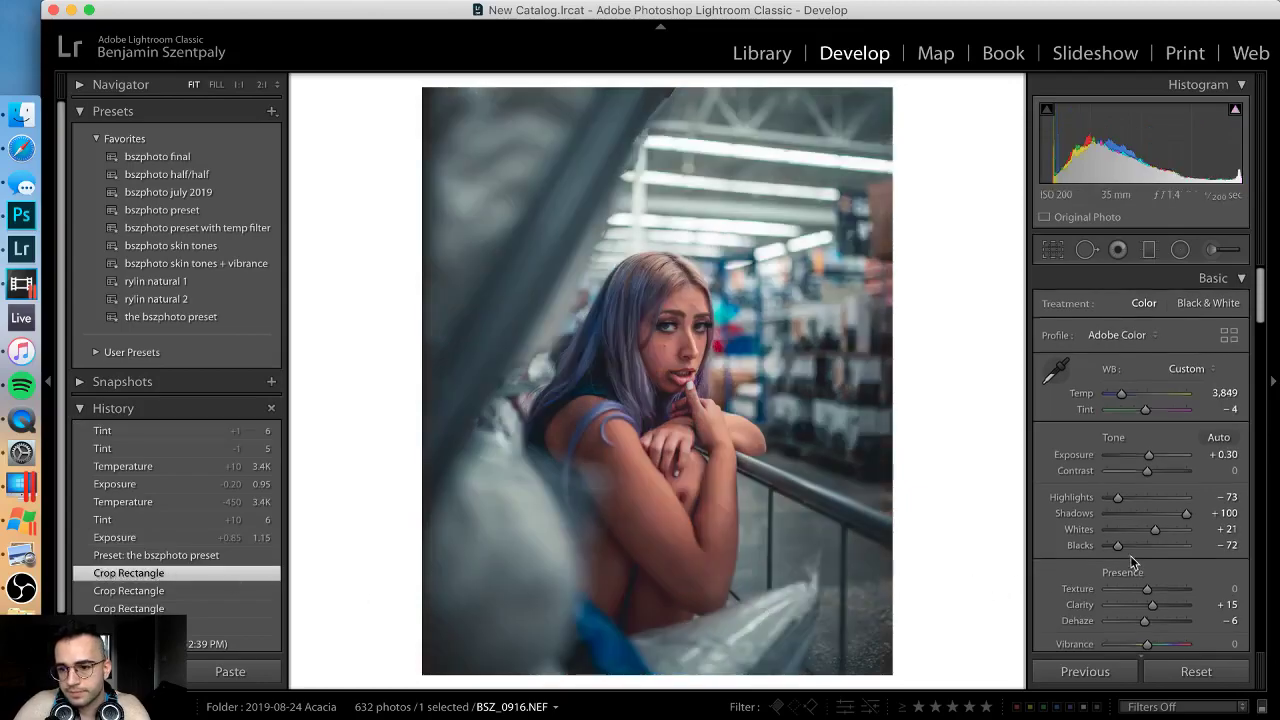
scroll(1135, 562, "down", 3)
scroll(1131, 557, "down", 10)
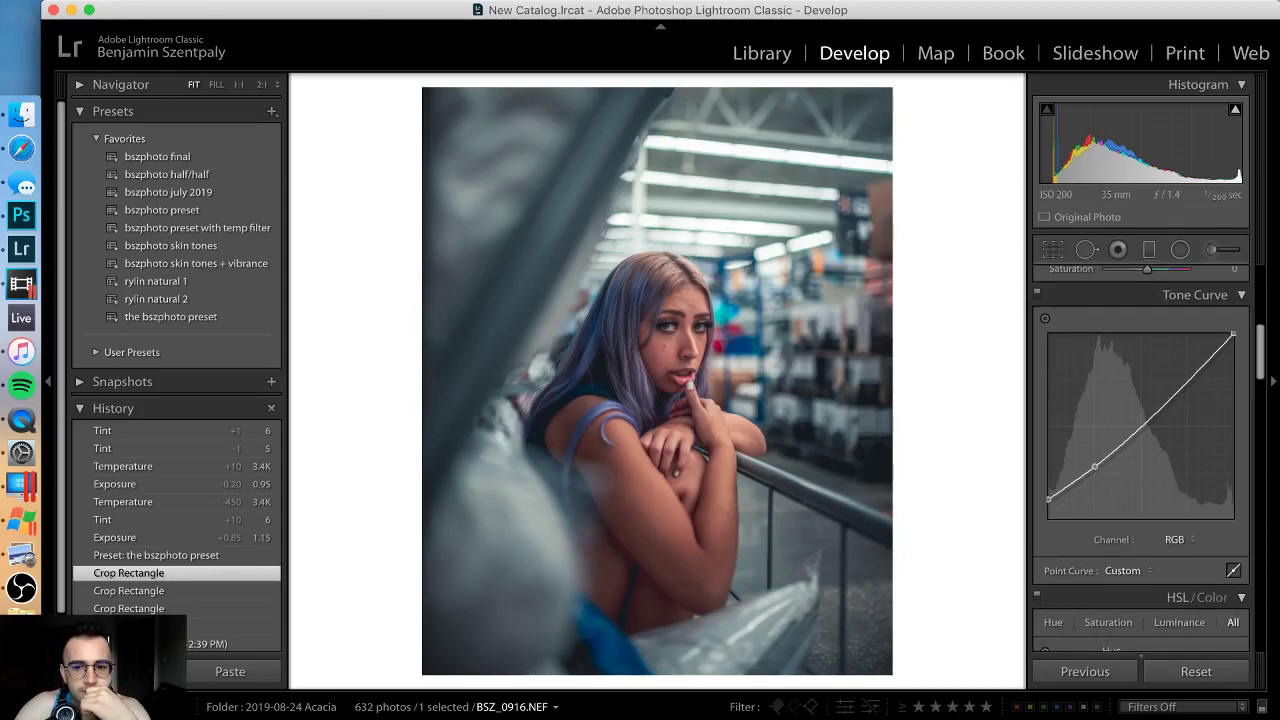
key("super+shift+c")
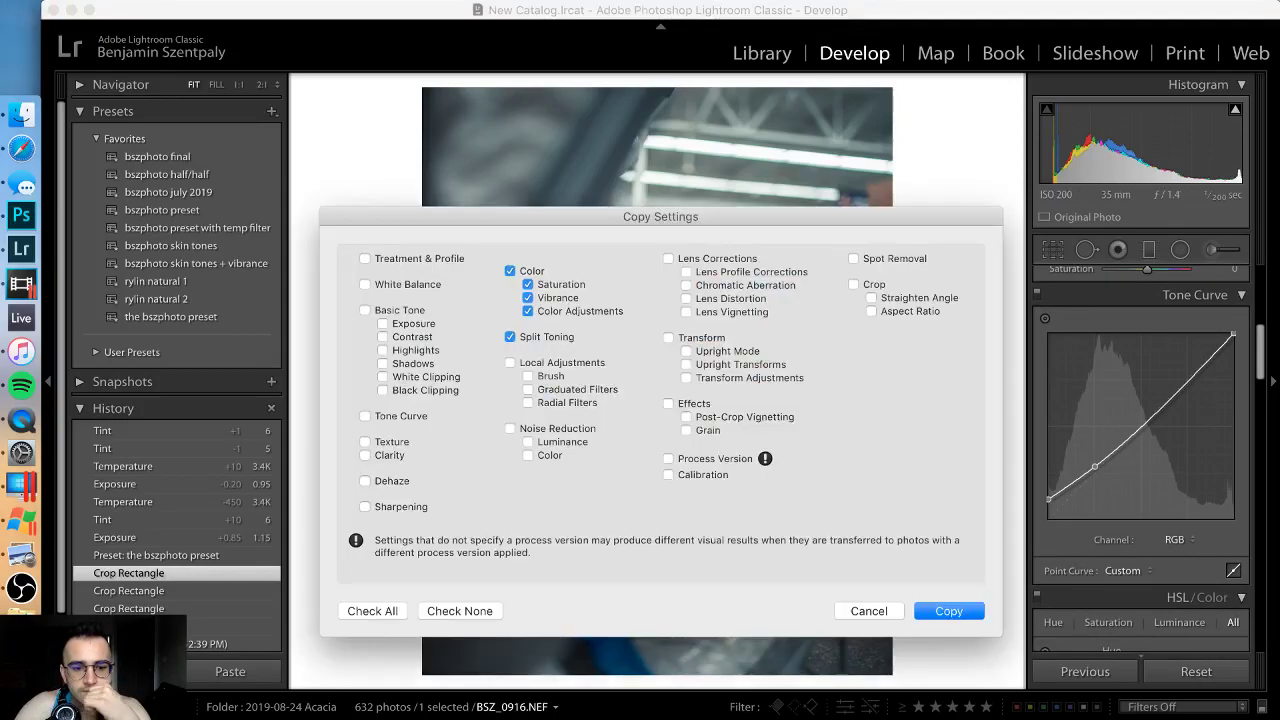
left_click(870, 611)
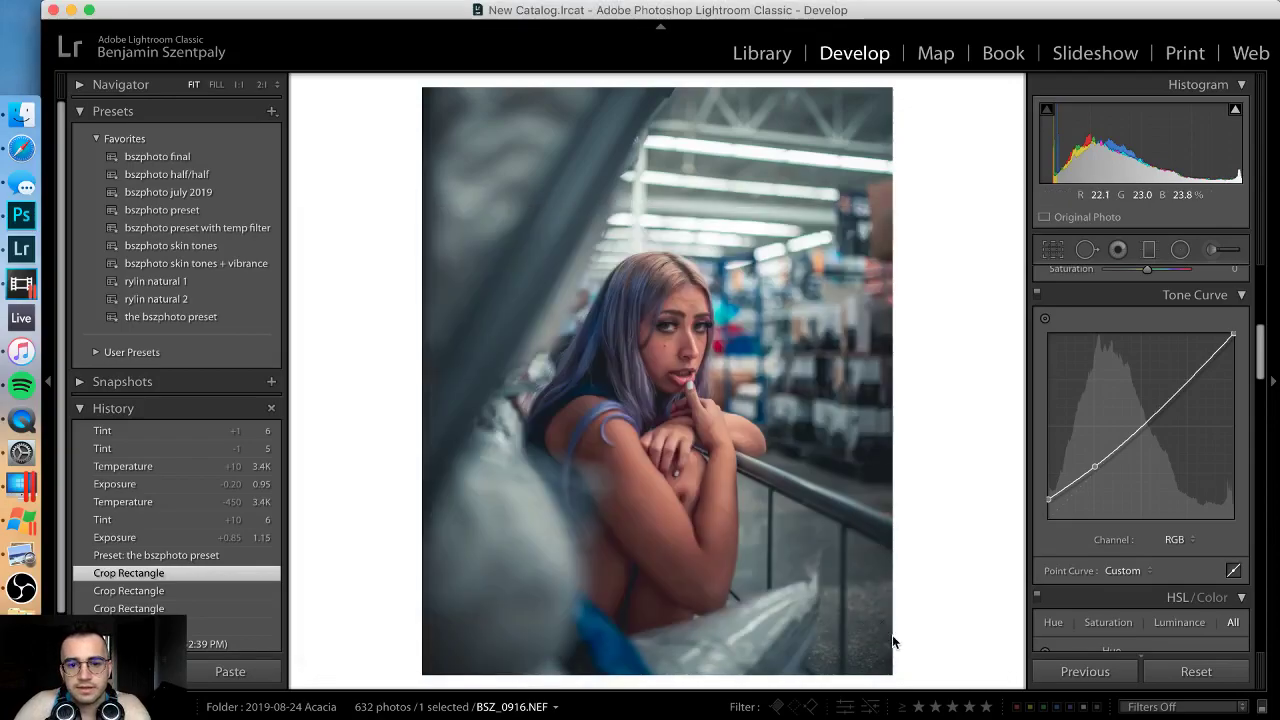
Step: Apply the preset named 'the bszphoto preset' to BSZ_0915
key("Left")
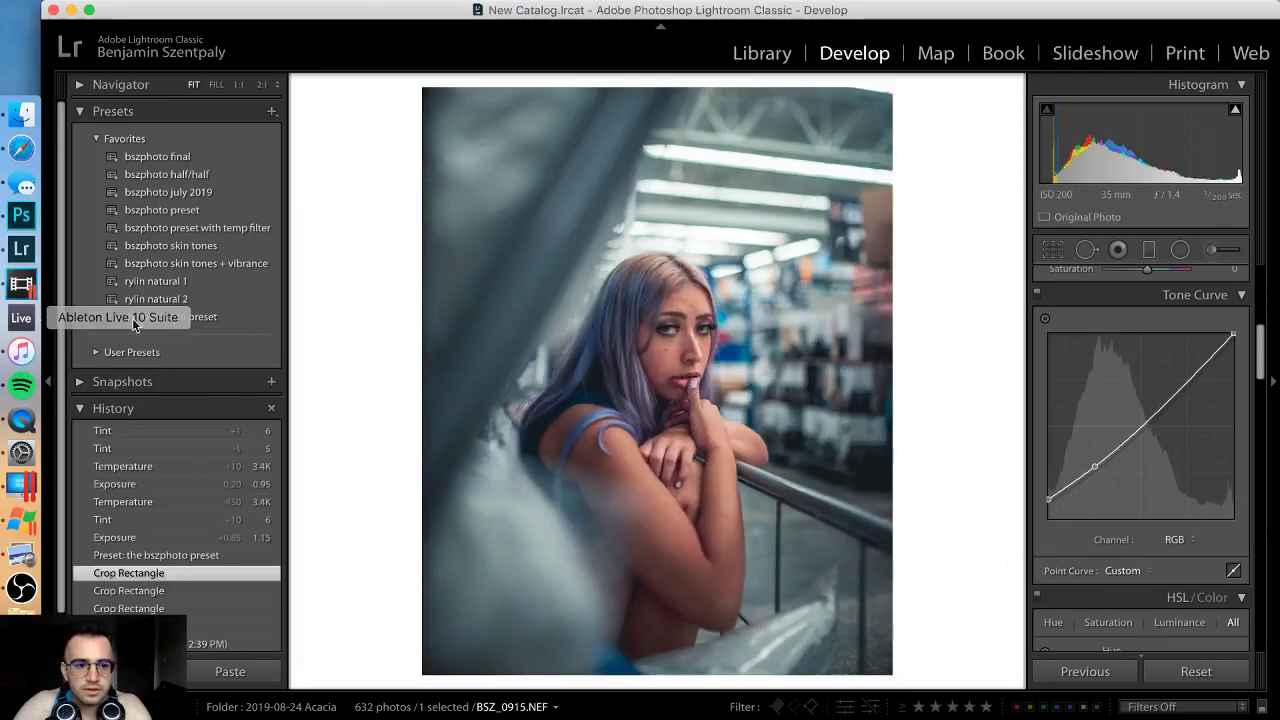
left_click(183, 318)
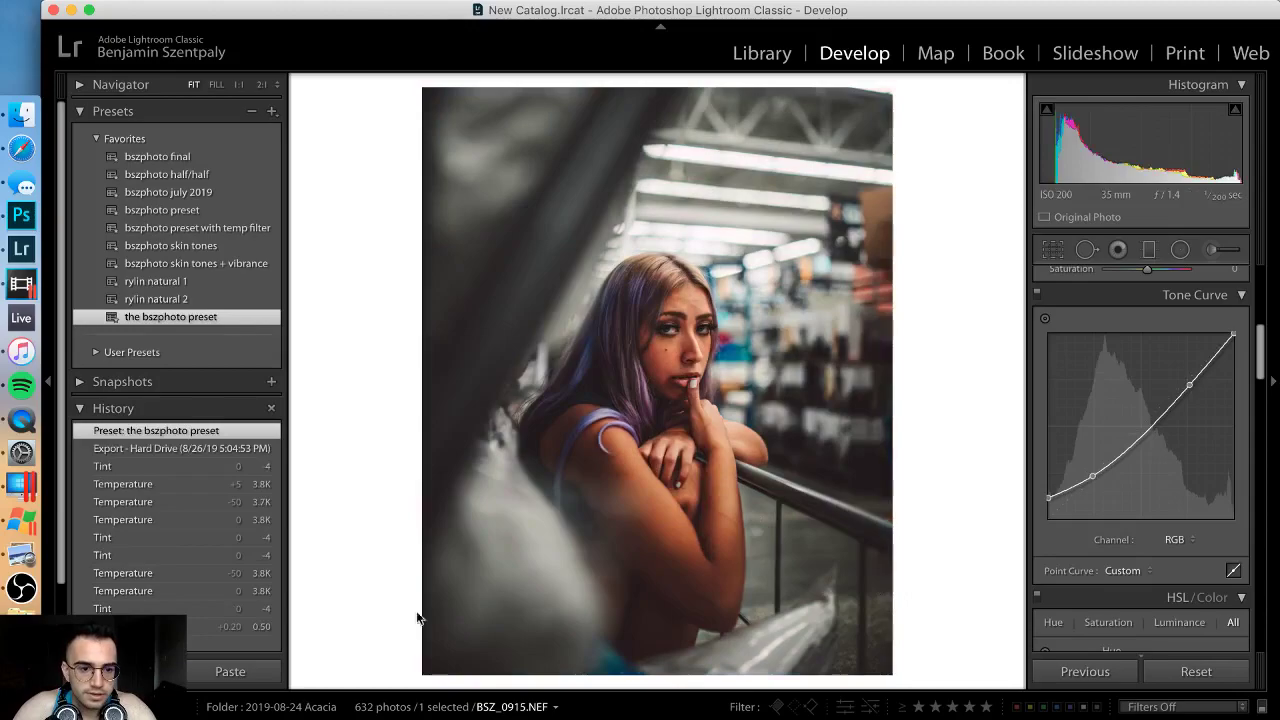
Step: Copy only the Color settings (saturation, vibrance and color adjustments) from BSZ_0915 and paste them onto BSZ_0916
key("super+shift+c")
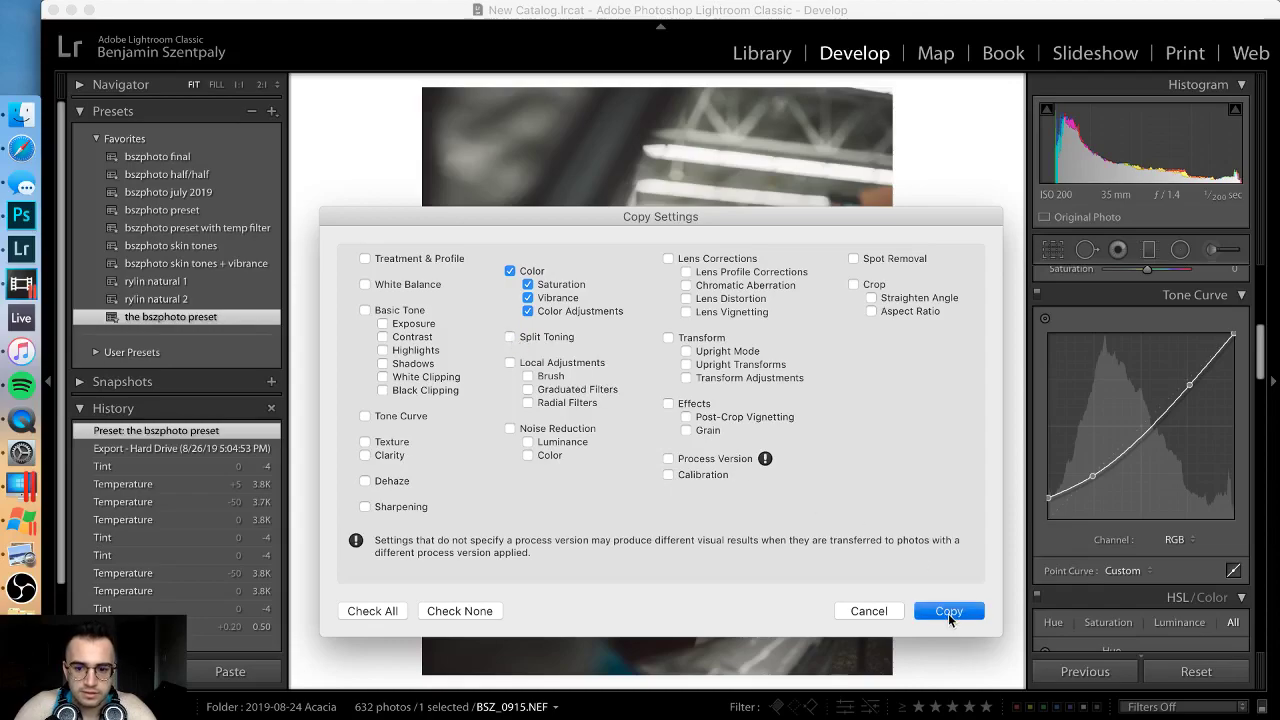
left_click(948, 611)
key("Right")
left_click(230, 671)
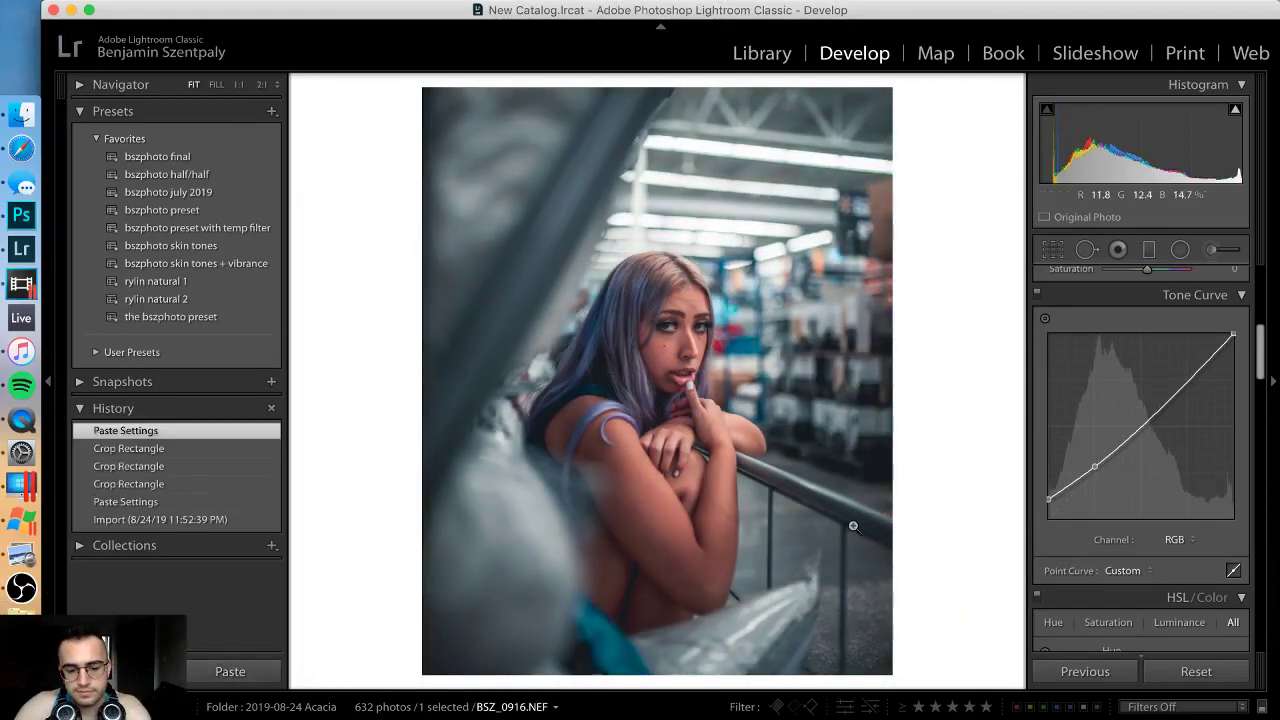
Step: Undo the pasted Color settings on BSZ_0916 and return to BSZ_0915 with 'the bszphoto preset' applied
key("super+z")
key("super+z")
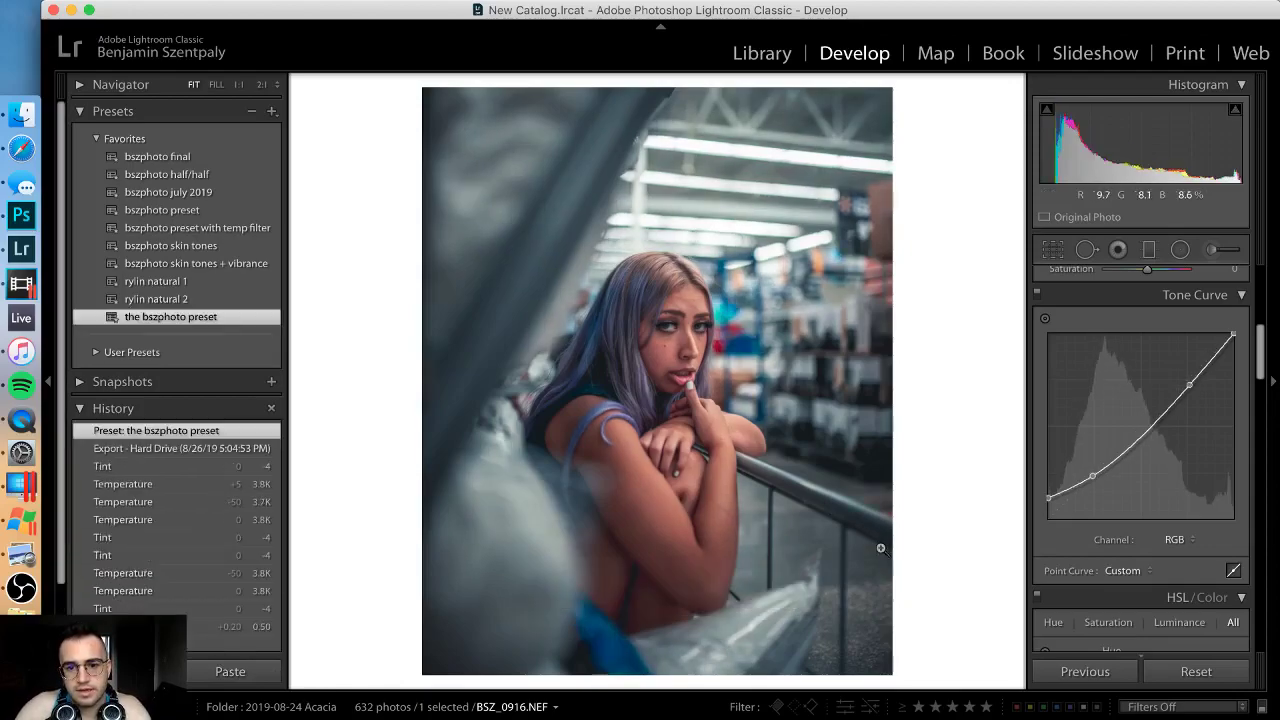
key("super+z")
key("super+z")
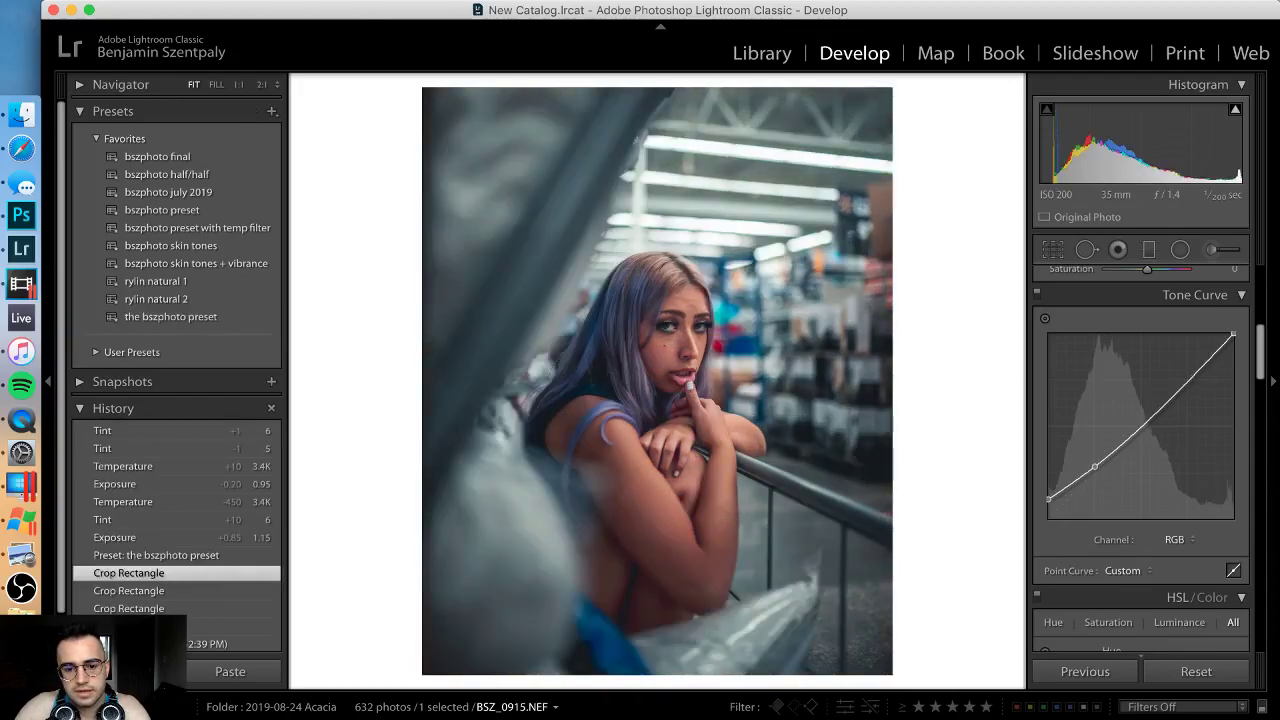
key("super+shift+z")
Step: Copy only the Tone Curve setting from BSZ_0915 and paste it onto BSZ_0916
key("super+shift+c")
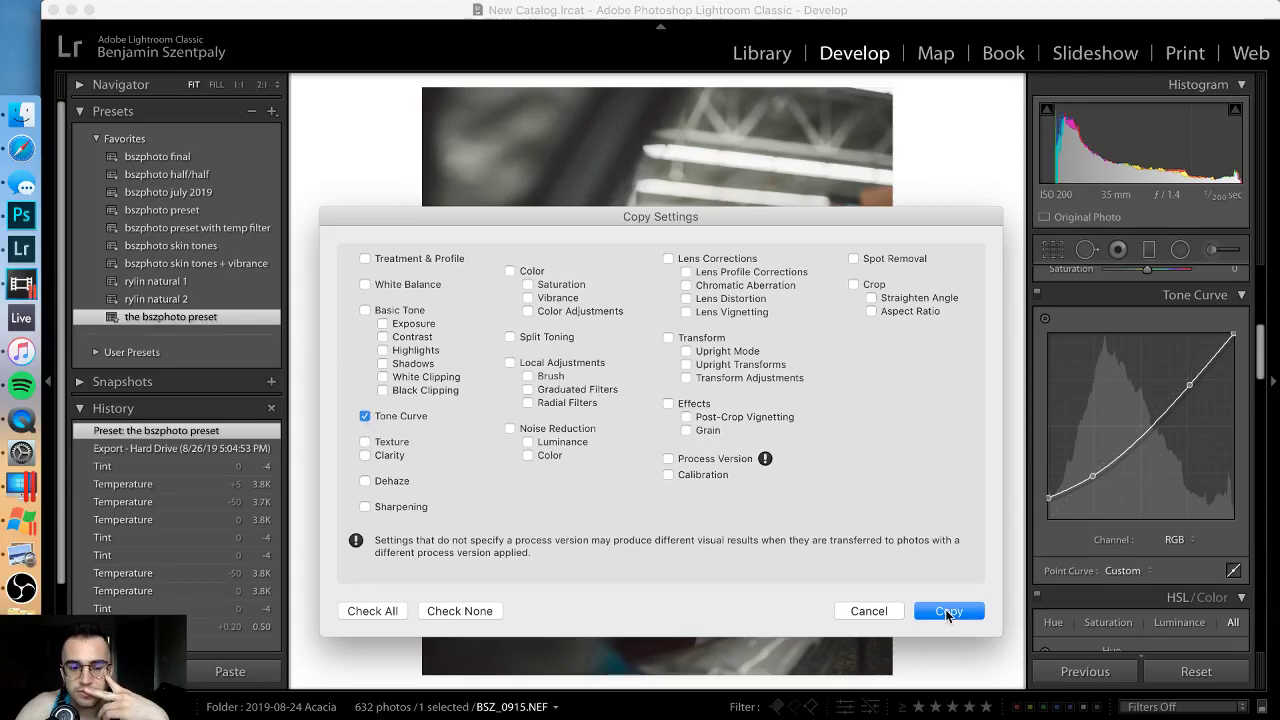
left_click(945, 609)
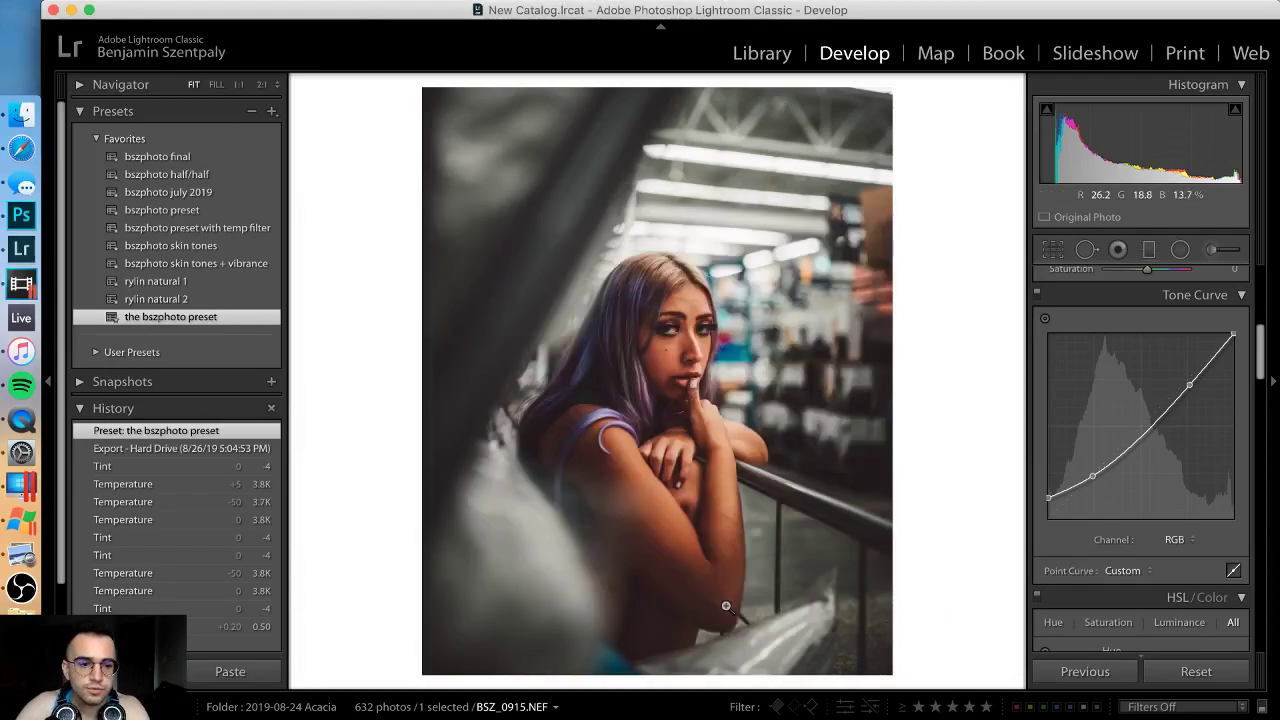
key("Right")
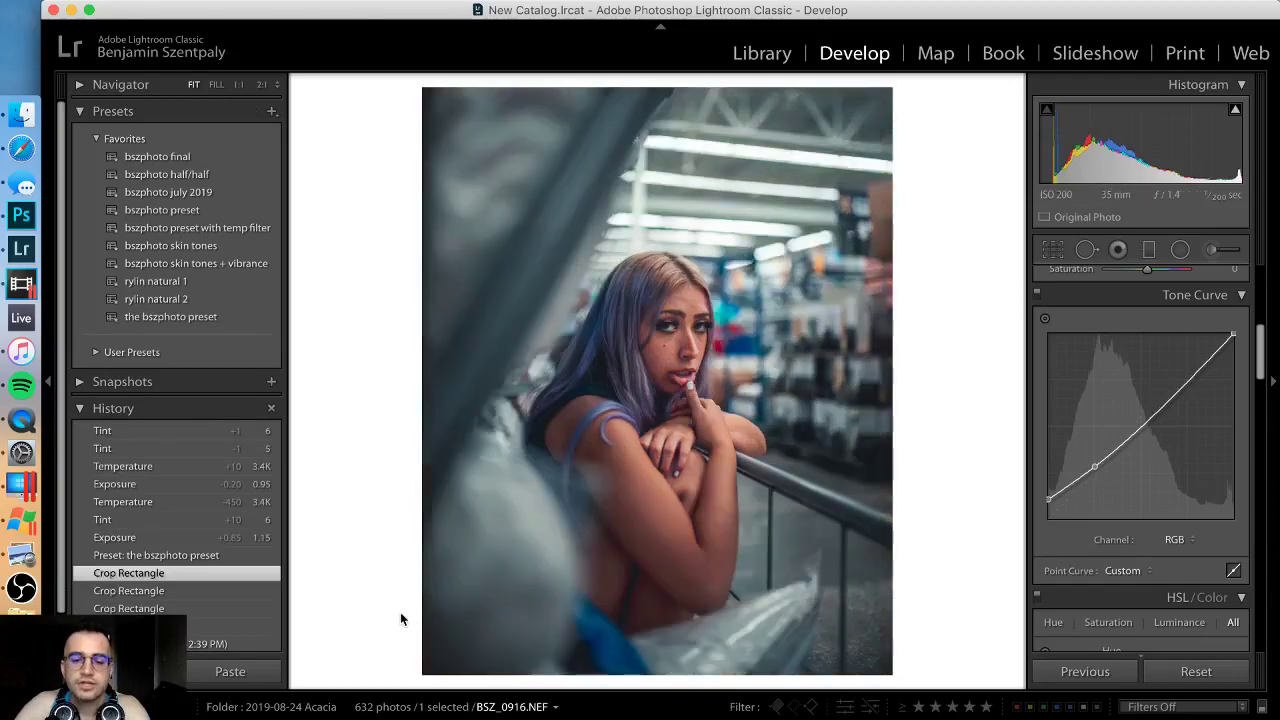
left_click(250, 673)
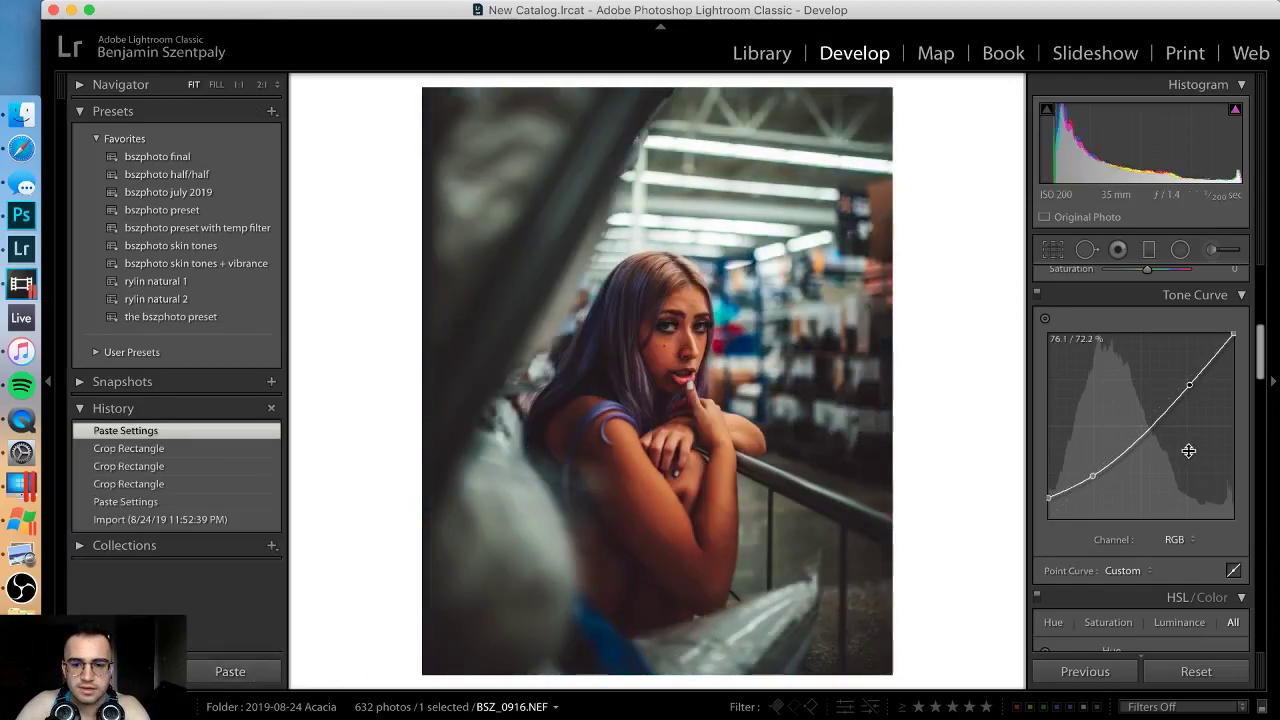
Step: Compare BSZ_0916 with and without the pasted tone curve, show the curve's Red channel and reapply the paste
scroll(1165, 445, "up", 1)
key("super+z")
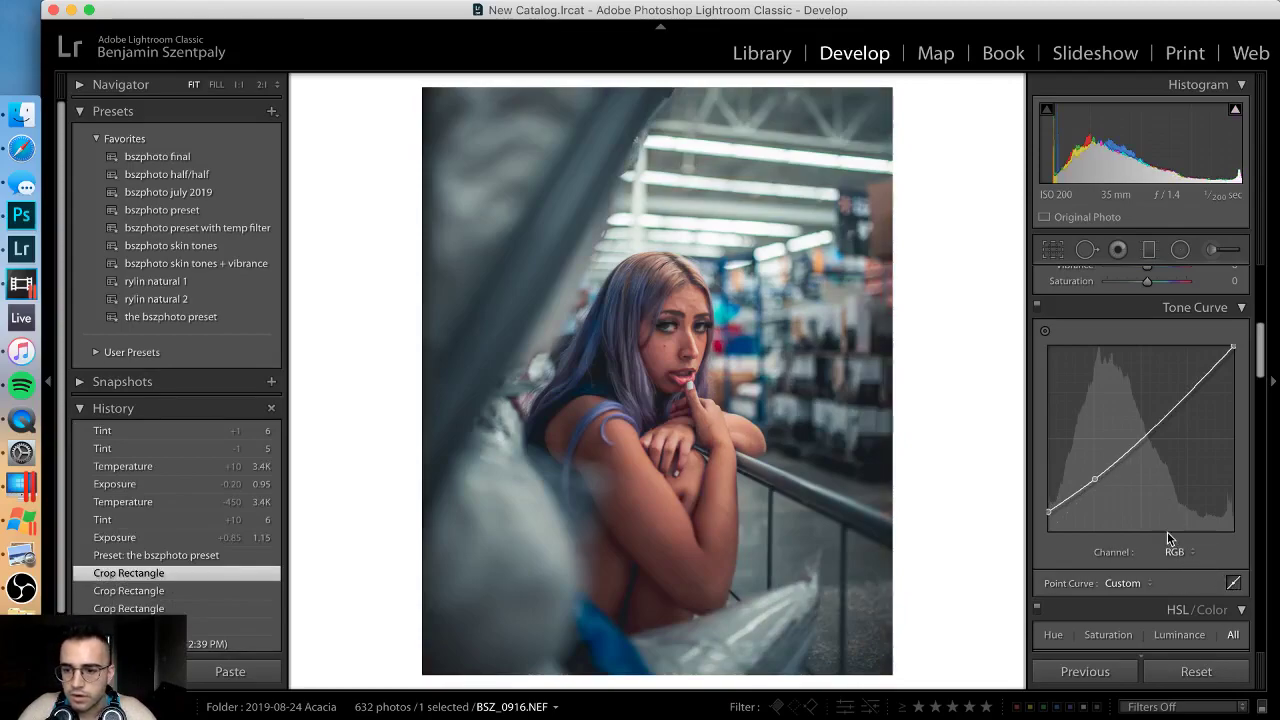
key("super+shift+z")
key("super+z")
left_click(1183, 553)
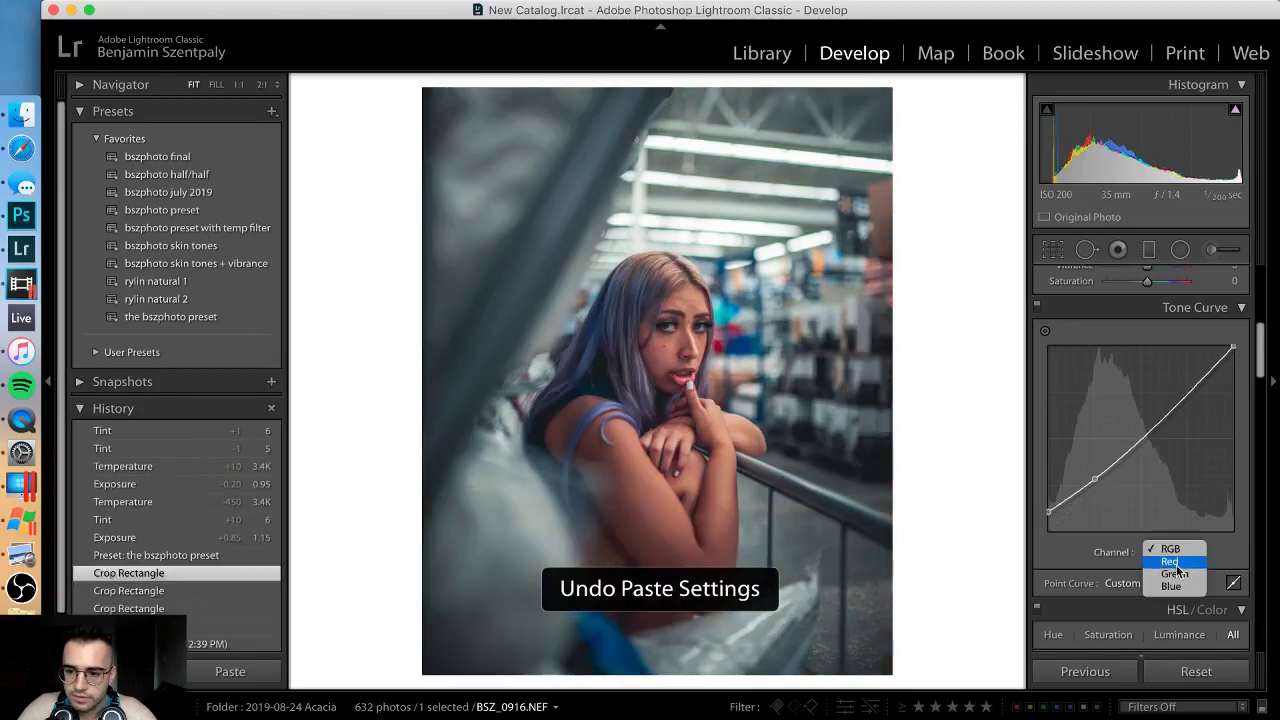
left_click(1176, 564)
key("super+shift+z")
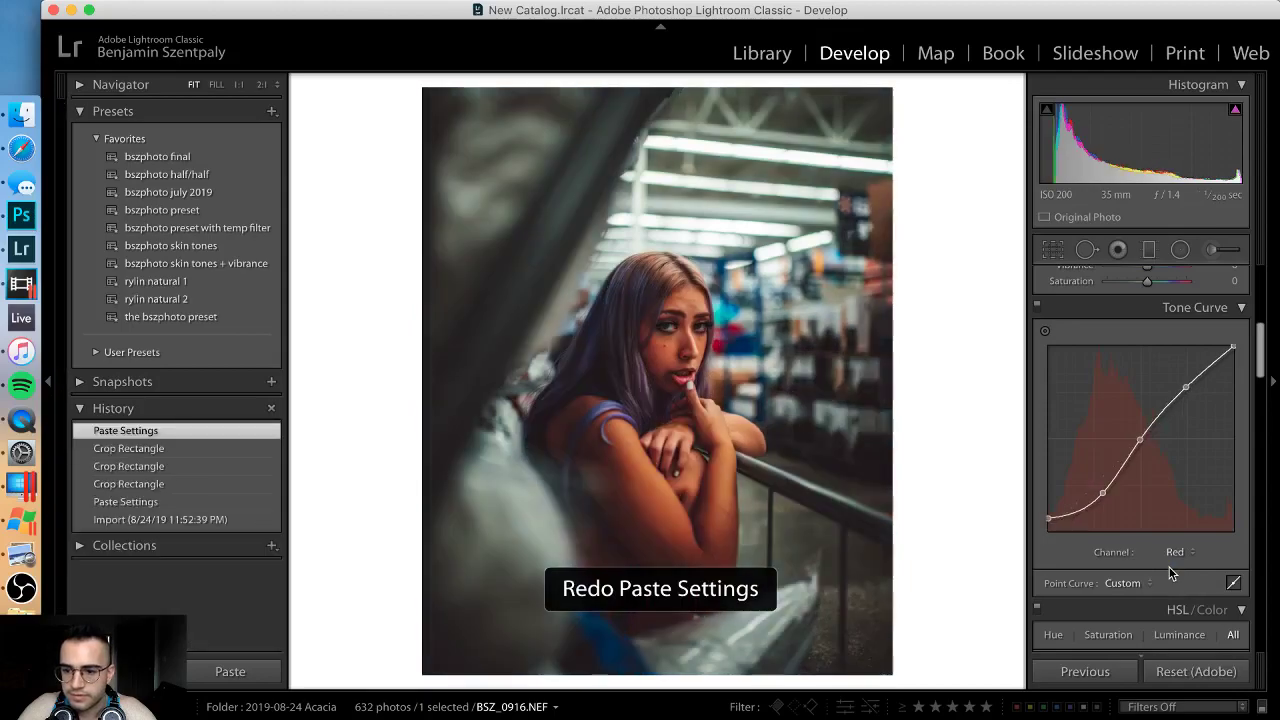
Step: Toggle the pasted settings on BSZ_0916 and examine the Green and Blue channels of the pasted tone curve
key("super+z")
key("super+shift+z")
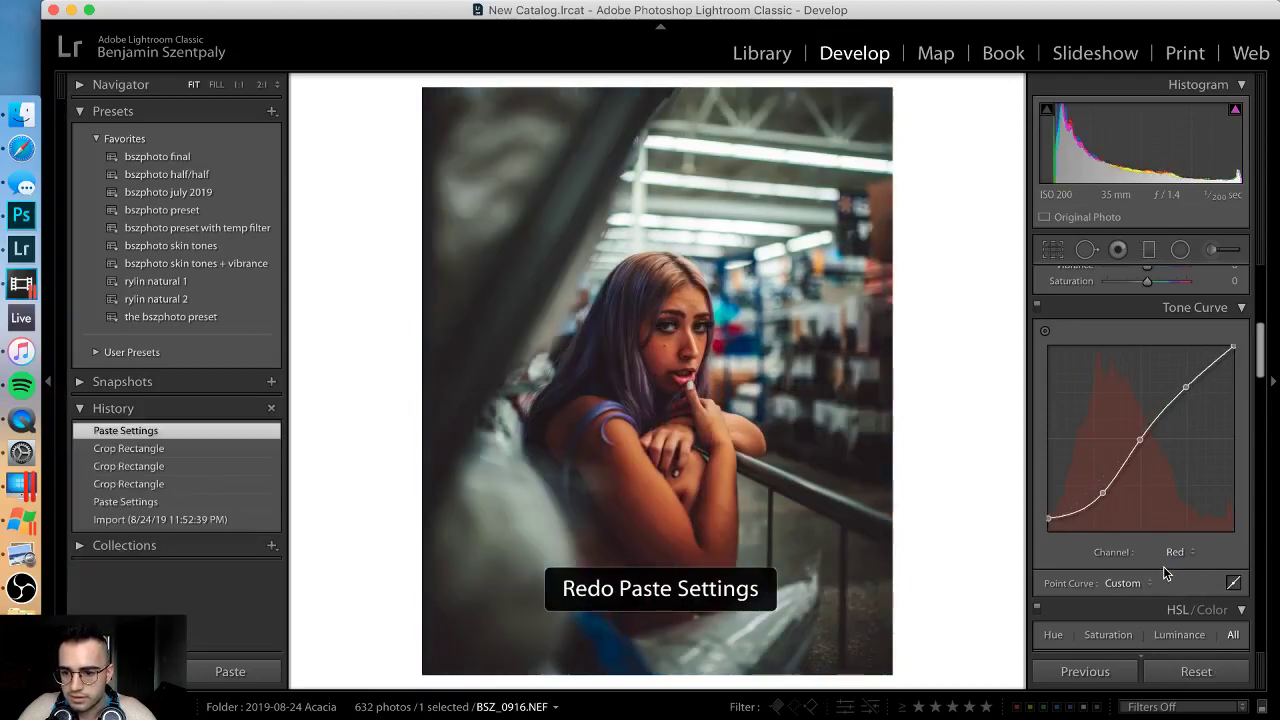
left_click(1175, 553)
left_click(1175, 563)
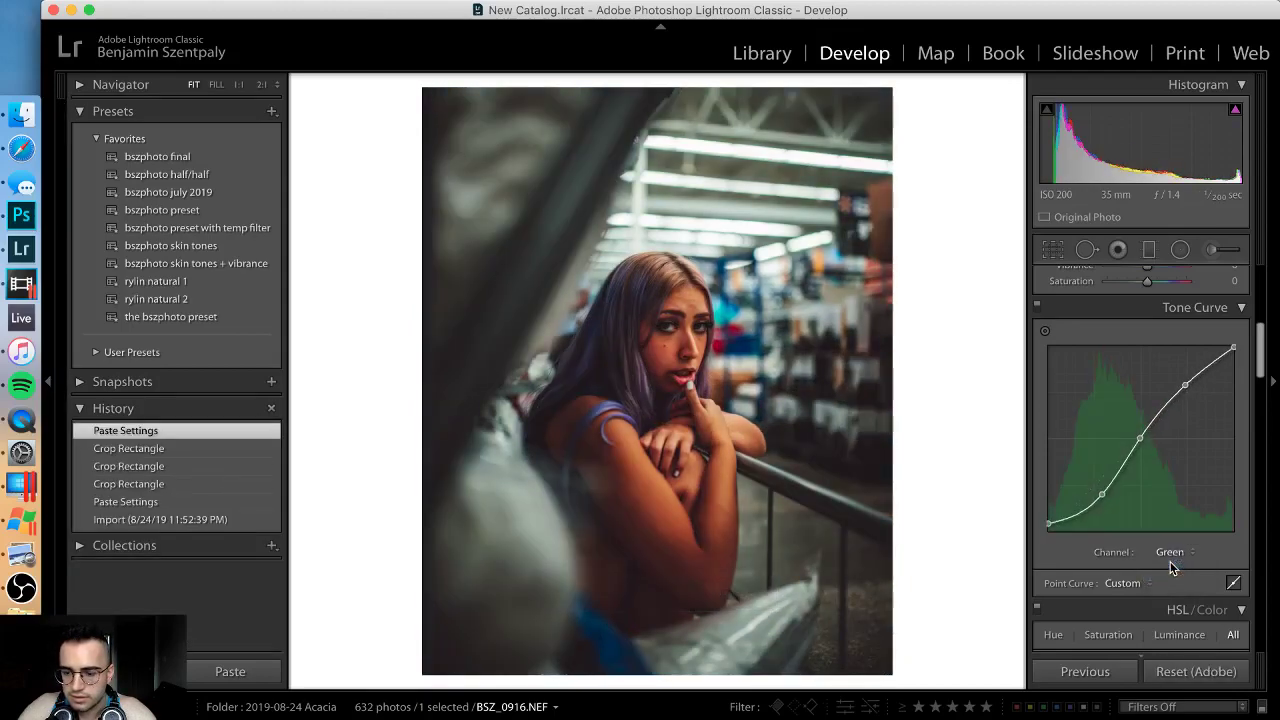
left_click(1174, 554)
left_click(1175, 565)
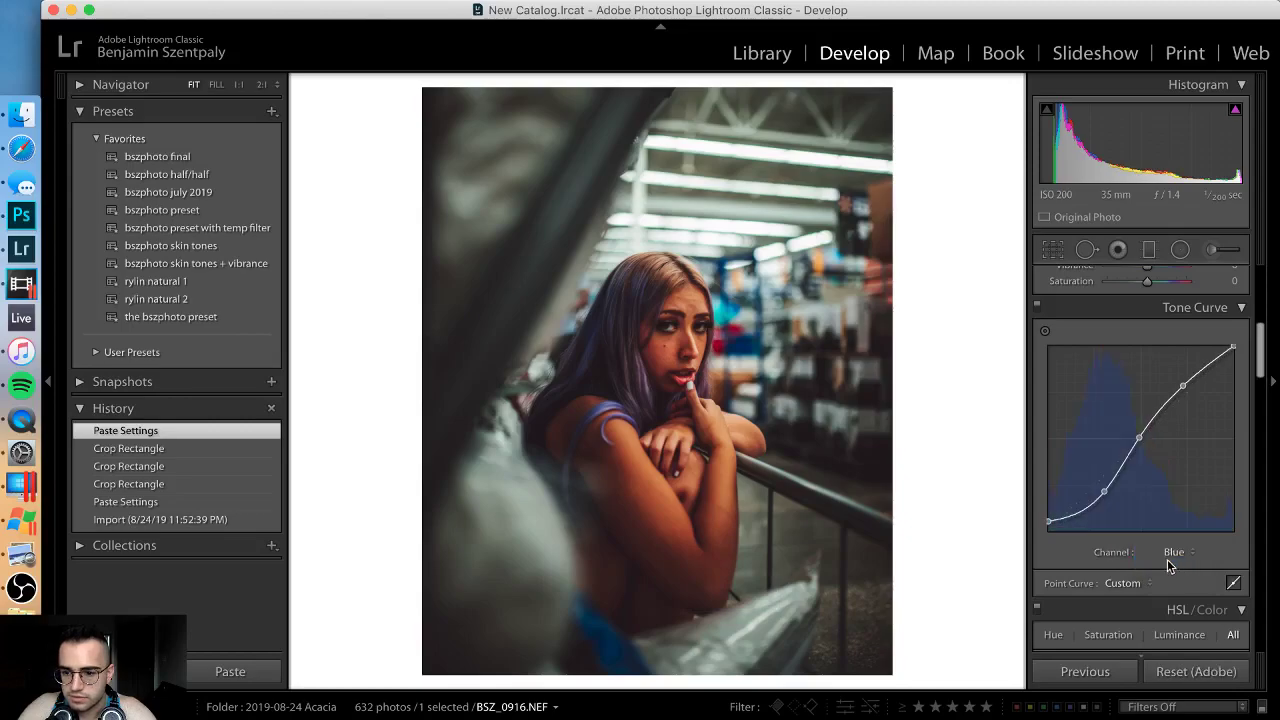
key("shift")
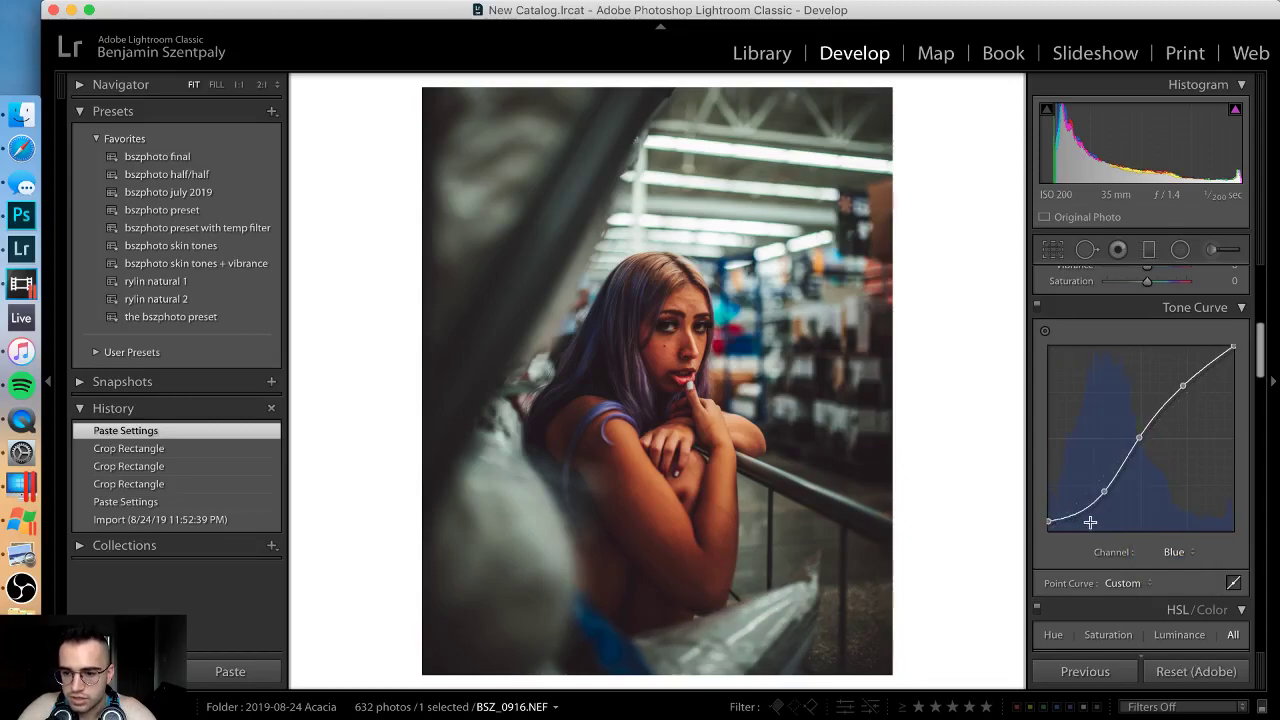
Step: Compare BSZ_0916 with and without the pasted tone curve, ending with the paste undone
key("super+z")
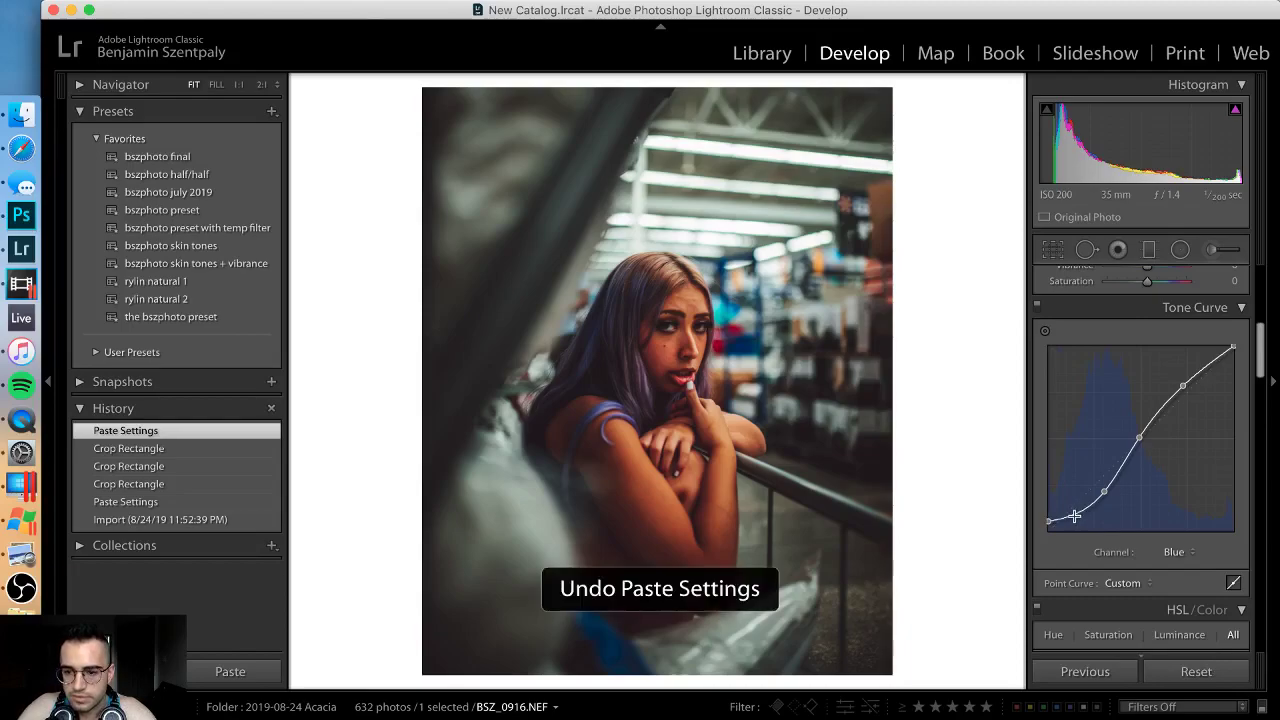
key("super+shift+z")
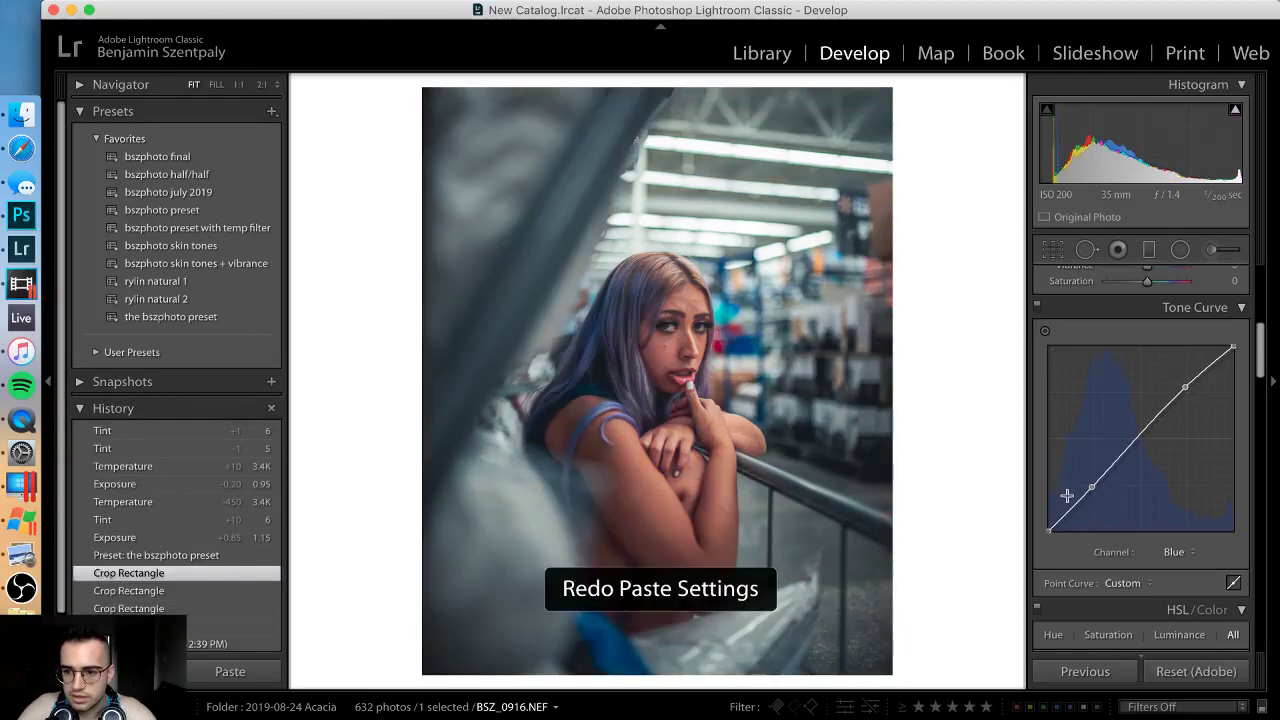
key("super+z")
key("super+z")
key("super+shift+z")
key("super+z")
key("super+z")
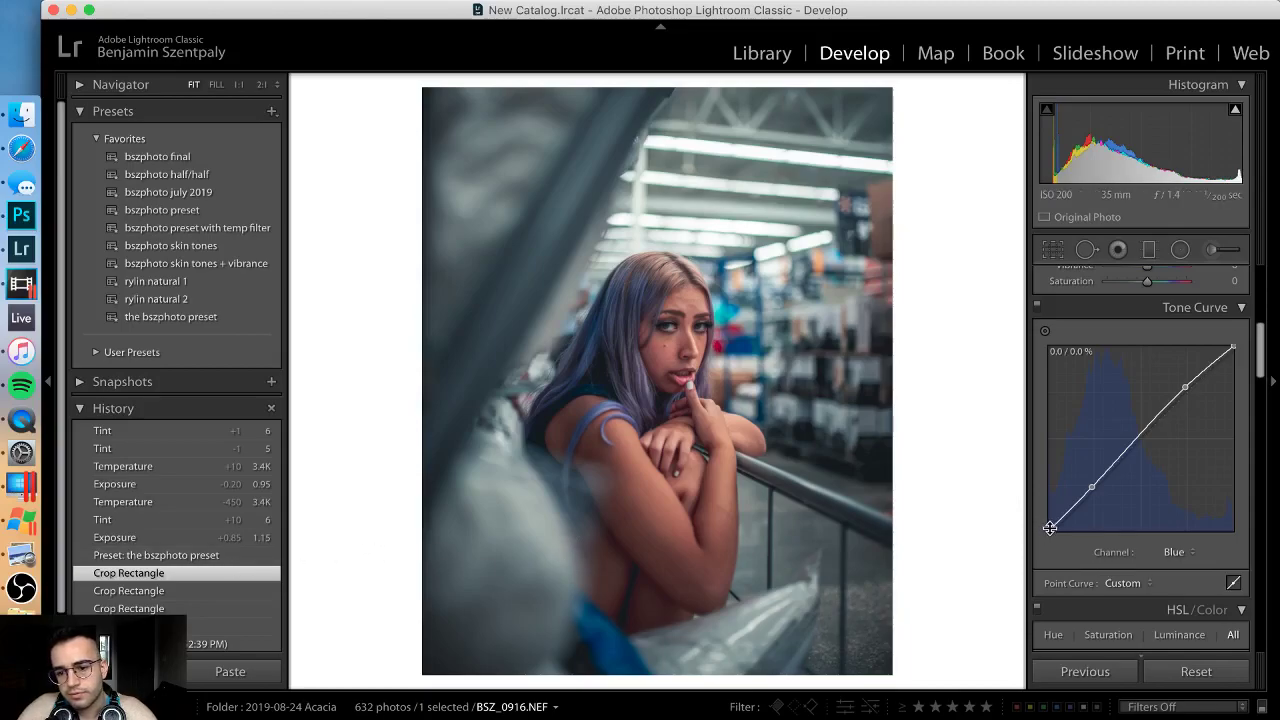
Step: Restore the latest Tint history state of BSZ_0916 and examine the Green and Red channels of its tone curve
left_click(135, 431)
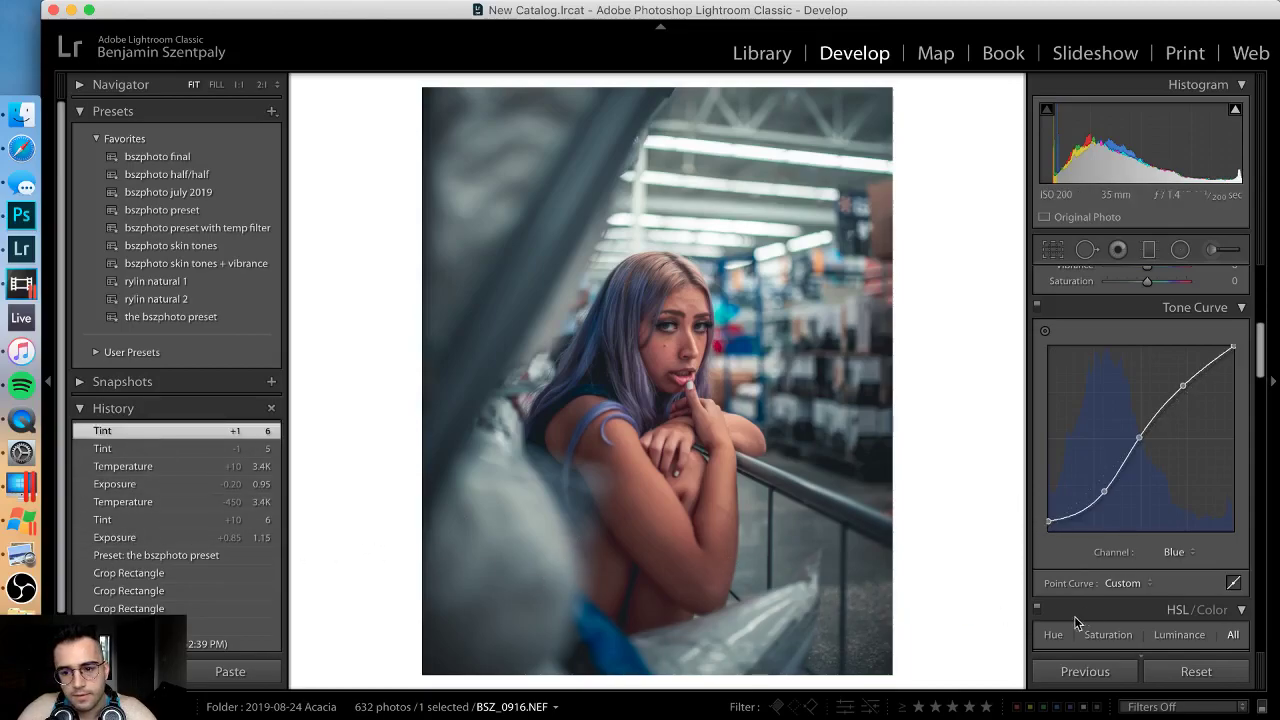
left_click(1176, 552)
left_click(1168, 539)
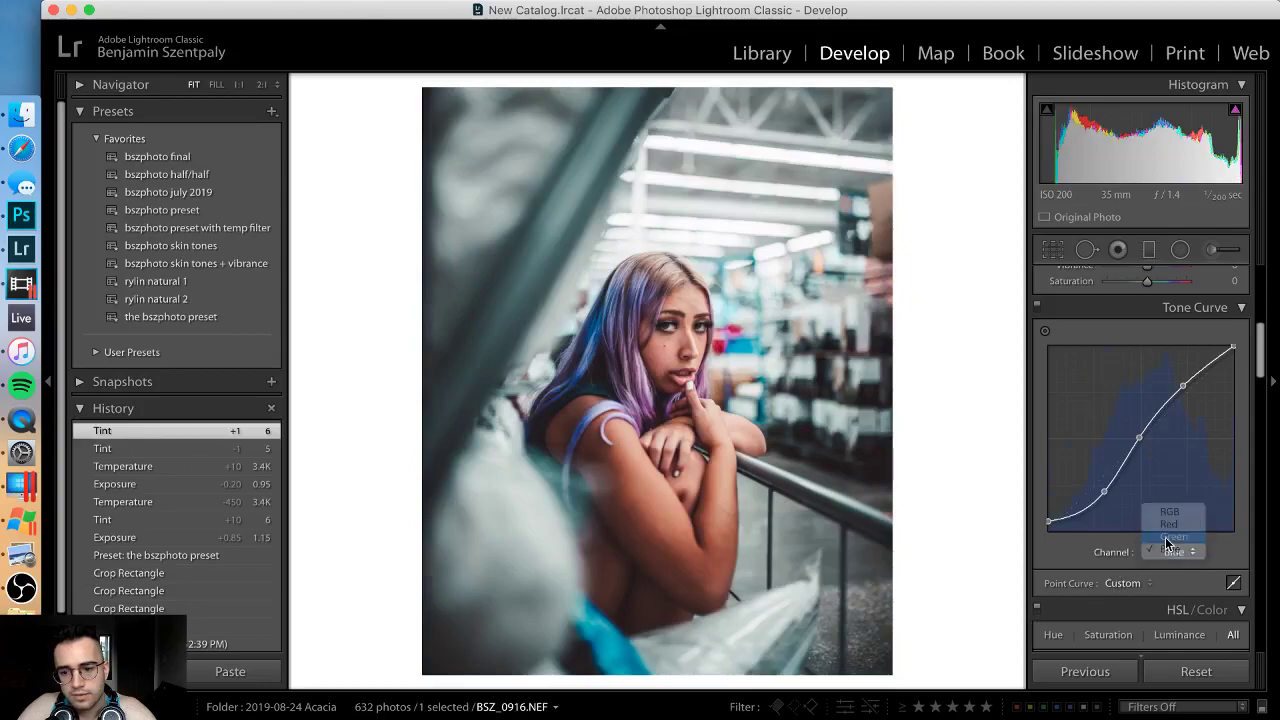
left_click(1168, 552)
left_click(1166, 540)
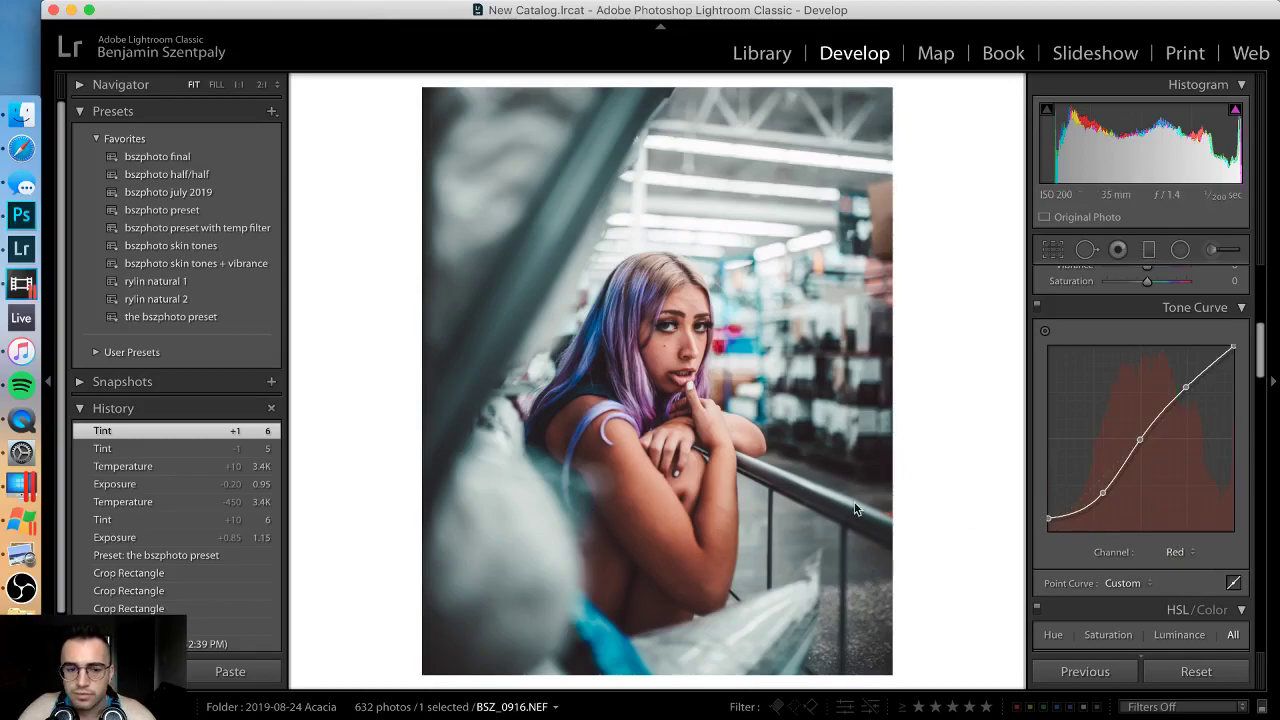
Step: Return BSZ_0916 to its latest Crop Rectangle state and raise the Red channel's black point to about 3.9%
left_click(146, 574)
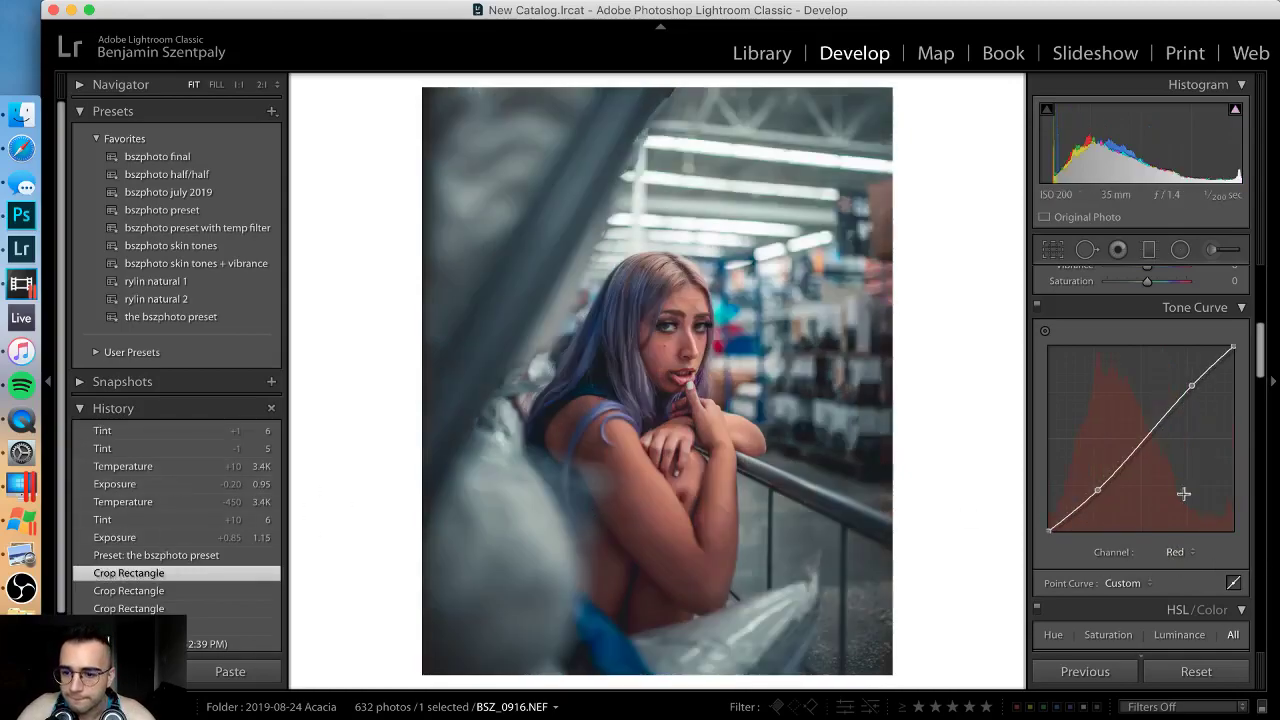
left_click_drag(1050, 531, 1051, 537)
key("super+z")
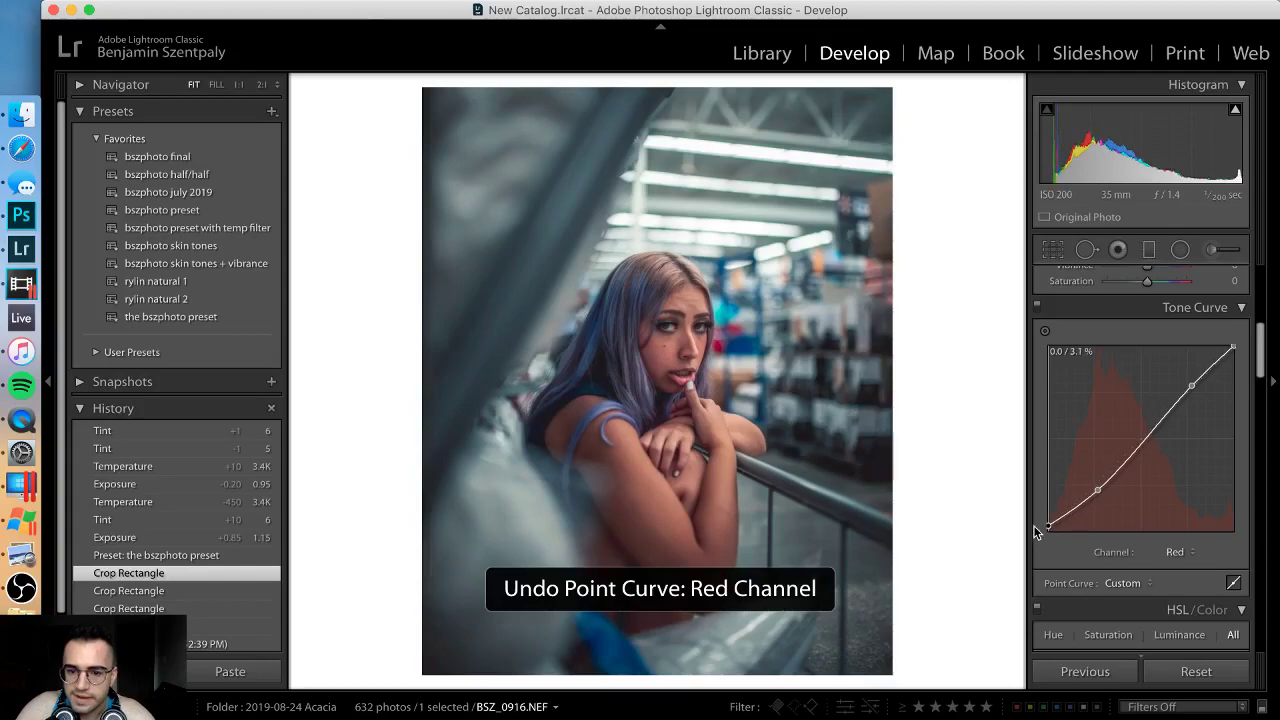
left_click(1036, 528)
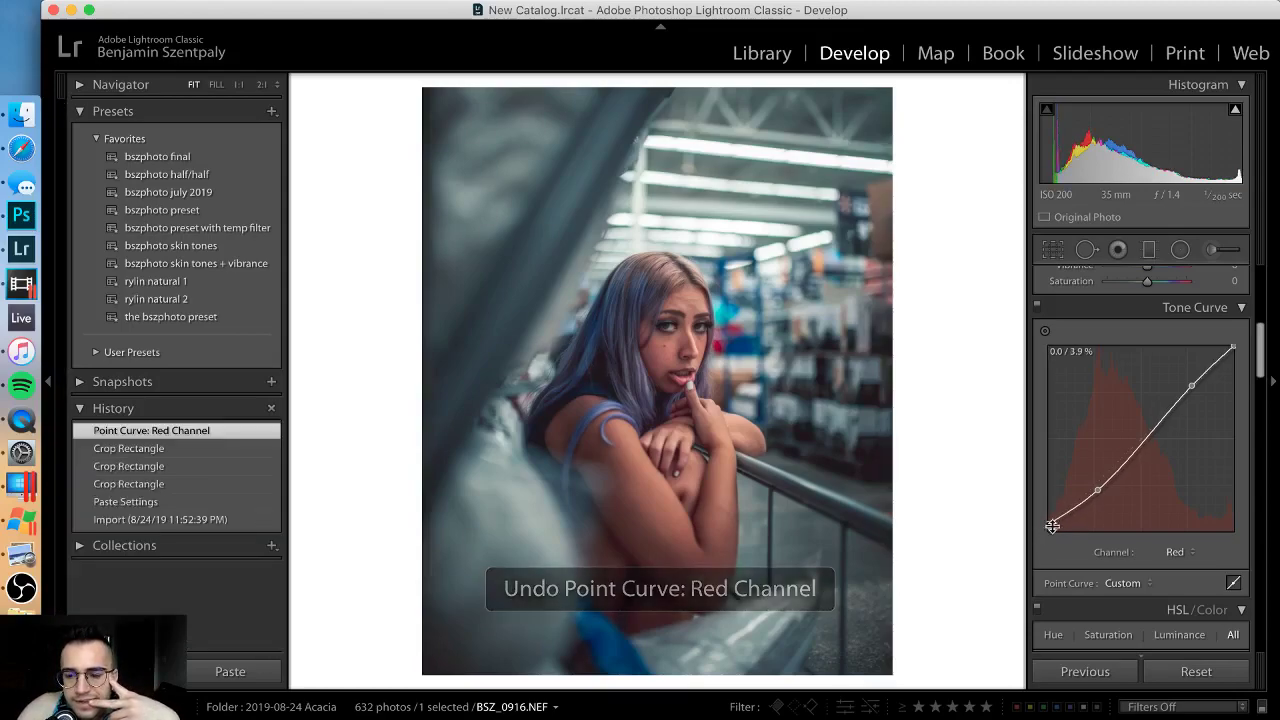
Step: Raise the black points of the Green and Blue channels in BSZ_0916's point curve
left_click(1176, 552)
left_click(1178, 567)
left_click_drag(1049, 531, 1040, 521)
left_click(1171, 552)
left_click(1163, 563)
Step: Compare BSZ_0916 before and after the three channel curve edits, both at full view and close up on the face
left_click(175, 486)
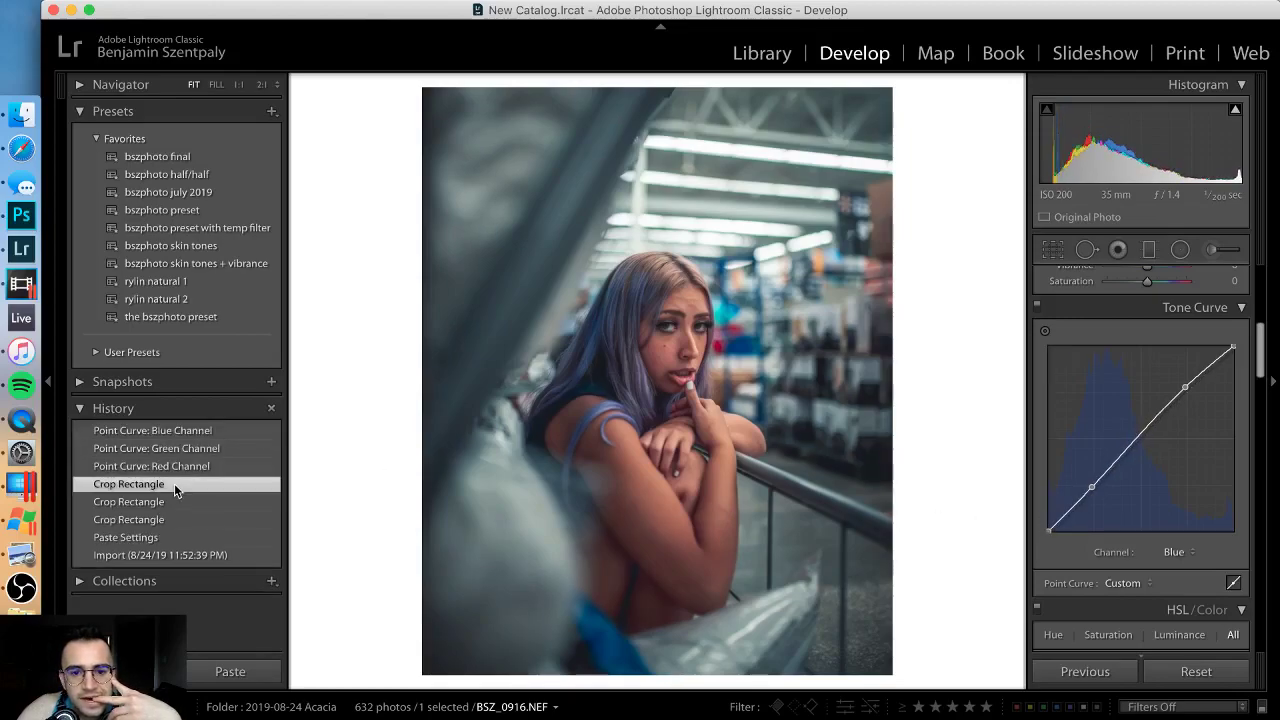
left_click(171, 432)
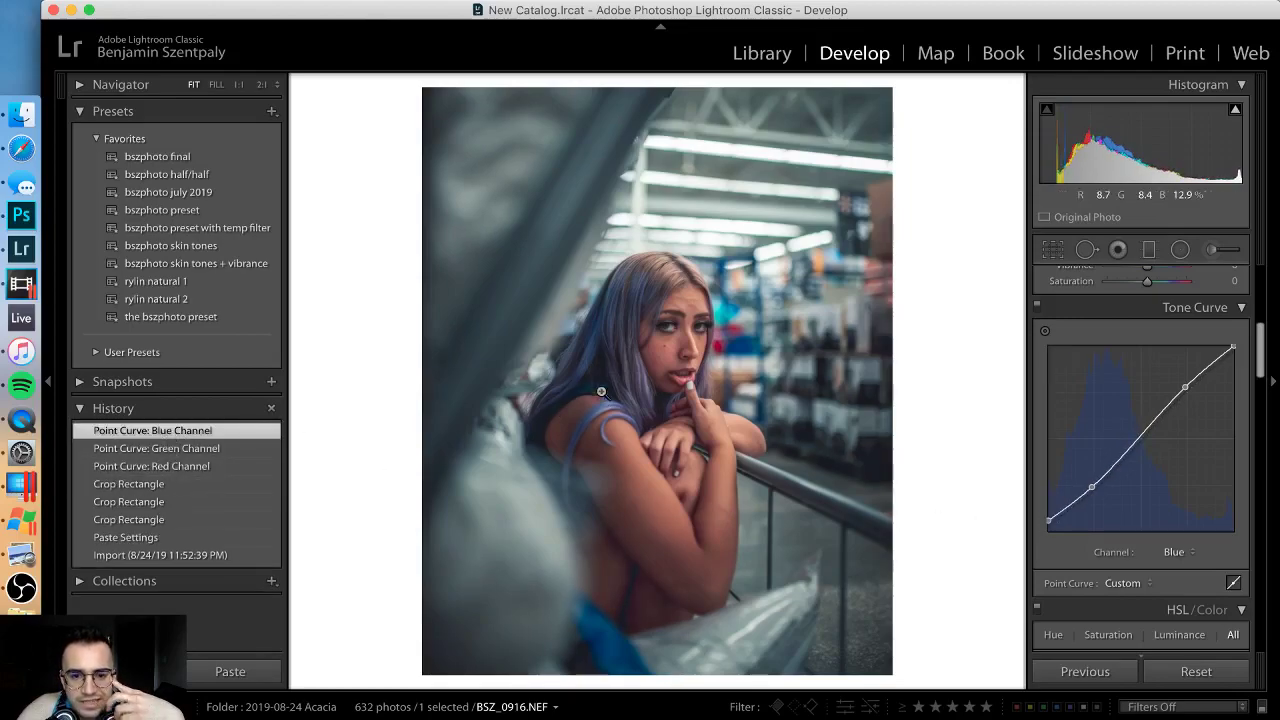
left_click(654, 354)
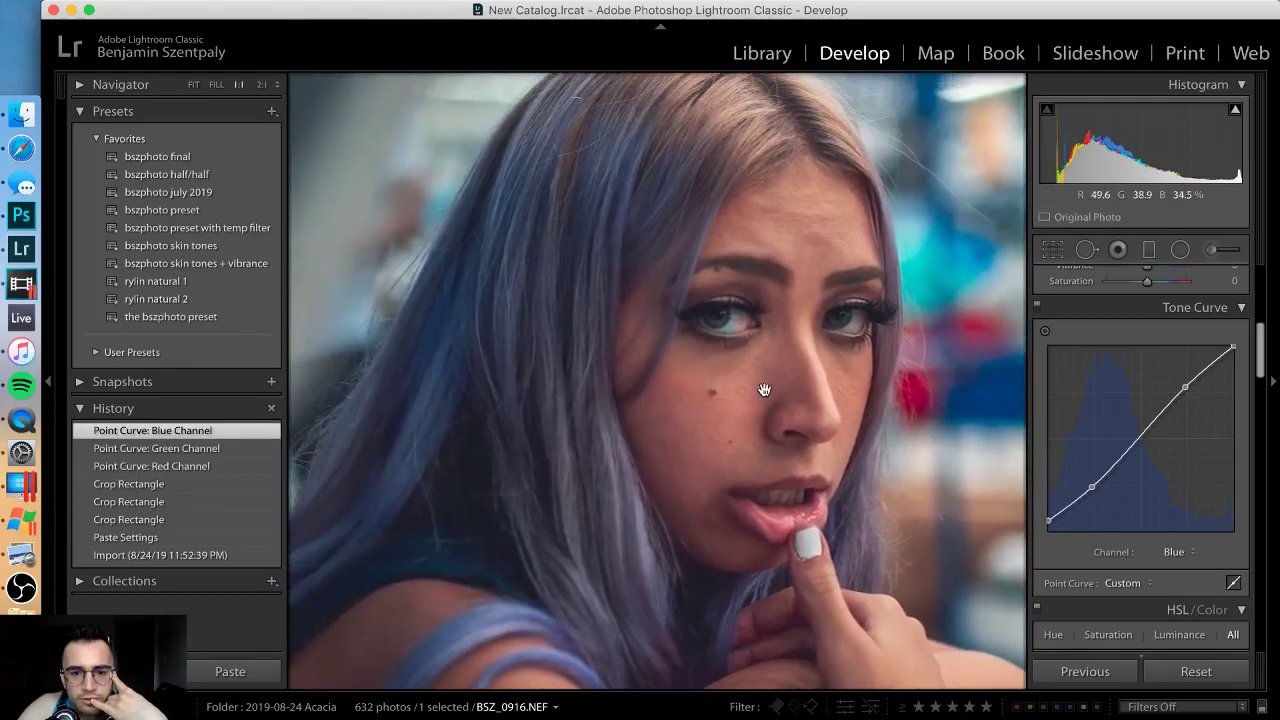
left_click(764, 389)
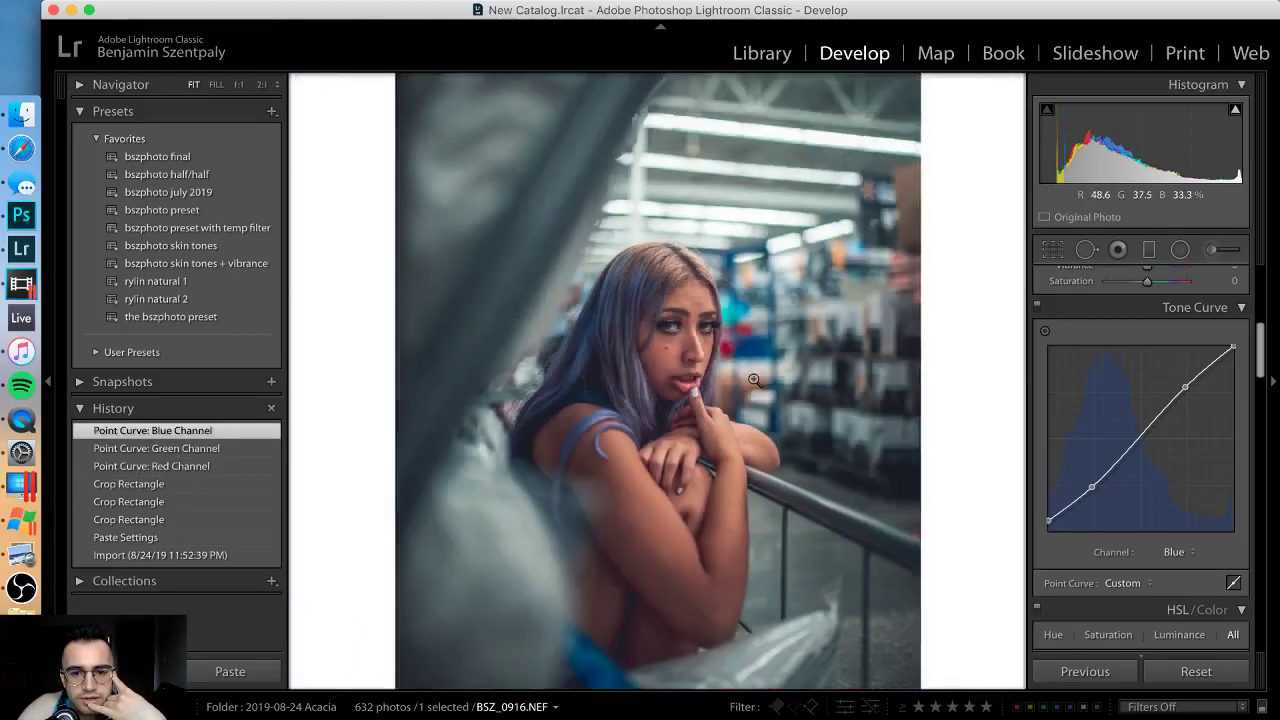
left_click(157, 488)
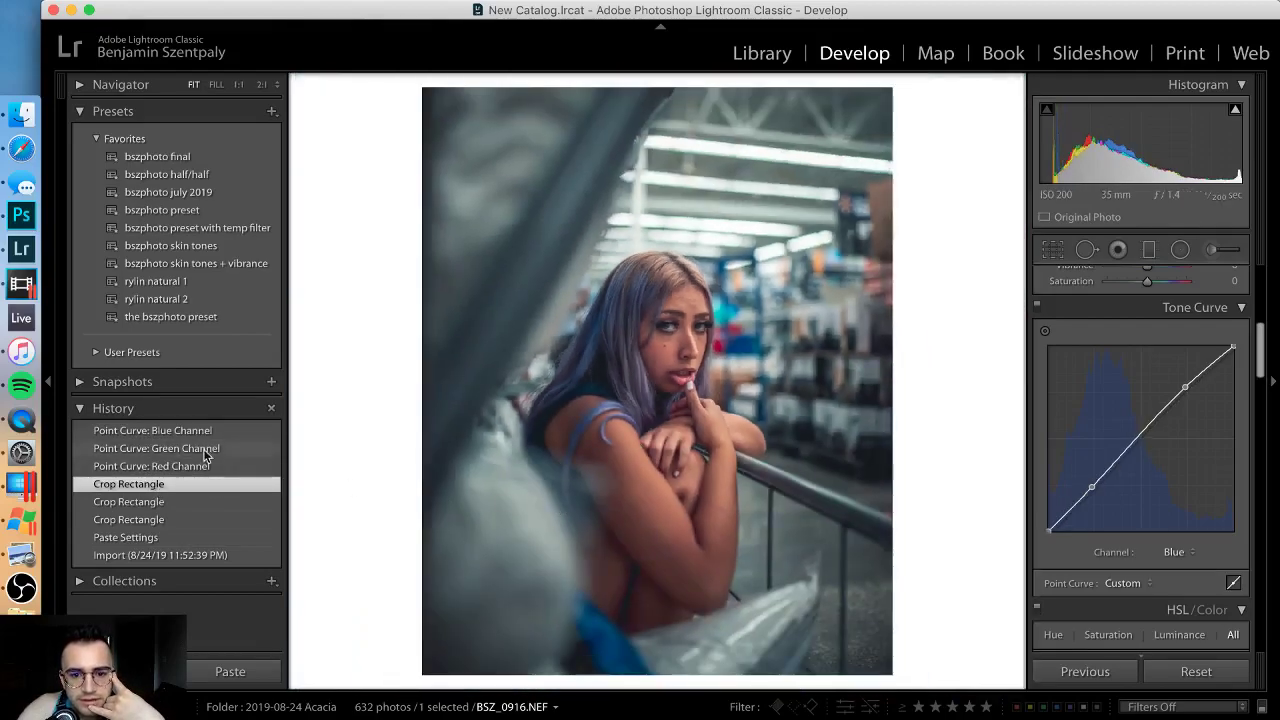
left_click(180, 431)
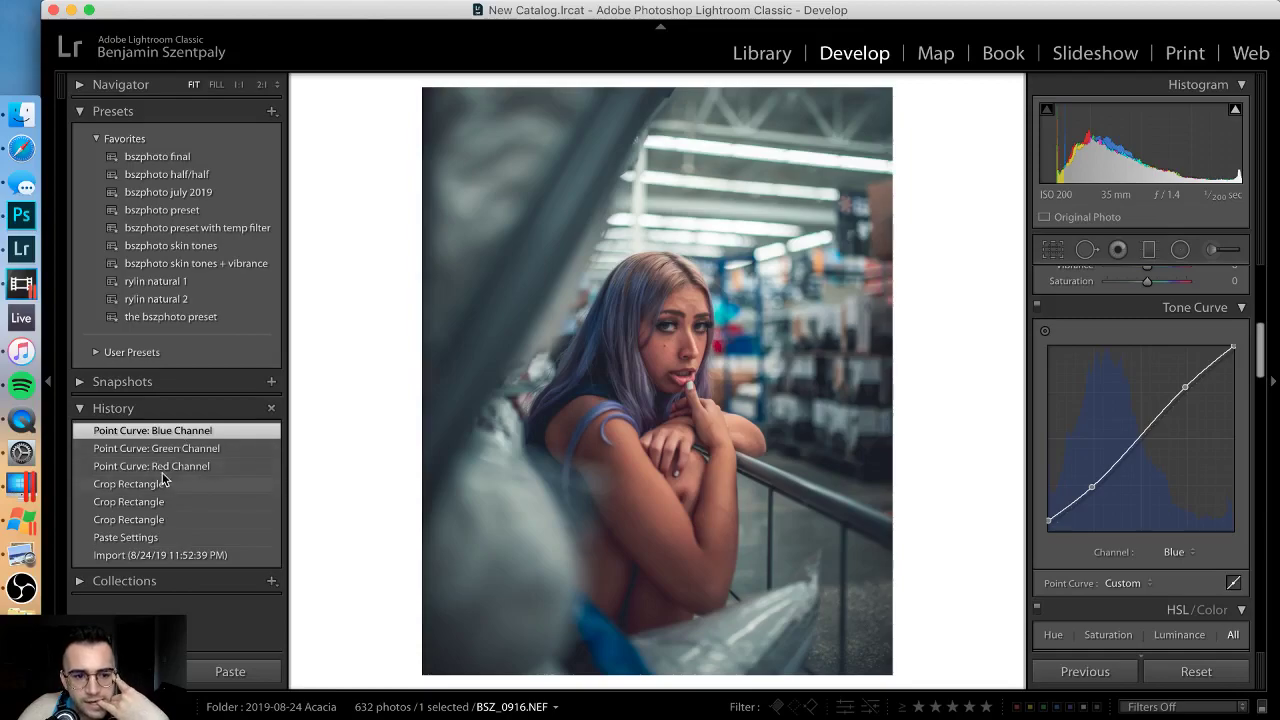
left_click(158, 485)
left_click(163, 431)
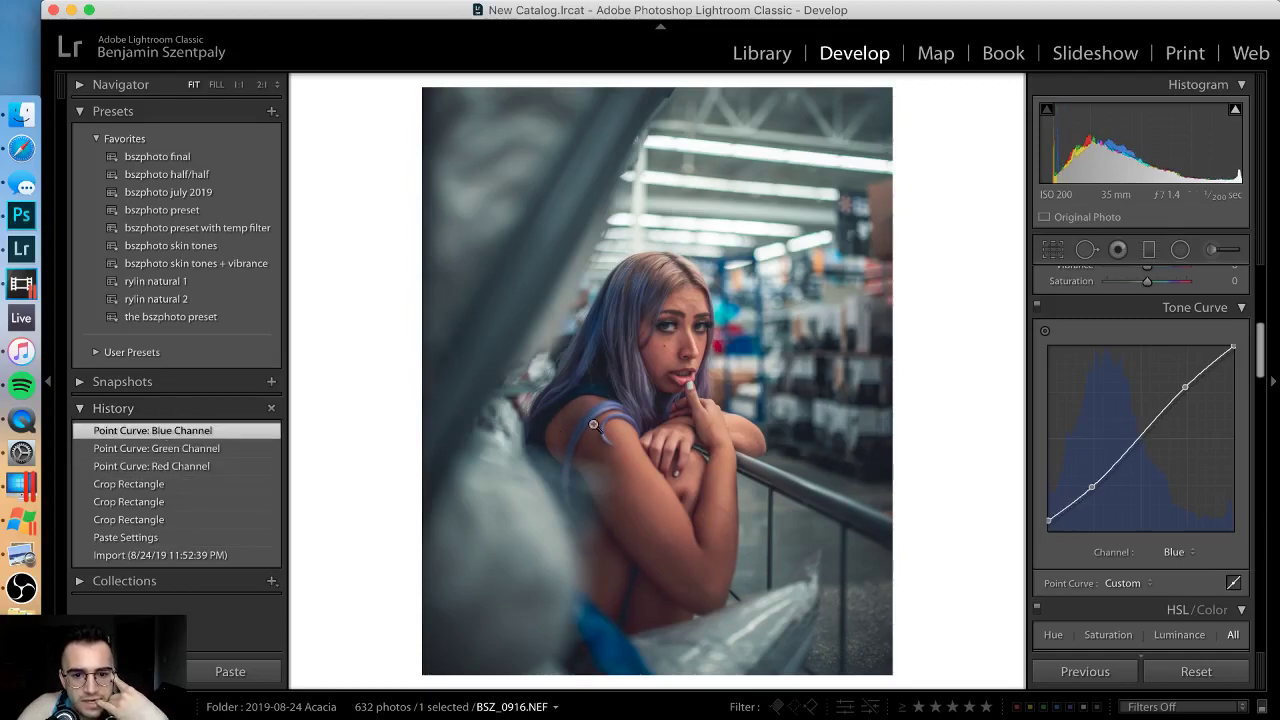
key("z")
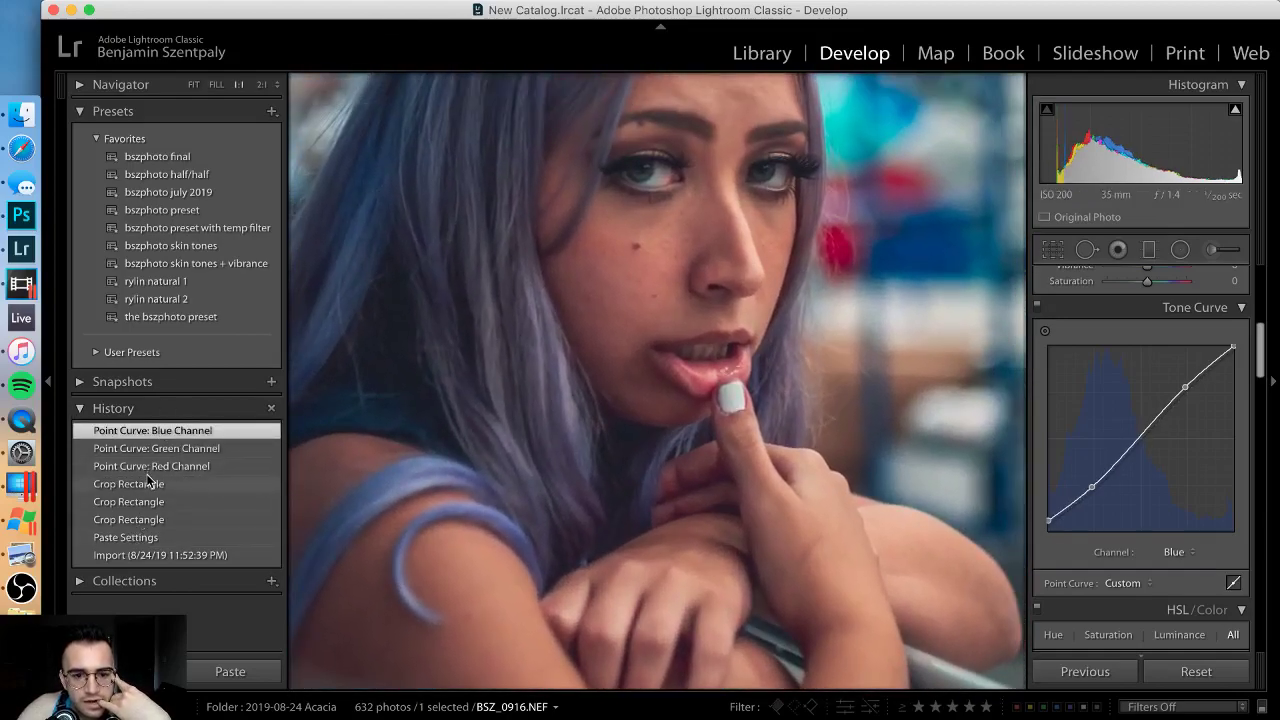
left_click(148, 483)
left_click(183, 433)
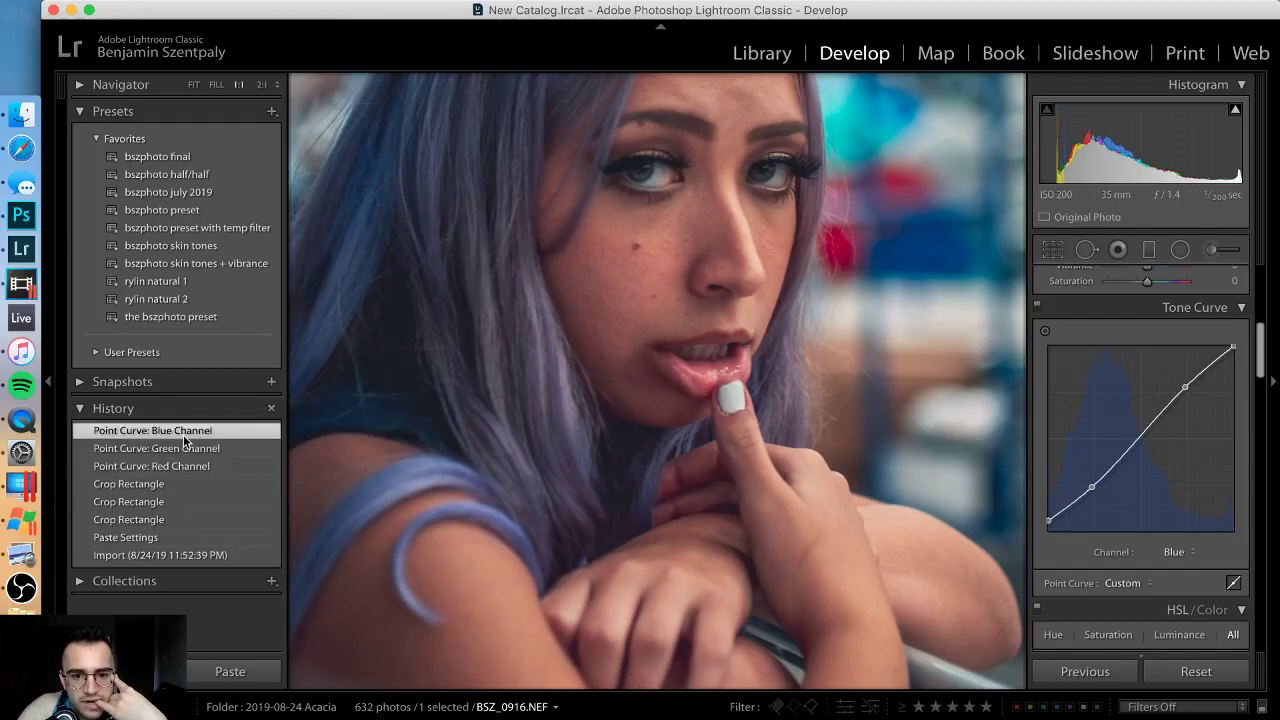
left_click(678, 459)
Step: Show BSZ_0915 with 'the bszphoto preset' and examine the Green, Red and Blue channels of its tone curve
key("Left")
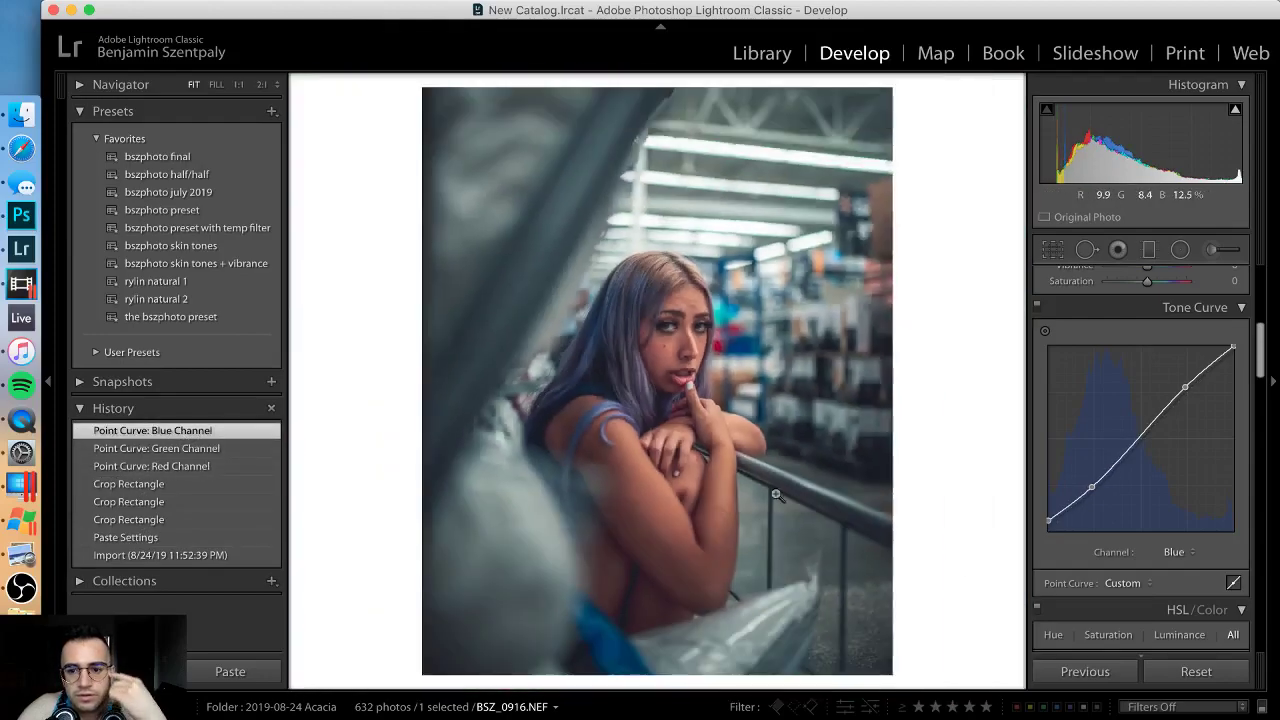
left_click(170, 316)
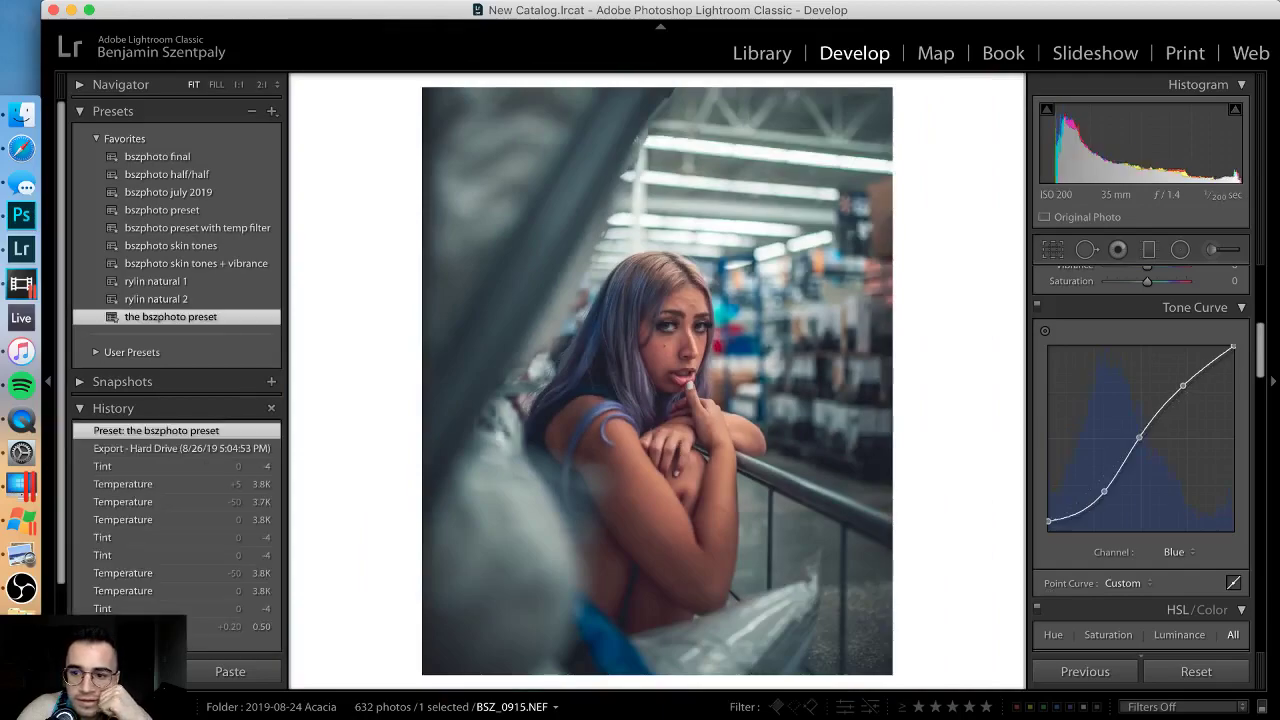
left_click(1168, 551)
left_click(1168, 535)
left_click(1172, 553)
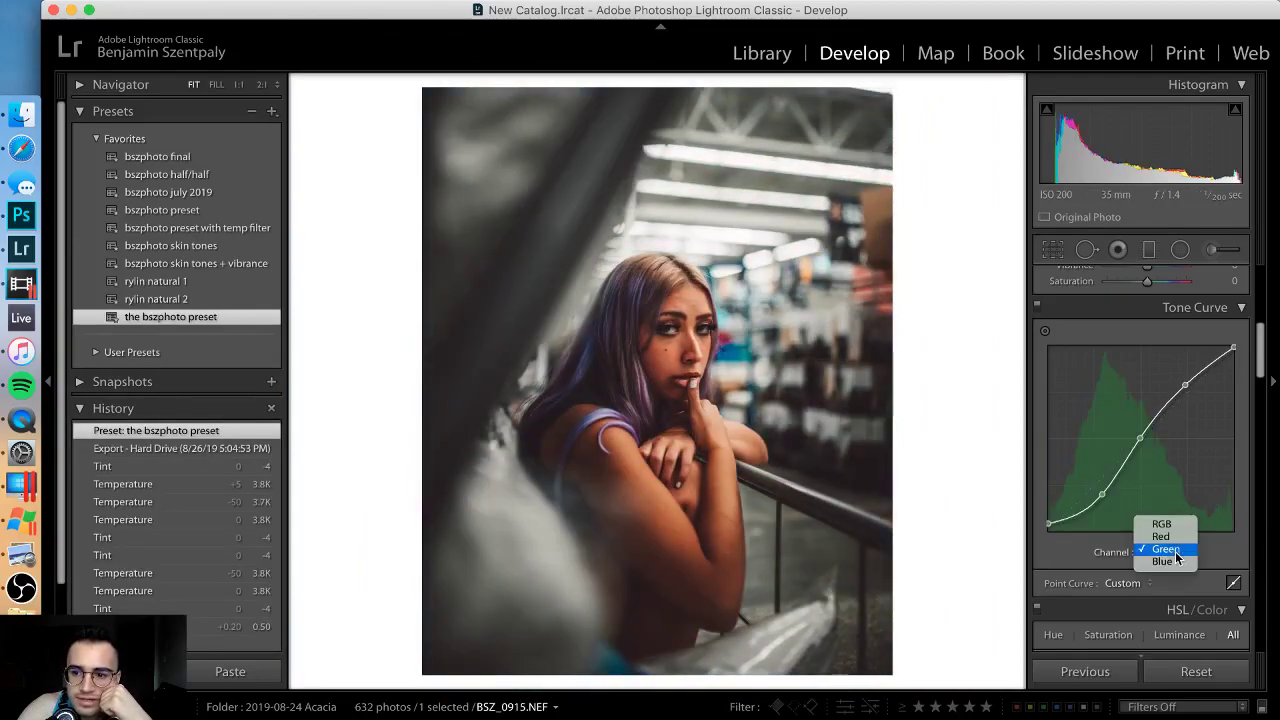
left_click(1168, 537)
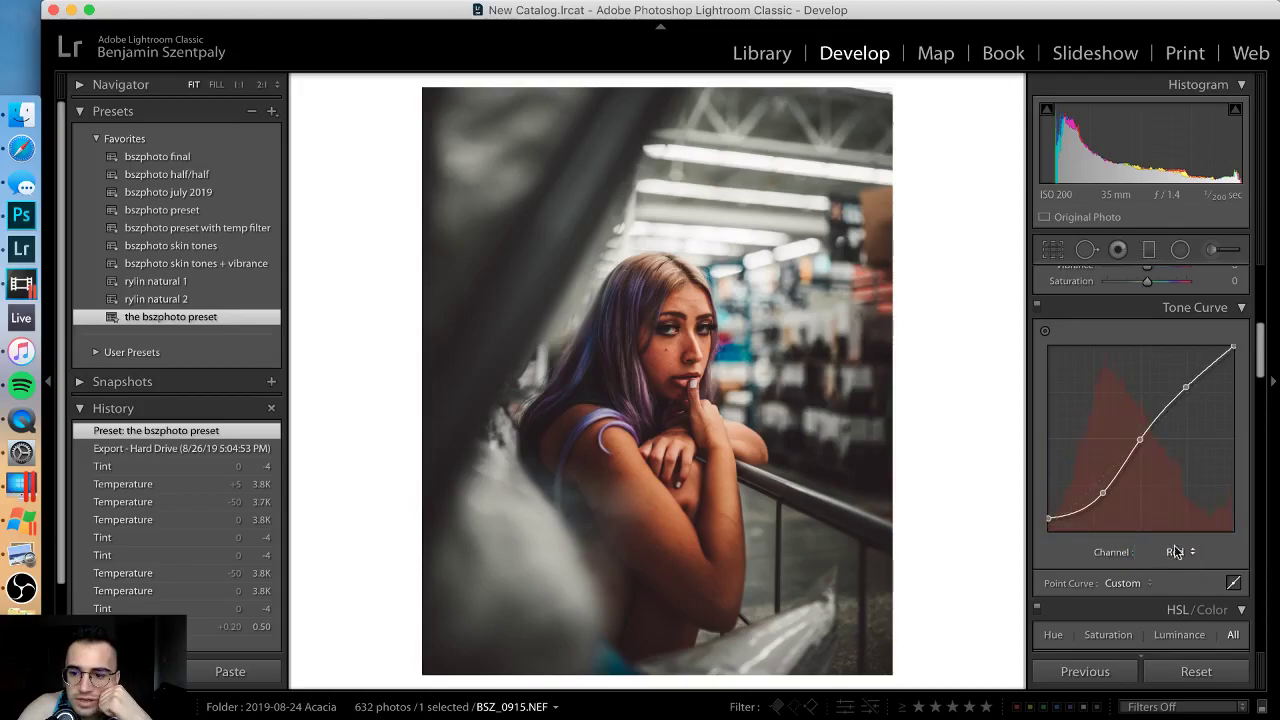
left_click(1170, 553)
left_click(1175, 565)
left_click(1187, 557)
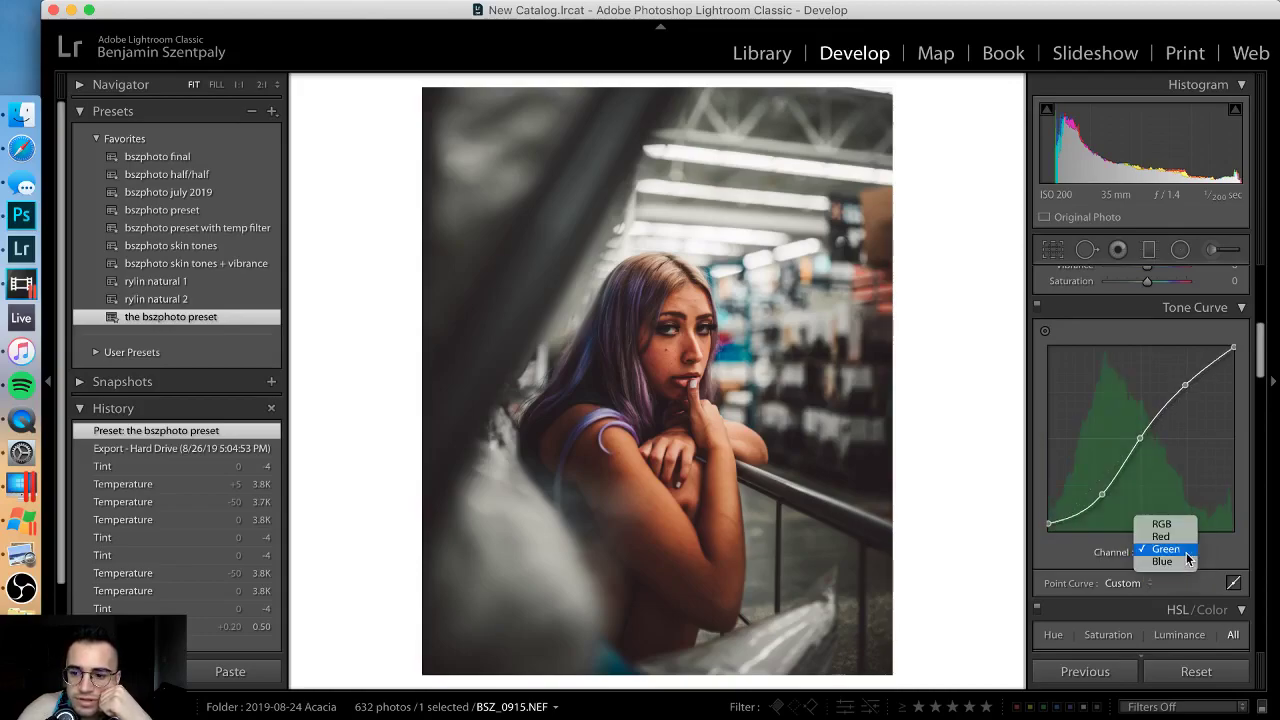
left_click(1188, 563)
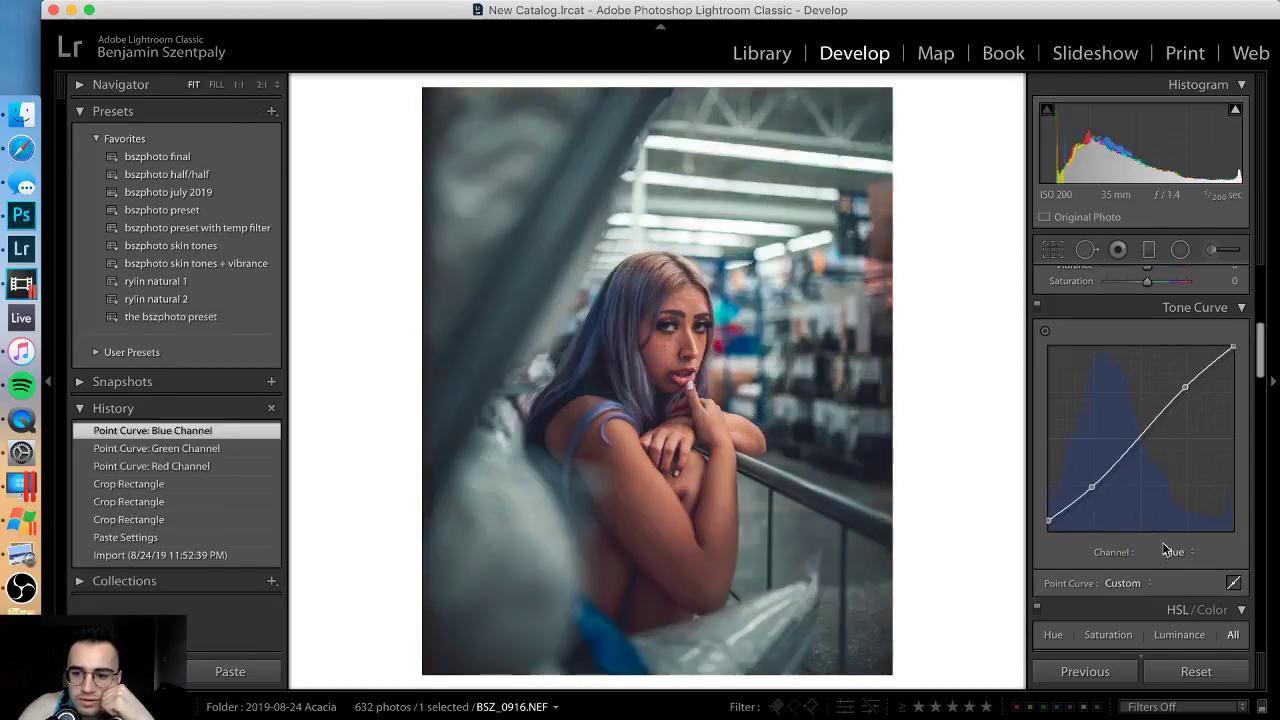
Step: Lower the white point of the Green channel slightly in BSZ_0916's point curve
left_click(1172, 552)
left_click(1174, 538)
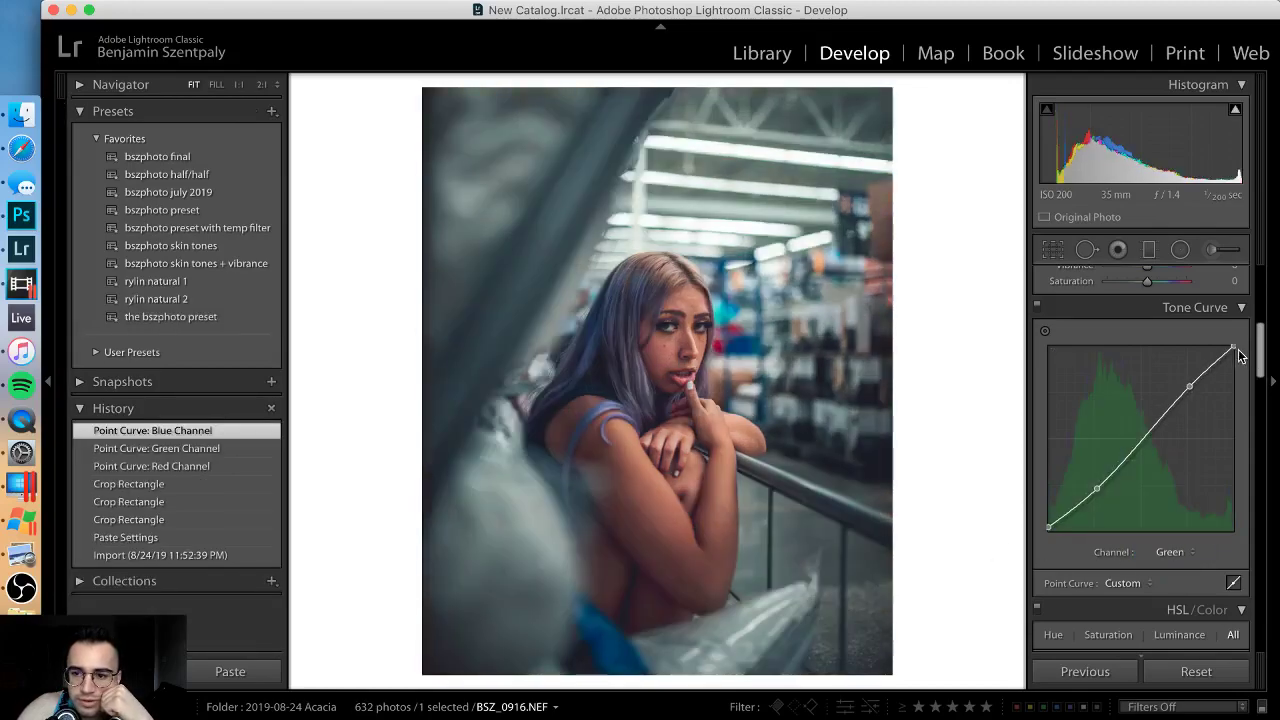
mouse_move(1238, 352)
left_mouse_down()
mouse_move(1239, 340)
mouse_move(1255, 351)
left_mouse_up()
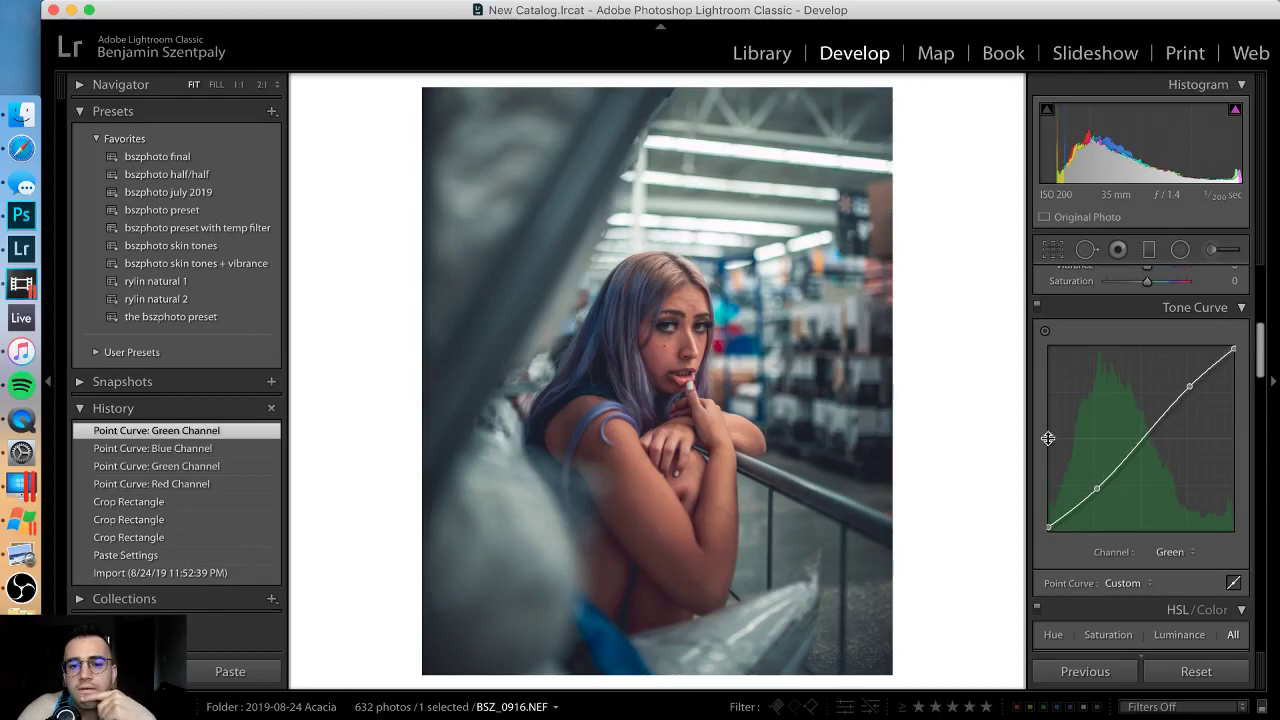
Step: Compare the cropped BSZ_0916 with its latest Green channel curve state and inspect the face up close
left_click(165, 505)
left_click(172, 434)
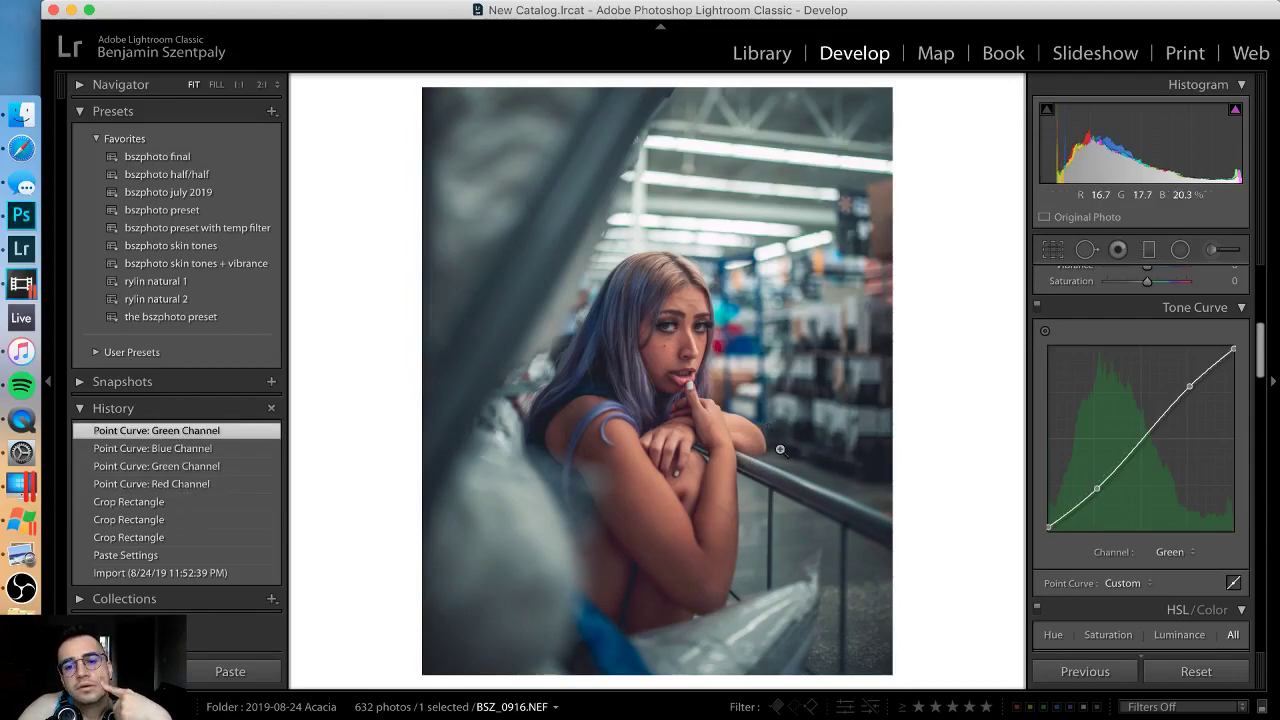
left_click(677, 342)
left_click(677, 342)
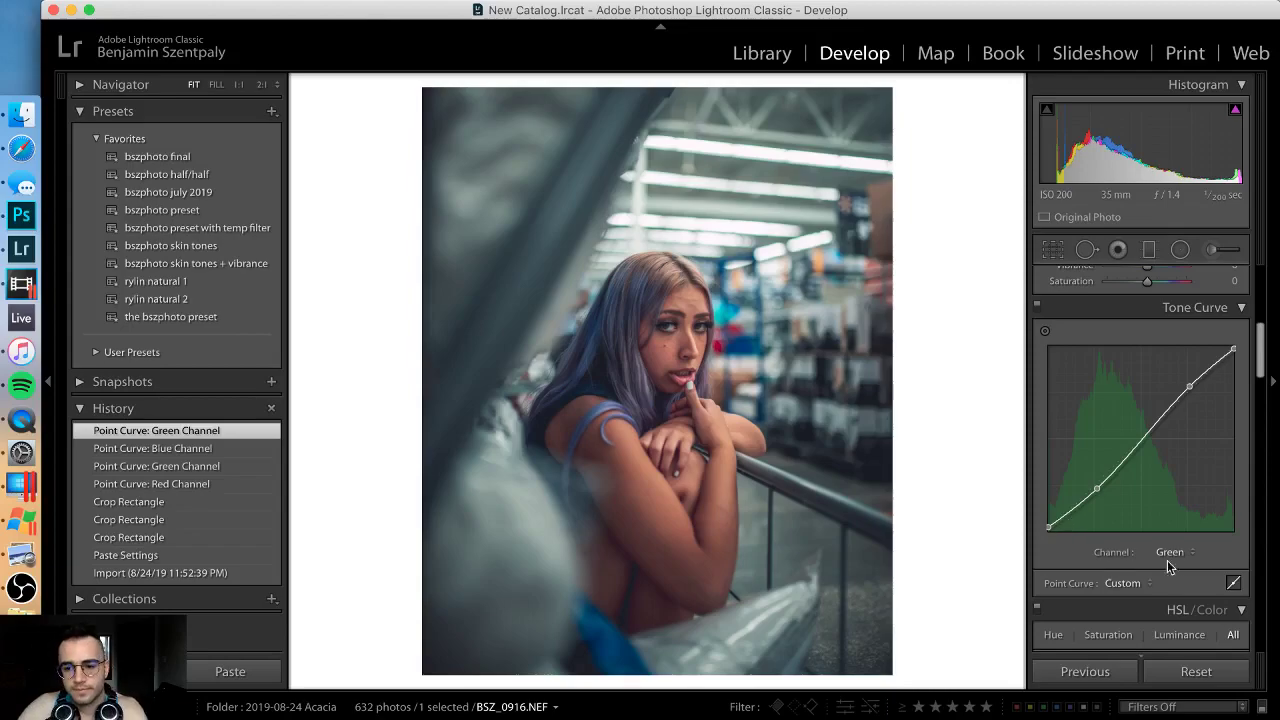
Step: Compare BSZ_0916's manual channel curves with the preset look of BSZ_0915 and return to BSZ_0916
left_click(1176, 553)
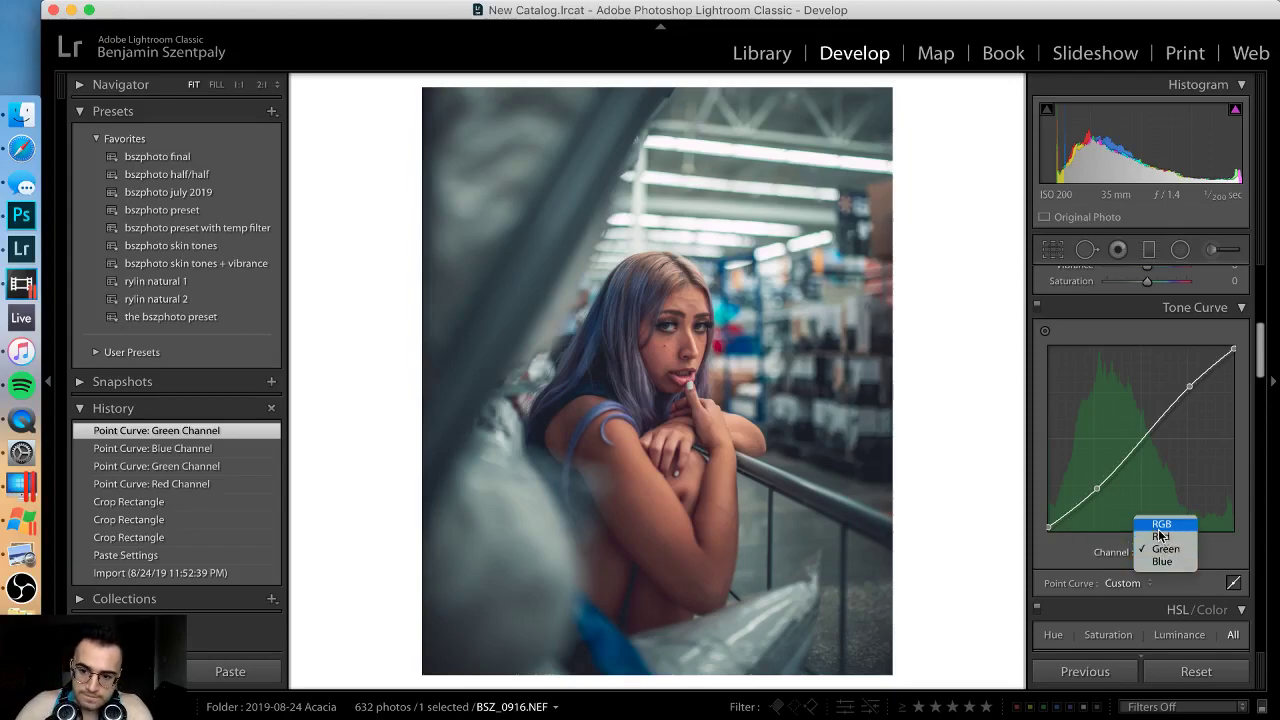
key("Escape")
key("Left")
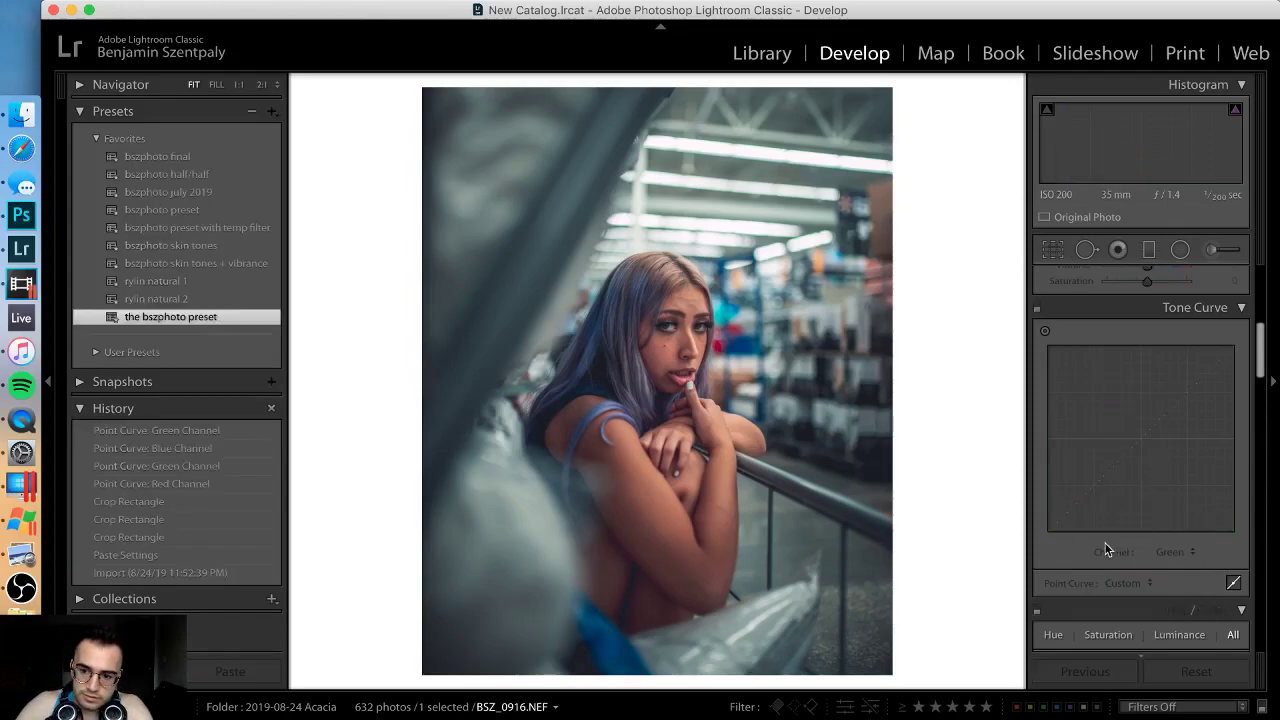
key("Right")
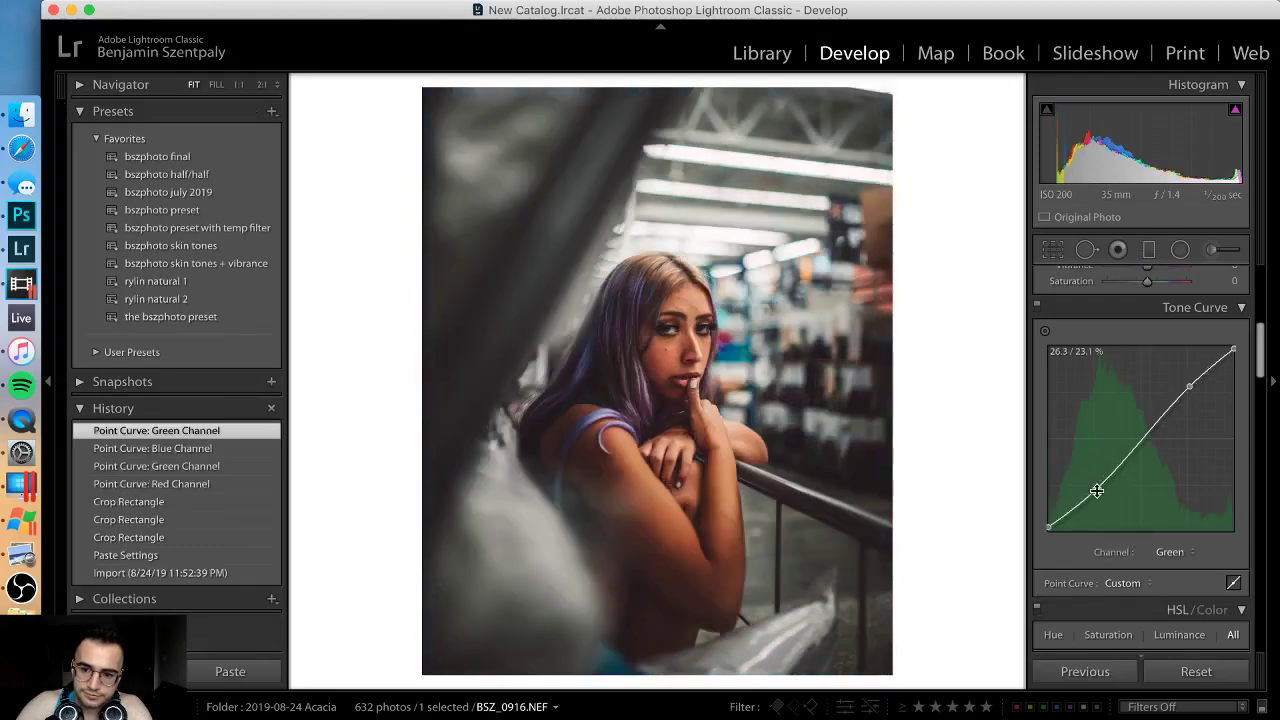
Step: Fine-tune the shadow points and slightly raise the highlight points of BSZ_0916's Green and Blue channel curves
left_click_drag(1100, 492, 1099, 489)
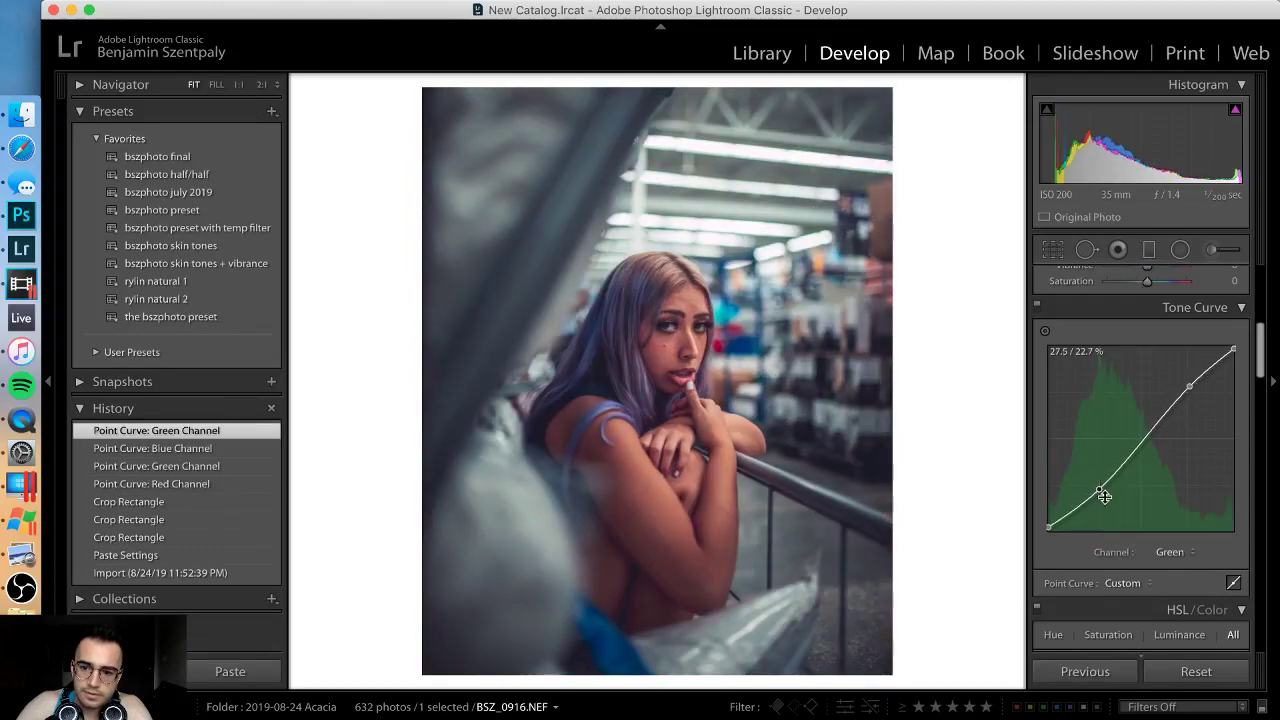
left_click_drag(1190, 387, 1187, 385)
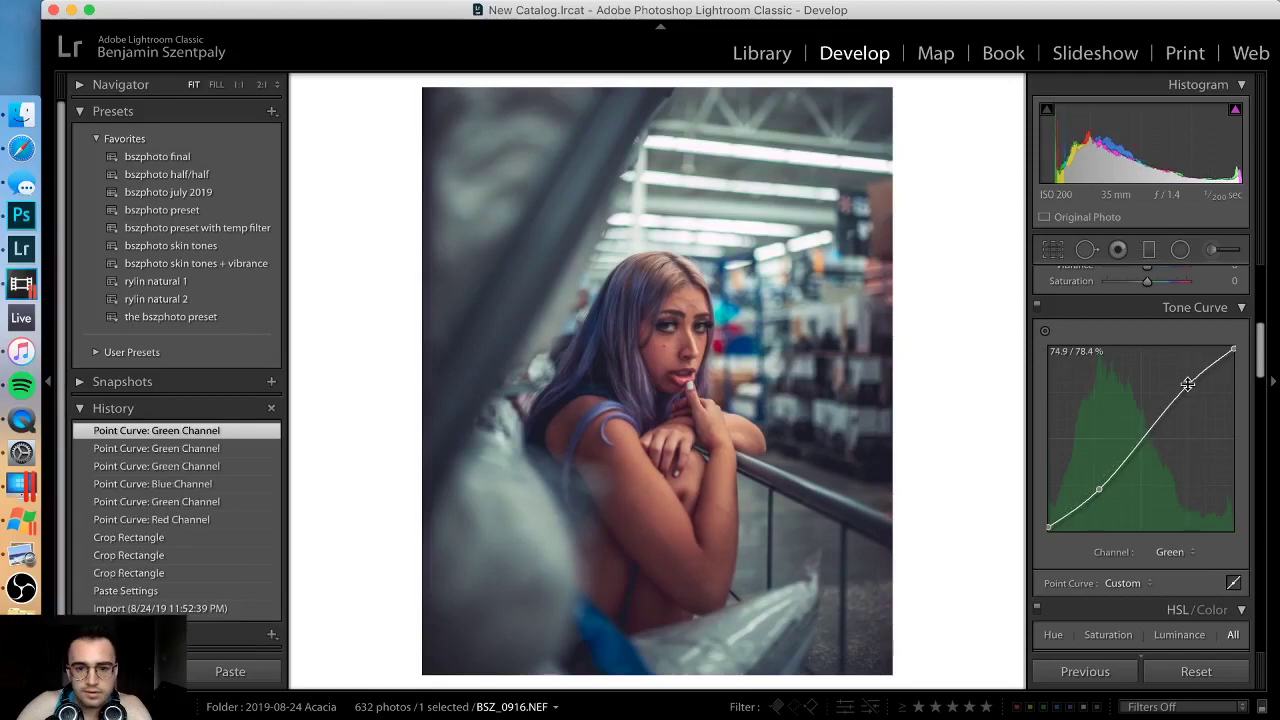
left_click(1169, 553)
left_click(1160, 561)
left_click_drag(1094, 487, 1098, 487)
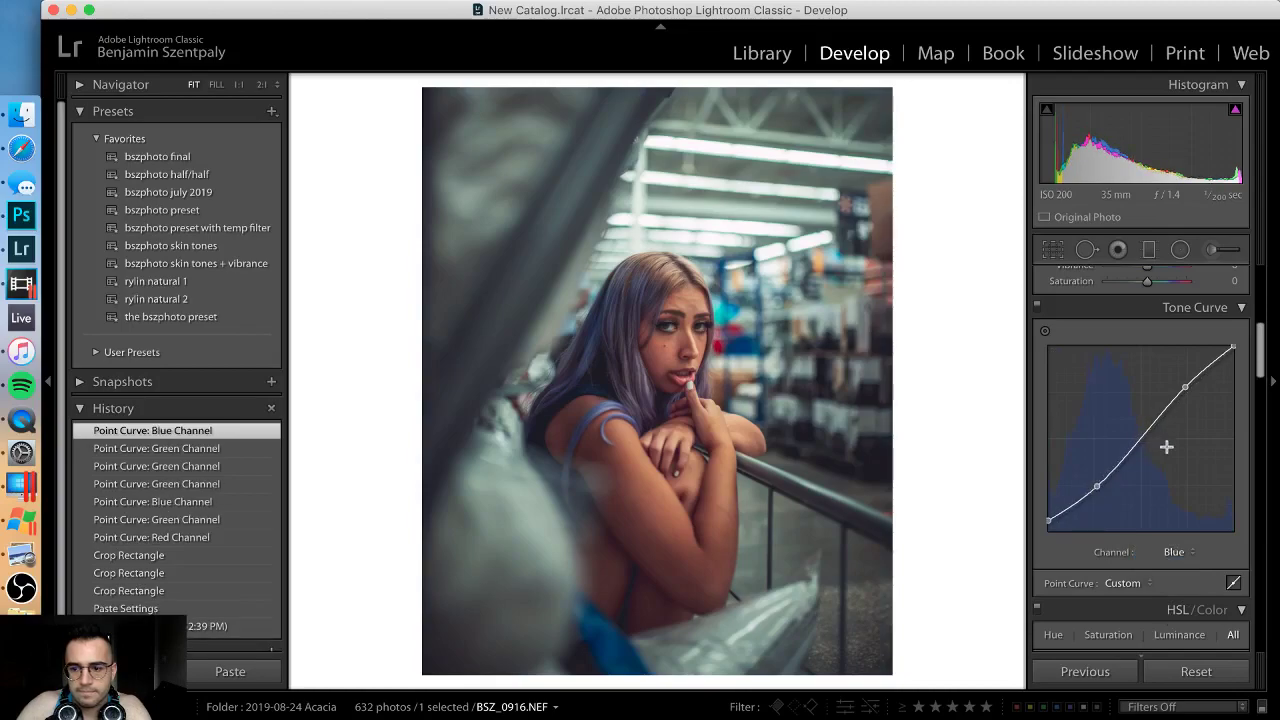
left_click_drag(1185, 387, 1184, 385)
Step: Slightly lower the shadow point and raise the highlight point of the Red channel curve, comparing the result with the cropped state
left_click(1177, 553)
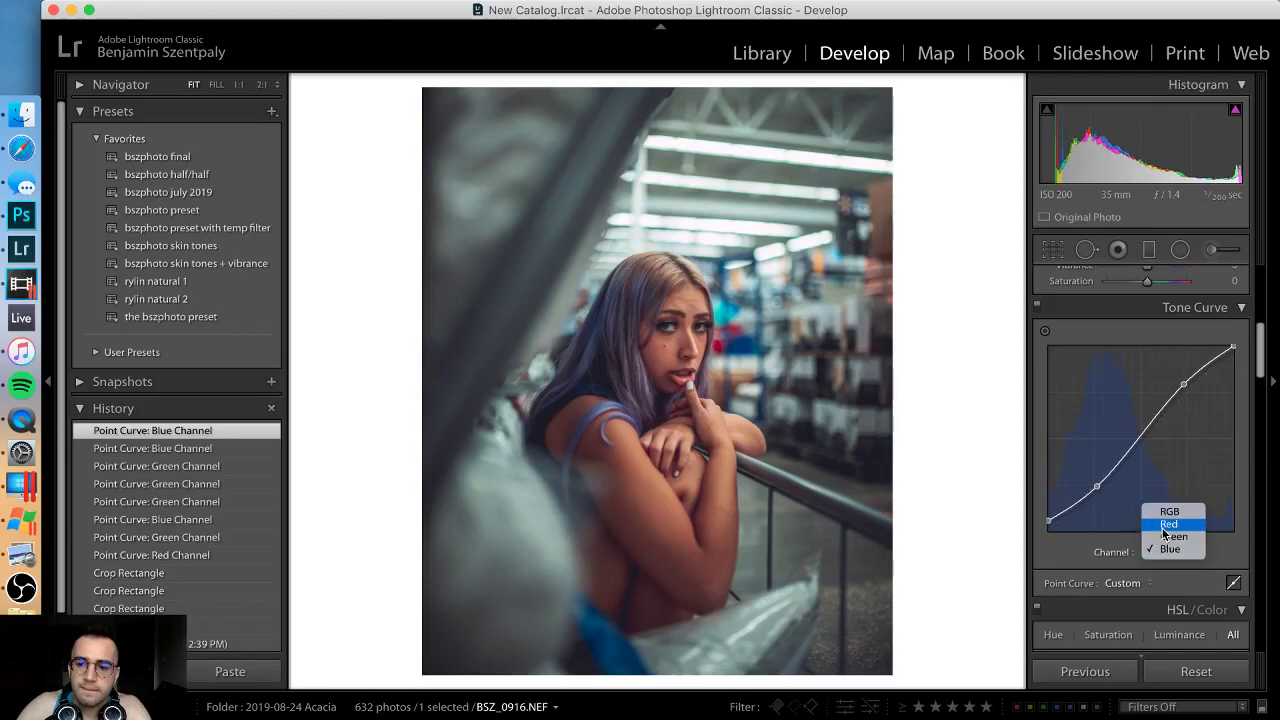
left_click(1167, 525)
left_click_drag(1095, 497, 1096, 492)
left_click_drag(1191, 388, 1193, 386)
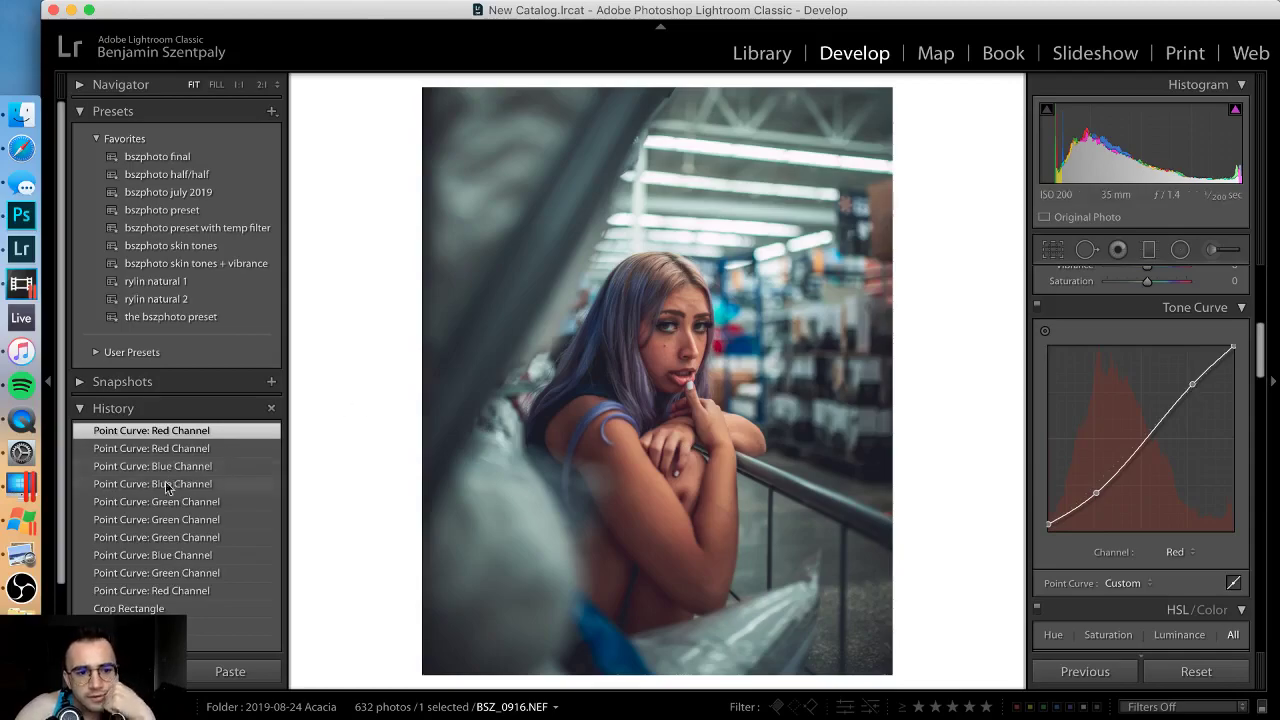
left_click(150, 609)
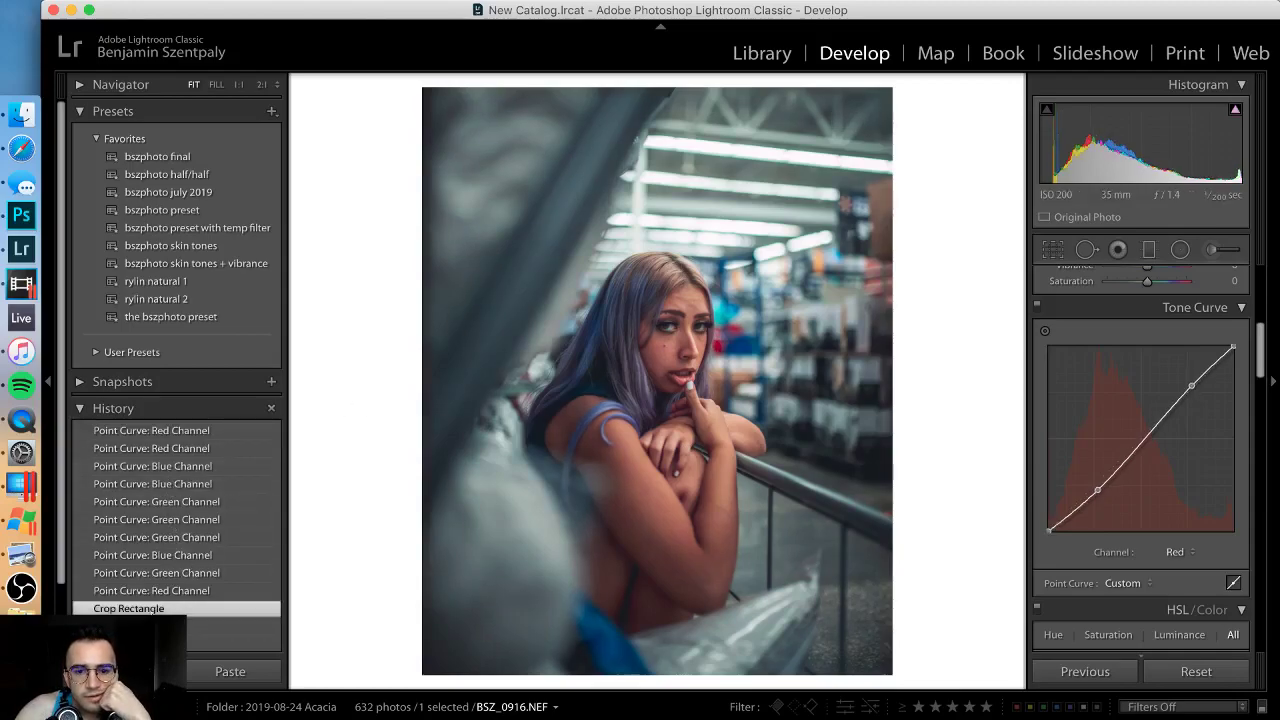
left_click(162, 432)
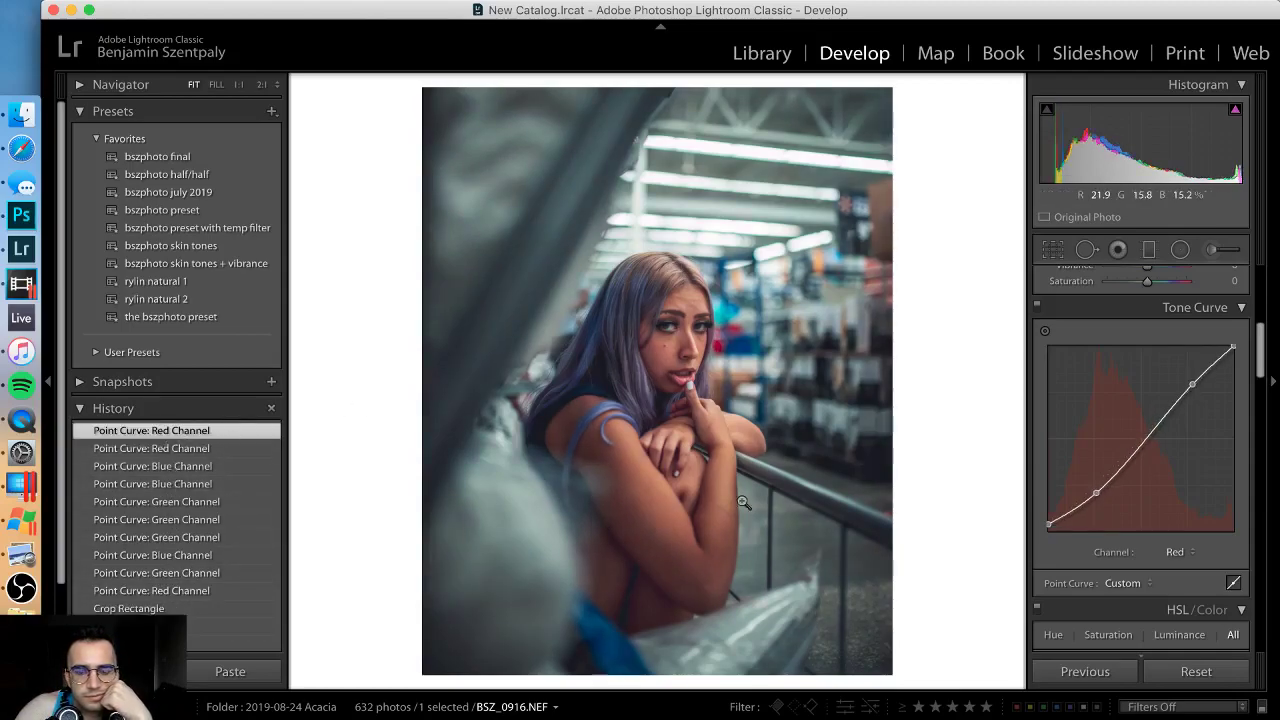
Step: Set BSZ_0916's exposure to +0.50 and inspect the face up close
scroll(1192, 397, "up", 10)
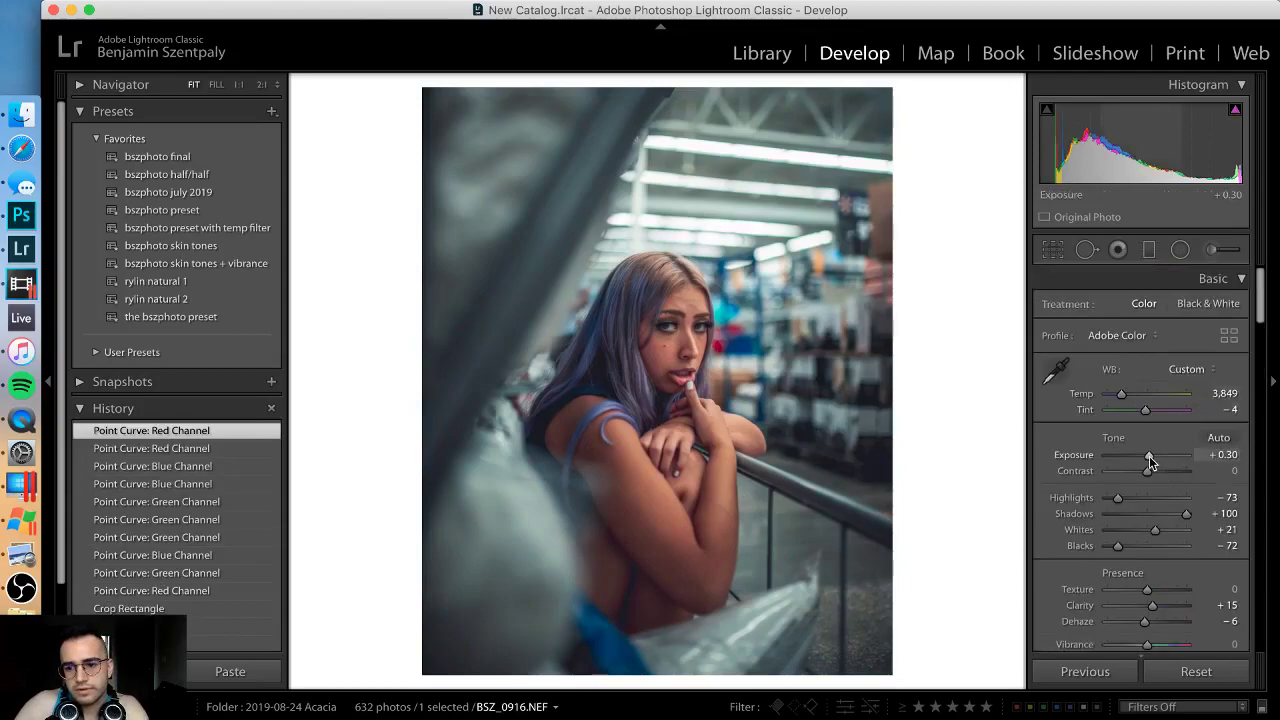
left_click_drag(1147, 454, 1150, 460)
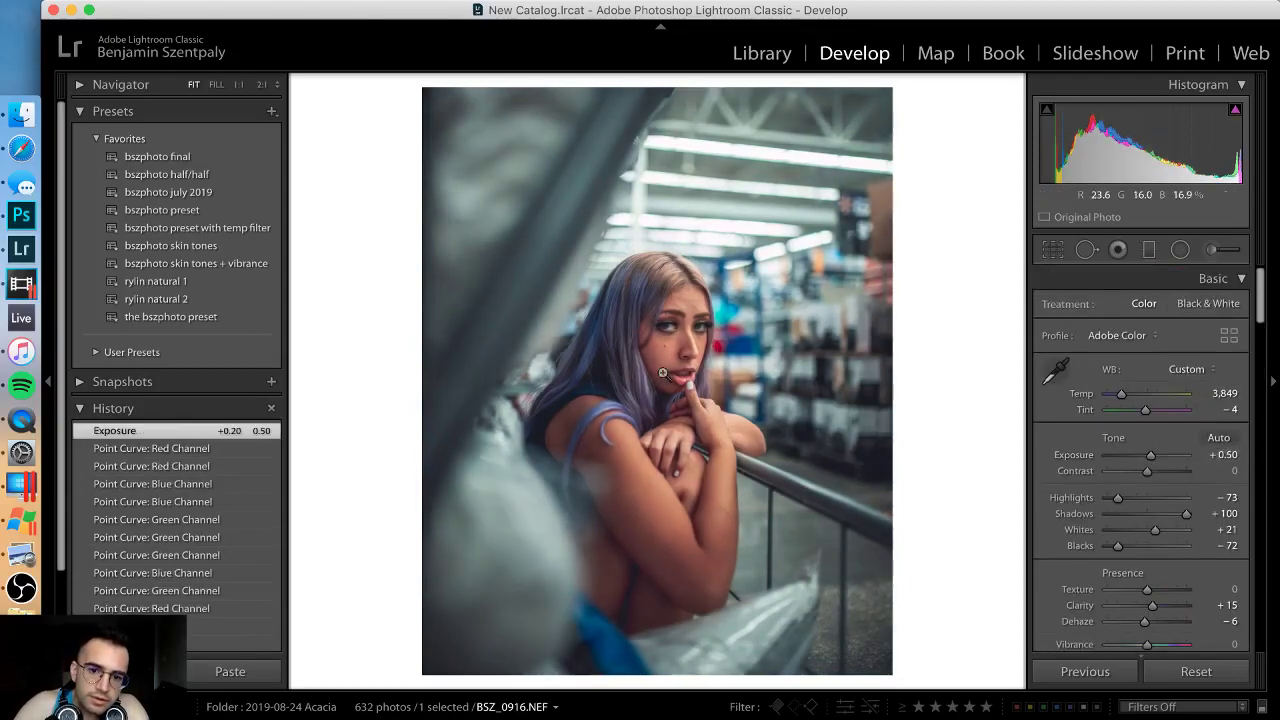
left_click(666, 334)
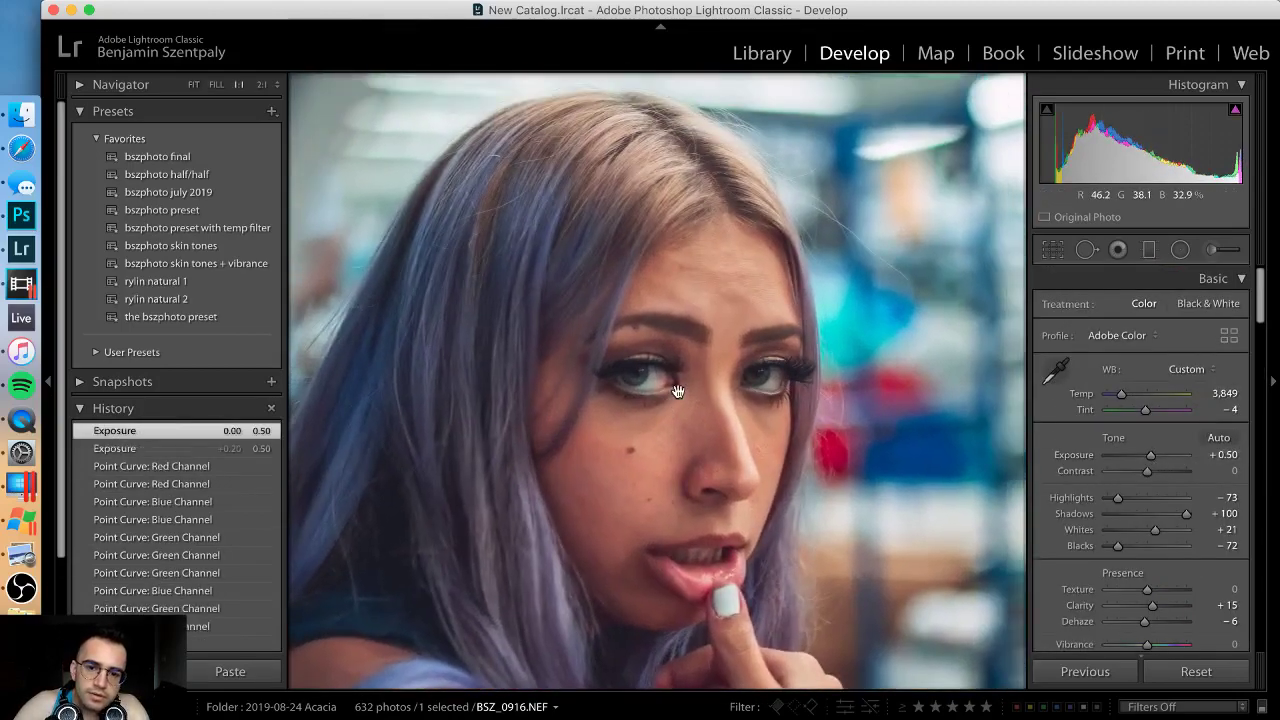
left_click(680, 386)
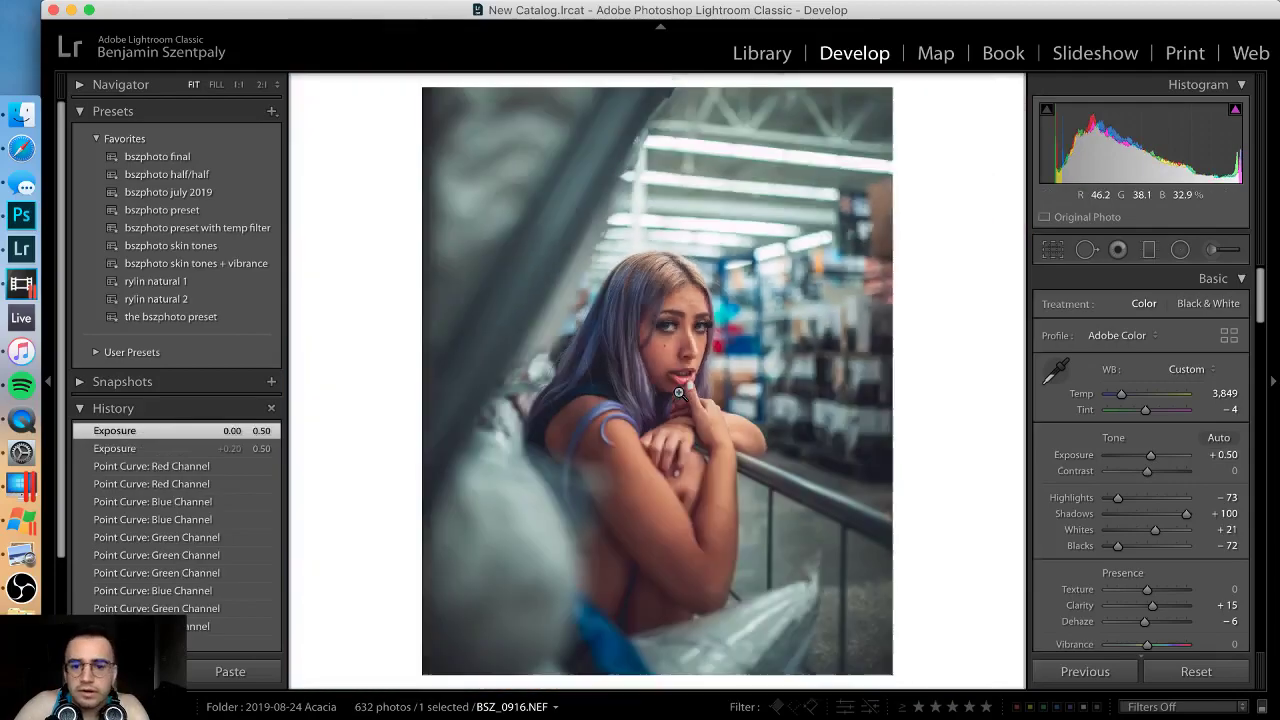
Step: Try small temperature and tint shifts and compare the current look with the last Red channel curve state
left_click_drag(1123, 396, 1122, 398)
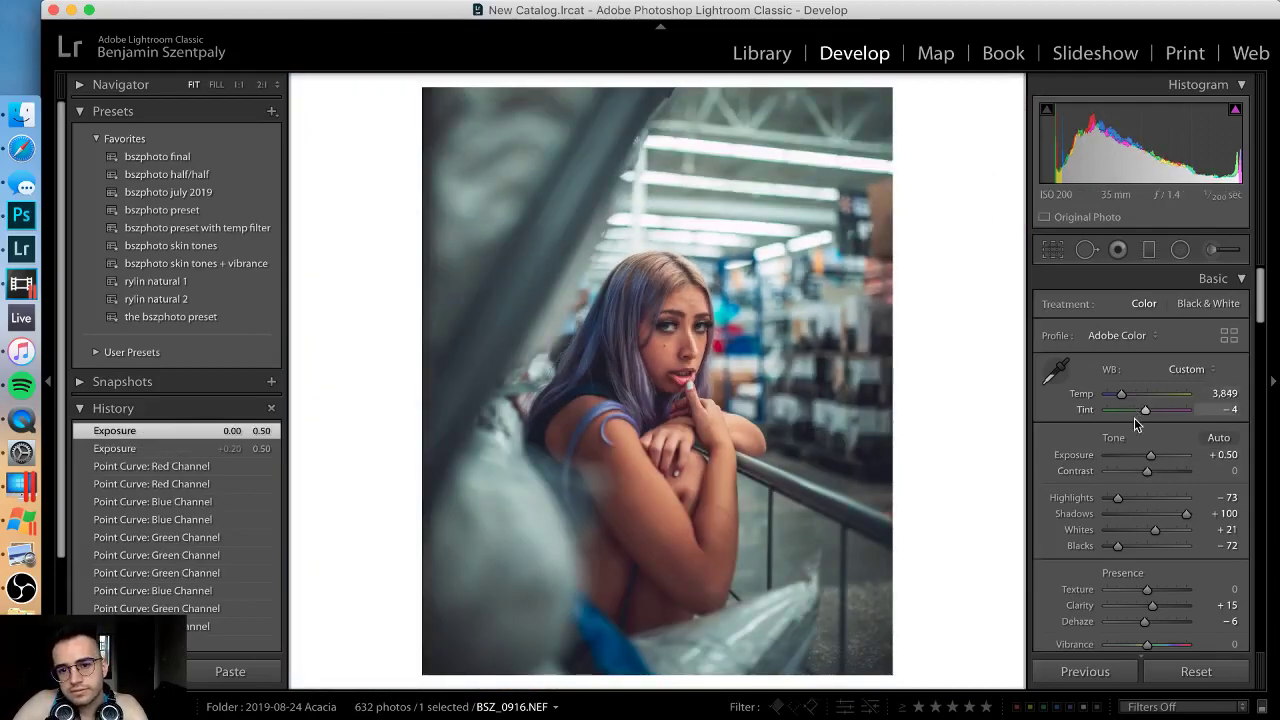
mouse_move(684, 350)
left_mouse_down()
mouse_move(700, 331)
mouse_move(683, 371)
left_mouse_up()
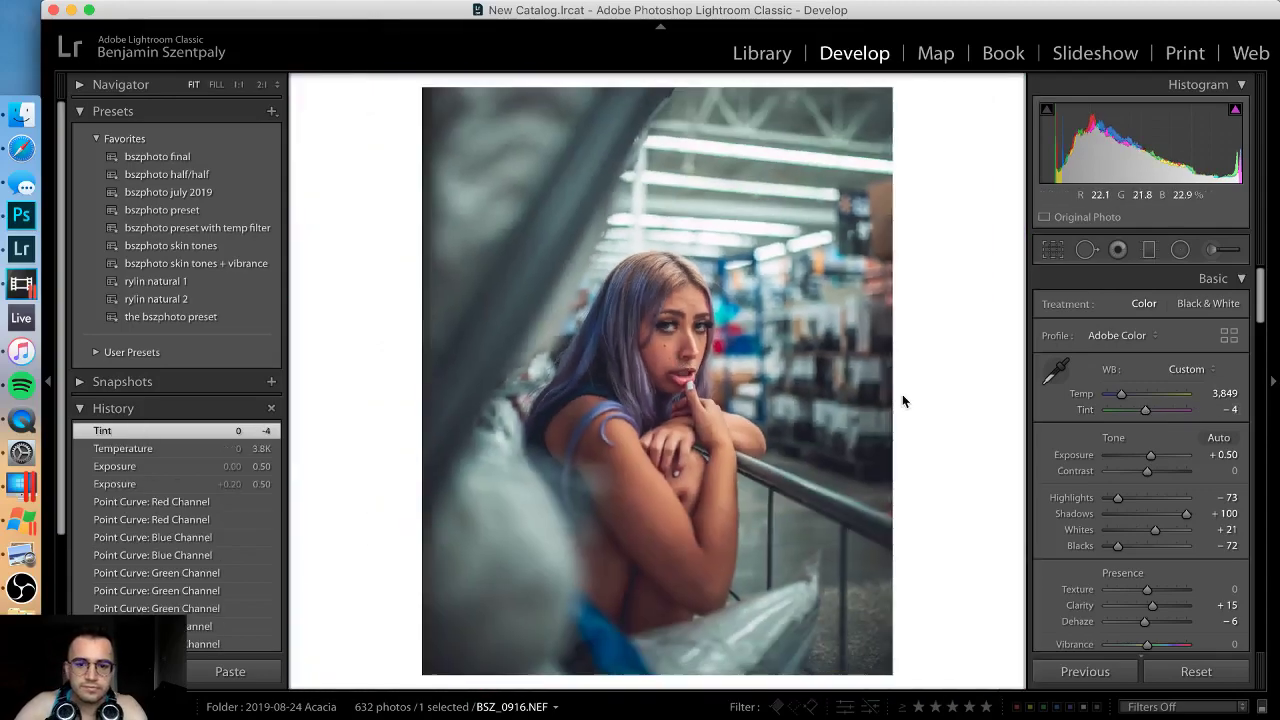
left_click(196, 505)
left_click(191, 429)
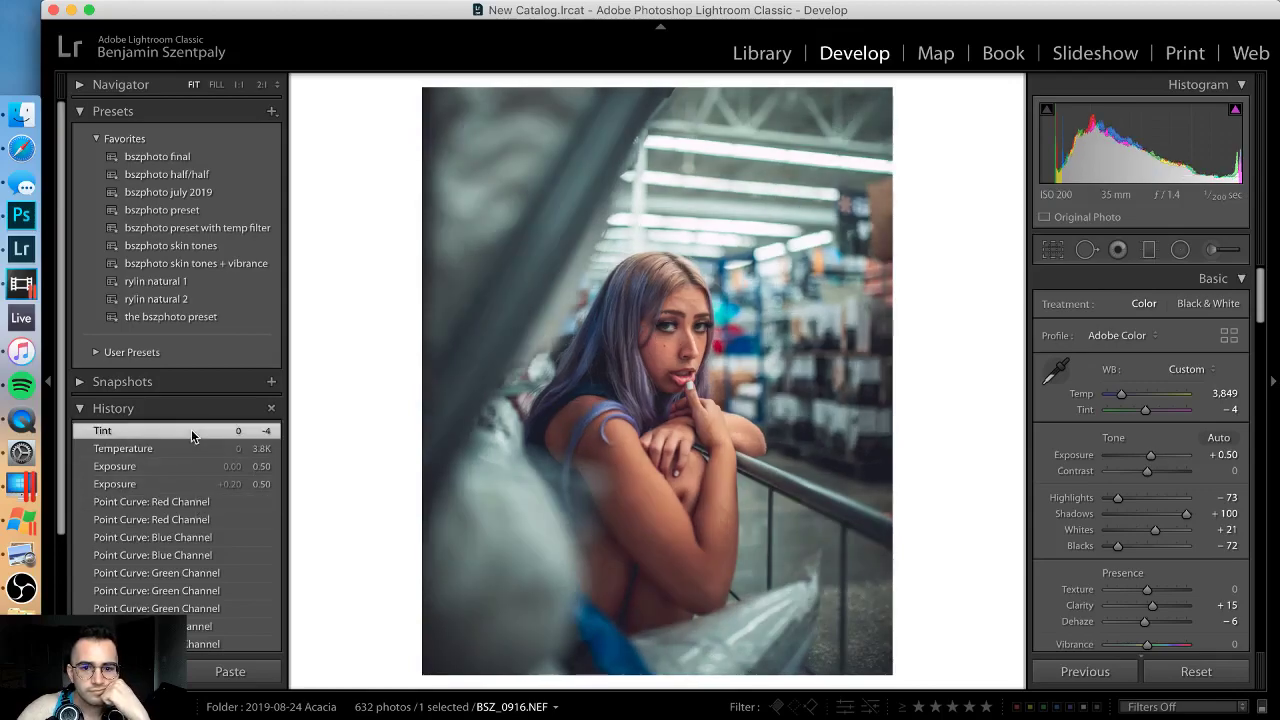
left_click(160, 502)
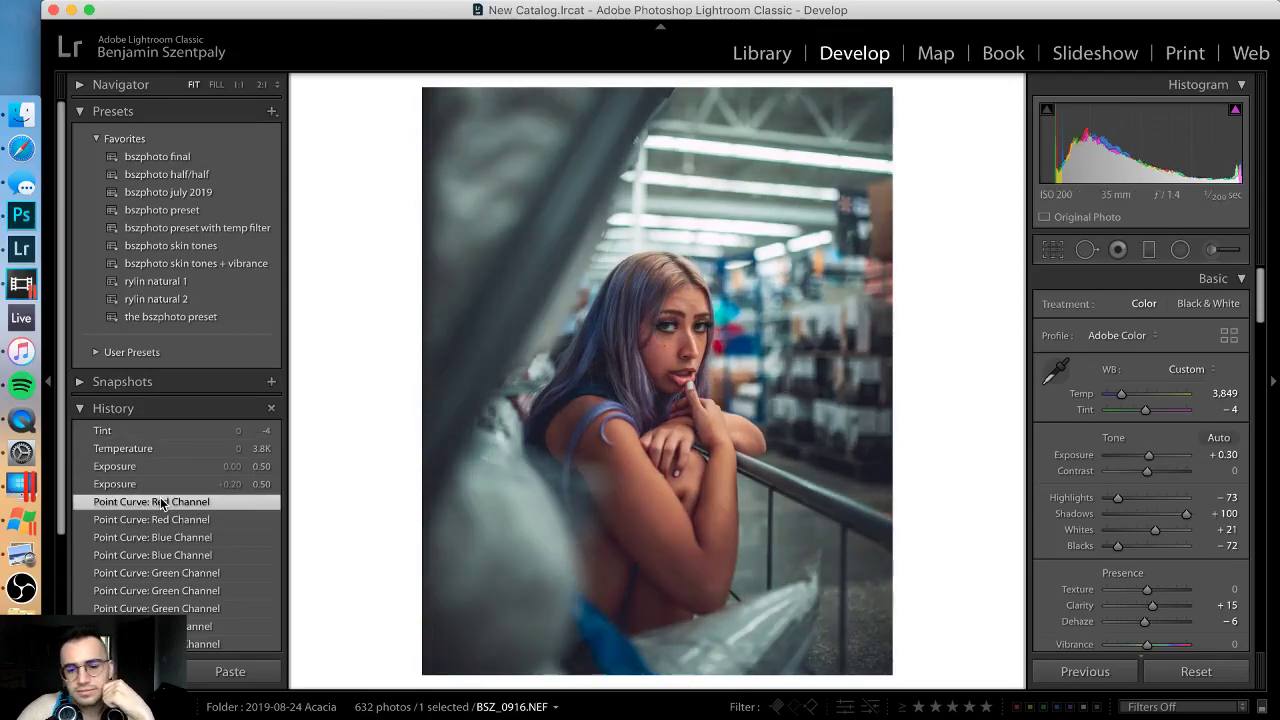
left_click(147, 431)
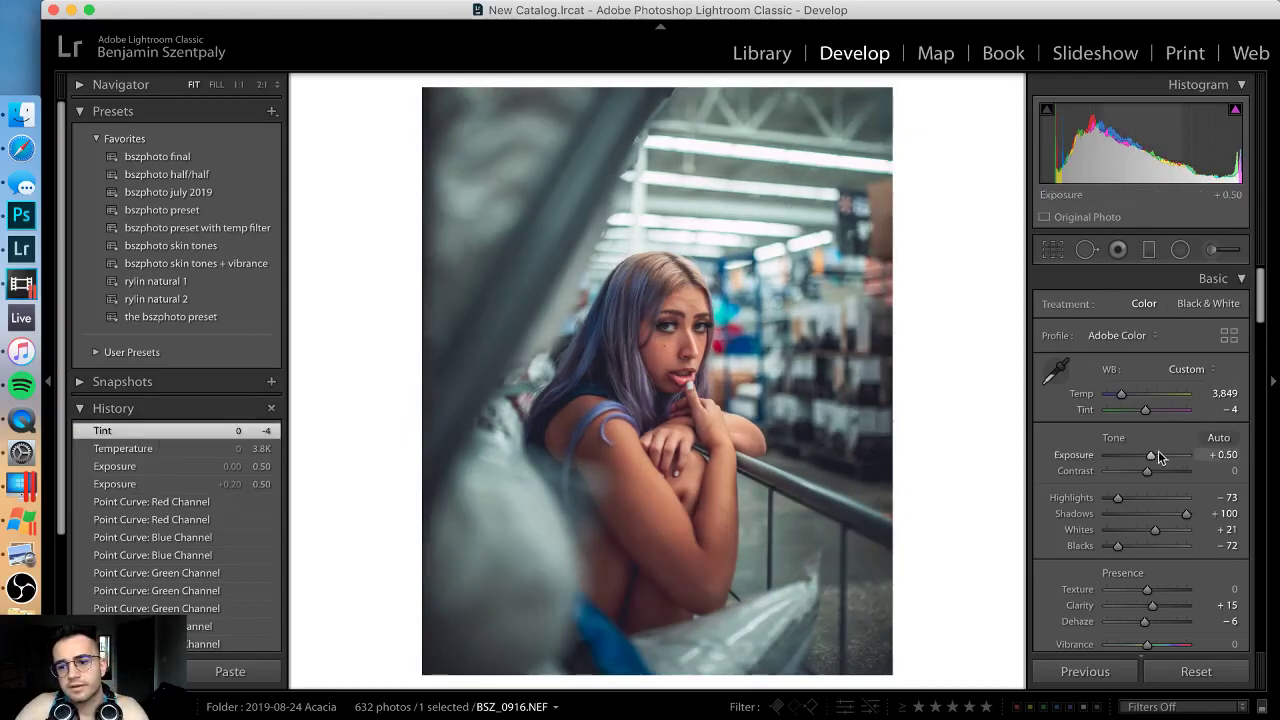
Step: Raise the exposure to +0.60 and export BSZ_0916 to the hard drive
left_click_drag(1150, 457, 1152, 459)
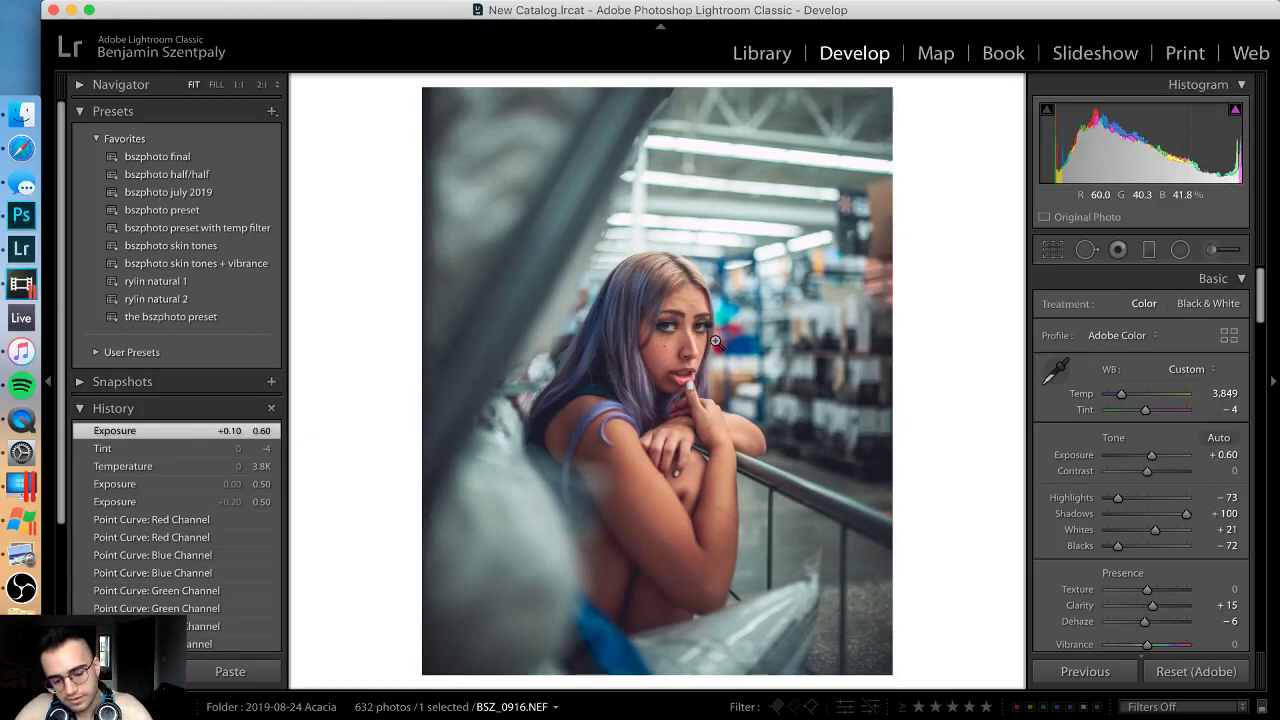
key("super+shift+e")
key("Return")
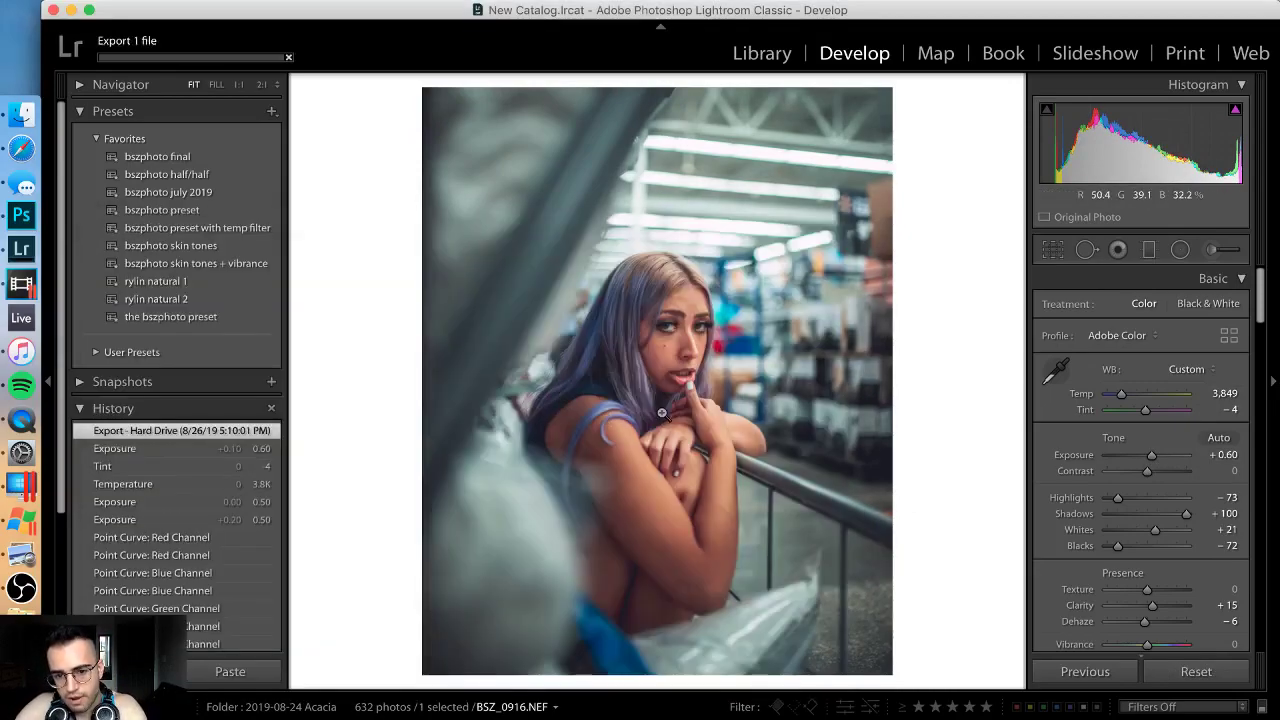
Step: Compare the +0.60 exposure state with the last Red channel curve state and try lowering Highlights to −78
left_click(143, 538)
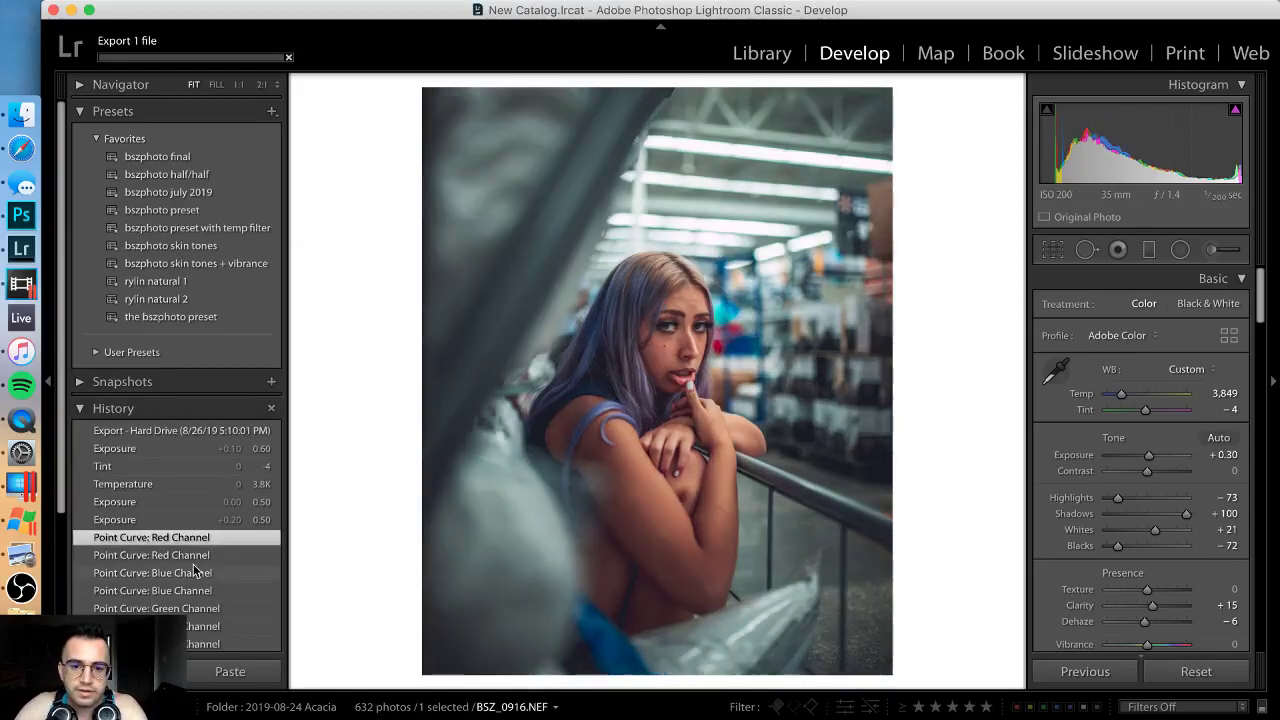
left_click(140, 448)
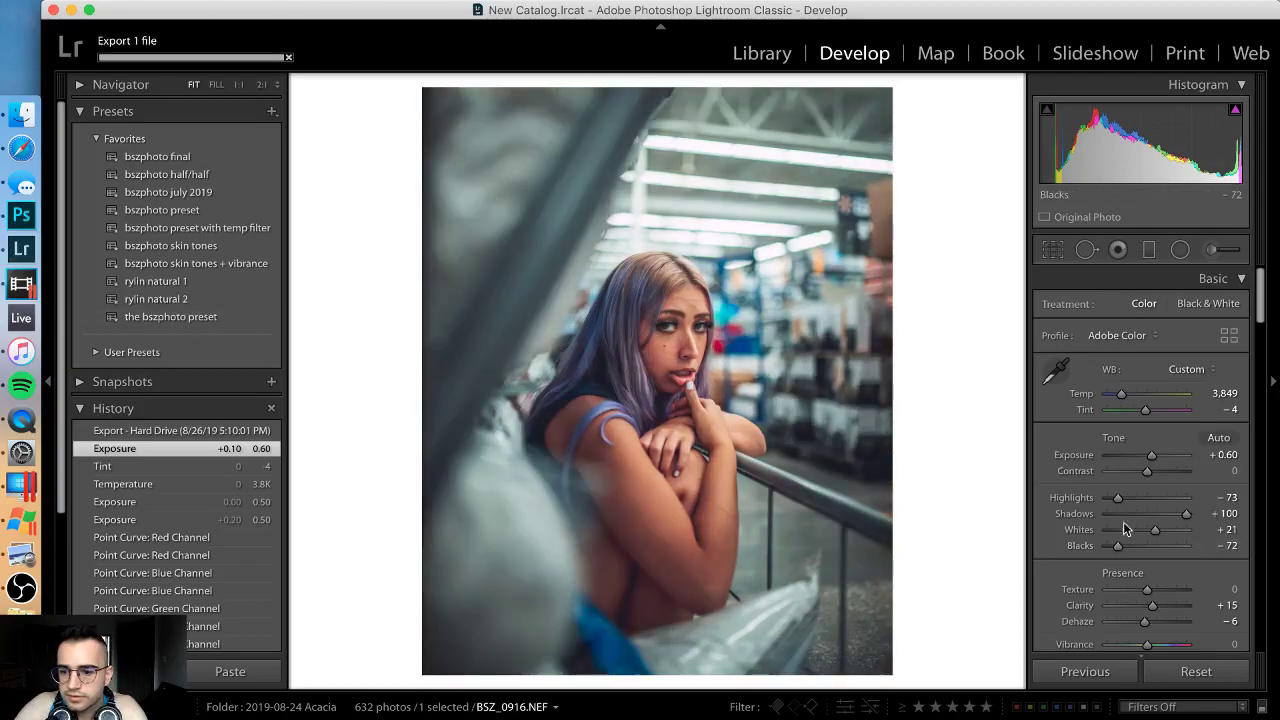
left_click_drag(1126, 500, 1125, 497)
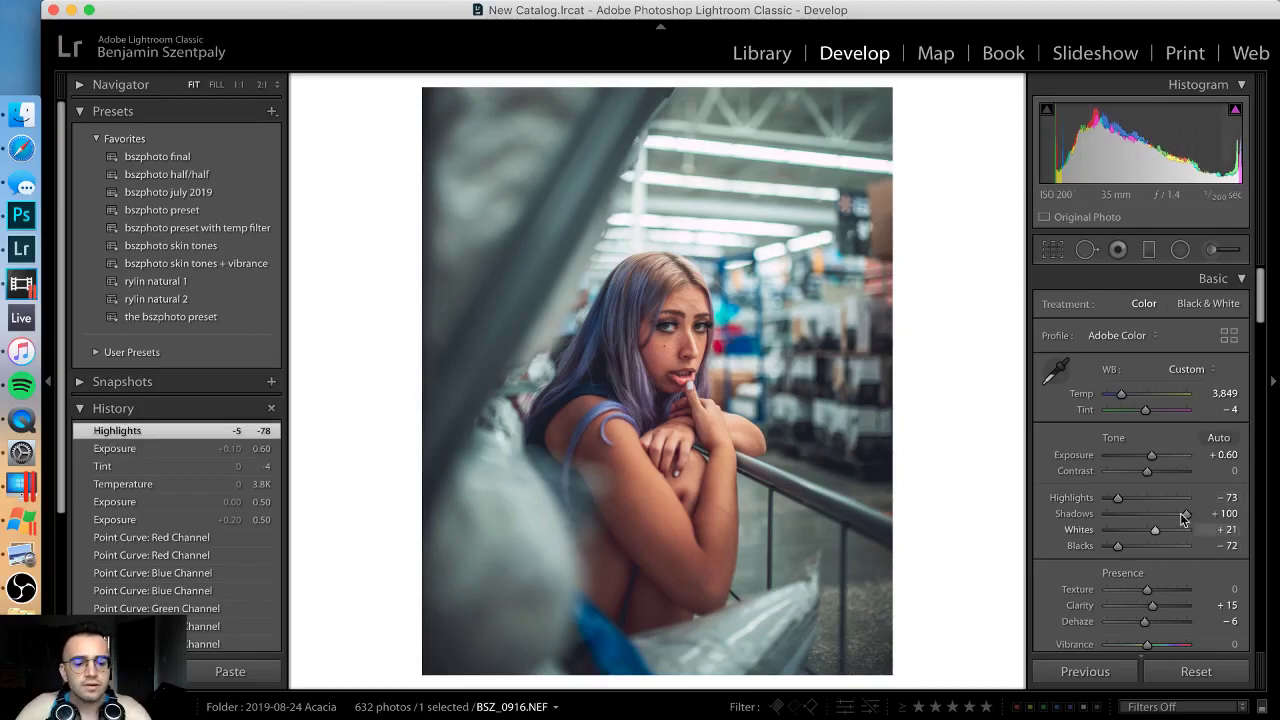
Step: Switch to Photoshop, open the acacia folder on the Desktop in Finder, and preview the exported BSZ_0916.jpg
key("super+Tab")
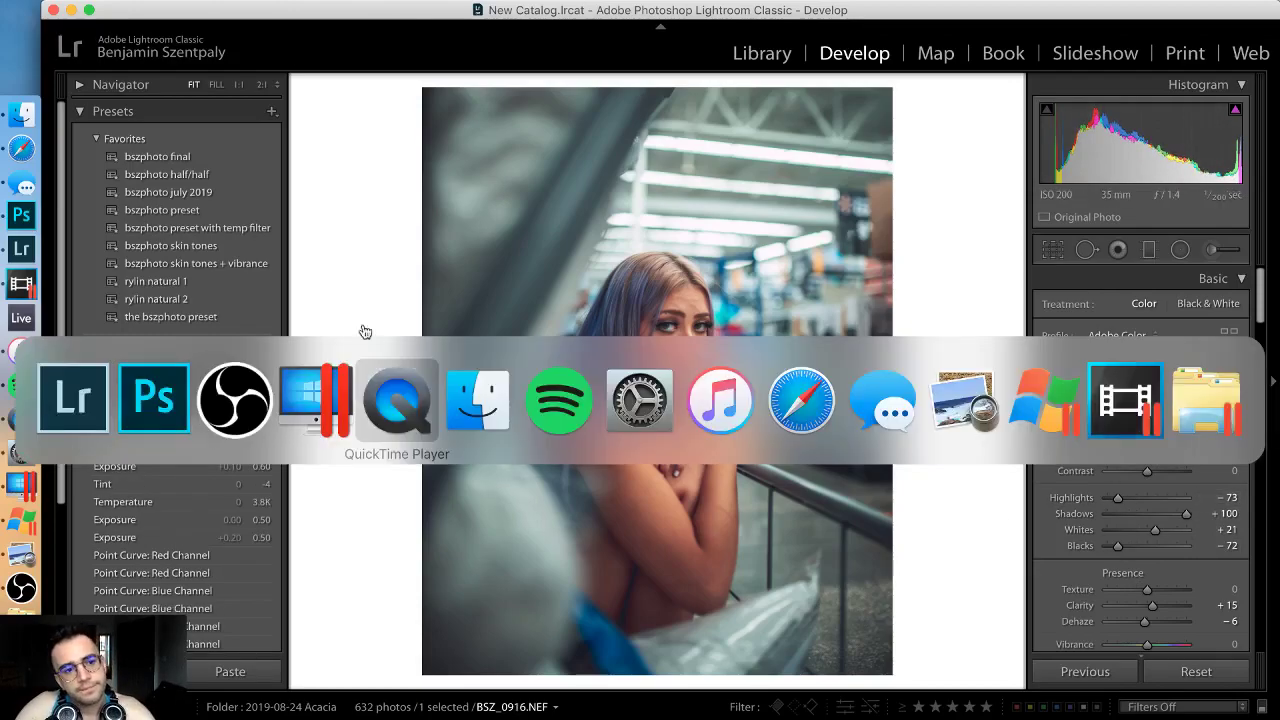
left_click(155, 400)
left_click(21, 114)
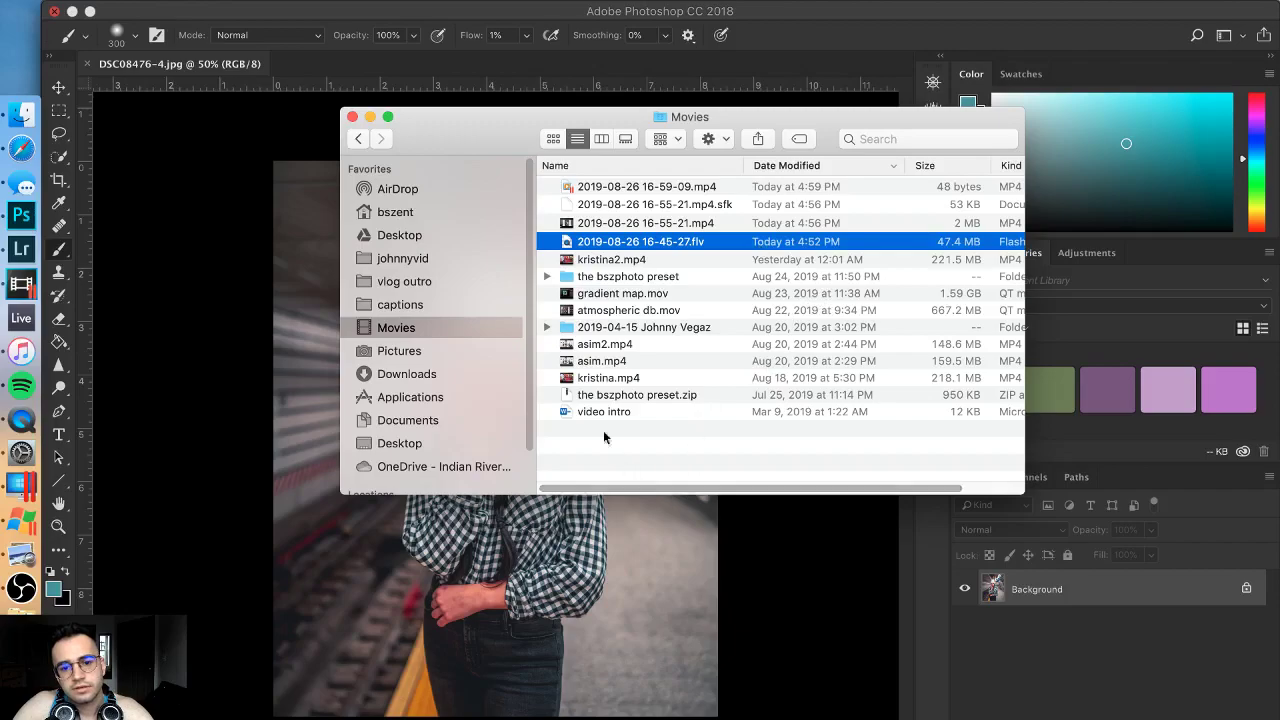
left_click(390, 235)
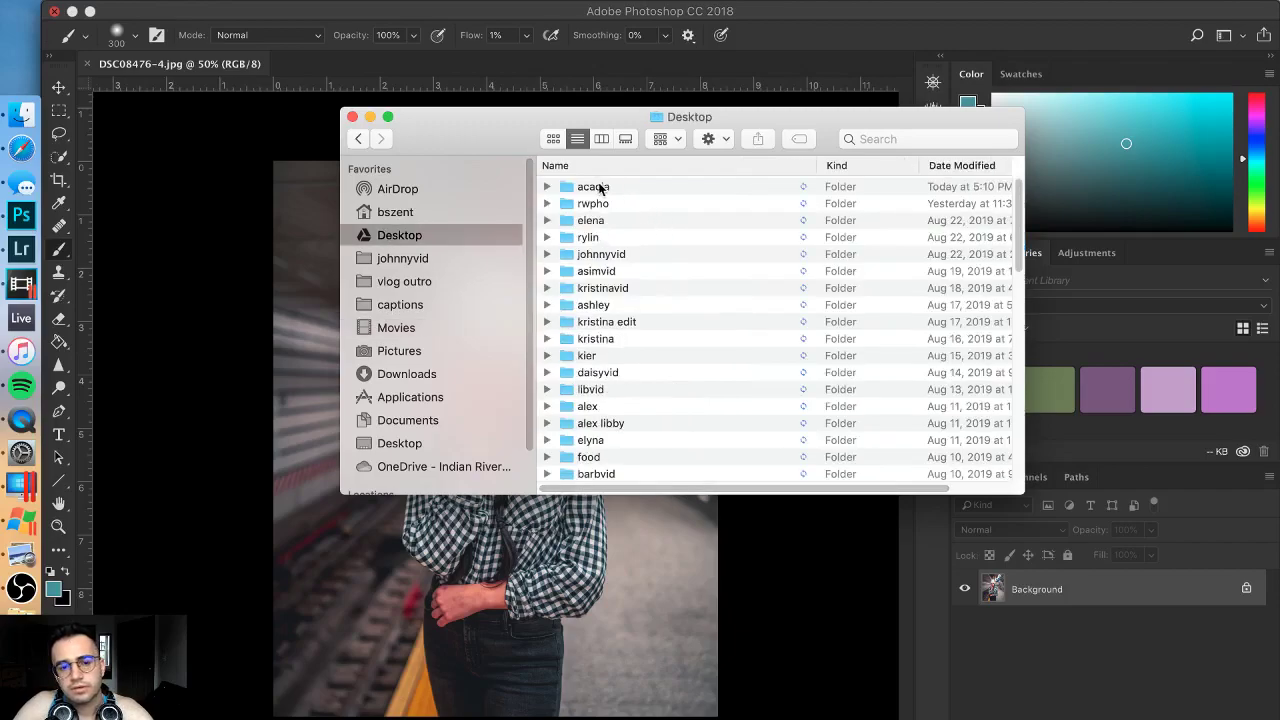
left_click(600, 187)
double_click(600, 187)
left_click(599, 186)
key("space")
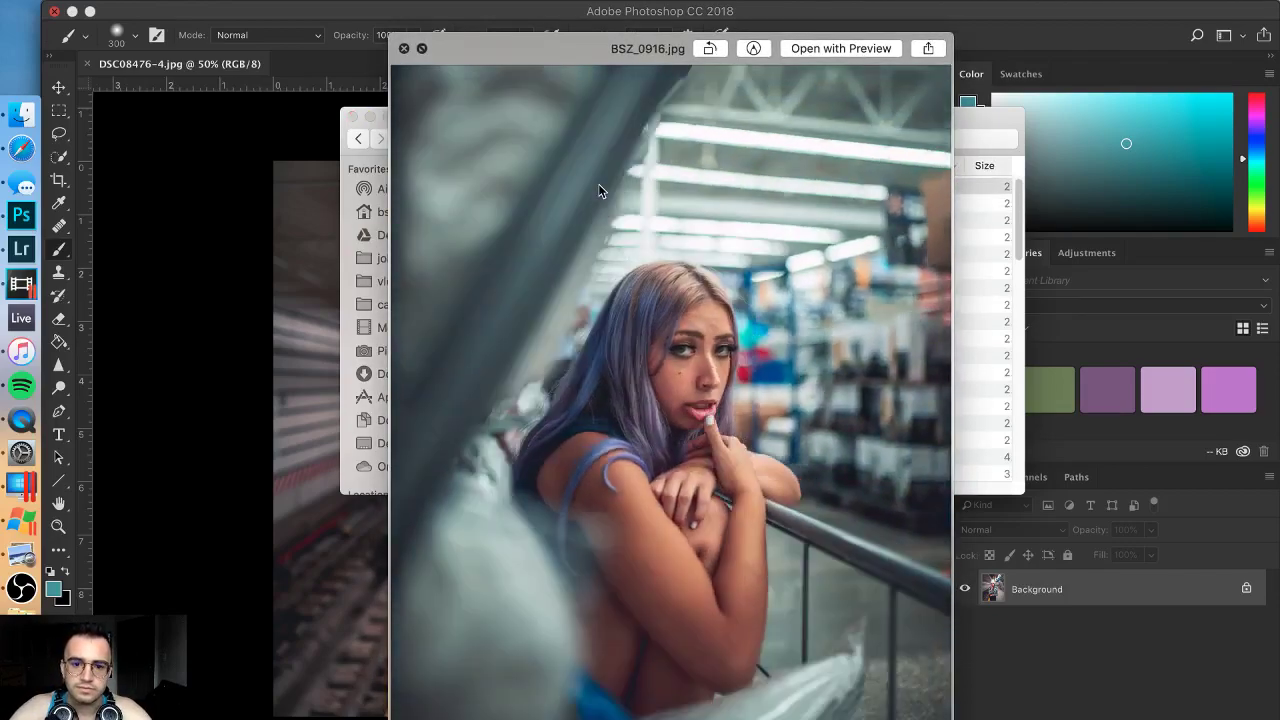
Step: Preview the exported photos through BSZ_0617.jpg, declining the incoming call, and close the preview
key("Down")
key("Down")
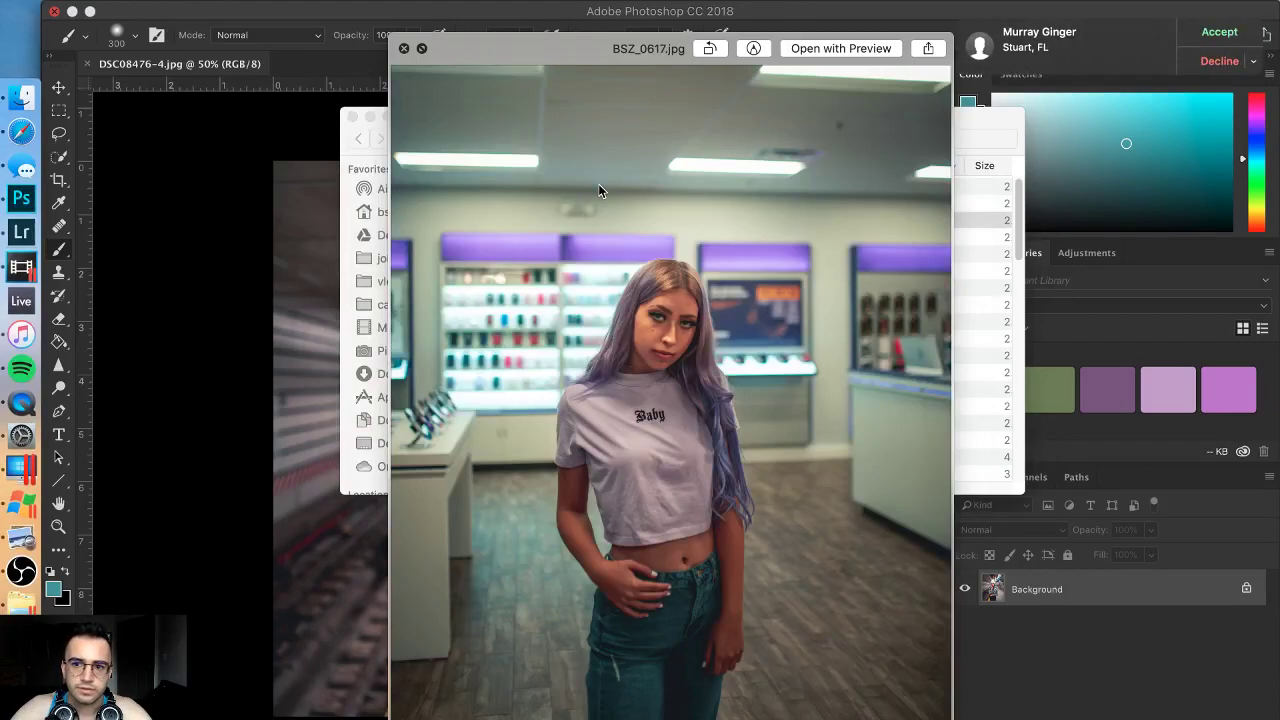
left_click(1207, 66)
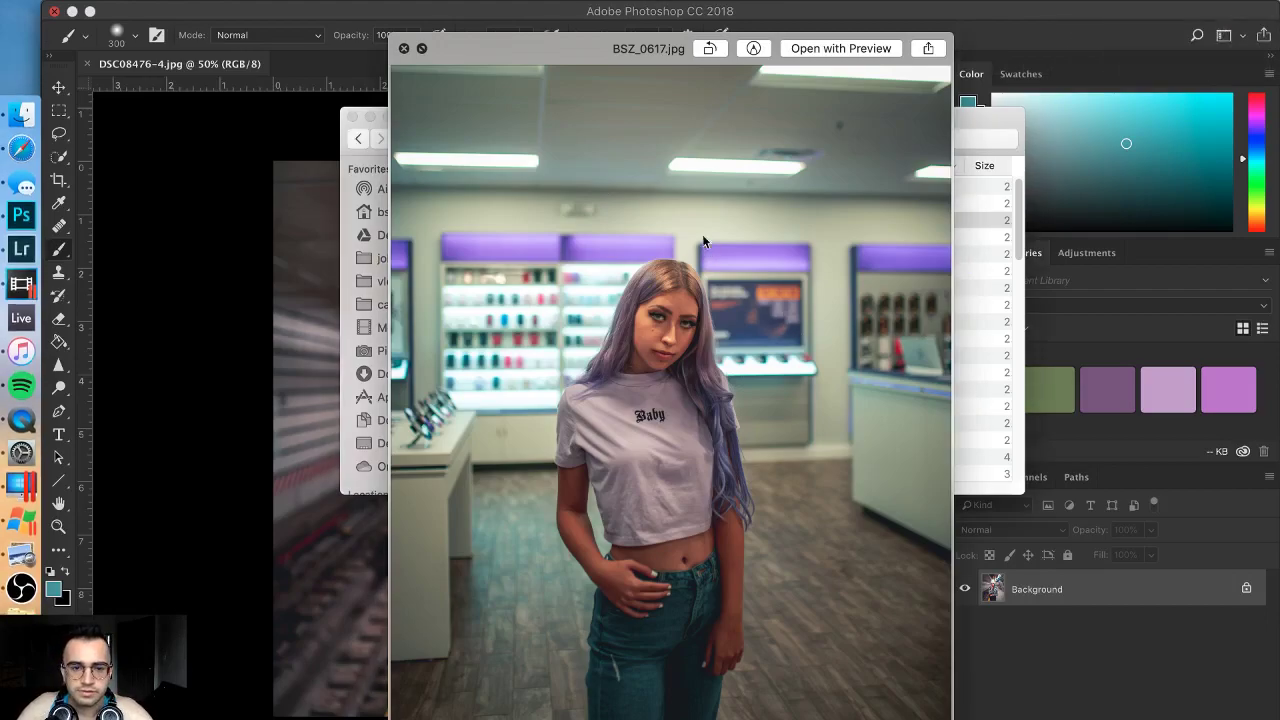
left_click(404, 48)
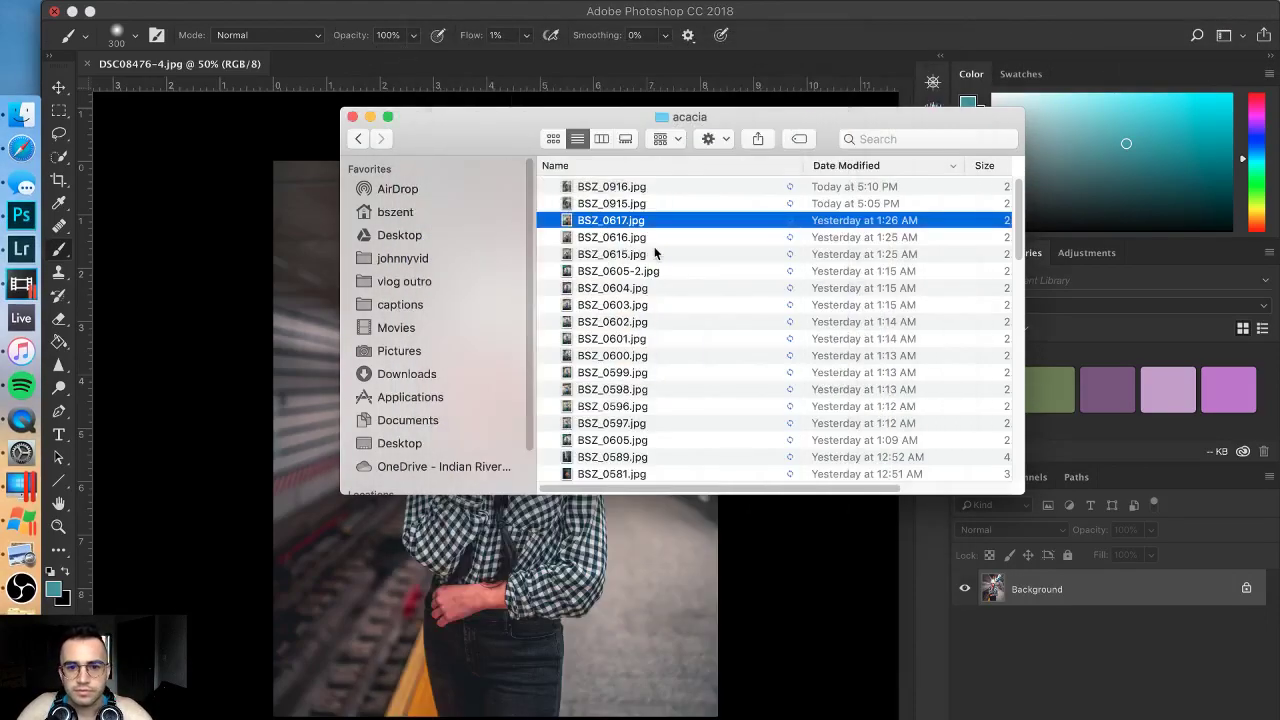
Step: Compare BSZ_0916.jpg with the following exported photos in the preview and return to it
left_click(553, 202)
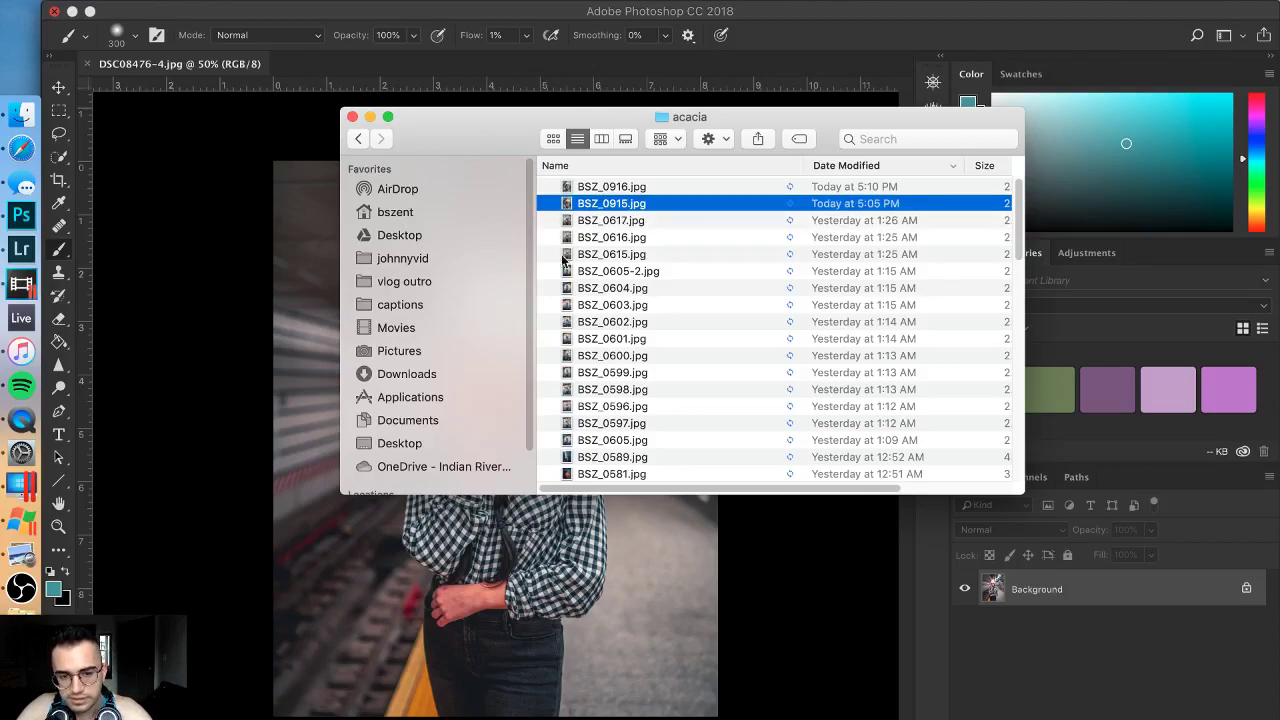
left_click(578, 188)
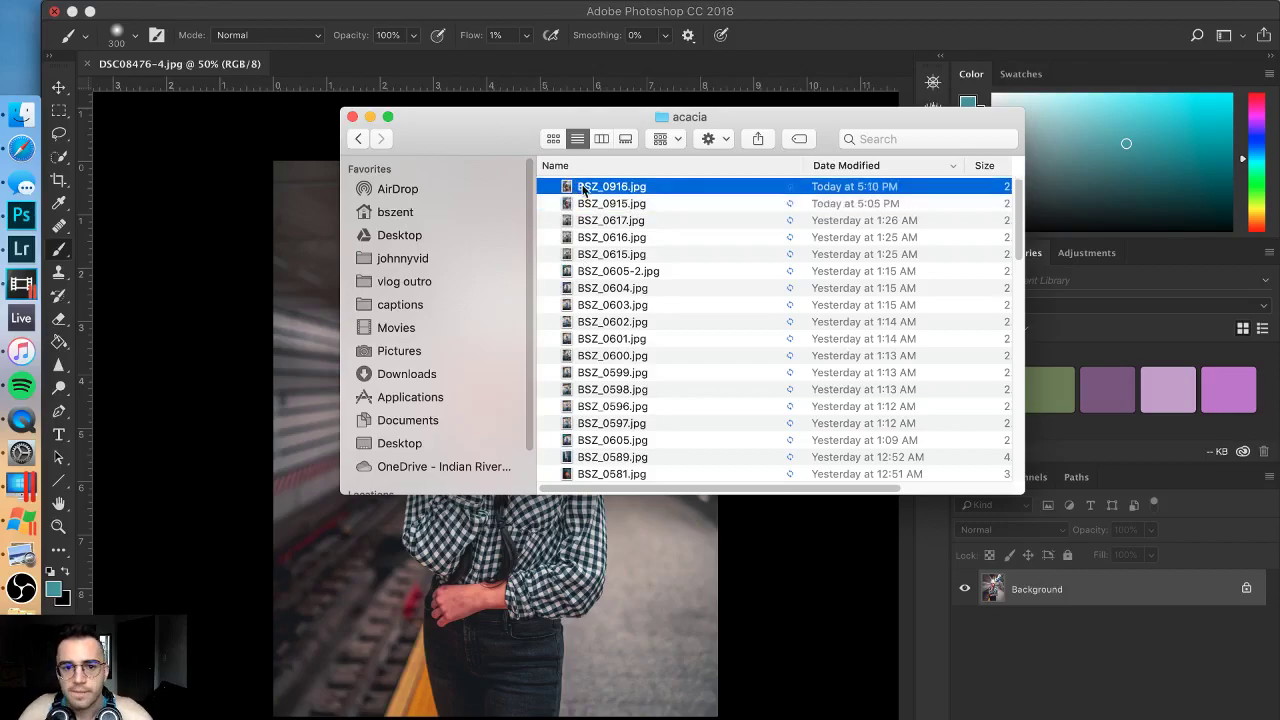
key("space")
key("Down")
key("Down")
key("Up")
key("Up")
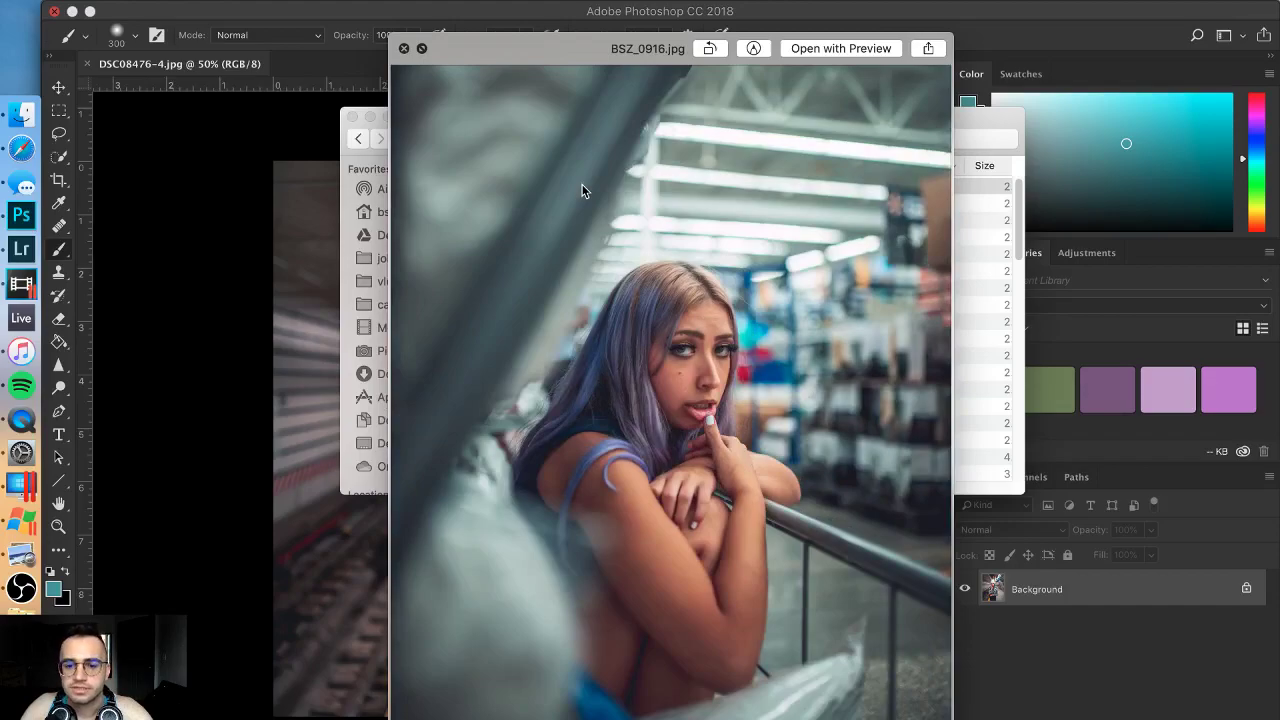
key("space")
Step: Open BSZ_0916.jpg as a new Photoshop document and enlarge the view on the face
left_click_drag(585, 186, 375, 60)
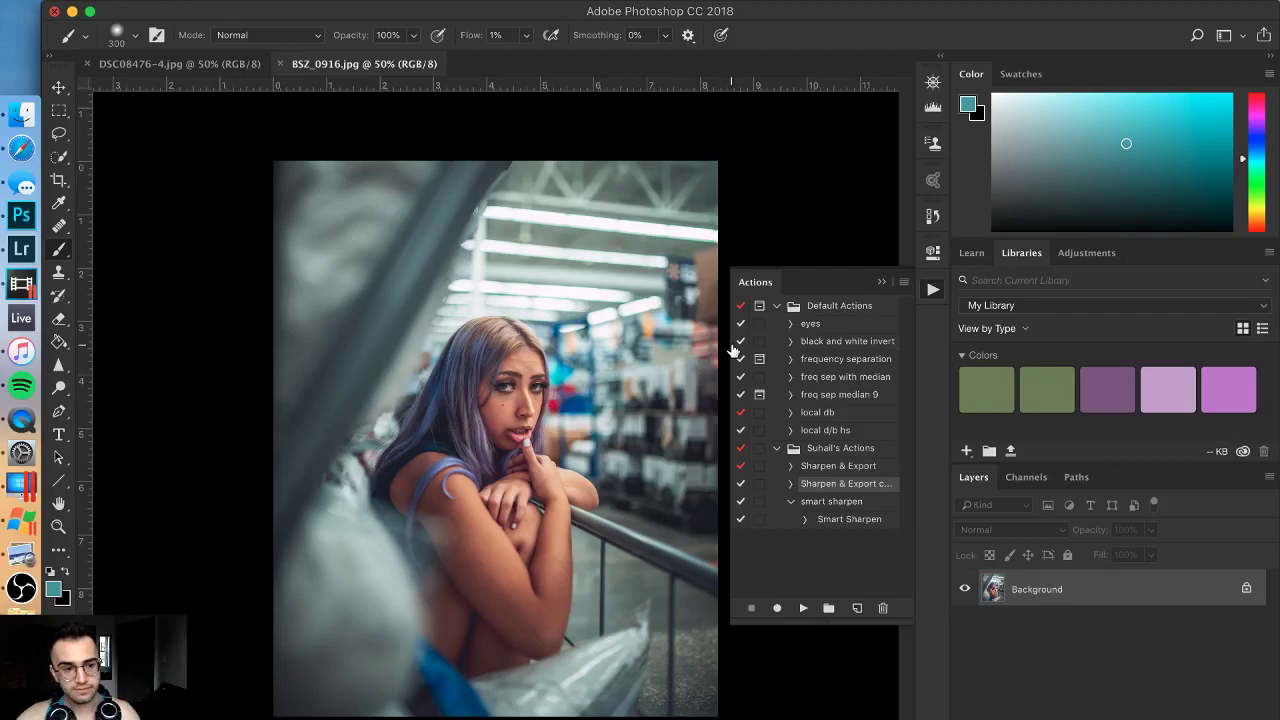
left_click(28, 594)
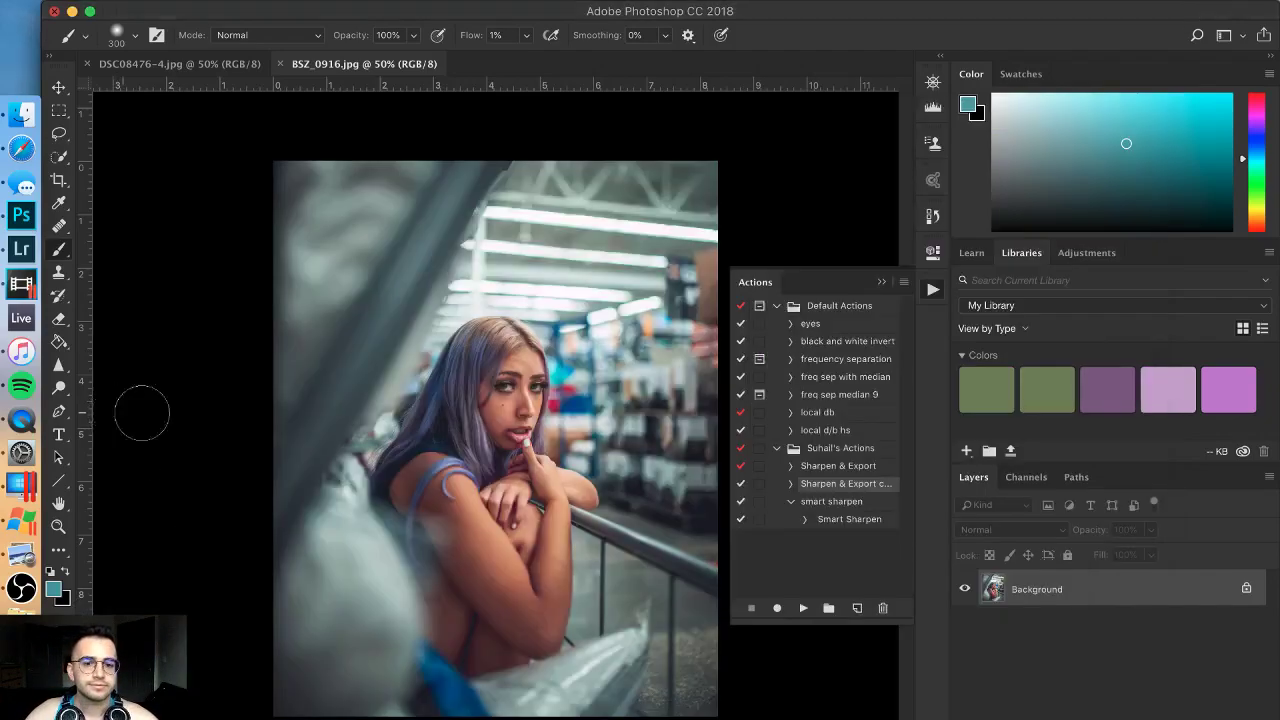
left_click(120, 418)
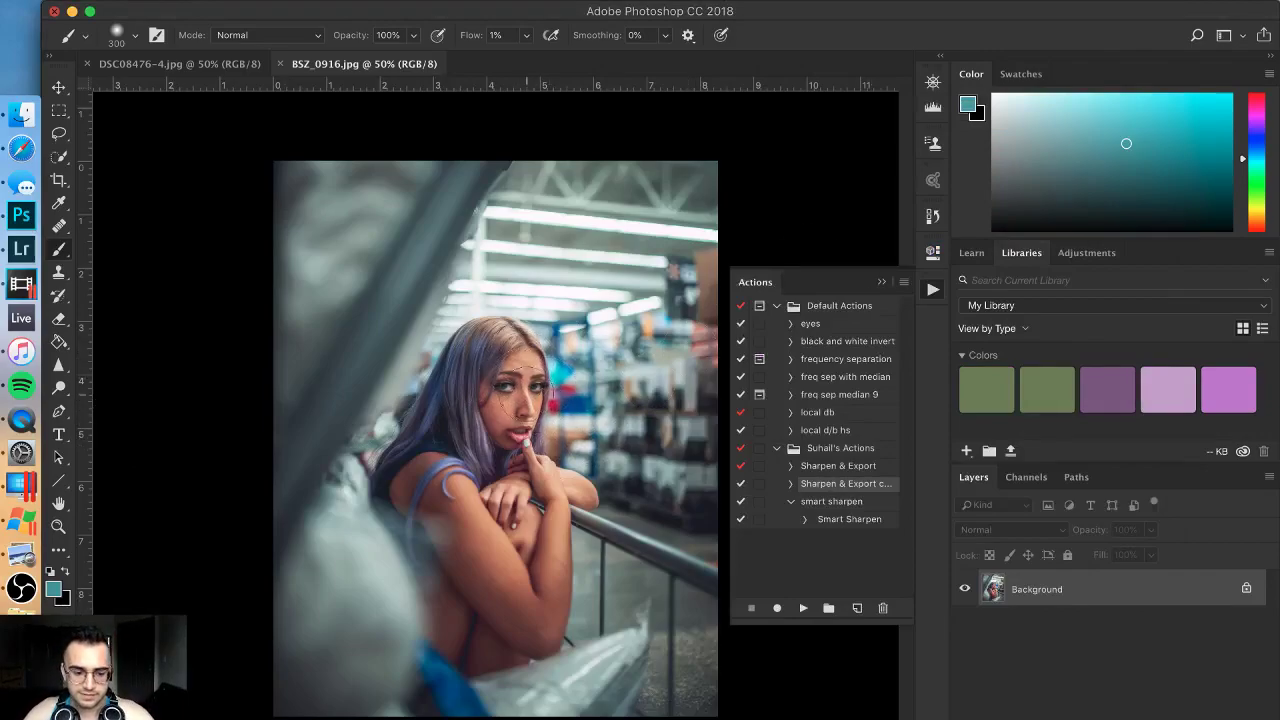
scroll(507, 372, "up", 6)
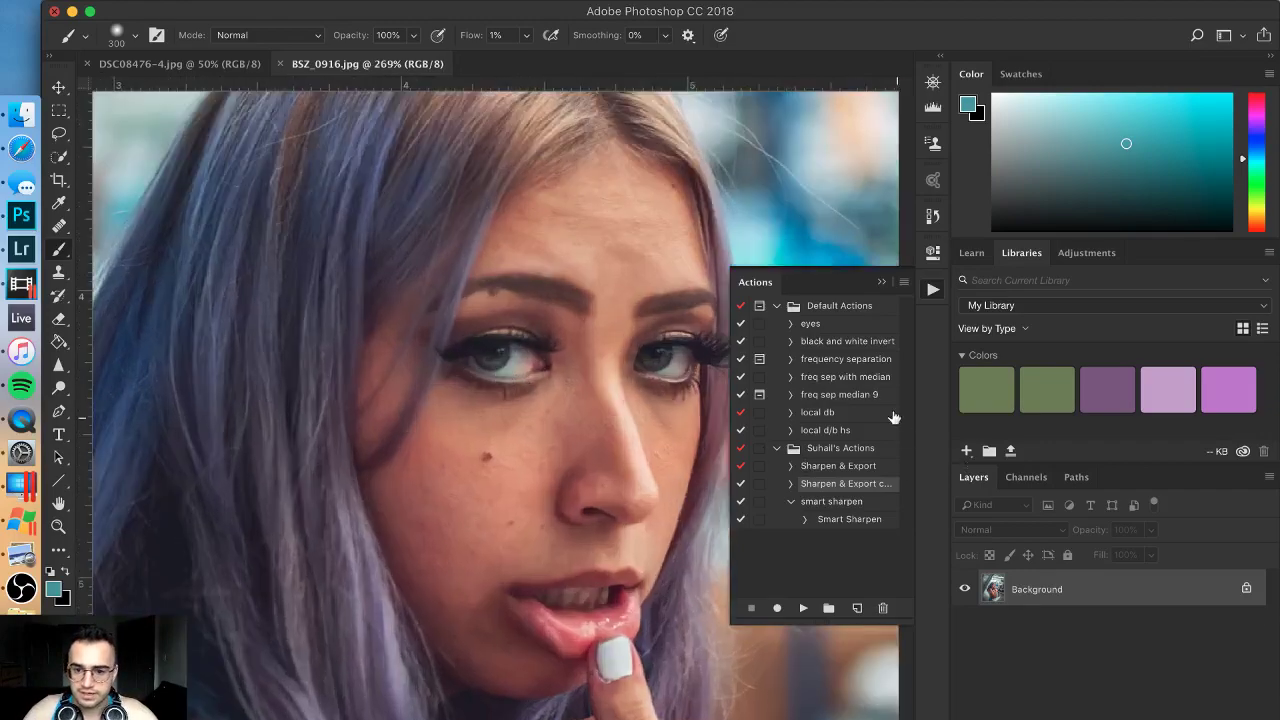
Step: Run the frequency separation action on BSZ_0916.jpg with a Gaussian Blur radius of 2.5 pixels, comparing the blur preview first
left_click(841, 361)
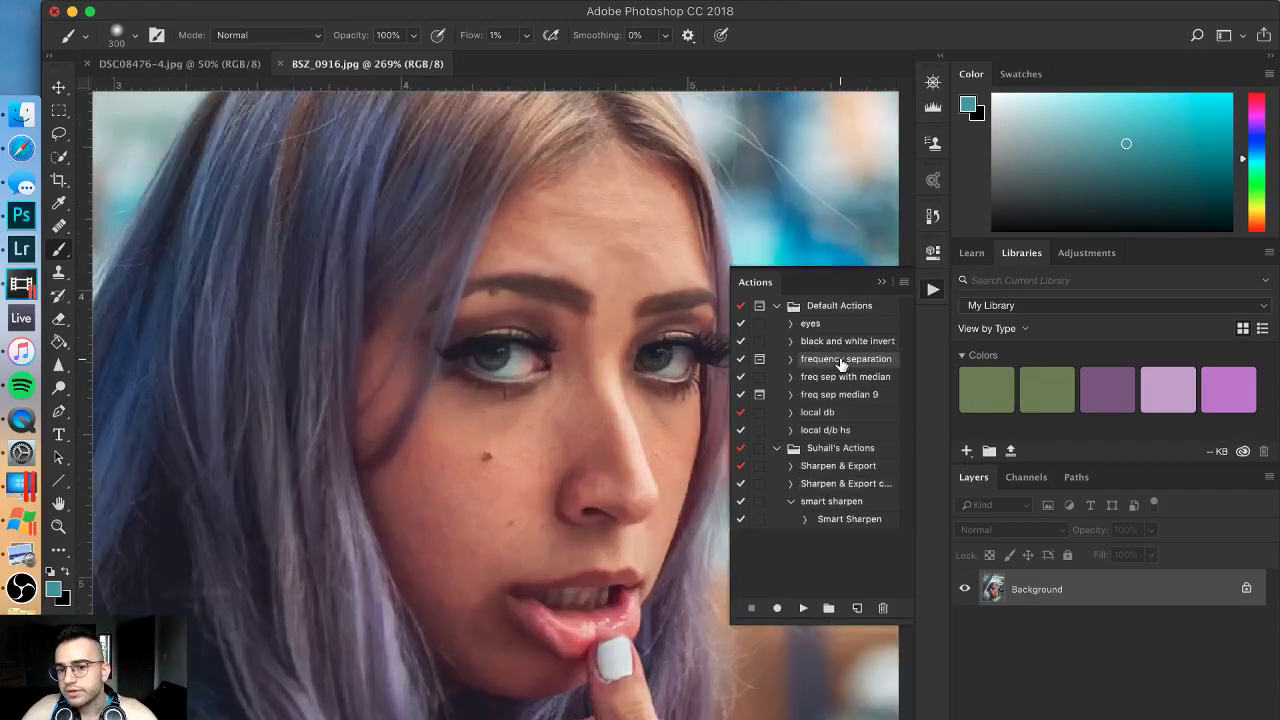
left_click(803, 609)
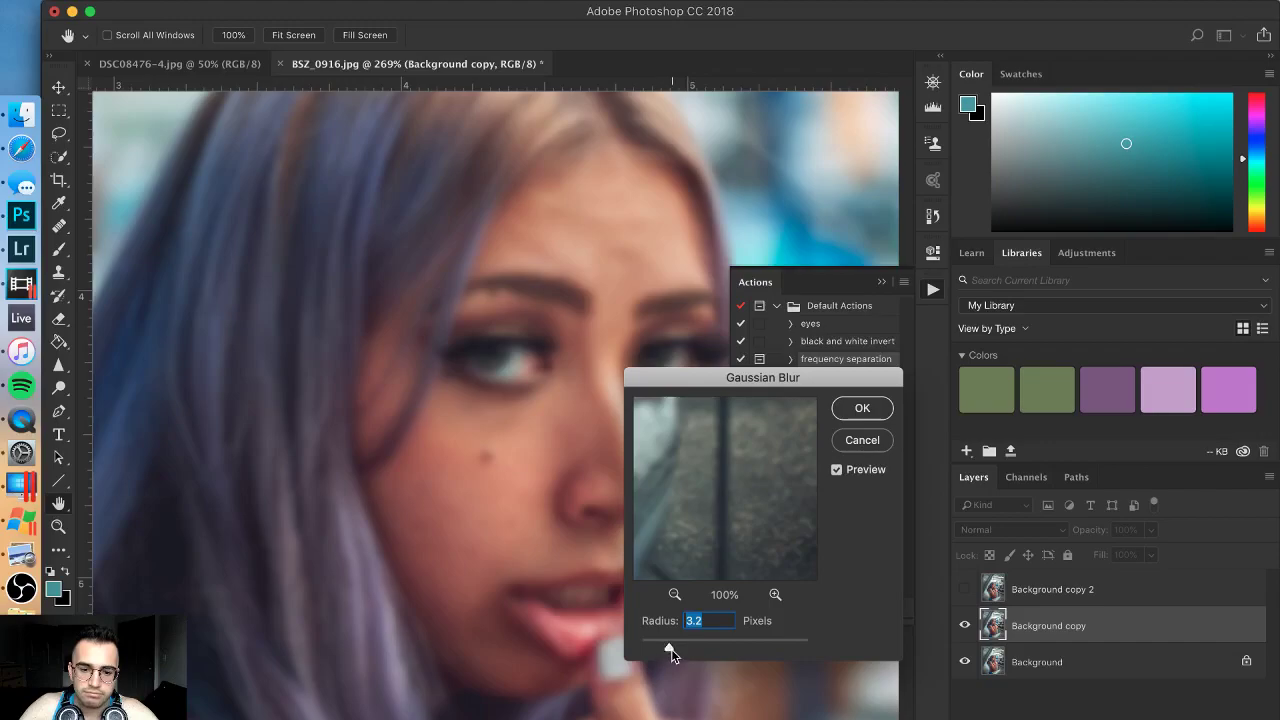
mouse_move(681, 649)
left_mouse_down()
mouse_move(648, 651)
mouse_move(663, 646)
left_mouse_up()
left_click(837, 470)
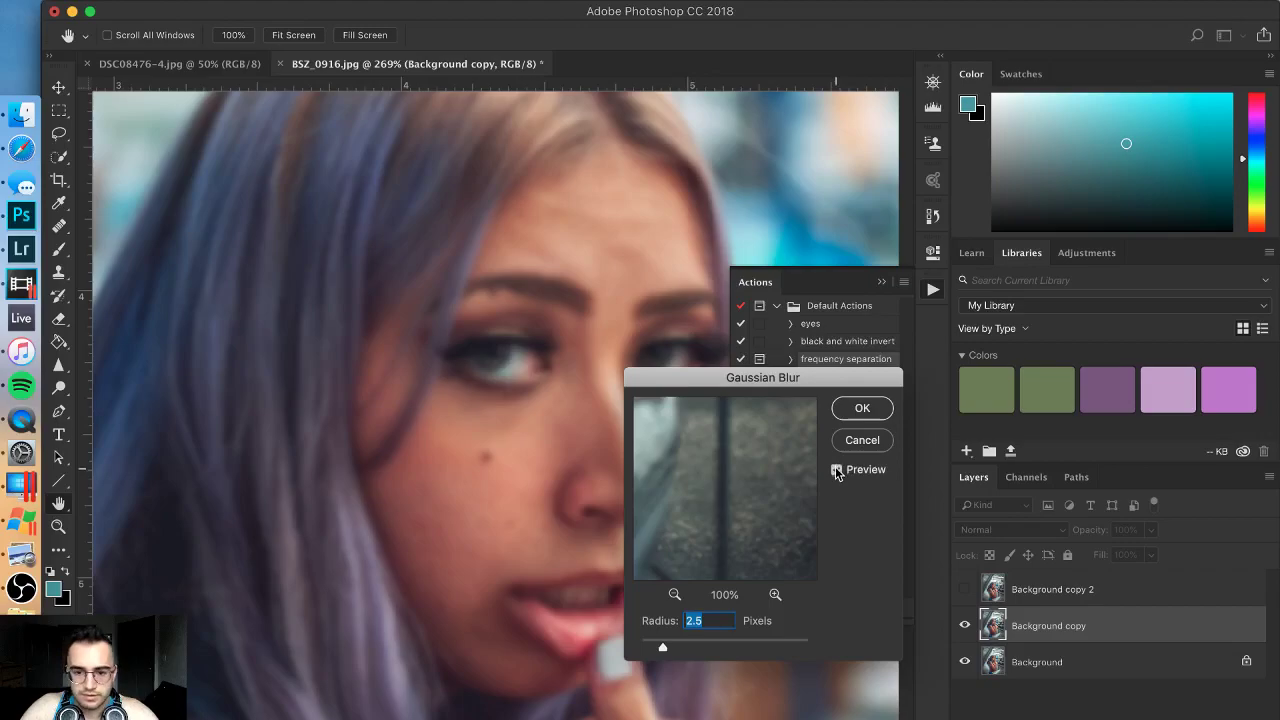
left_click(837, 470)
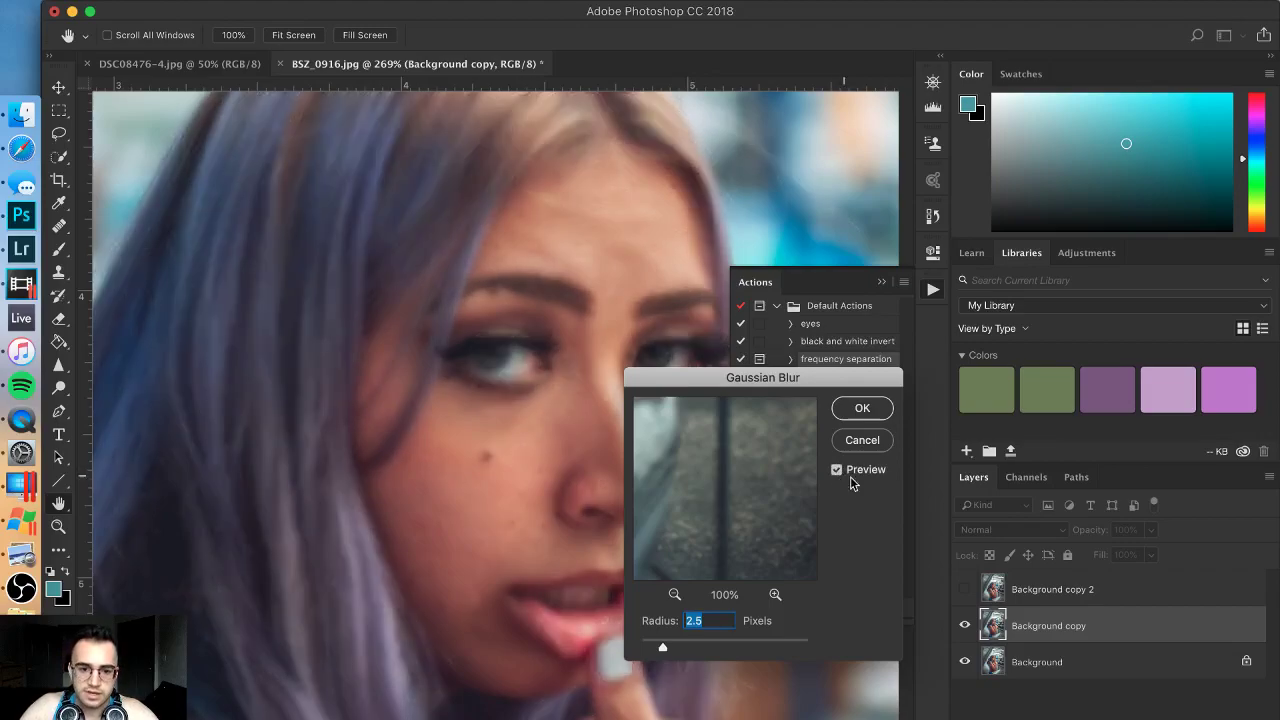
left_click(863, 411)
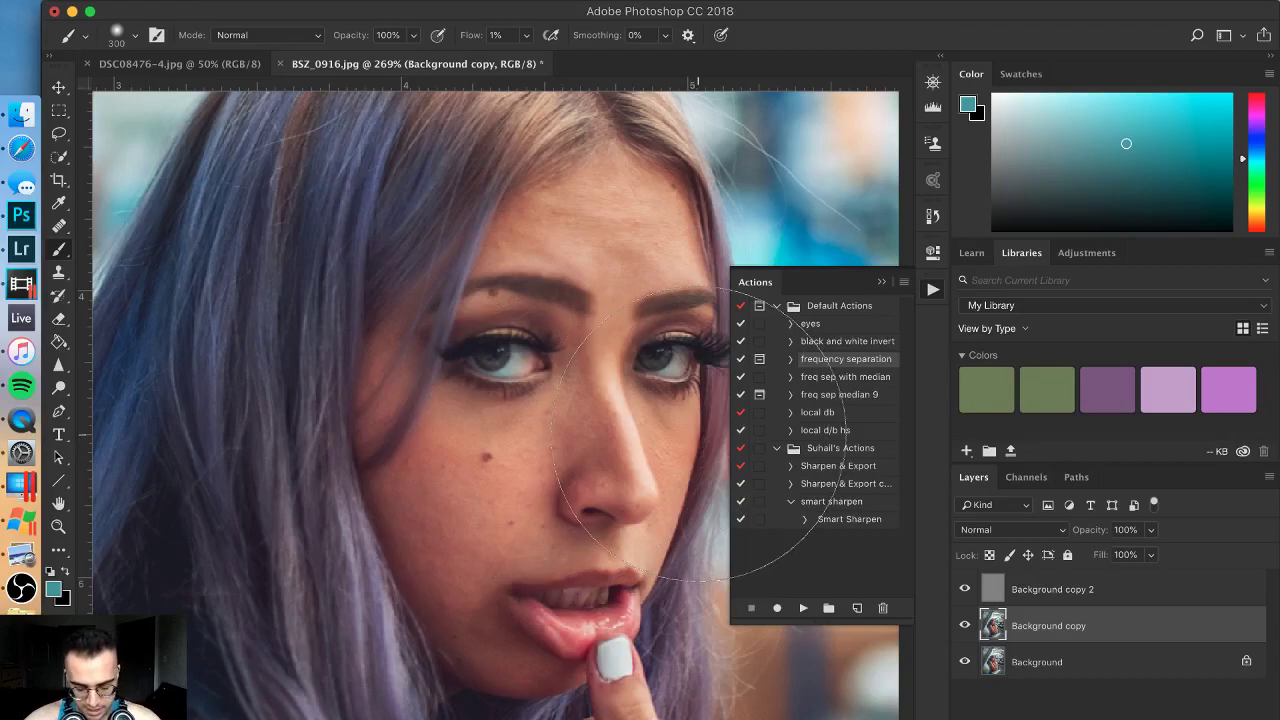
Step: Blend the forehead's skin tones on the Background copy layer using the Mixer Brush at size 60
key("bracketleft")
key("bracketleft")
key("bracketleft")
key("bracketleft")
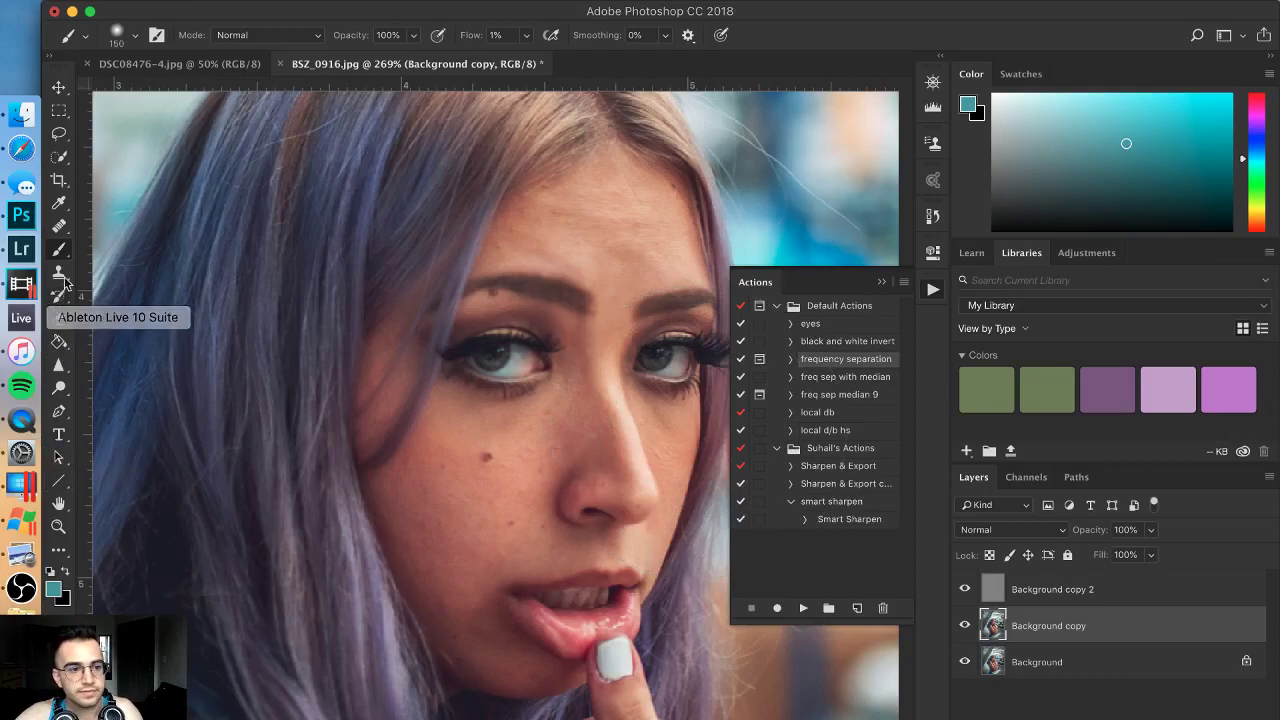
right_click(58, 249)
left_click(150, 295)
key("bracketleft")
key("bracketleft")
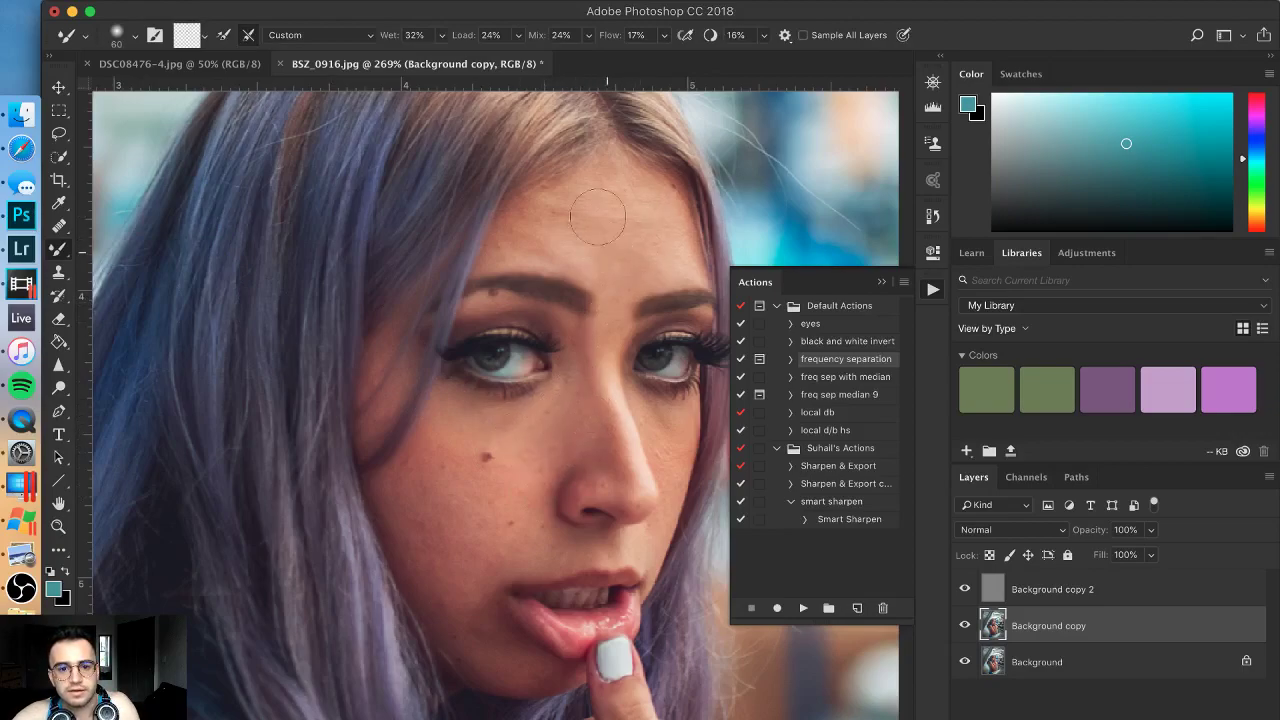
key("bracketleft")
key("bracketleft")
key("bracketleft")
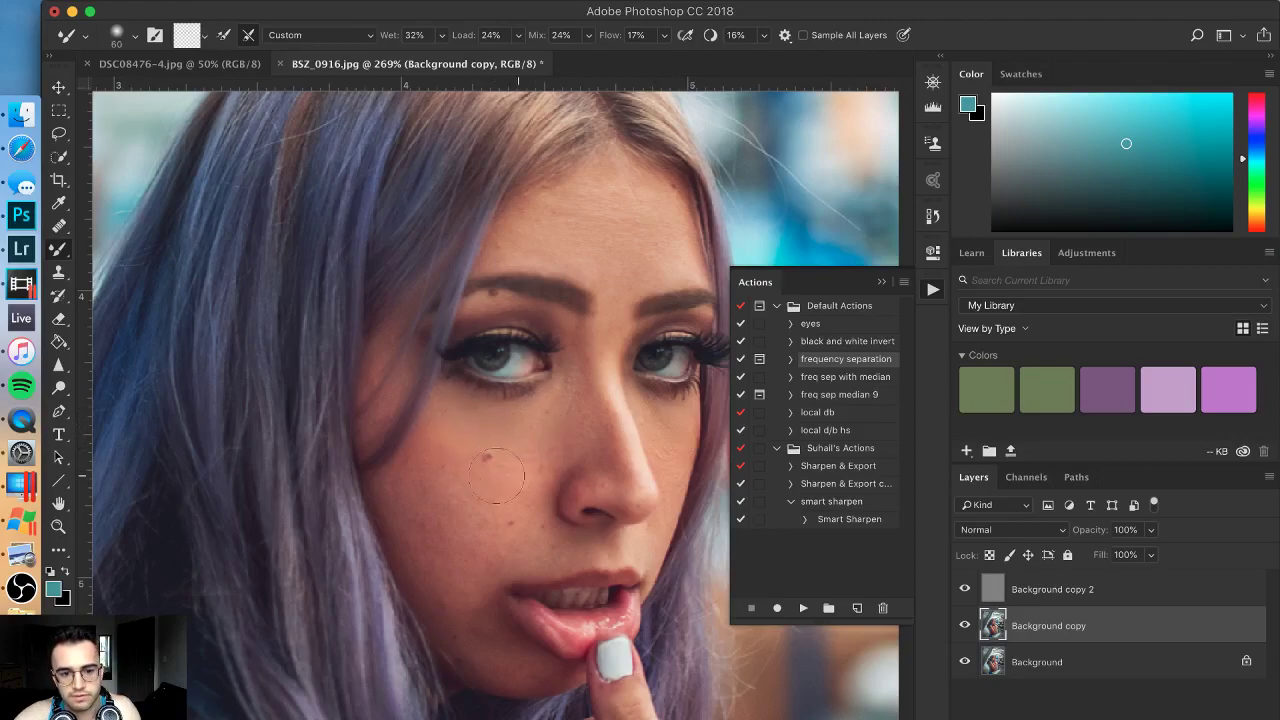
Step: Blend the skin tones on the cheek, jaw and nose with the Mixer Brush, varying its size between 20 and 70
key("bracketright")
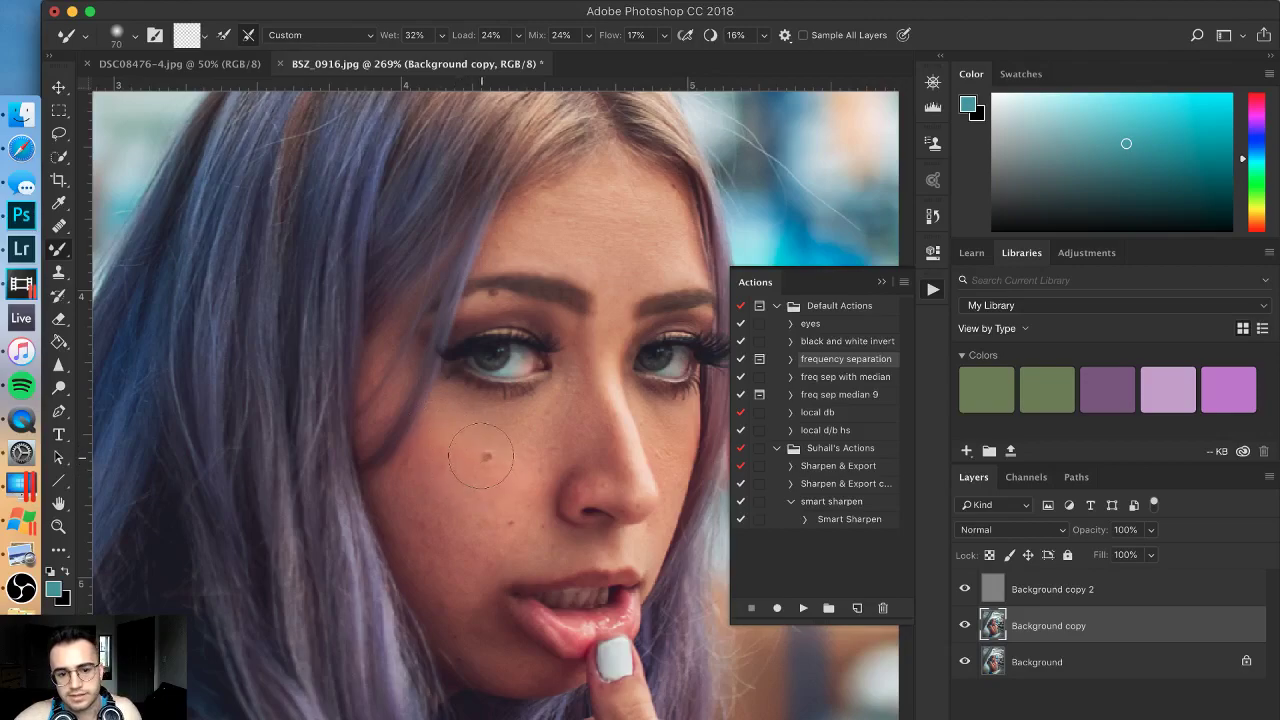
key("bracketright")
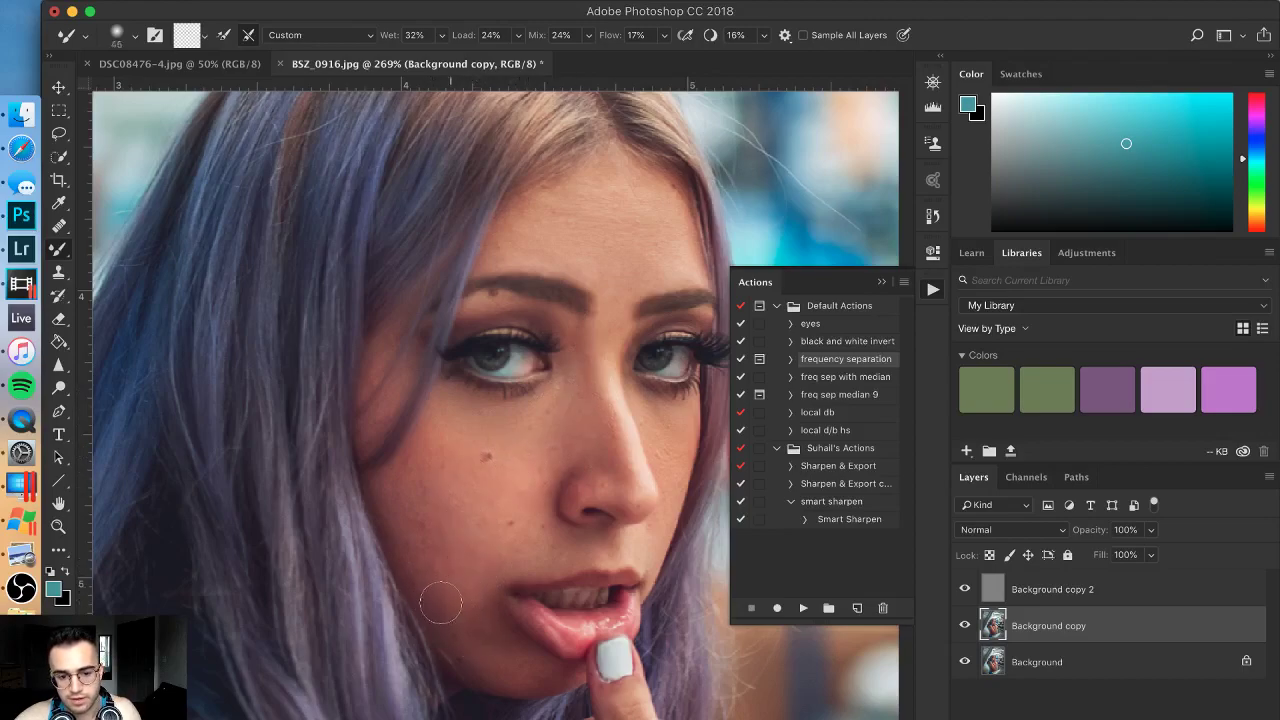
key("bracketright")
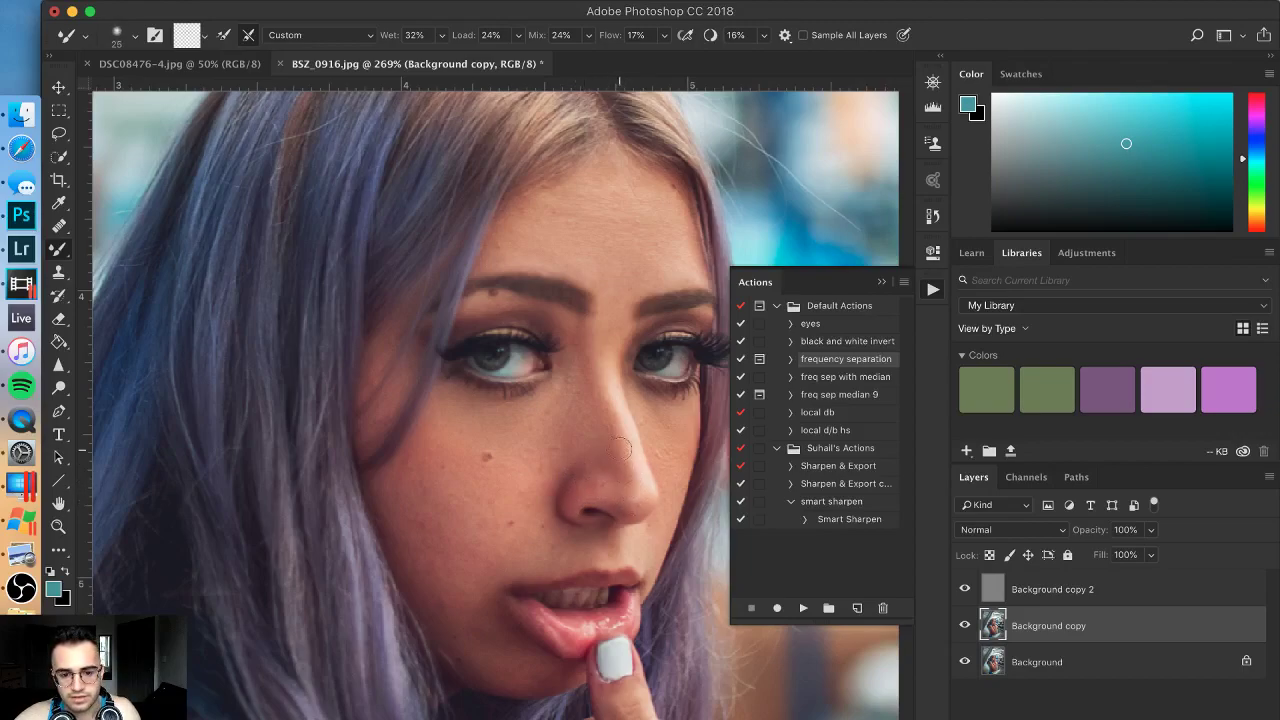
key("bracketright")
key("bracketleft")
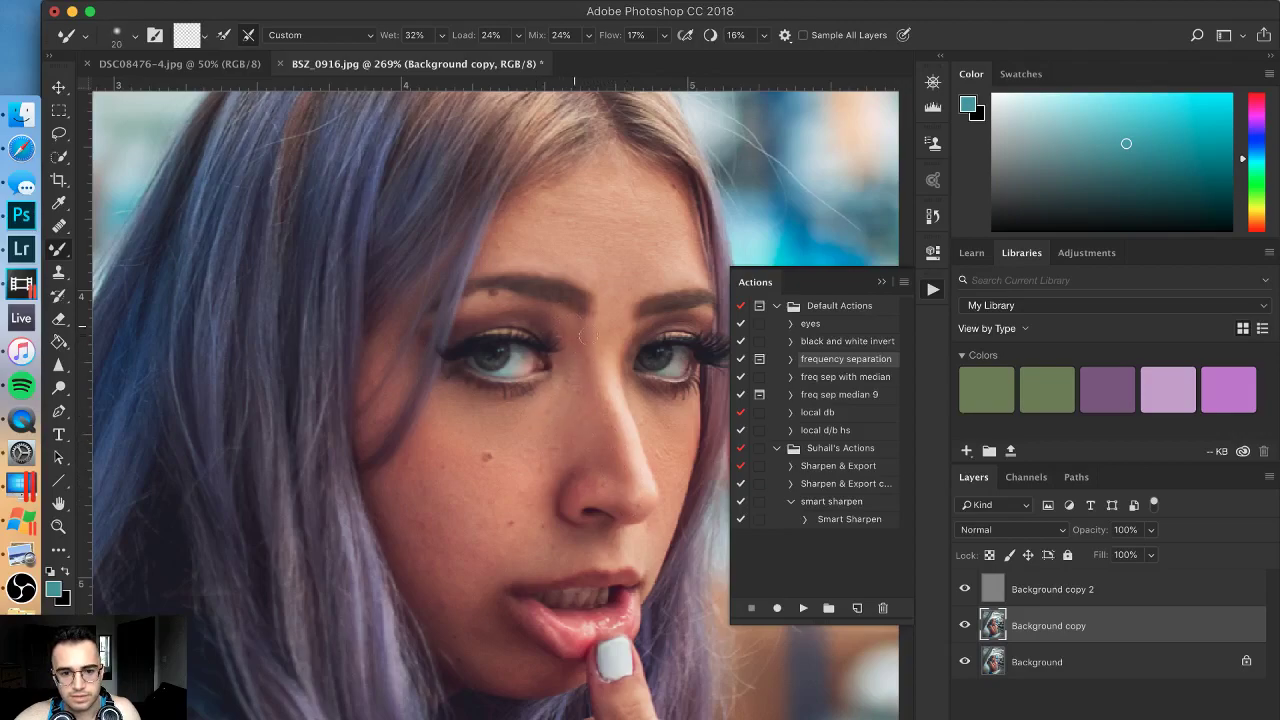
key("bracketright")
key("bracketleft")
key("bracketright")
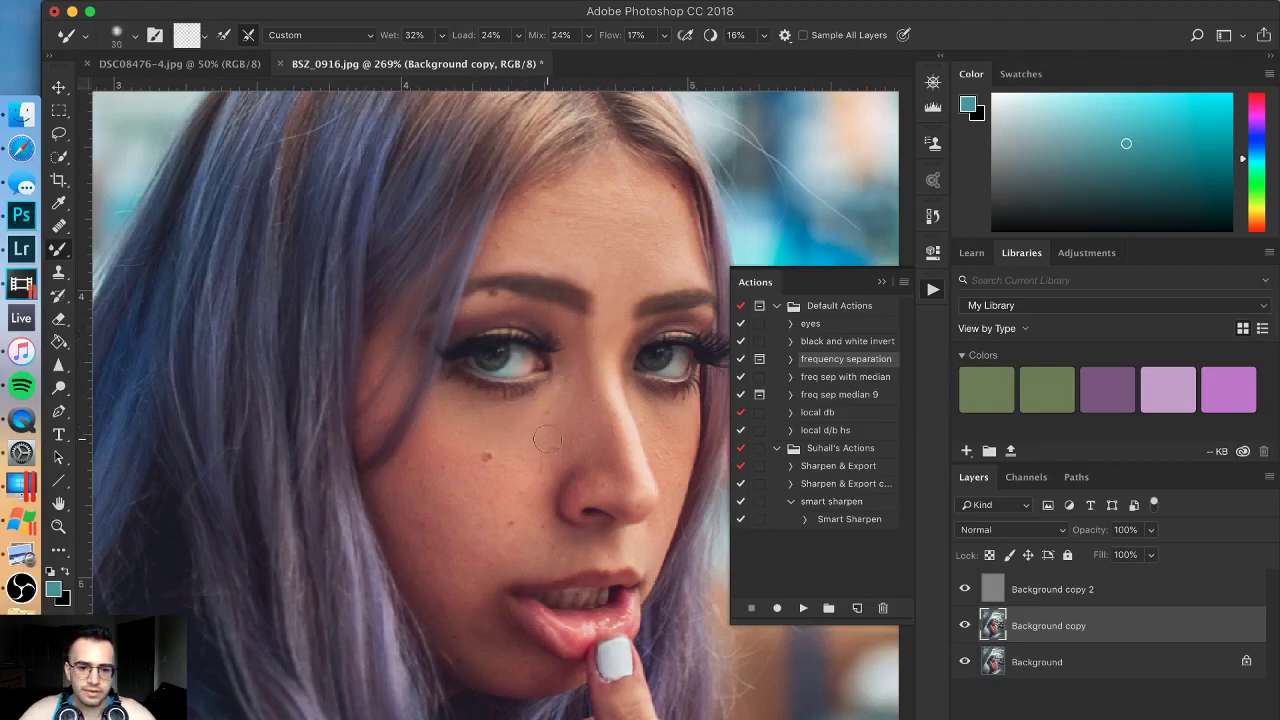
Step: Collapse the Actions list and smooth the skin around the mouth and lower cheek with the Mixer Brush at size 40
scroll(680, 488, "down", 6)
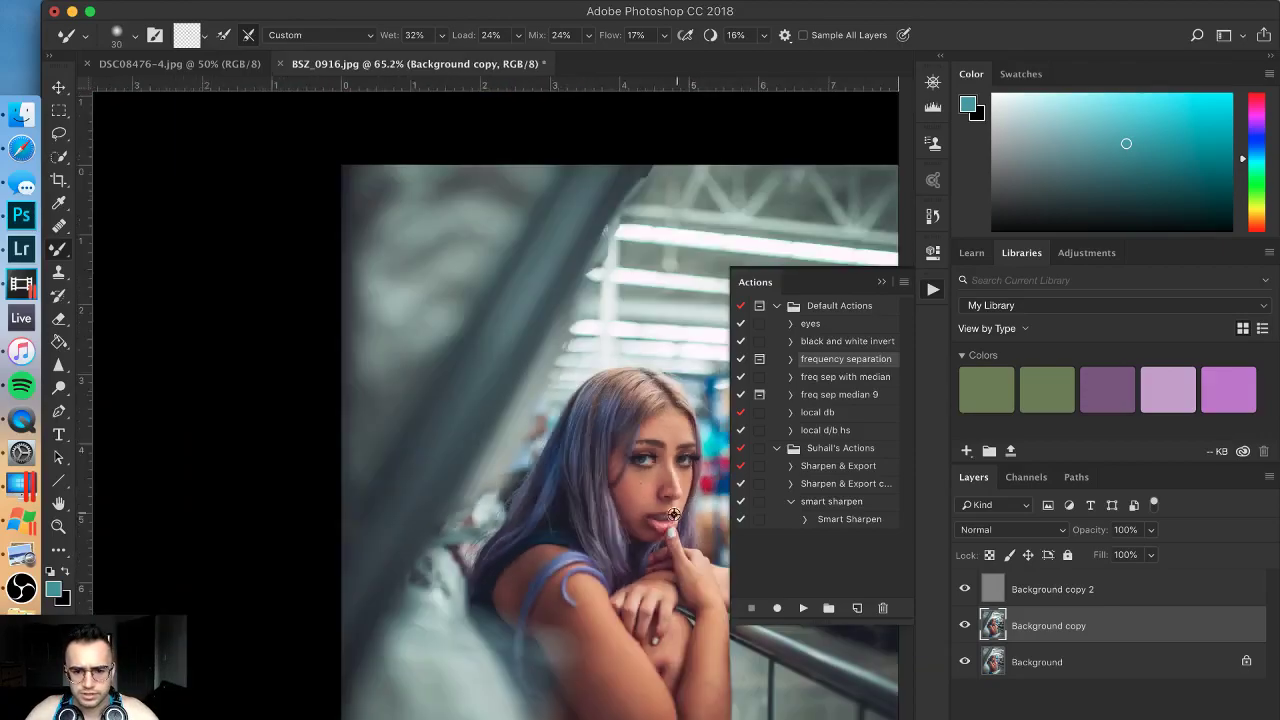
left_click(882, 287)
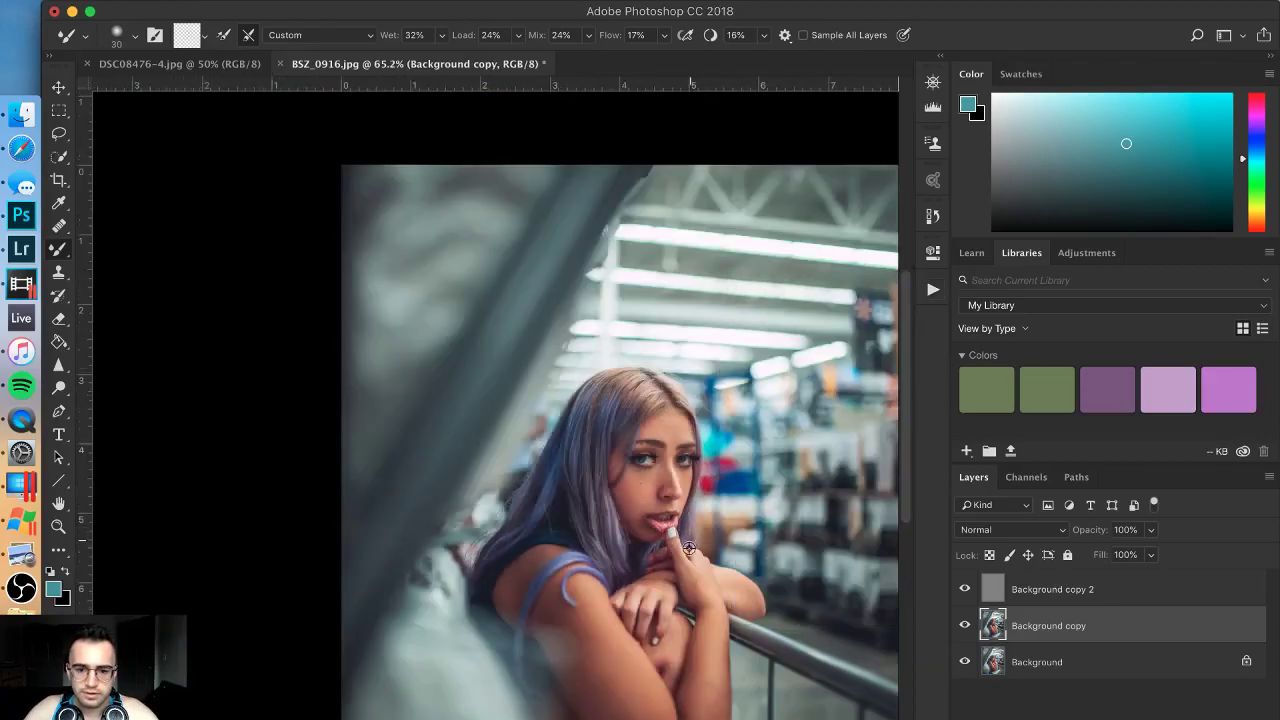
scroll(684, 540, "up", 3)
scroll(630, 480, "up", 2)
scroll(611, 440, "up", 5)
mouse_move(597, 457)
left_mouse_down()
mouse_move(606, 449)
mouse_move(586, 451)
left_mouse_up()
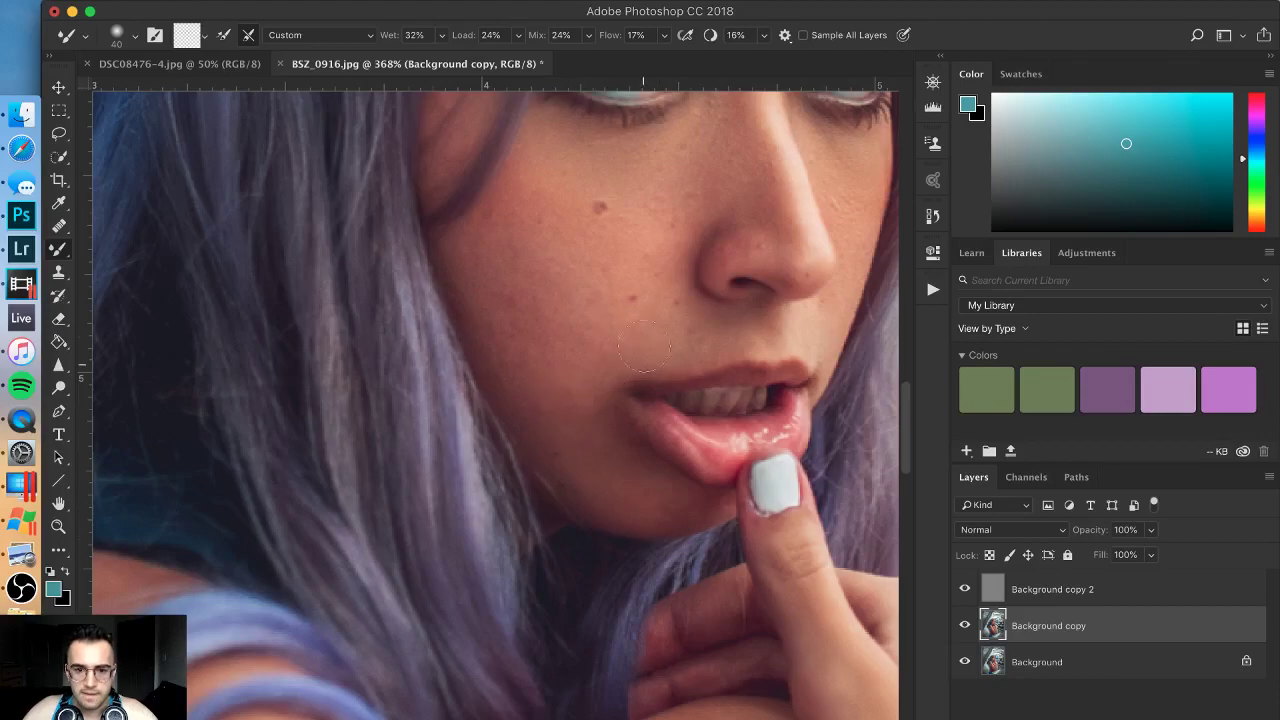
scroll(686, 155, "down", 8)
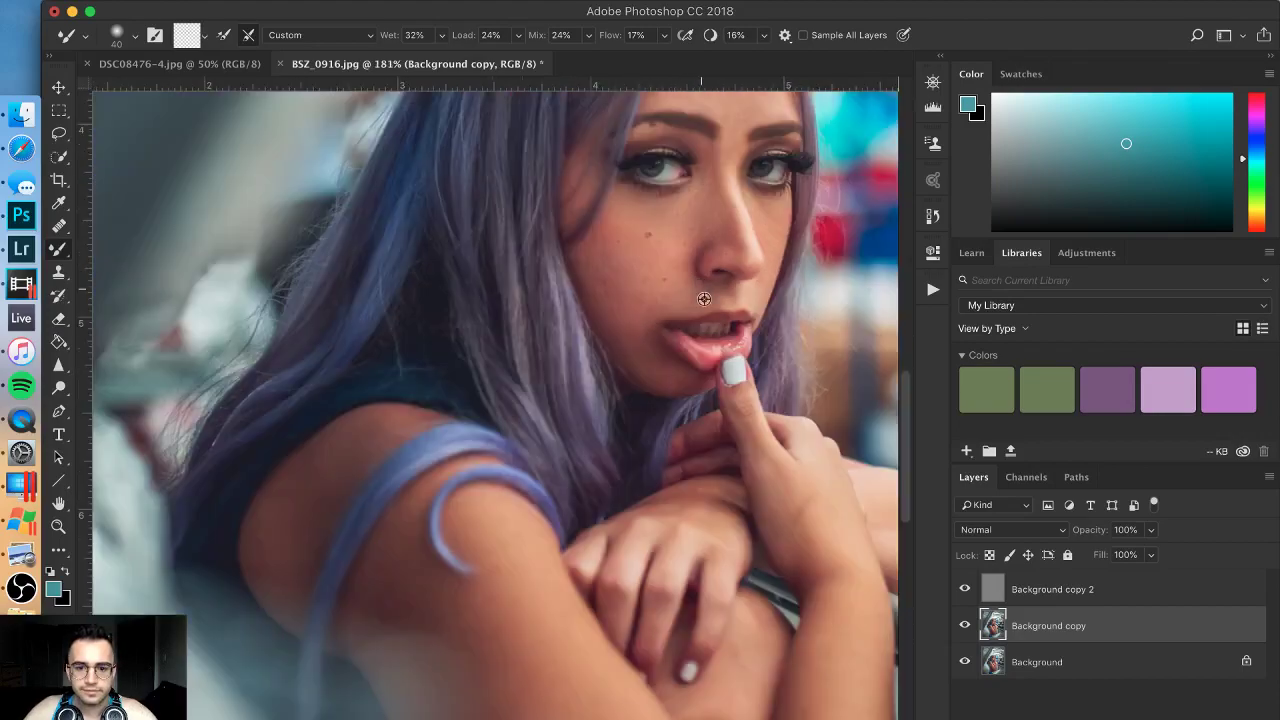
scroll(741, 409, "down", 2)
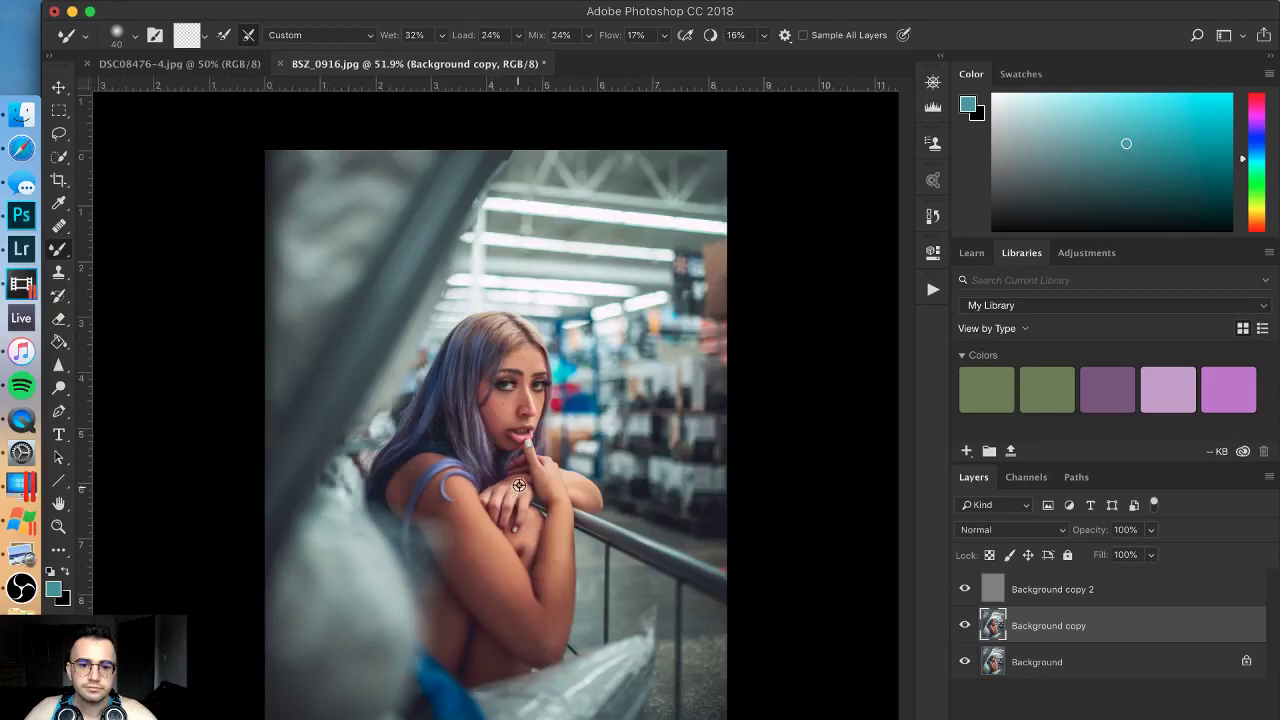
Step: Blend the tones on the raised thumb and its nail with the Mixer Brush, reducing its size from 28 to 8
scroll(527, 480, "up", 6)
left_click_drag(534, 463, 519, 389, "ctrl+alt")
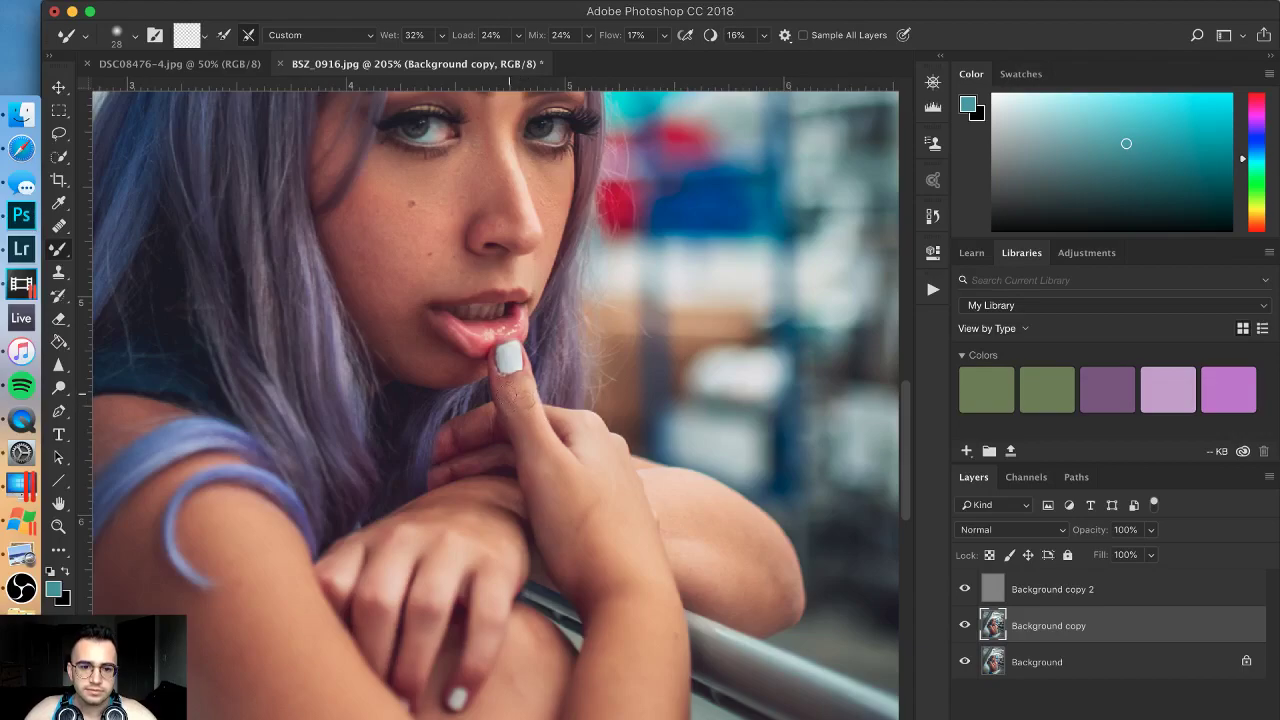
scroll(508, 362, "up", 5)
mouse_move(472, 392)
left_mouse_down("ctrl+alt")
mouse_move(406, 400)
mouse_move(452, 393)
left_mouse_up("ctrl+alt")
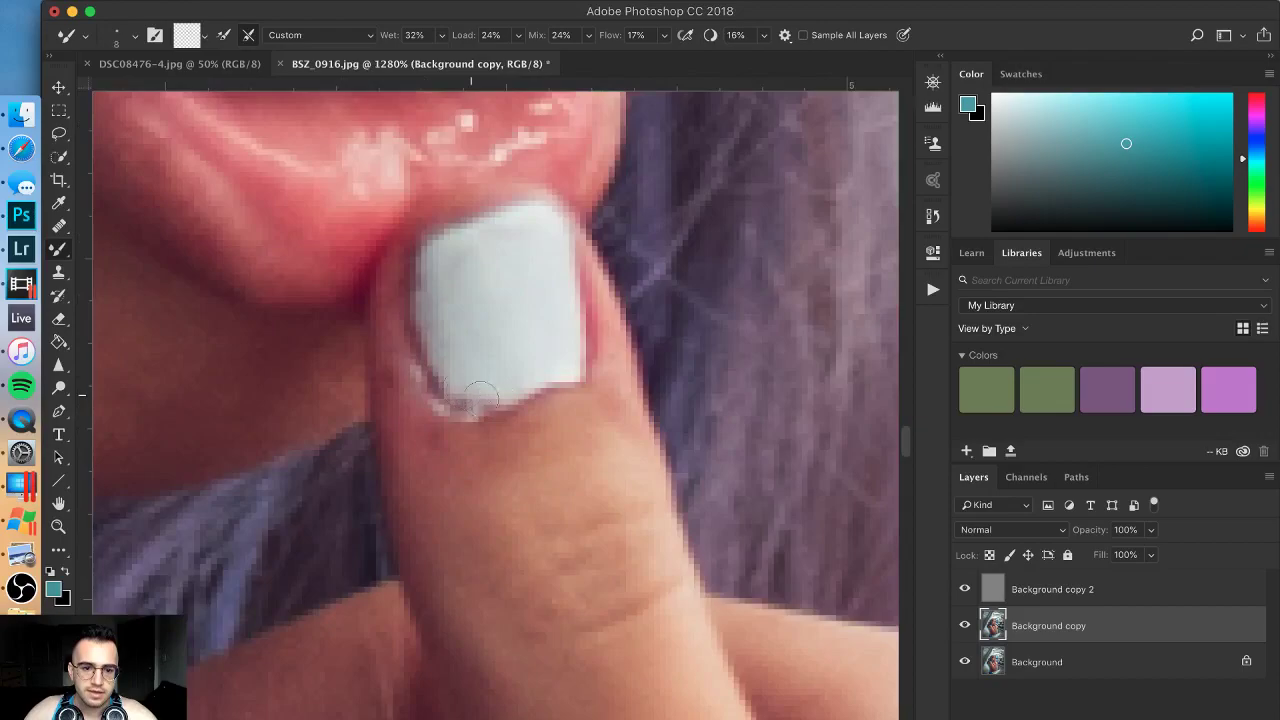
Step: Clean up the thumbnail's texture on the Background copy 2 layer using the Clone Stamp at sizes 5 to 7
left_click(60, 274)
left_click(1036, 594)
left_click_drag(480, 340, 484, 340, "ctrl+alt")
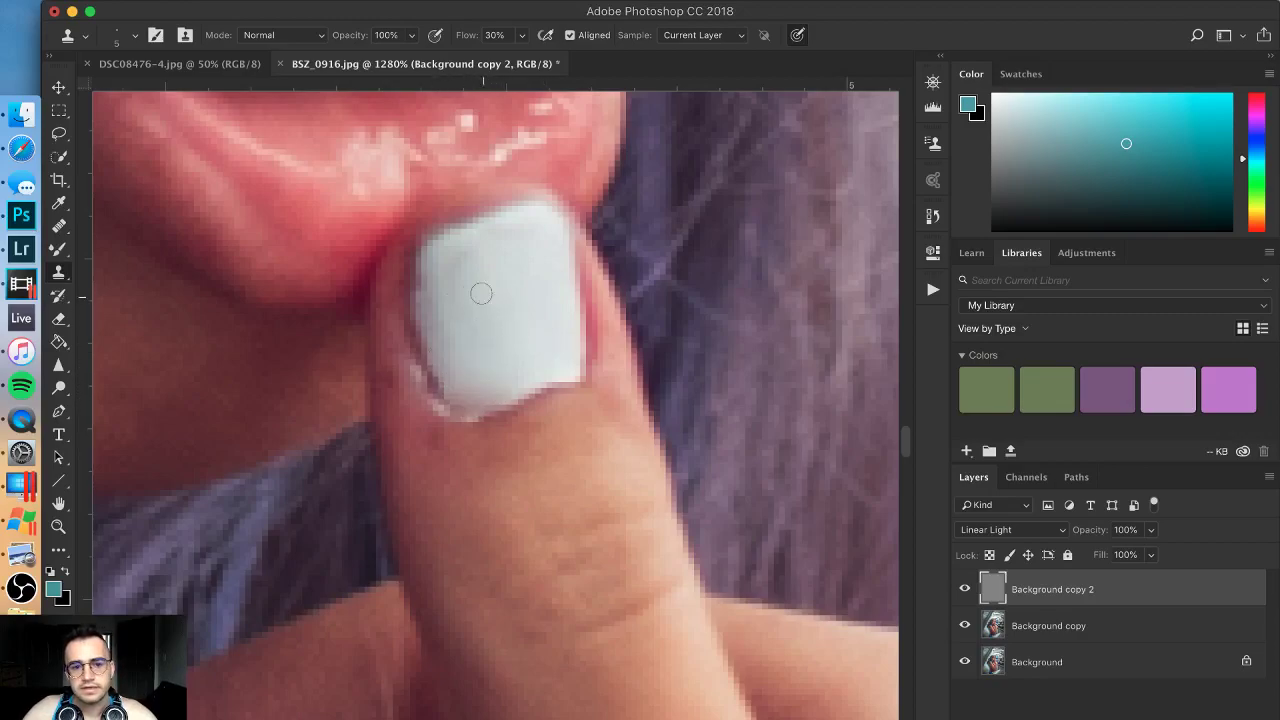
mouse_move(470, 320)
left_mouse_down()
mouse_move(514, 300)
mouse_move(477, 294)
left_mouse_up()
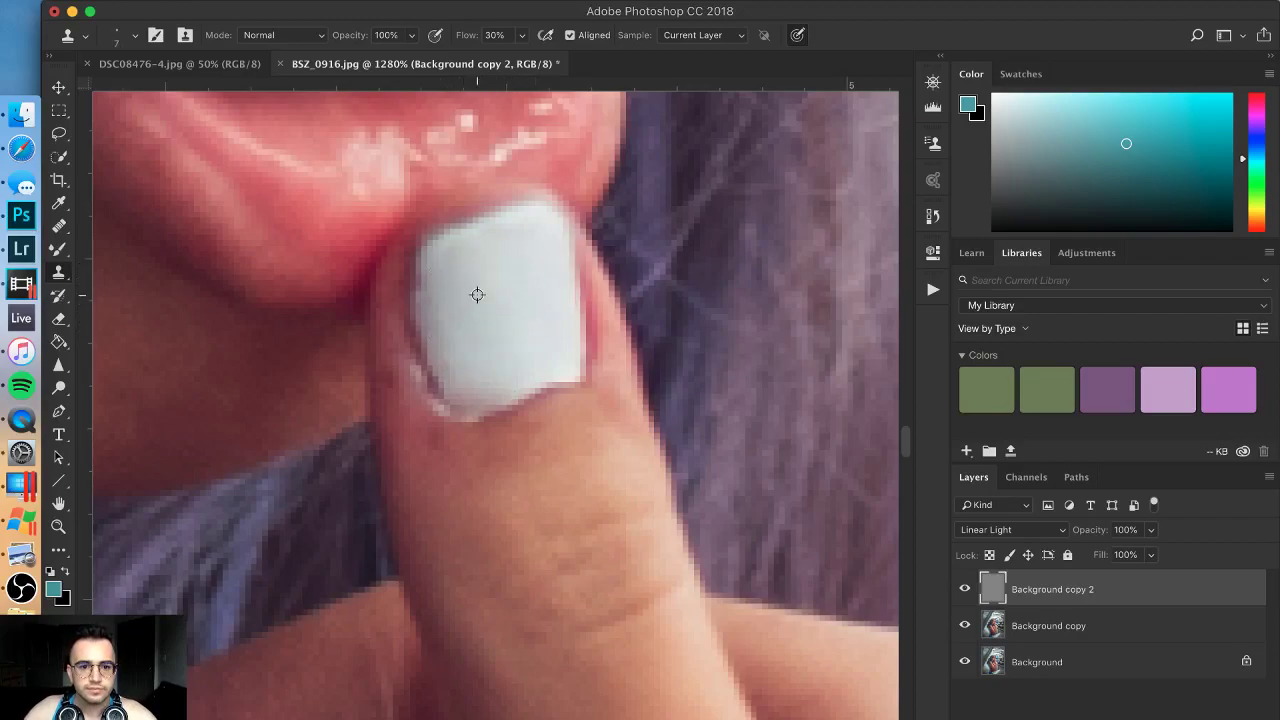
scroll(508, 351, "down", 10)
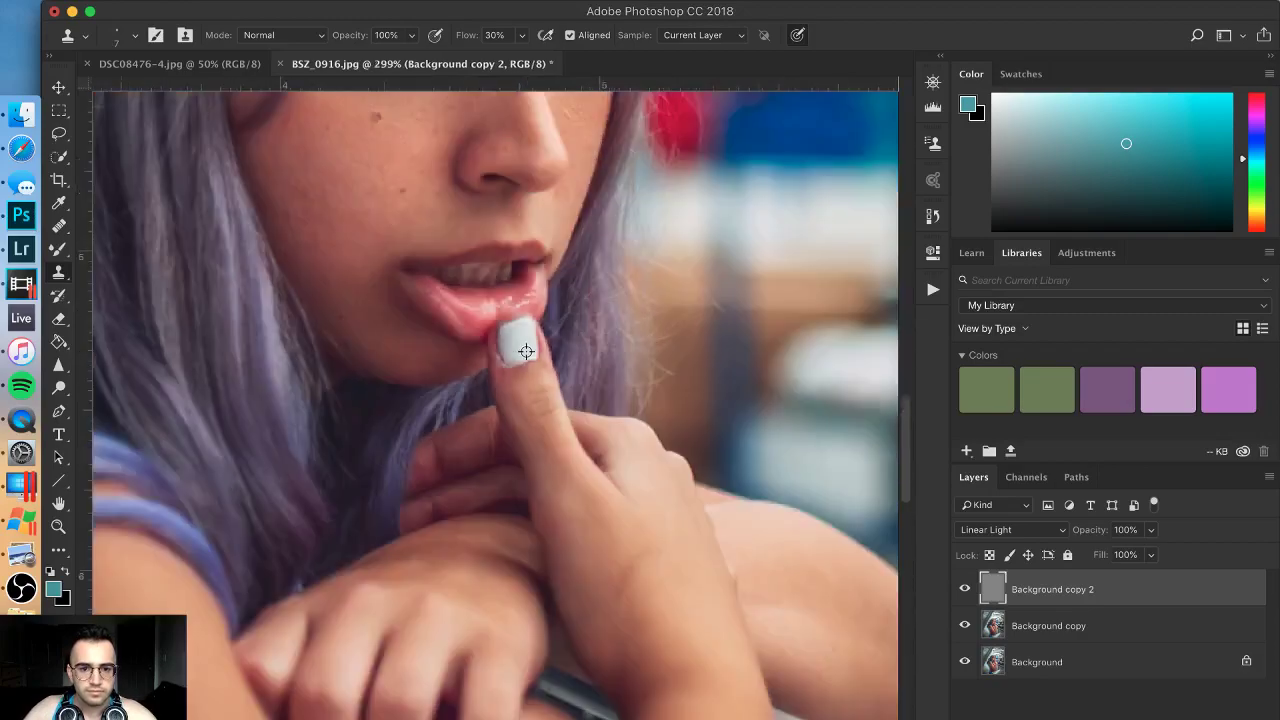
scroll(557, 390, "up", 10)
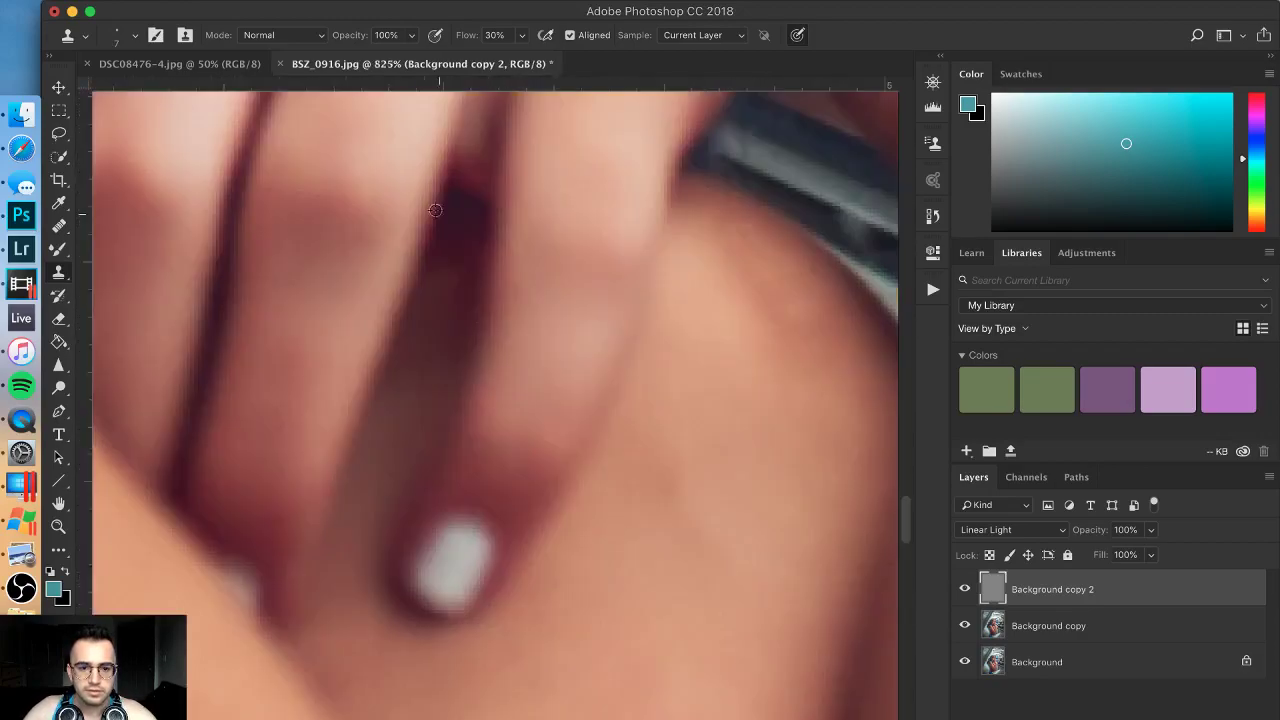
Step: Smooth the forearm and upper arm tones on the Background copy layer with the Mixer Brush, enlarging it to 100
scroll(557, 537, "down", 8)
scroll(550, 420, "up", 3)
mouse_move(563, 429)
left_mouse_down()
mouse_move(575, 430)
mouse_move(548, 400)
left_mouse_up()
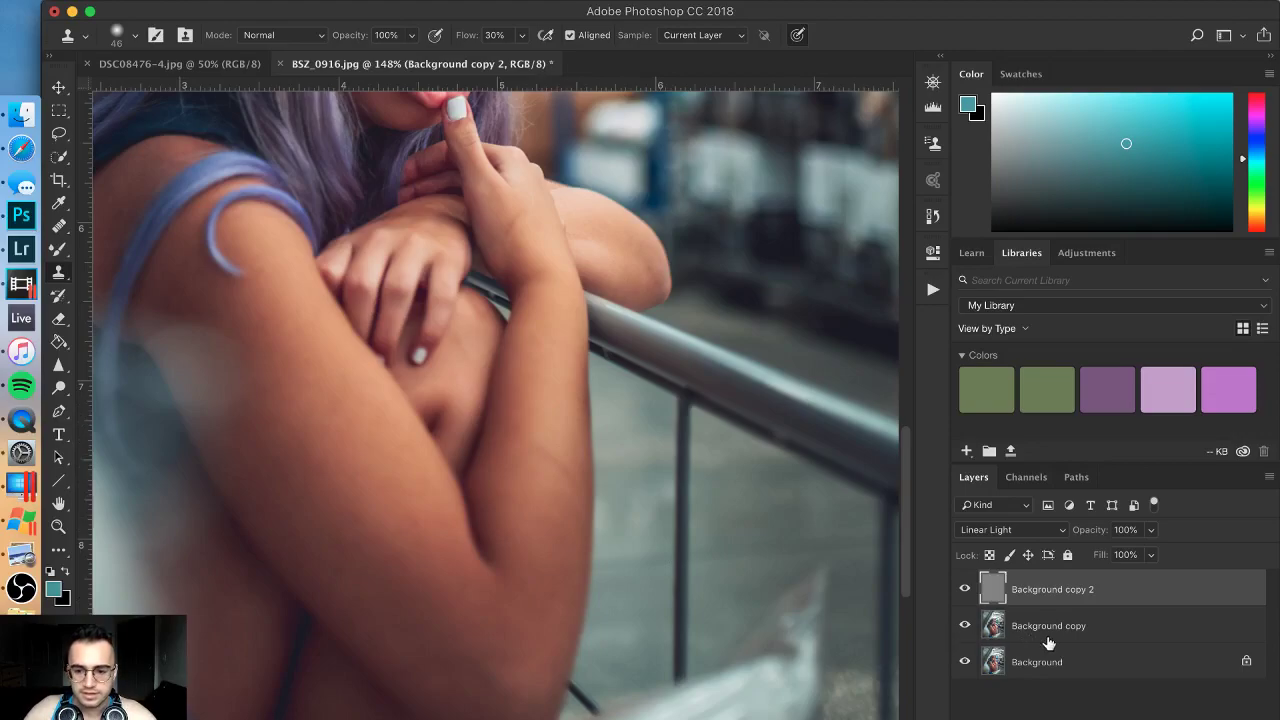
left_click(1045, 630)
left_click_drag(557, 409, 572, 428)
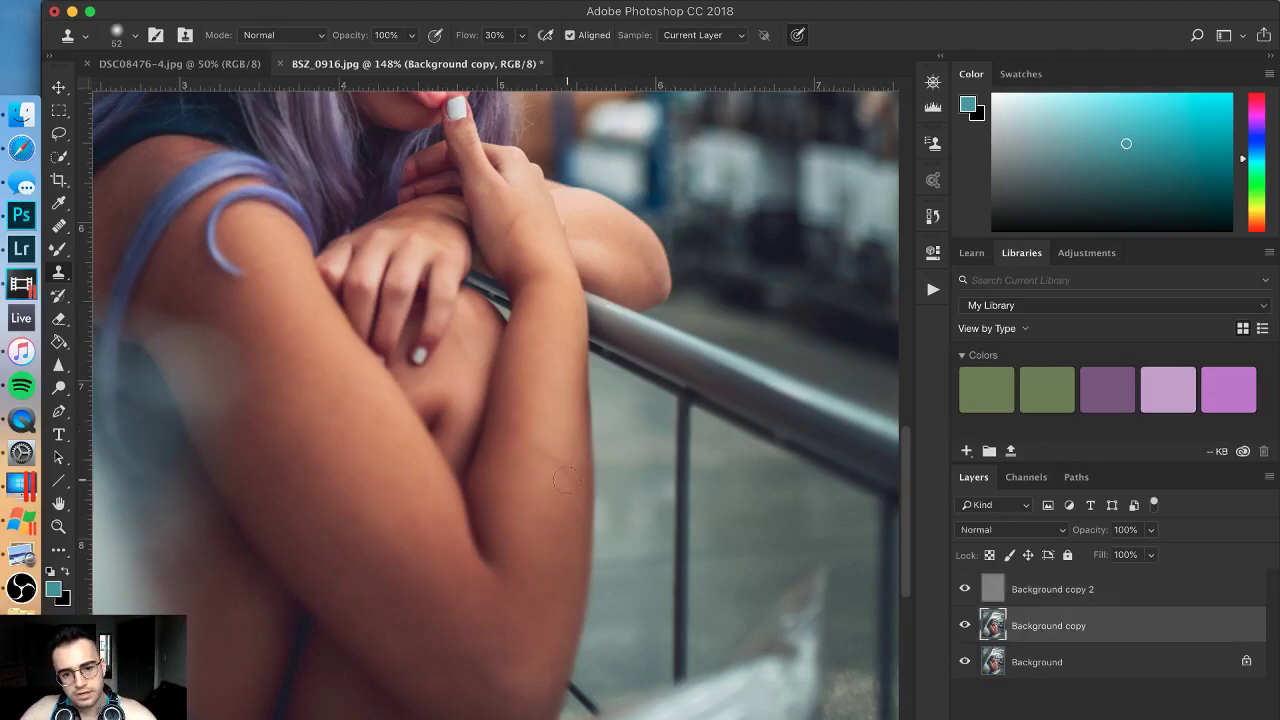
left_click(60, 252)
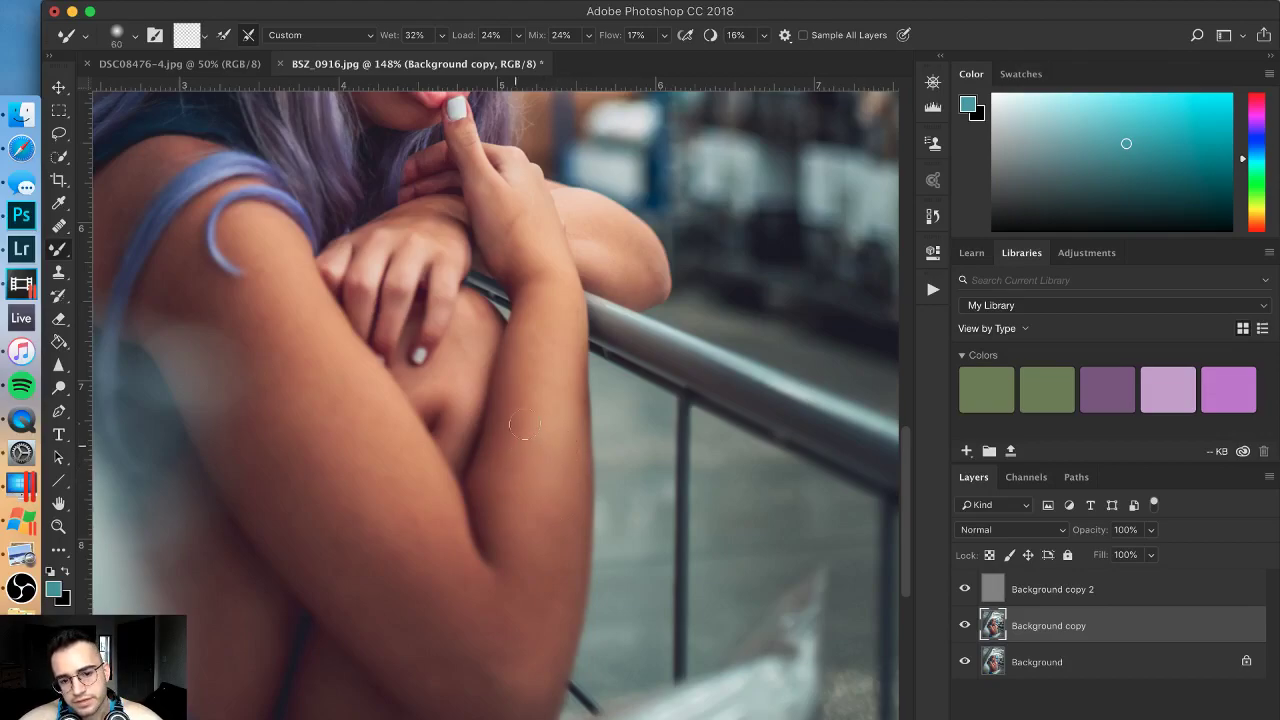
key("bracketright")
key("bracketright")
key("bracketright")
key("bracketright")
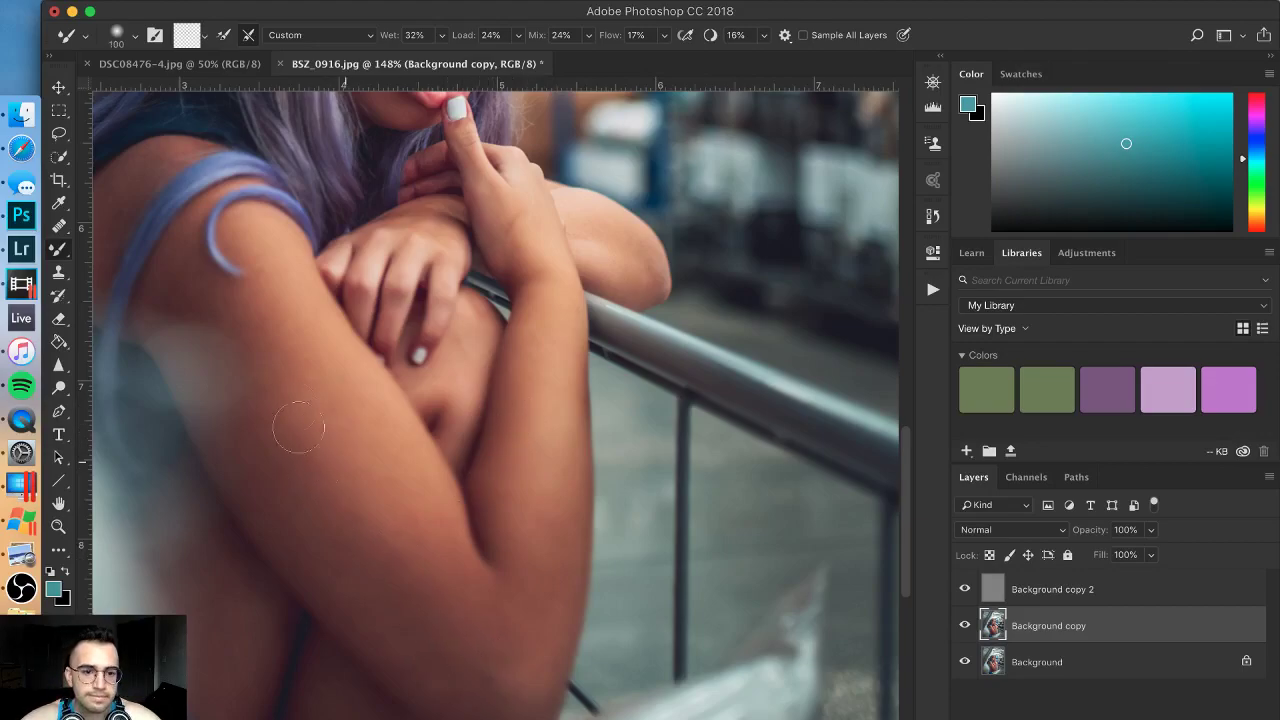
Step: Blend the skin tones on the knee behind the hanging hand with the Mixer Brush at size 40
key("bracketleft")
key("bracketleft")
key("bracketleft")
key("bracketleft")
key("bracketleft")
key("bracketleft")
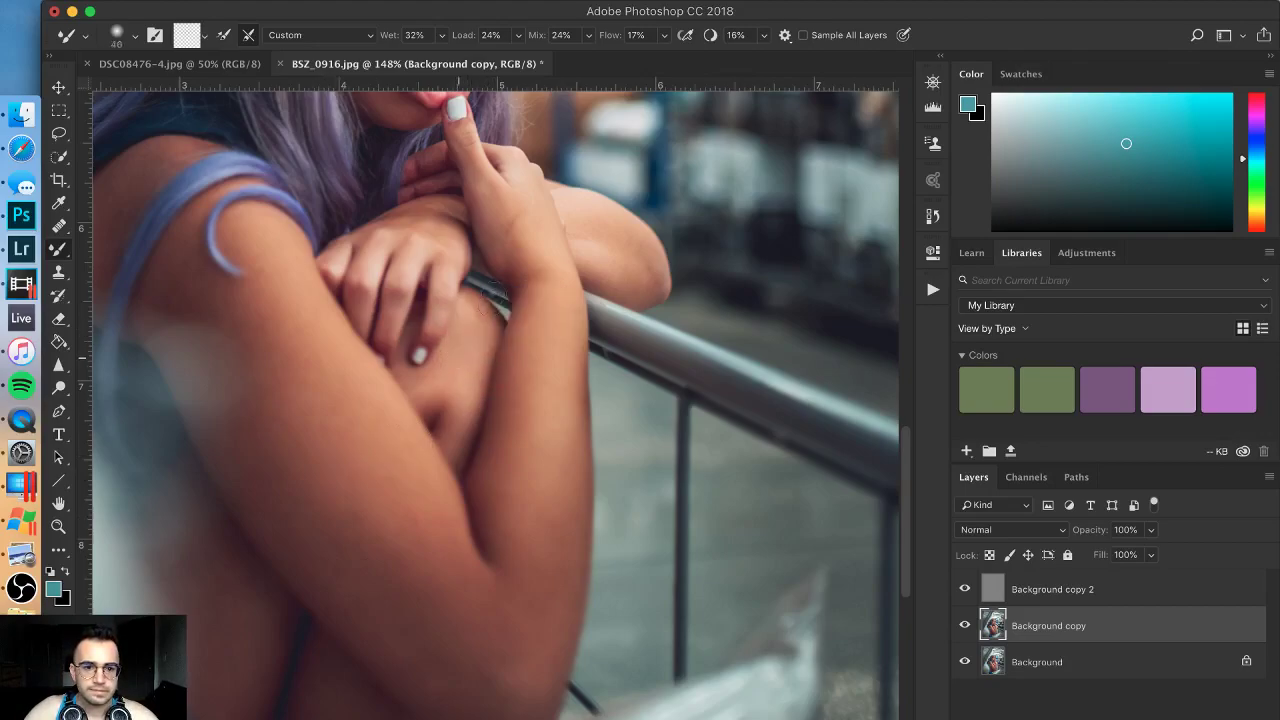
Step: Smooth the raised hand's wrist and the elbow resting on the rail with the Mixer Brush at sizes 42 to 60
key("bracketright")
key("bracketright")
left_click_drag(505, 210, 507, 222)
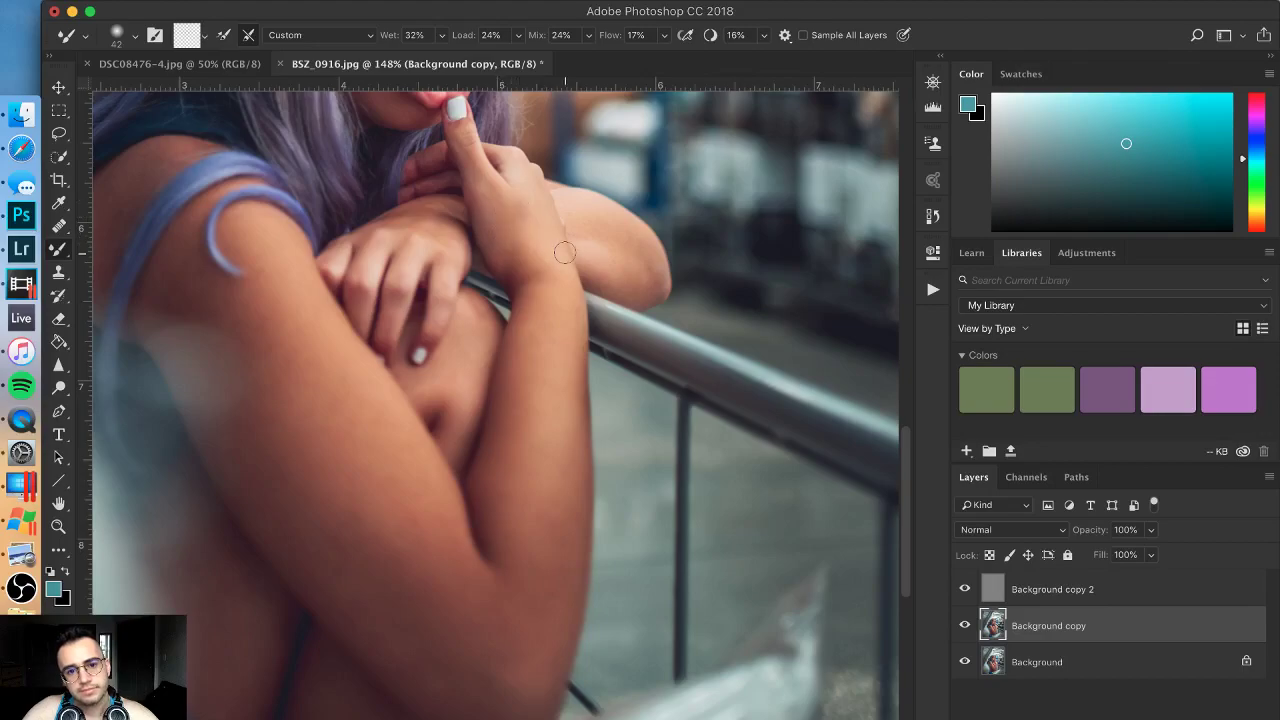
key("bracketright")
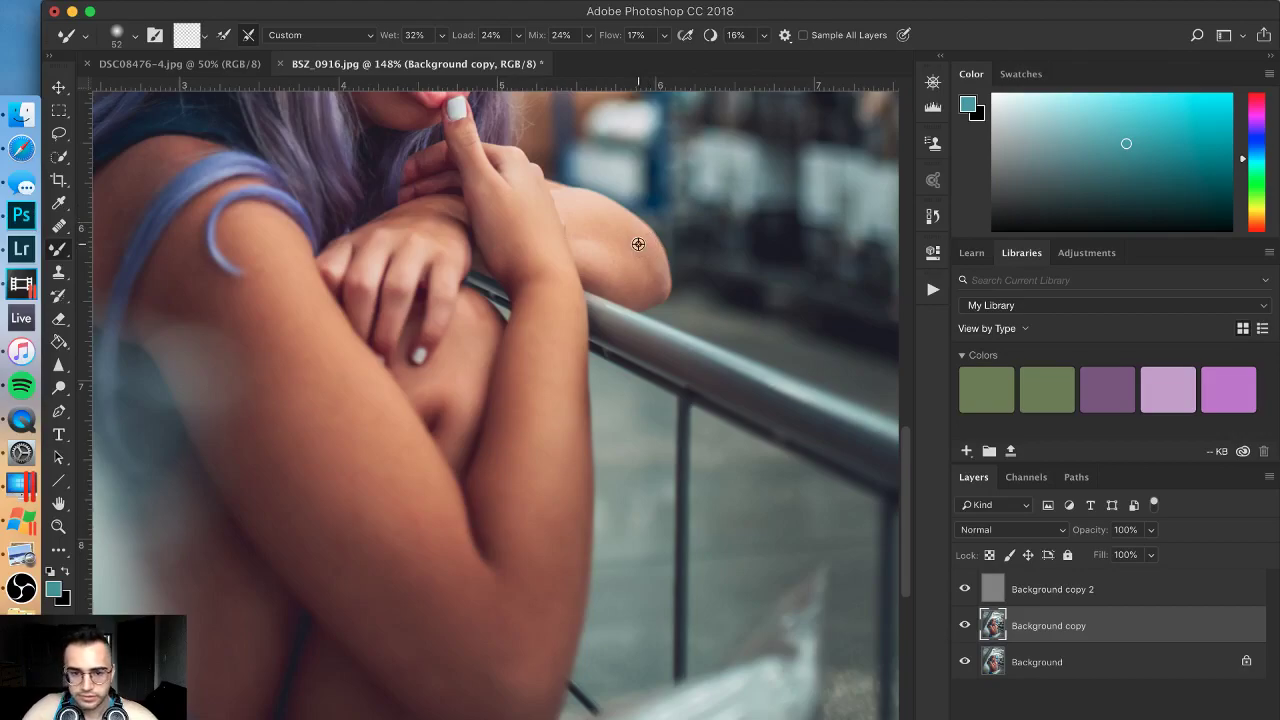
mouse_move(646, 266)
left_mouse_down()
mouse_move(632, 266)
mouse_move(660, 275)
mouse_move(651, 284)
left_mouse_up()
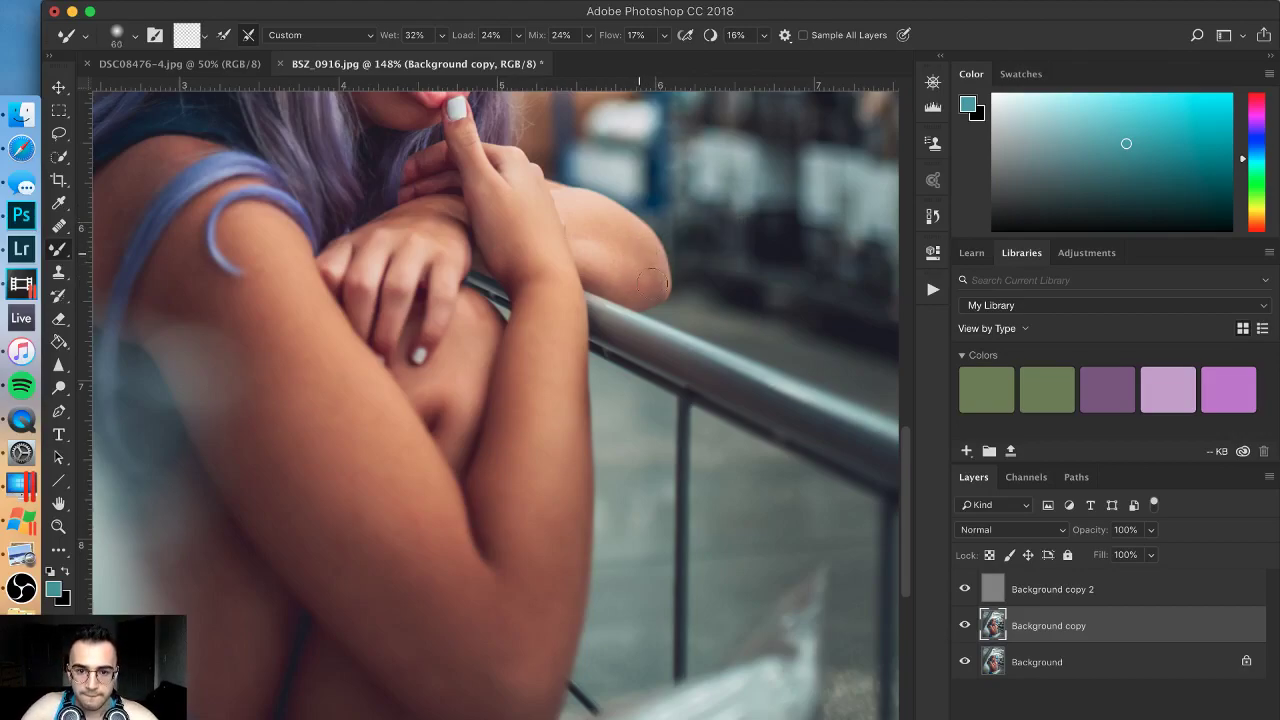
Step: Touch up the forehead tones above the eyebrows with the Mixer Brush at size 34
scroll(648, 274, "down", 5)
scroll(505, 420, "up", 6)
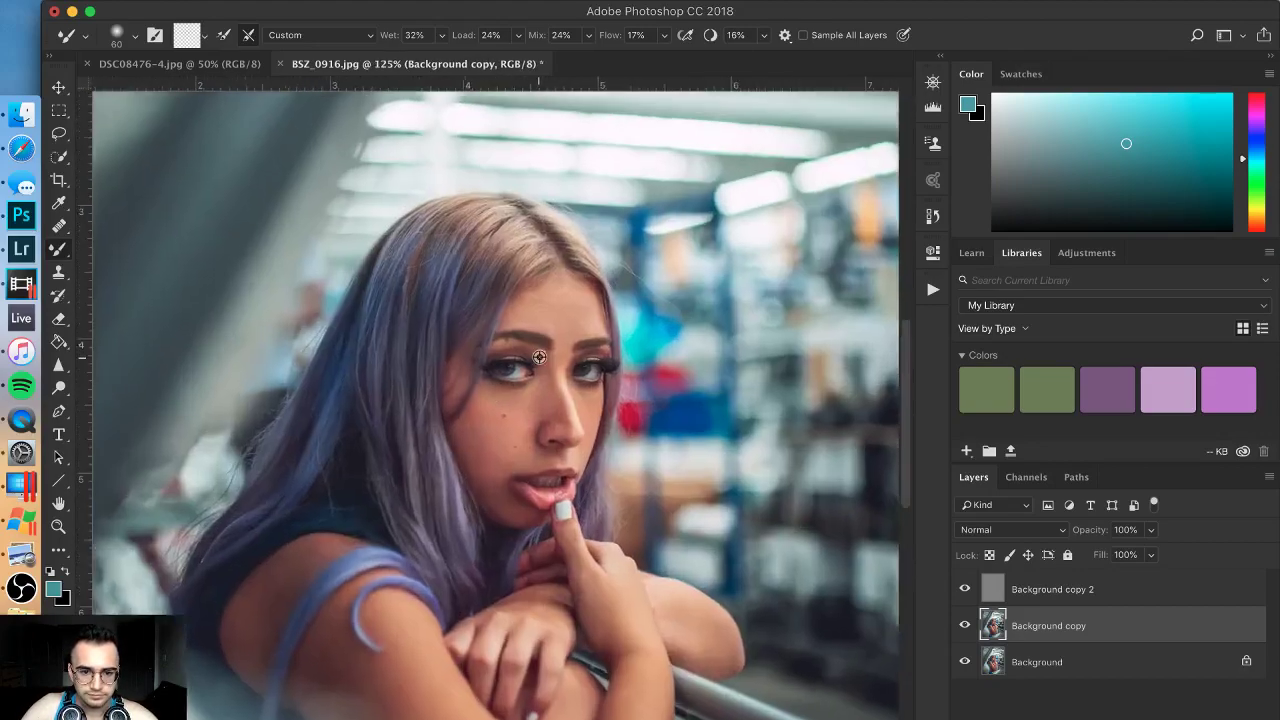
scroll(539, 357, "up", 3)
scroll(537, 323, "down", 2)
left_click_drag(630, 262, 576, 268)
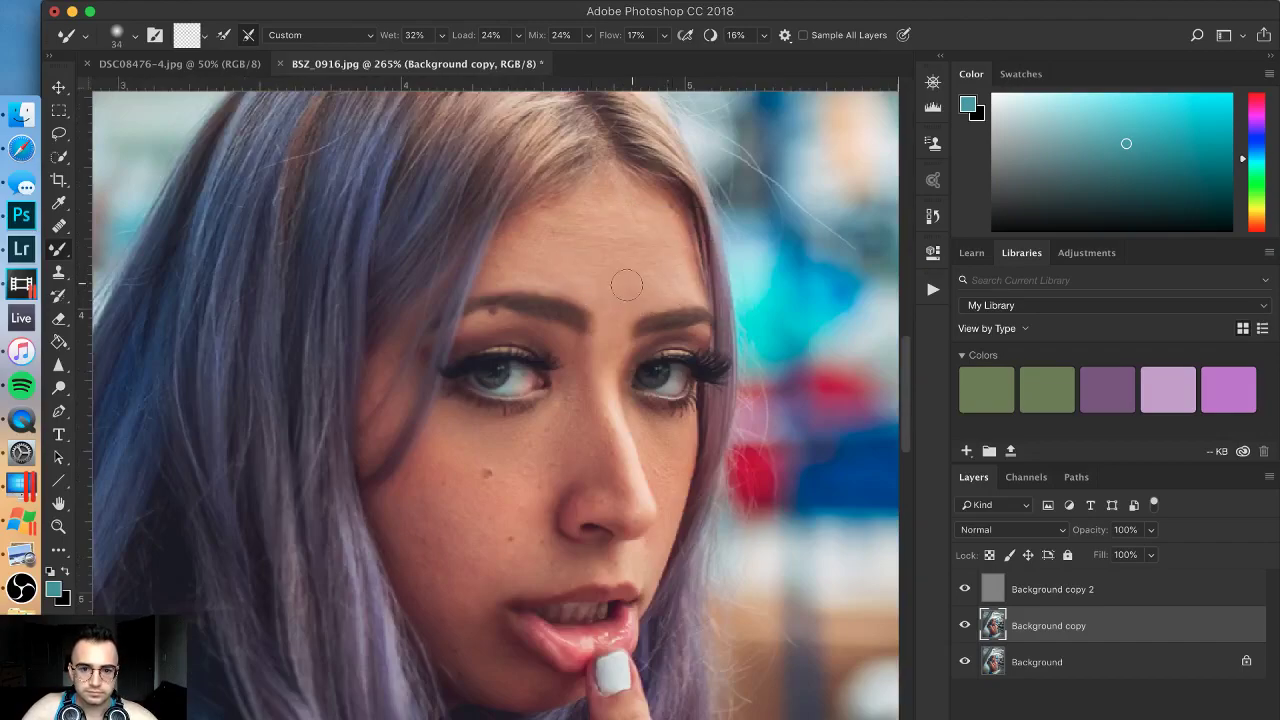
scroll(404, 425, "down", 6)
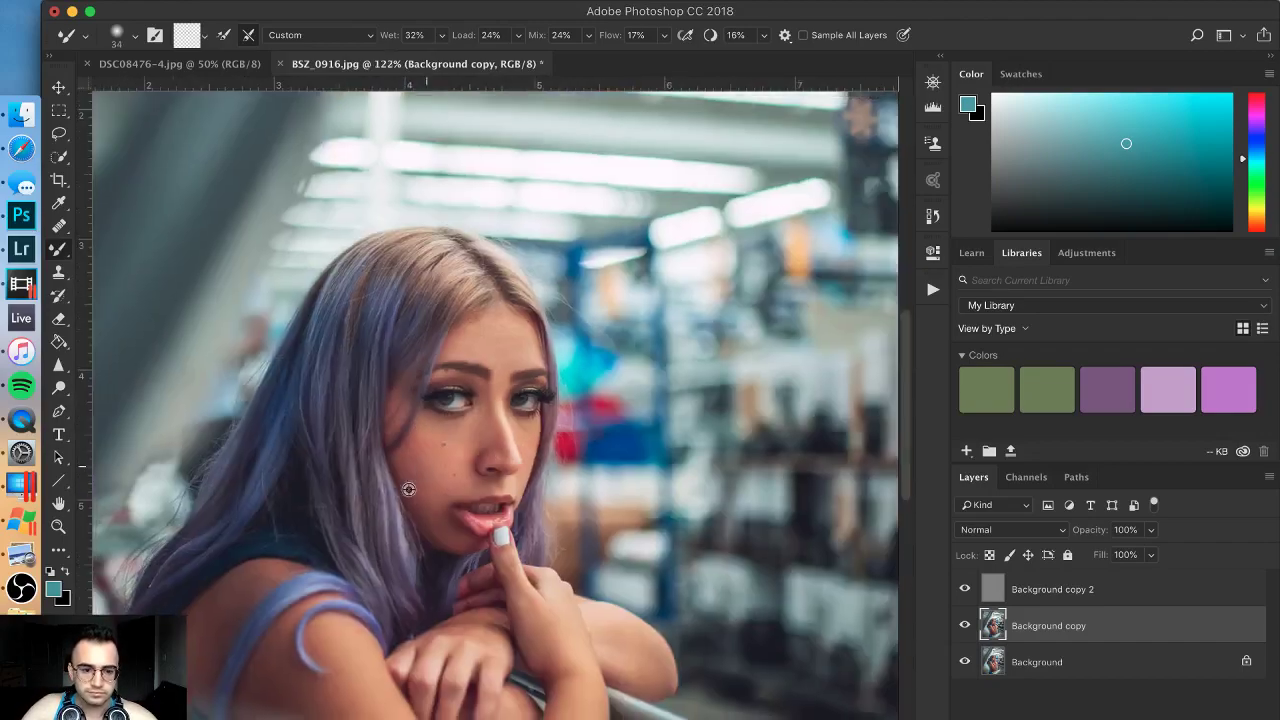
Step: Smooth the upper arm and elbow tones on the Background copy layer with the Mixer Brush at sizes 125 and 151
scroll(348, 648, "up", 4)
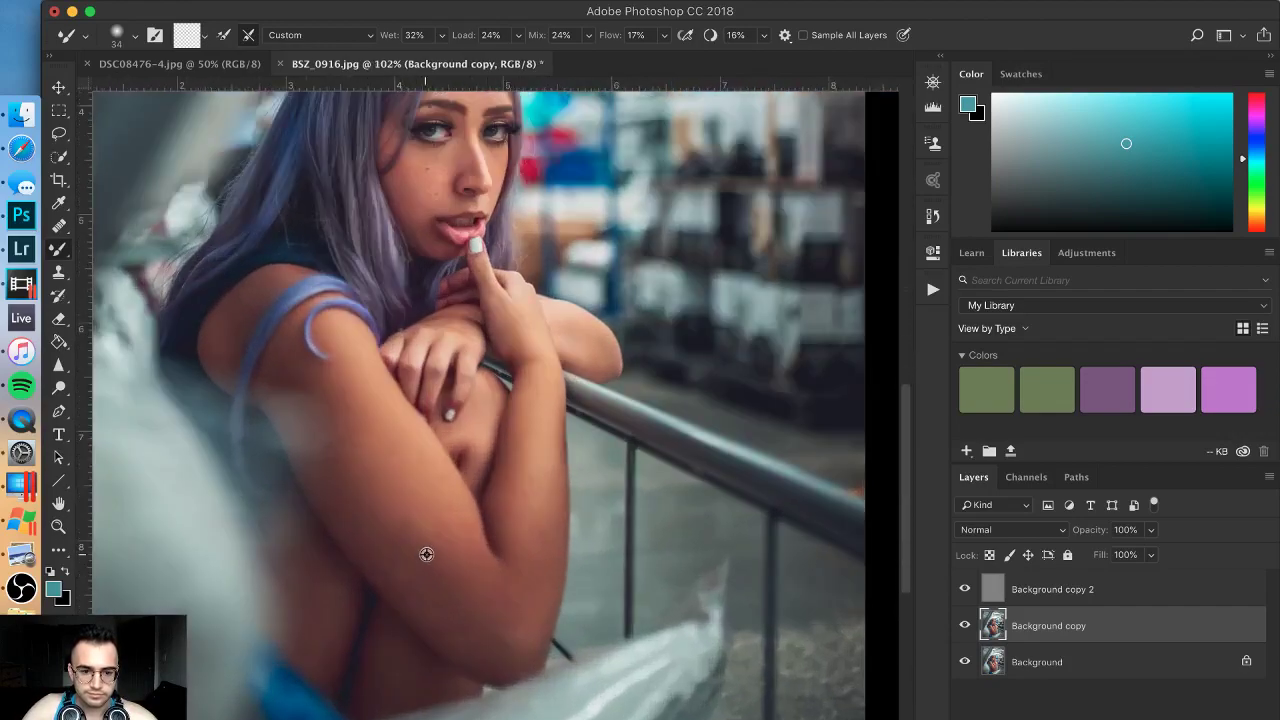
left_click_drag(426, 554, 517, 554)
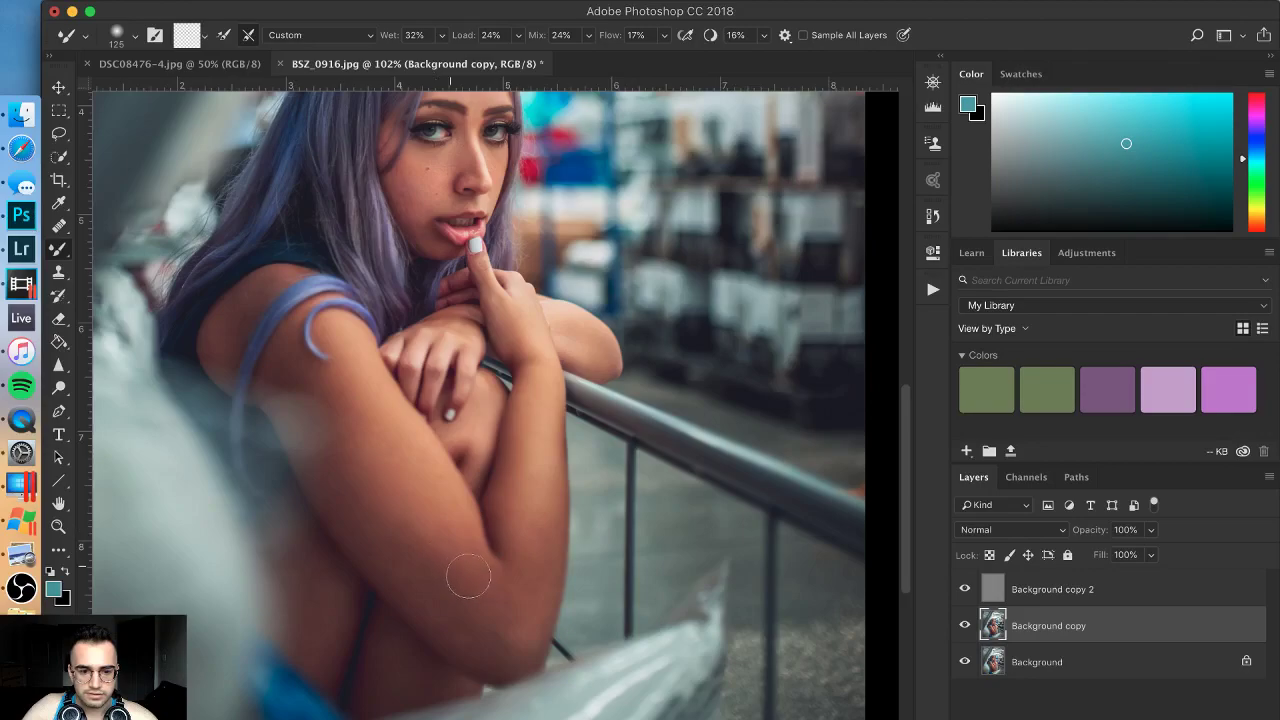
left_click_drag(443, 523, 469, 523)
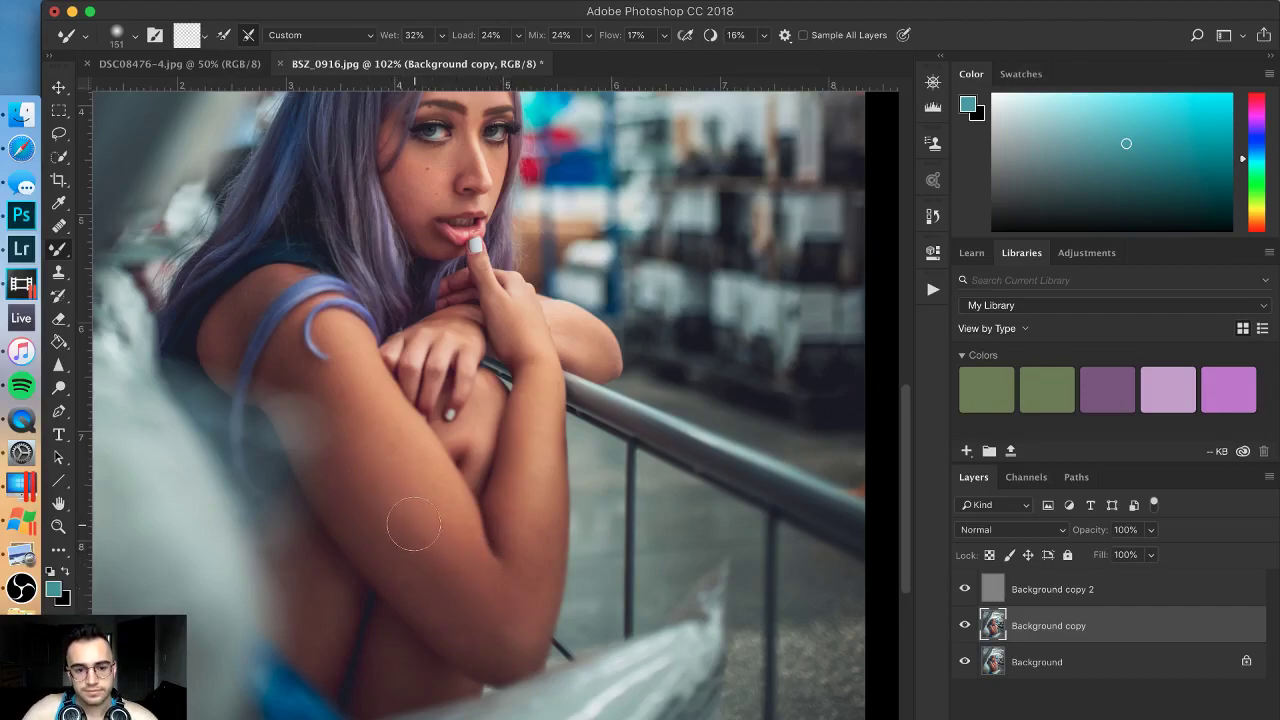
Step: Set up the Dodge tool on the Background copy 2 layer with the Highlights range and 1% exposure
scroll(420, 506, "down", 6)
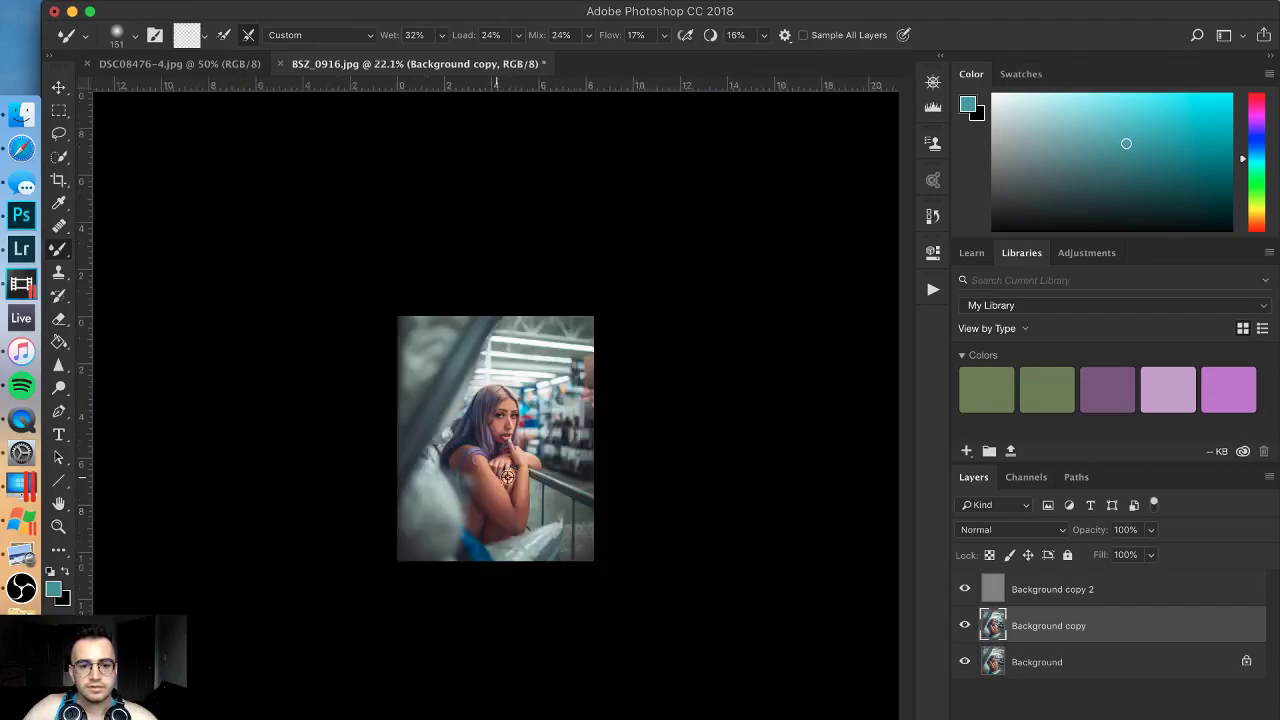
scroll(525, 499, "up", 3)
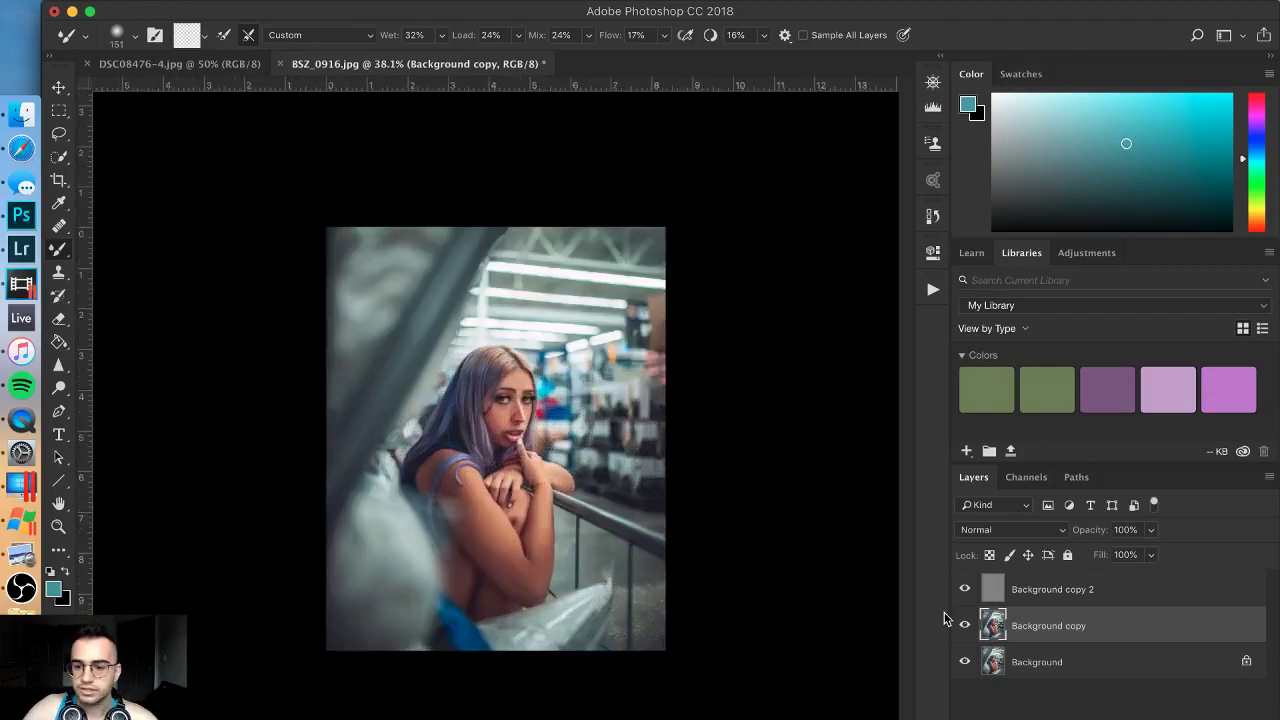
left_click(1005, 591)
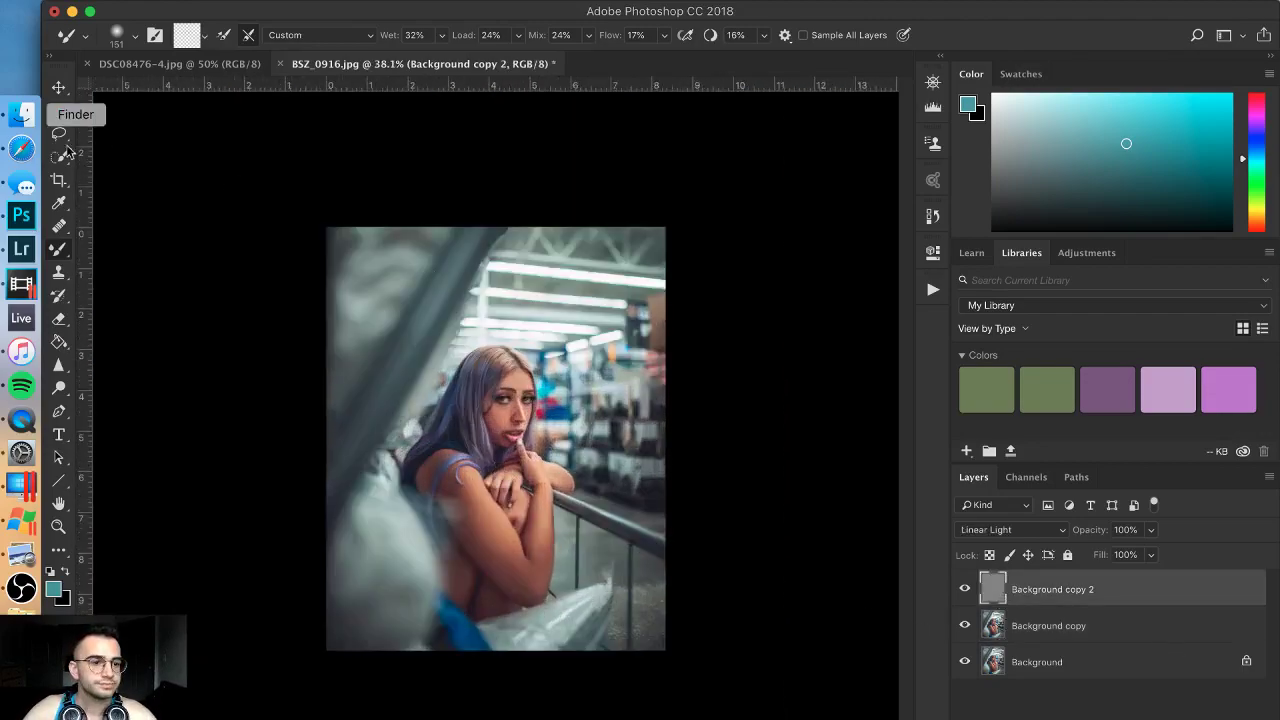
left_click(59, 390)
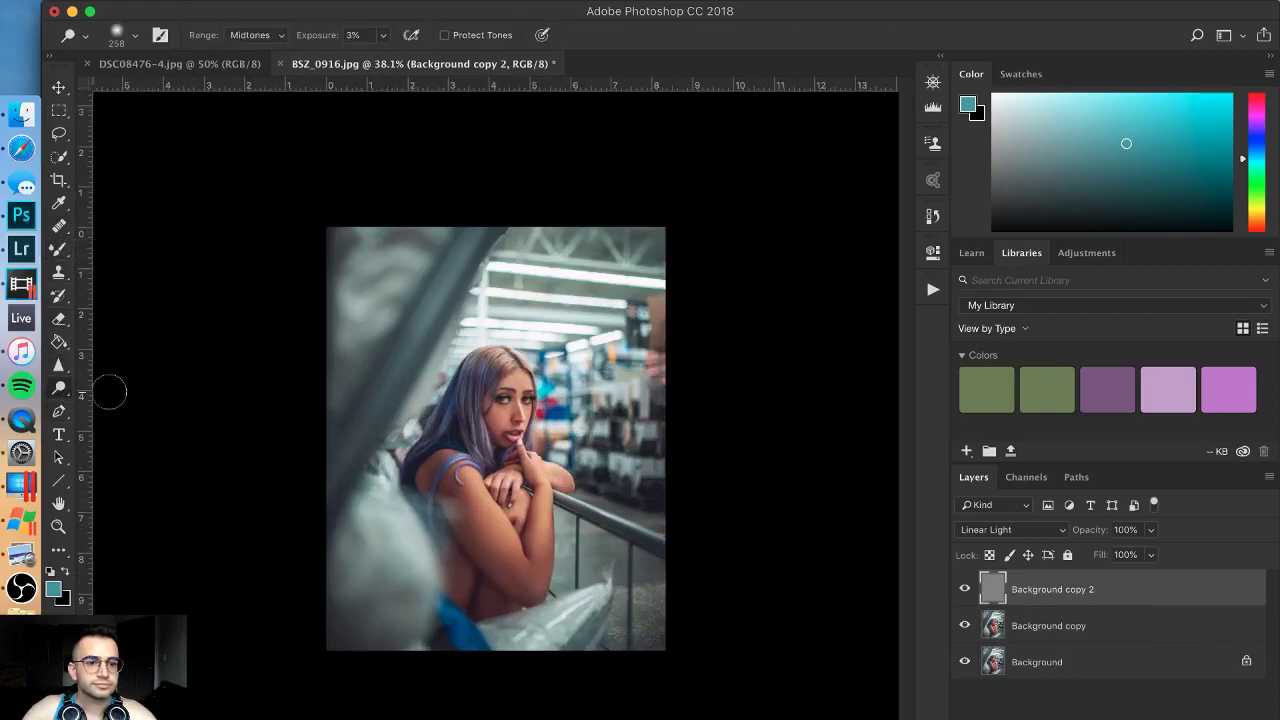
left_click(256, 35)
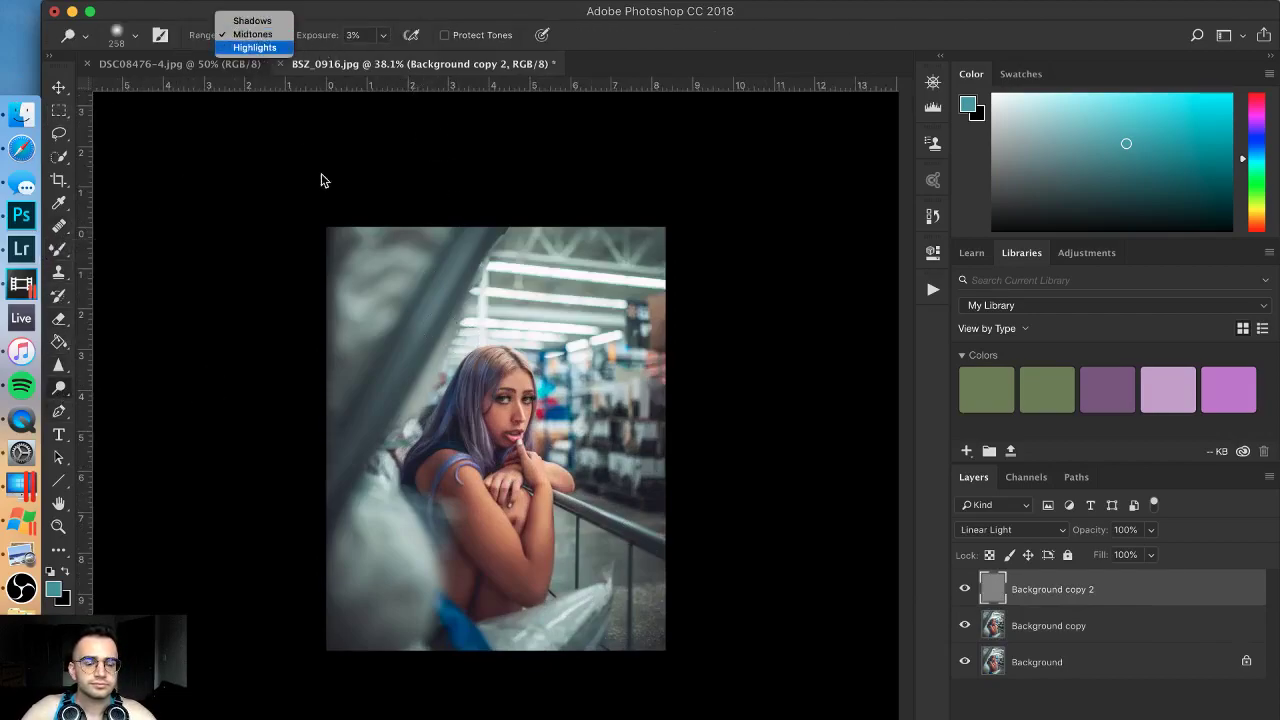
left_click(258, 50)
left_click_drag(440, 530, 470, 530)
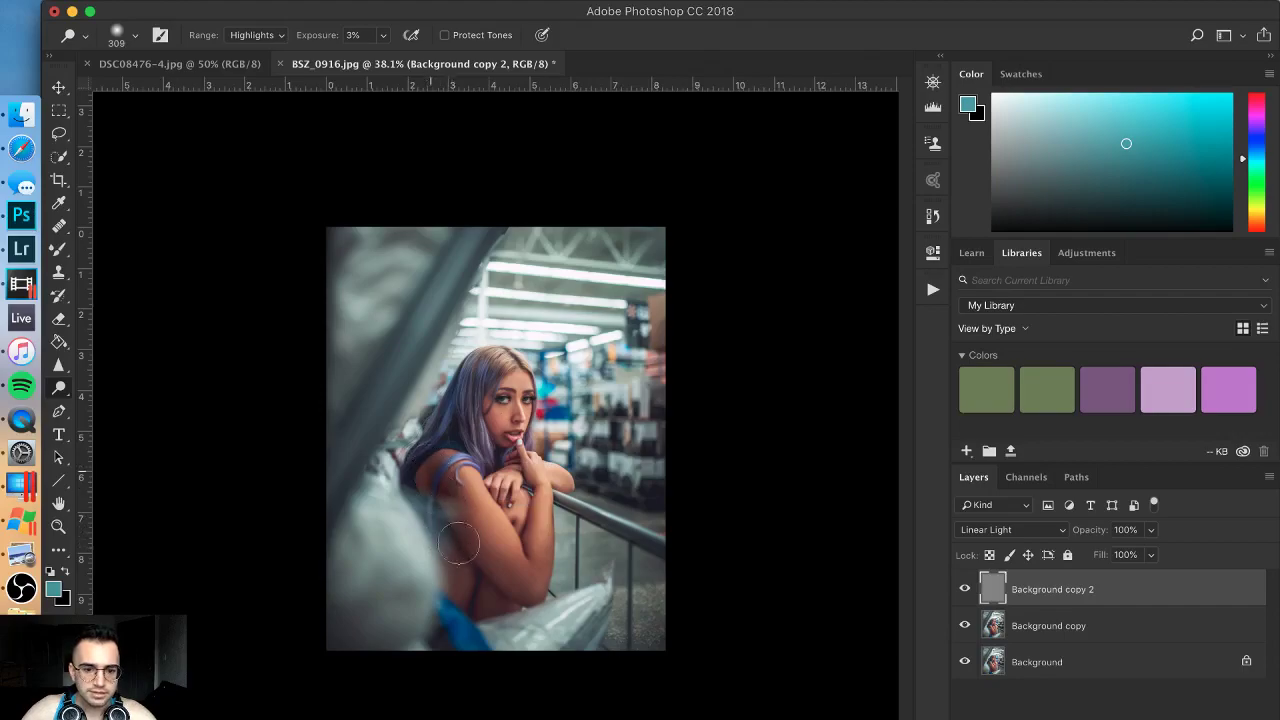
left_click_drag(332, 37, 306, 48)
Step: Dodge the highlights on the shoulder, hair and face, reducing the brush from size 240 to 101
left_click_drag(440, 484, 420, 488)
left_click_drag(445, 530, 470, 532)
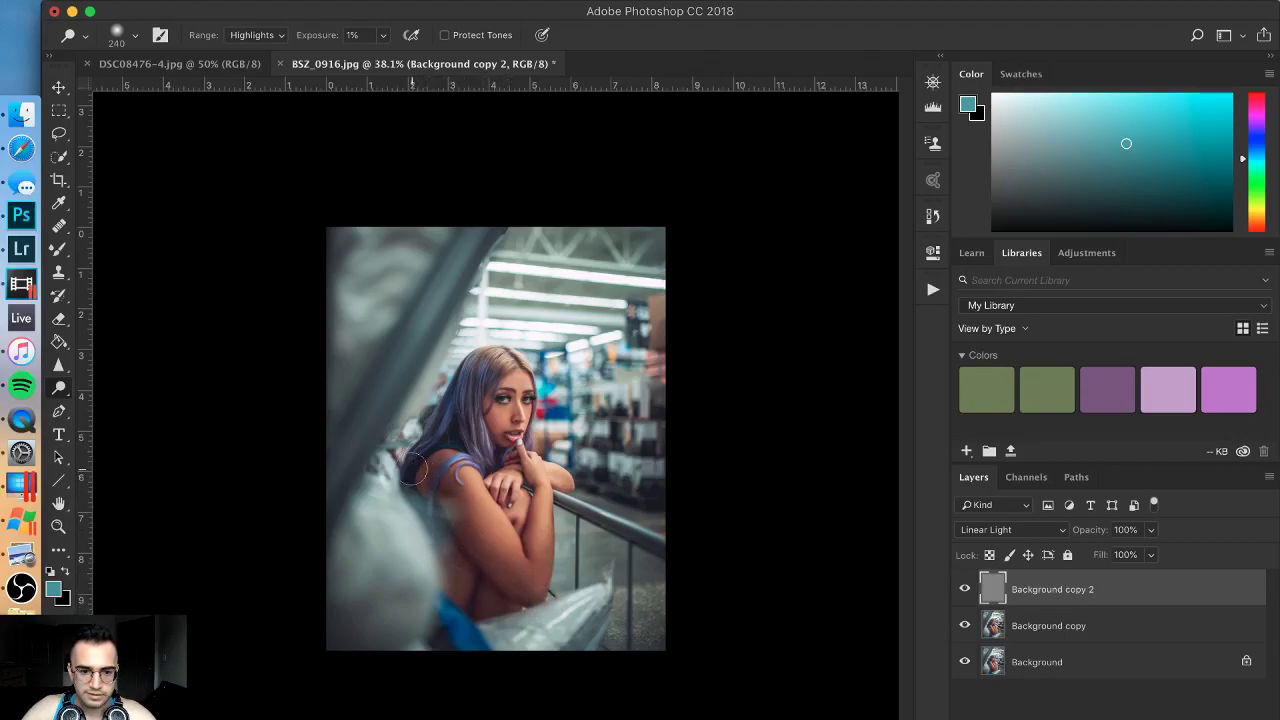
left_click_drag(457, 405, 432, 408)
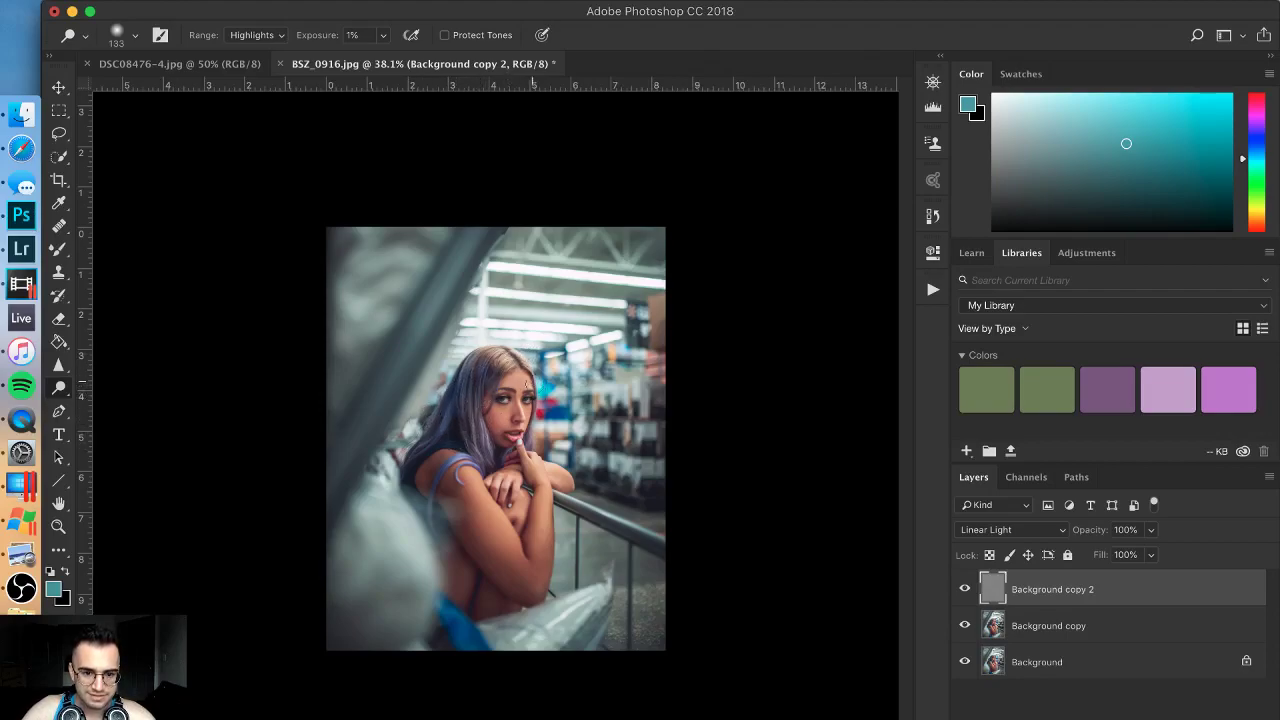
left_click_drag(537, 424, 525, 424)
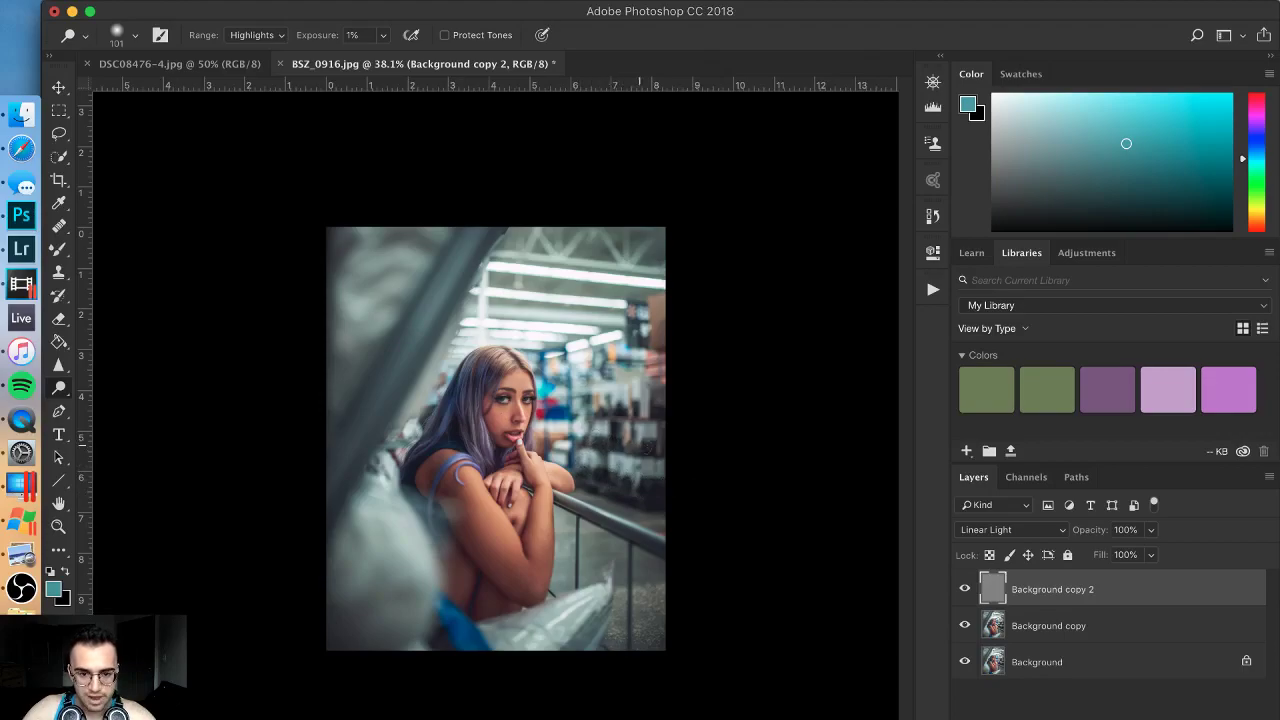
Step: Dodge the blurred store shelves behind the woman with the brush at sizes 182 and 122
key("bracketright")
key("bracketright")
key("bracketright")
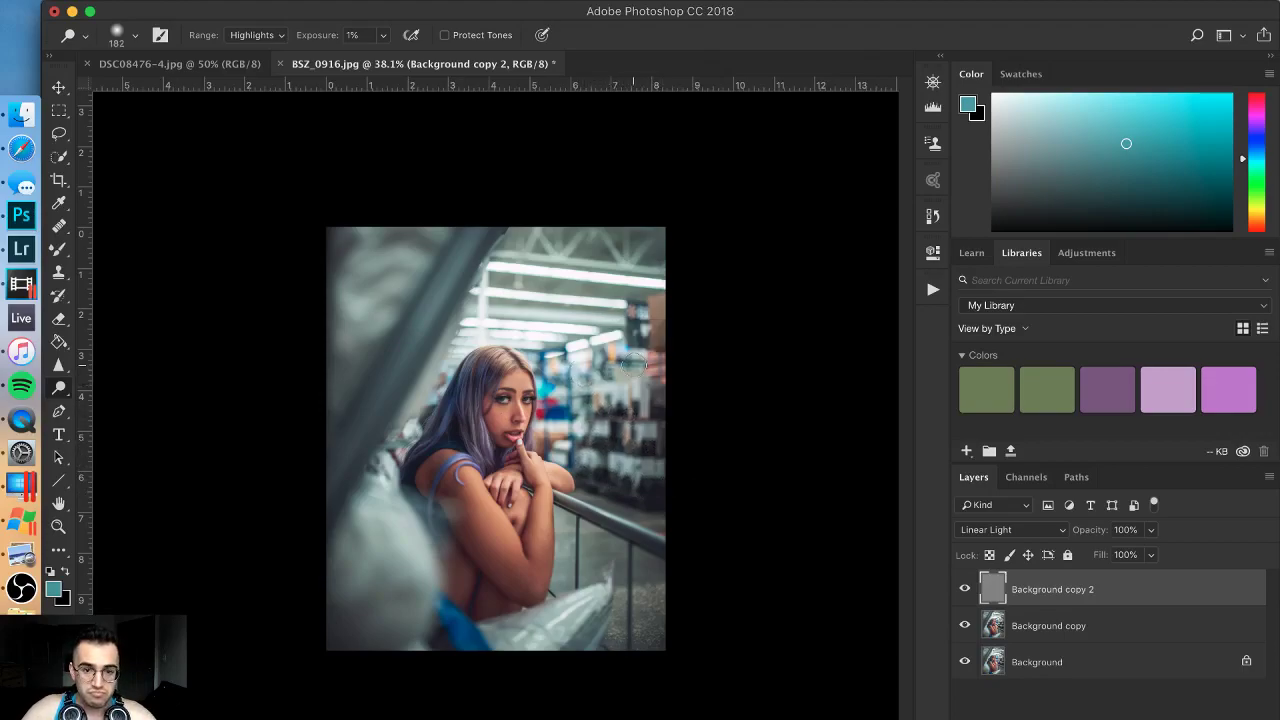
key("bracketleft")
key("bracketleft")
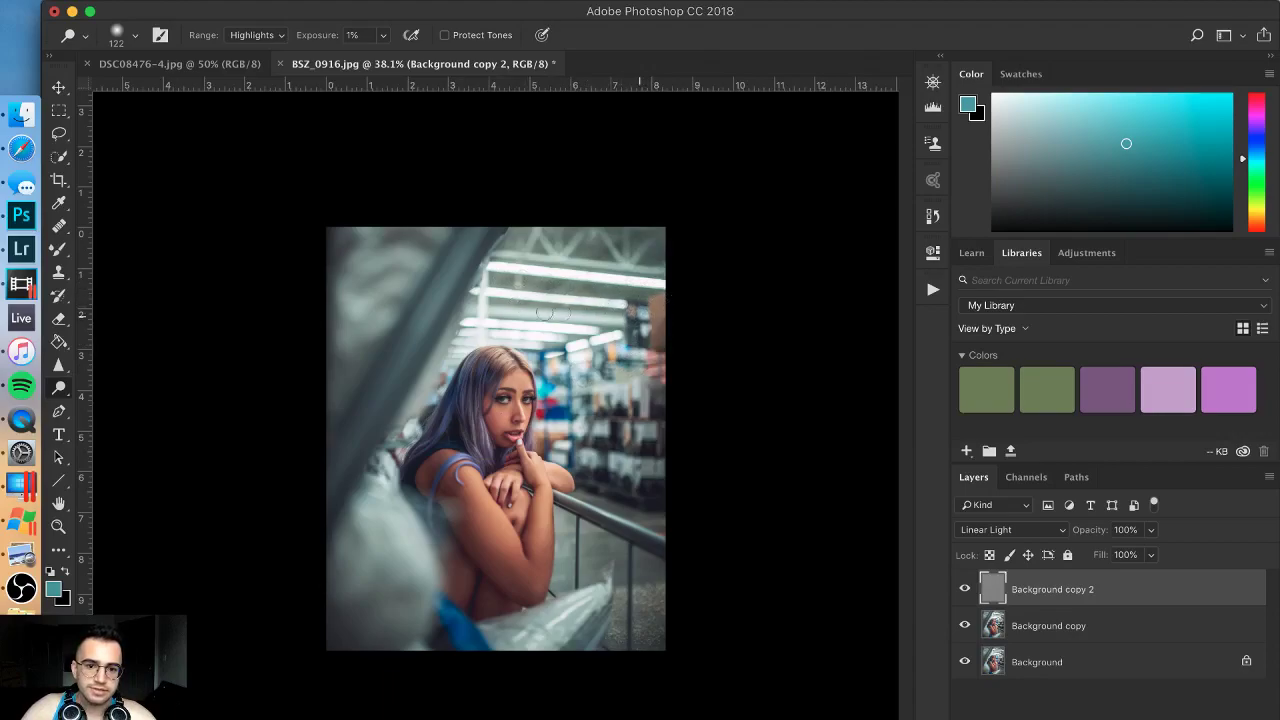
Step: Dodge the ceiling lights and beams at brush size 407, and reduce the brush to 190 beside the diagonal post
key("bracketright")
key("bracketright")
key("bracketright")
left_click_drag(657, 243, 680, 240)
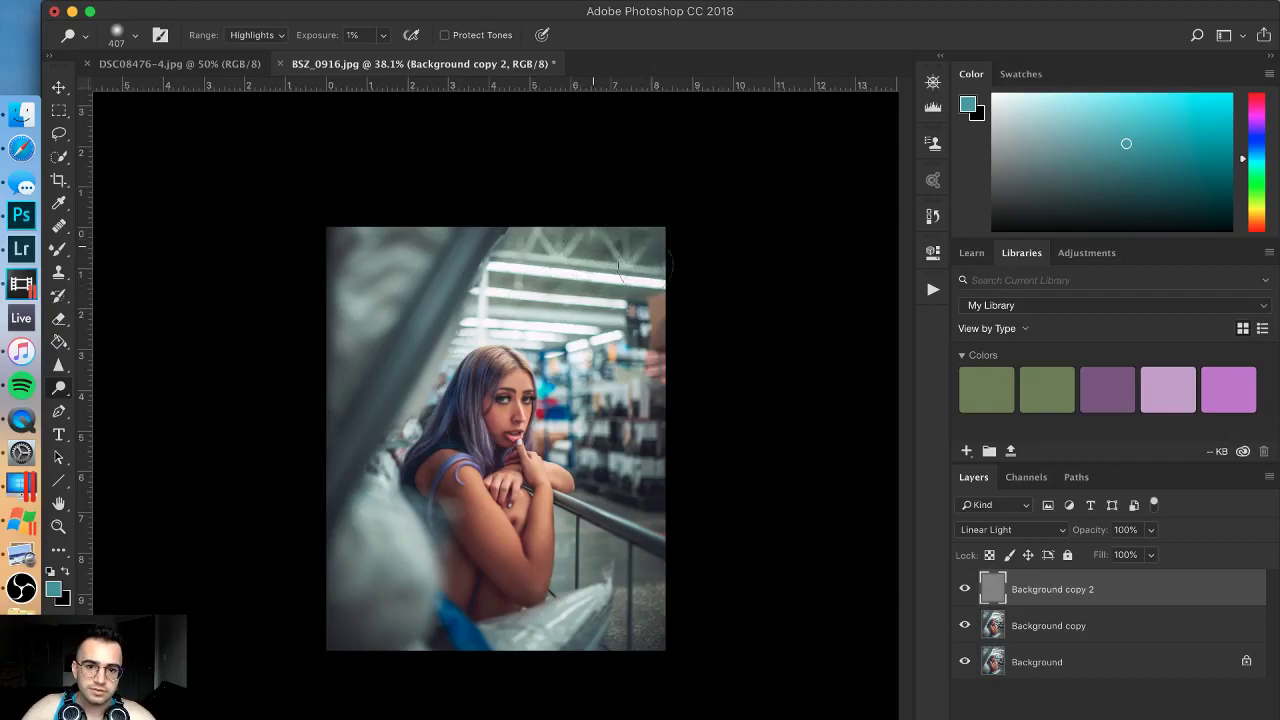
left_click_drag(488, 255, 440, 263)
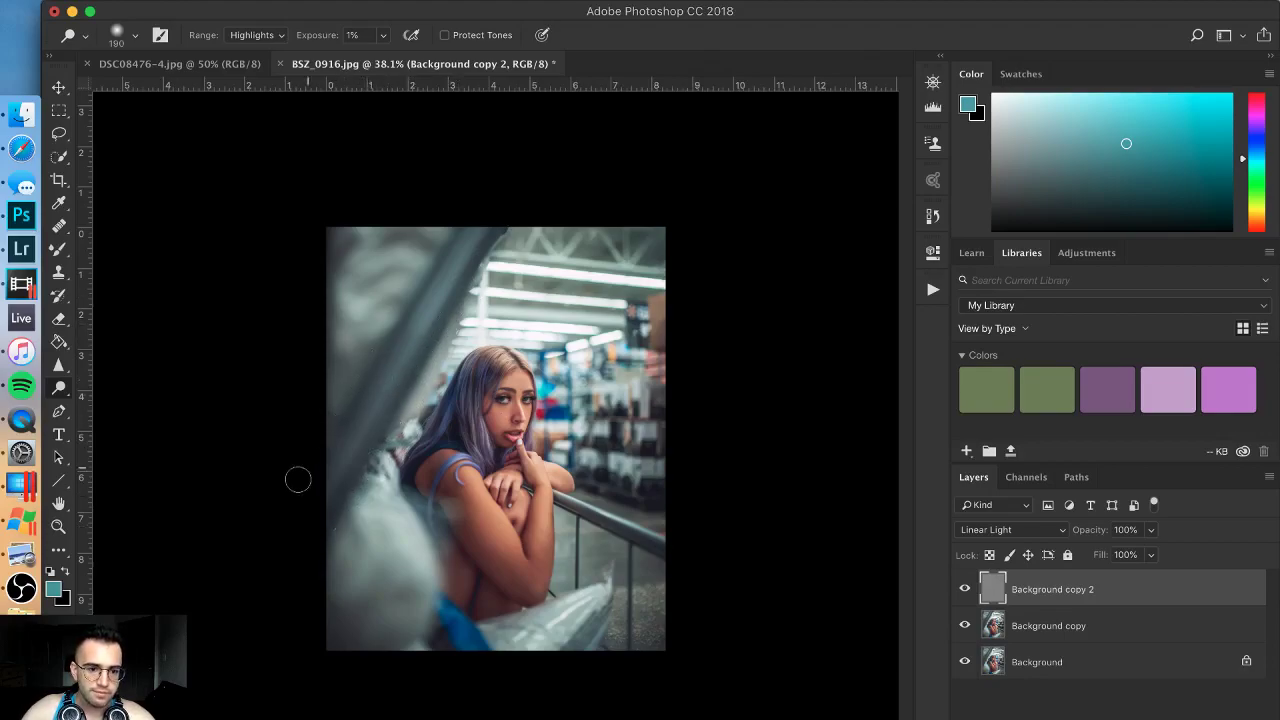
Step: Dodge the blurred foreground shape at brush size 407 and the plastic bag and floor at size 382
mouse_move(385, 280)
left_mouse_down()
mouse_move(421, 274)
mouse_move(337, 349)
mouse_move(380, 223)
left_mouse_up()
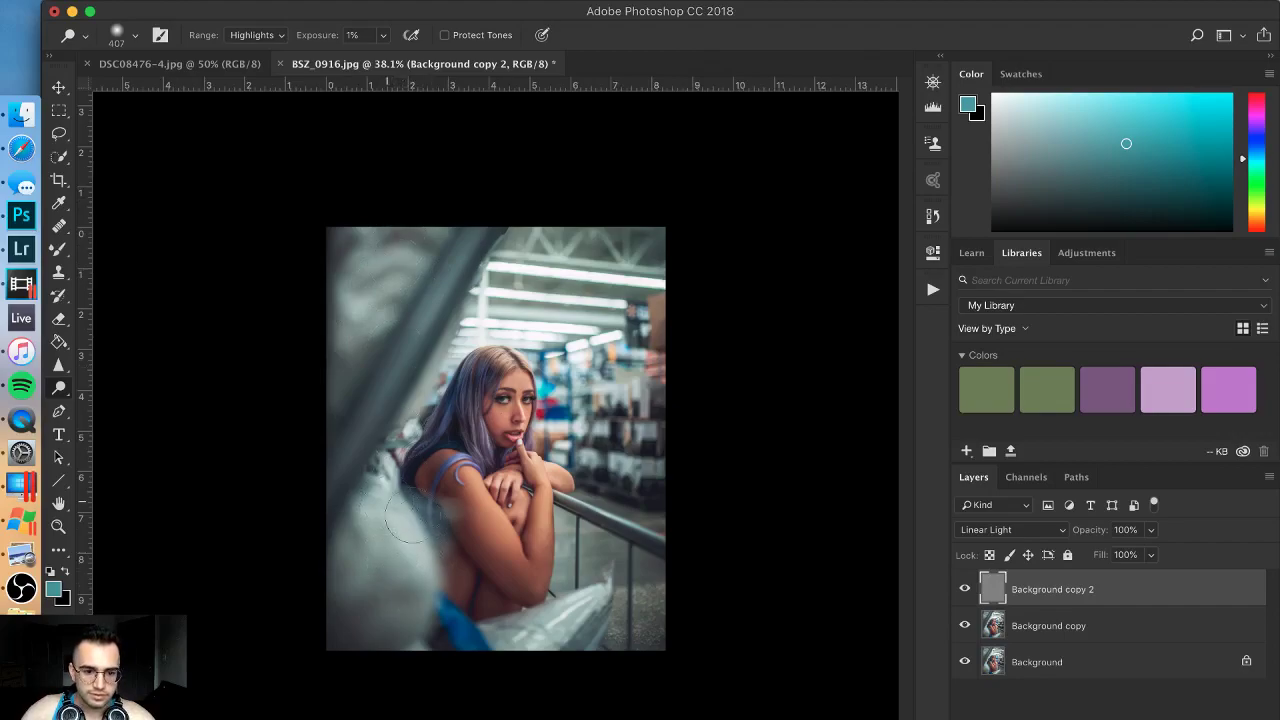
mouse_move(391, 553)
left_mouse_down()
mouse_move(386, 608)
mouse_move(320, 608)
mouse_move(400, 663)
mouse_move(455, 595)
left_mouse_up()
left_click_drag(650, 606, 612, 600)
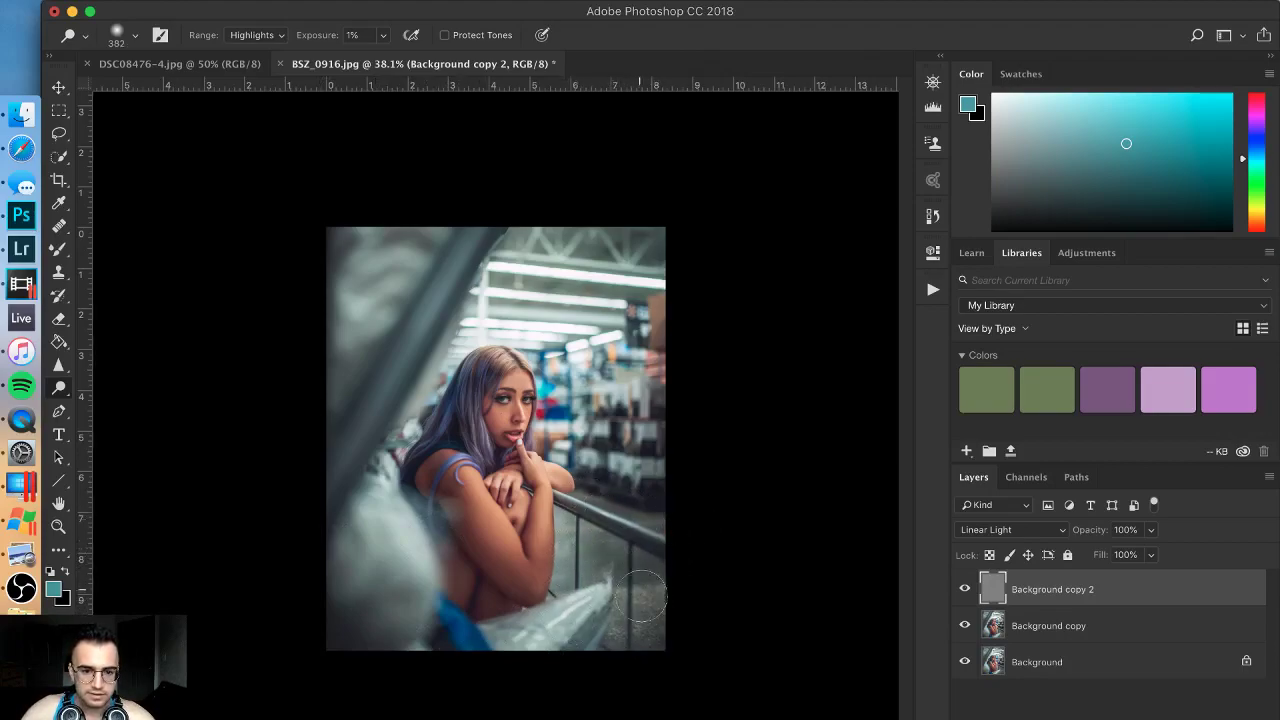
scroll(595, 415, "up", 3)
scroll(620, 470, "down", 4)
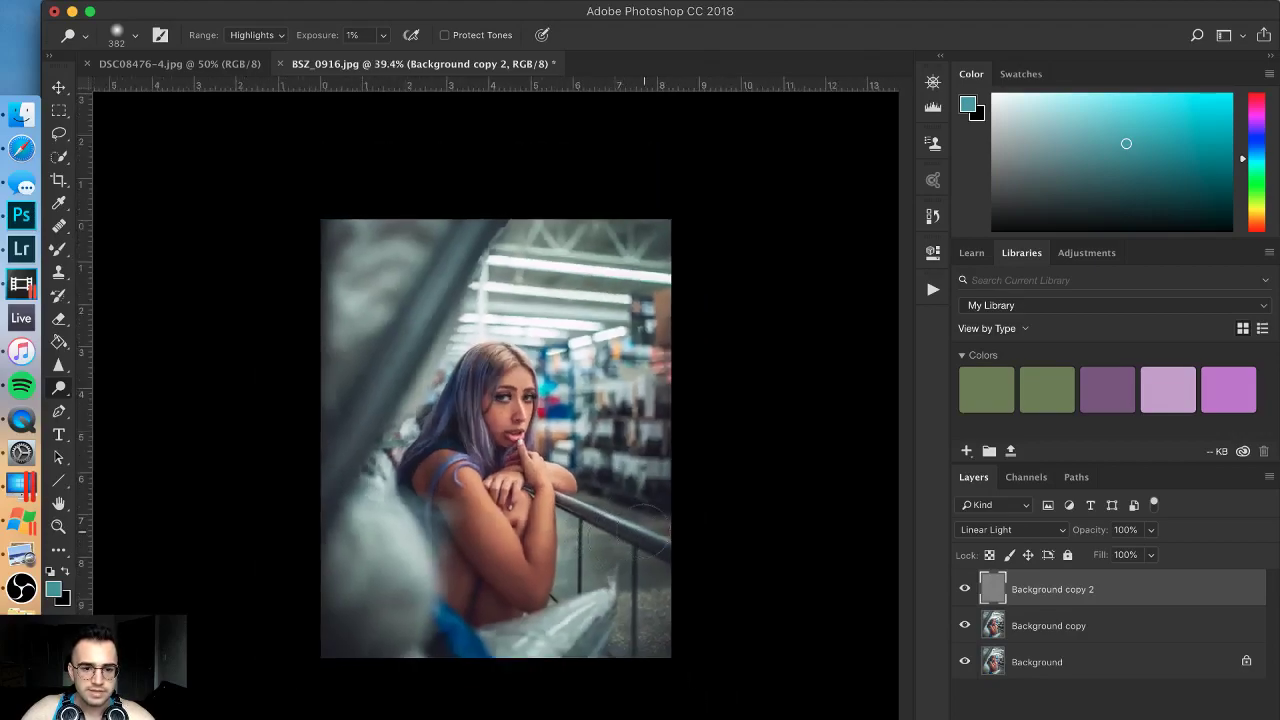
Step: Dodge the details around both eyes and the inner eye corner with the brush at sizes 10 and 24
scroll(520, 390, "up", 1)
scroll(520, 390, "up", 5)
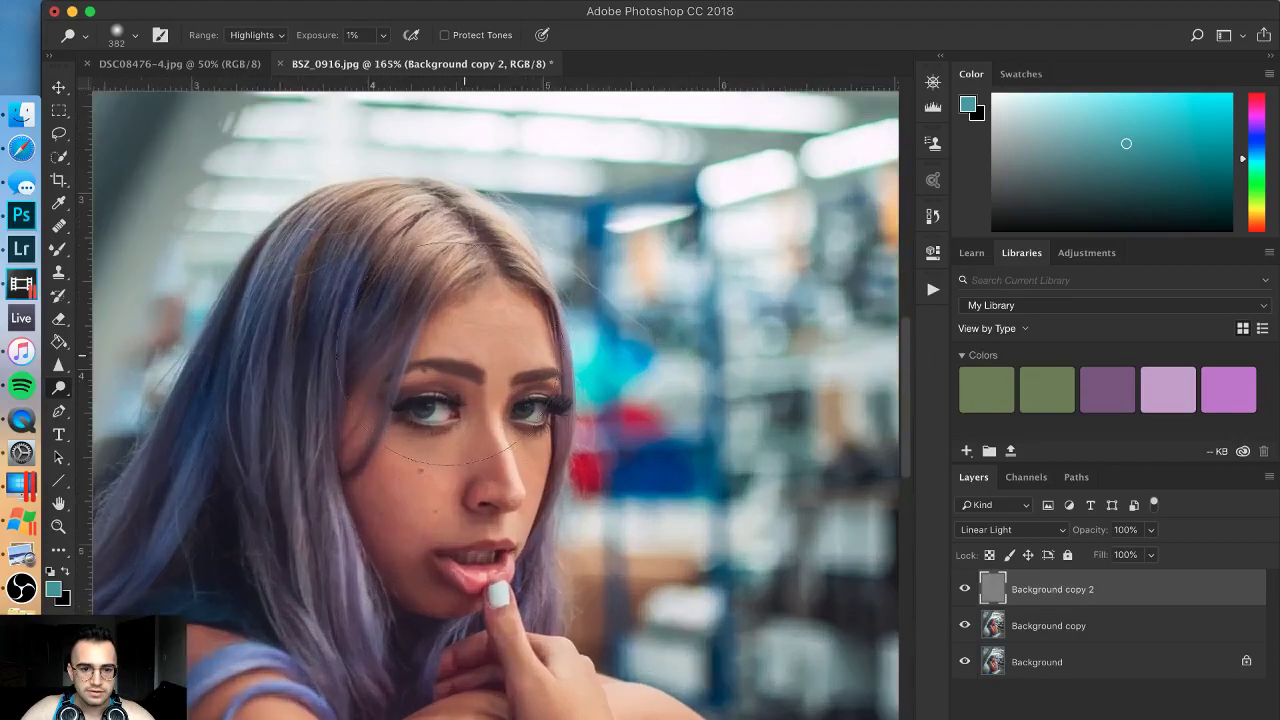
scroll(450, 355, "up", 2)
mouse_move(478, 475)
left_mouse_down()
mouse_move(330, 471)
mouse_move(386, 484)
left_mouse_up()
left_click_drag(485, 479, 494, 477)
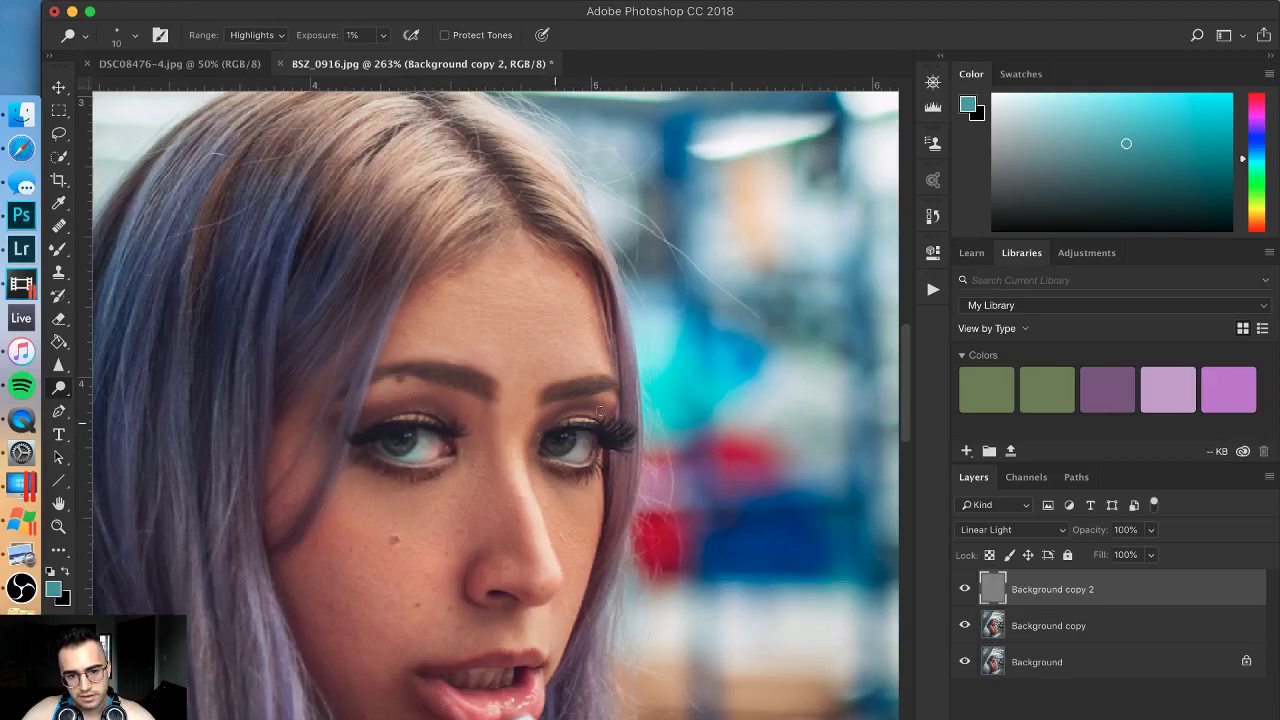
key("bracketright")
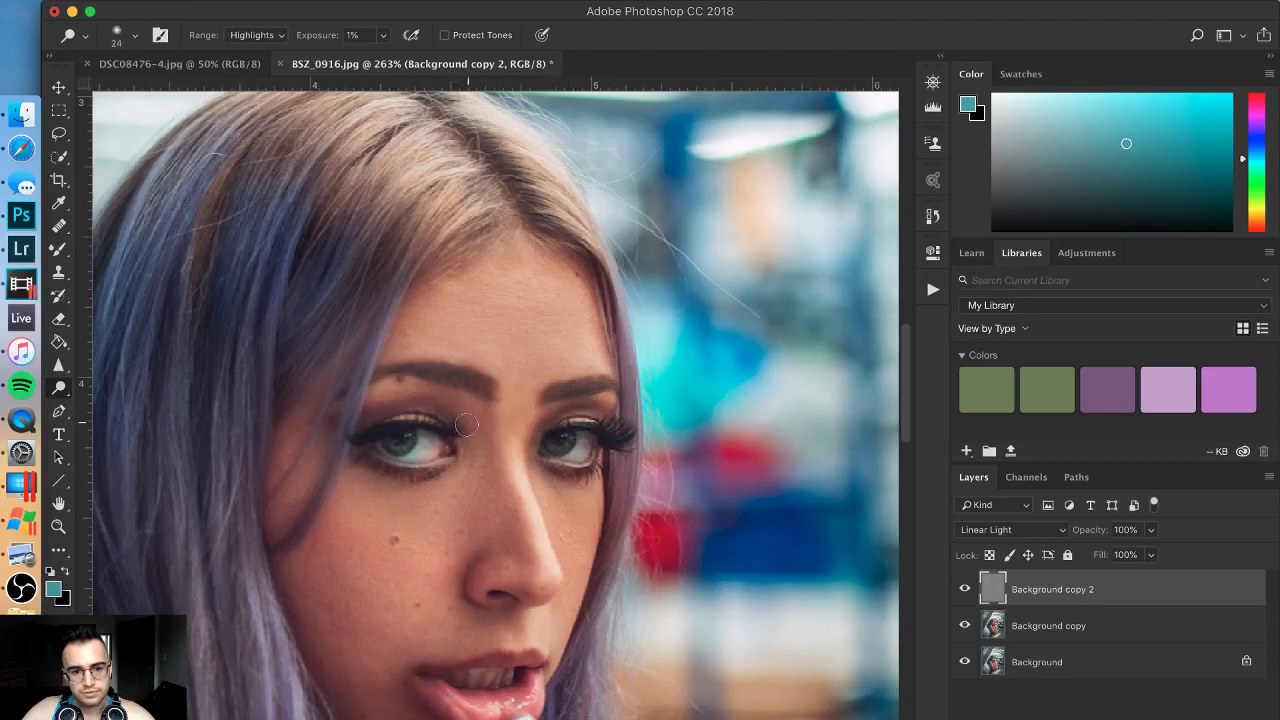
Step: Compare the whole portrait with and without the Background copy 2 layer by switching its visibility repeatedly
key("super+0")
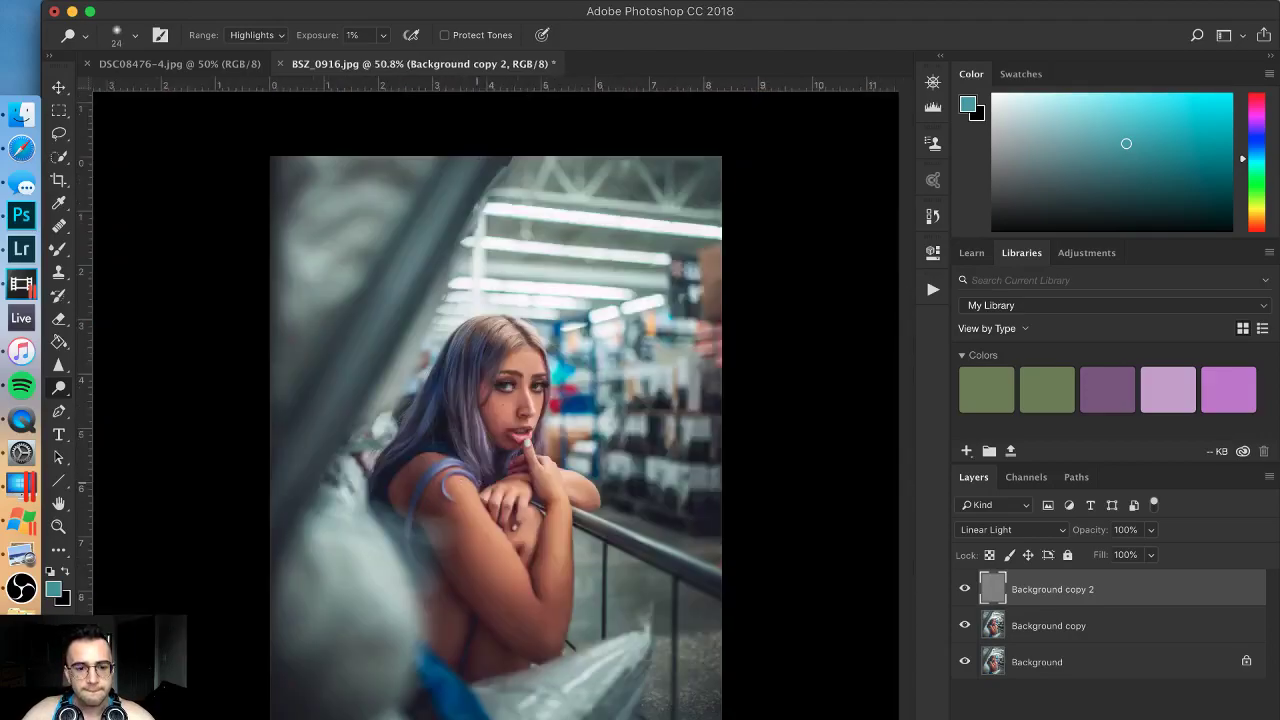
left_click(966, 589)
left_click(966, 589)
left_click(966, 589)
left_click(966, 589)
left_click(966, 589)
left_click(966, 589)
left_click(966, 589)
left_click(966, 589)
left_click(966, 589)
left_click(966, 589)
Step: Dodge the face and raised hand, reducing the brush from size 95 to 62 and to 48 for the cheek
scroll(515, 418, "up", 5)
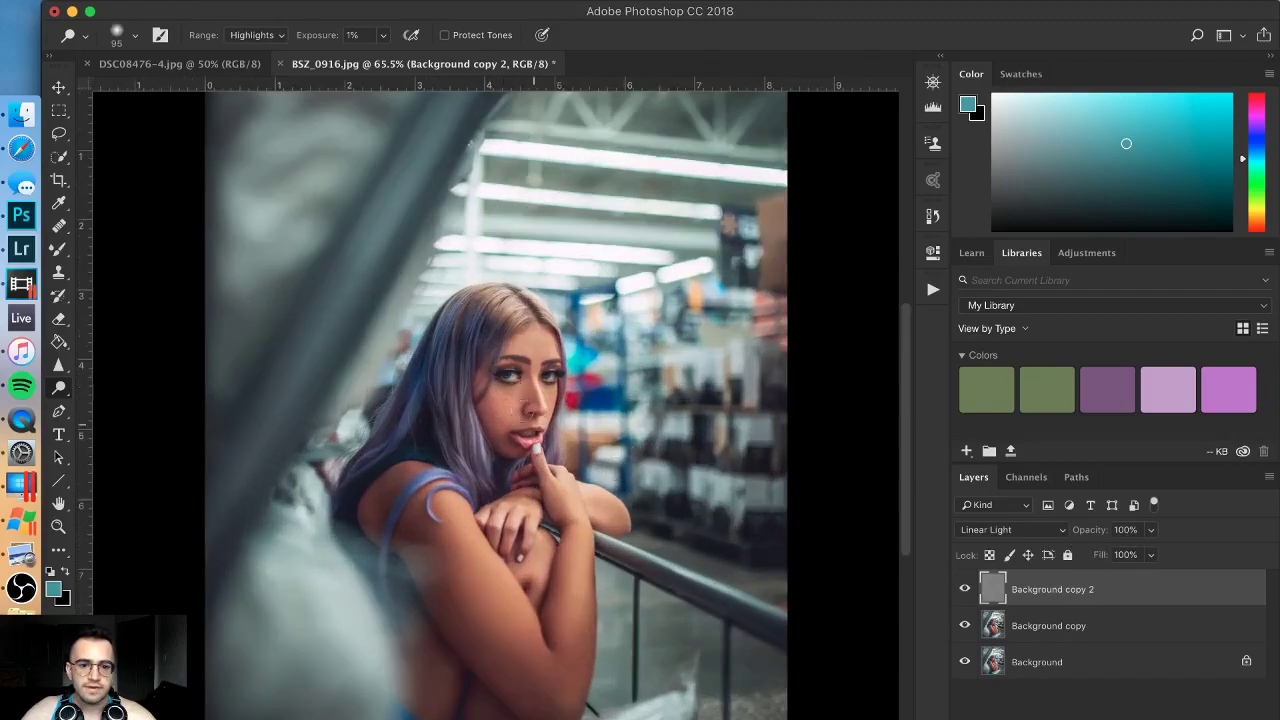
key("bracketleft")
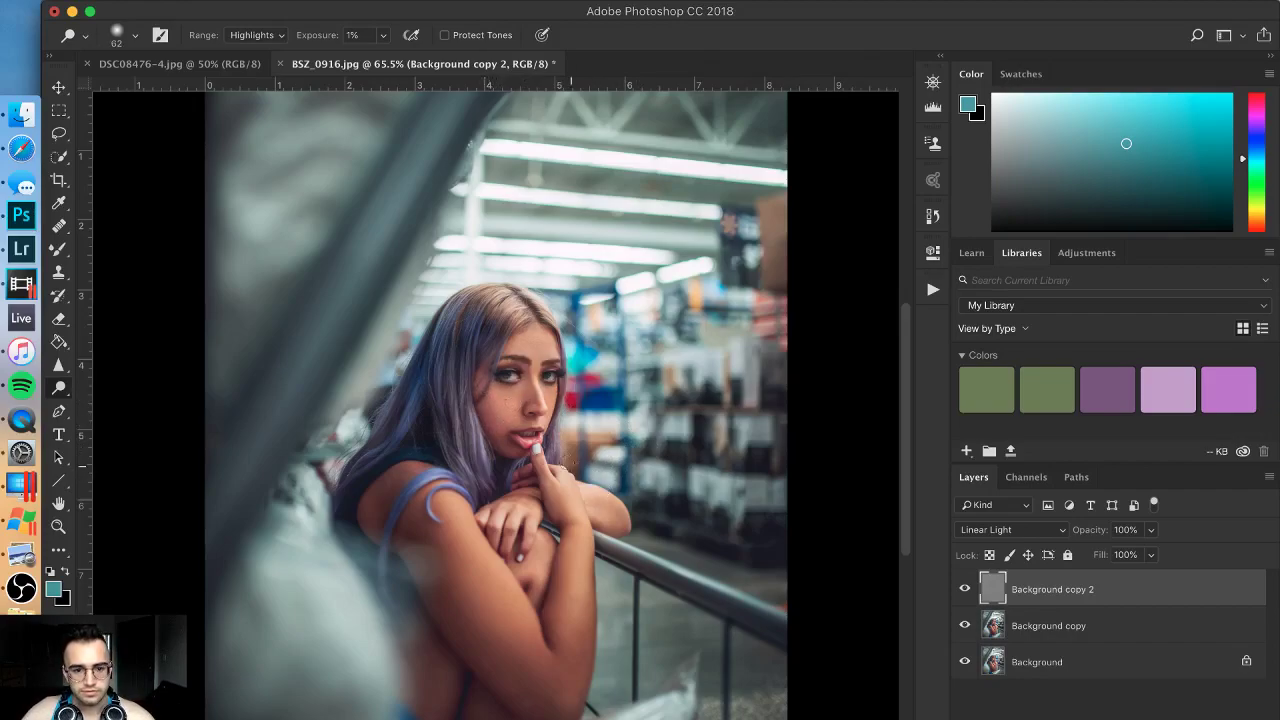
scroll(490, 420, "up", 8)
mouse_move(490, 390)
left_mouse_down()
mouse_move(474, 390)
mouse_move(471, 373)
left_mouse_up()
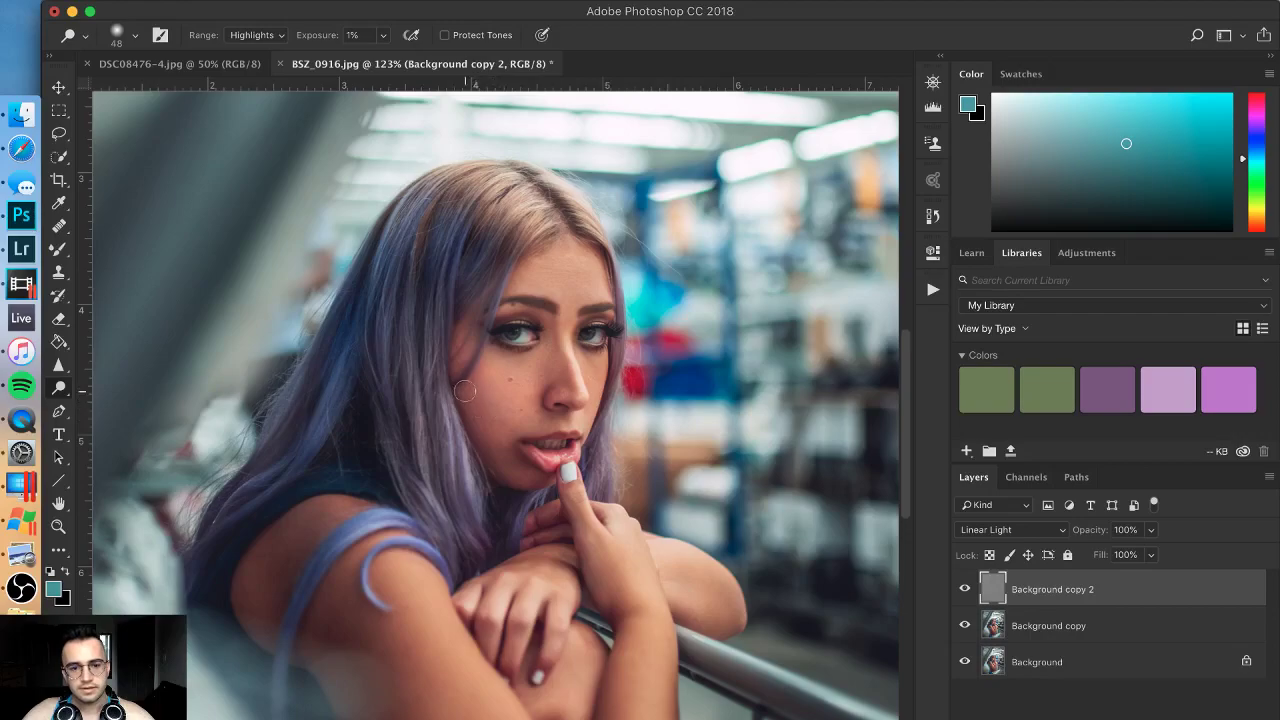
Step: Dodge the highlights on the lower lip with the brush at size 29
scroll(551, 447, "down", 5)
scroll(493, 443, "up", 8)
mouse_move(510, 430)
left_mouse_down()
mouse_move(476, 425)
mouse_move(519, 453)
mouse_move(475, 421)
mouse_move(536, 452)
left_mouse_up()
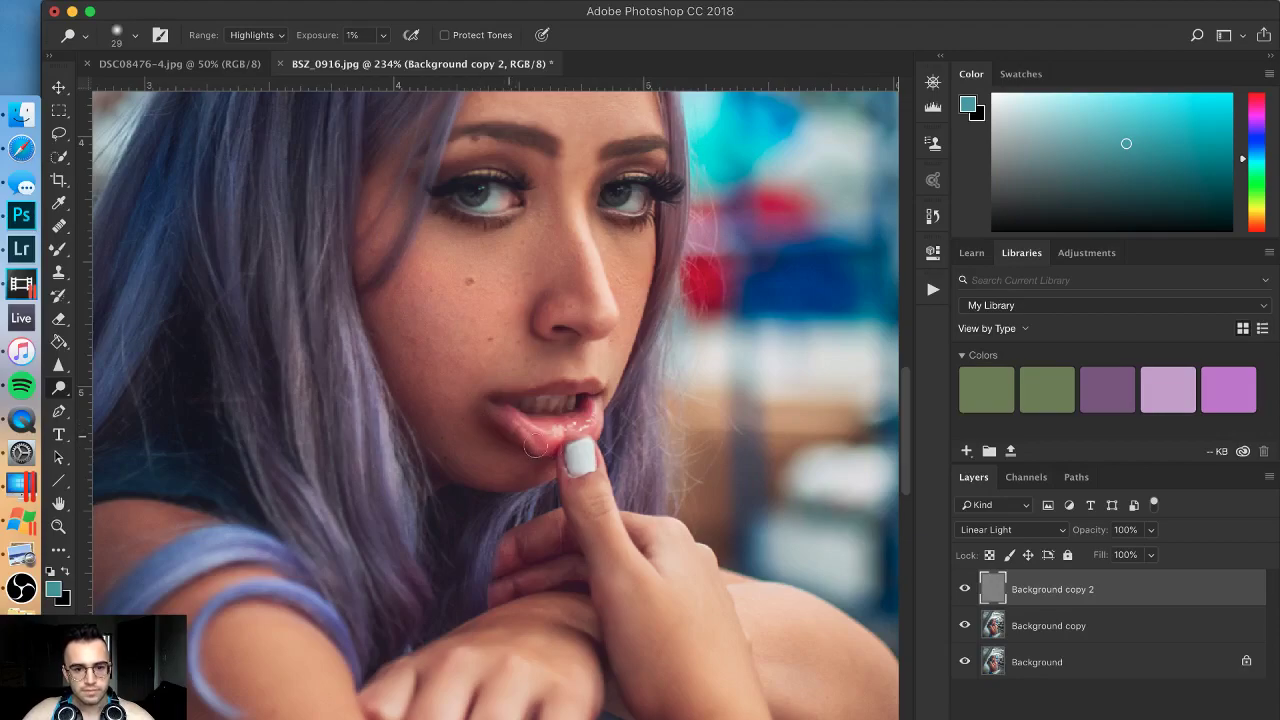
scroll(556, 456, "down", 5)
Step: Dodge the nose and the area between the brows at brush size 41, reducing it to 12 for finer spots
scroll(558, 437, "up", 5)
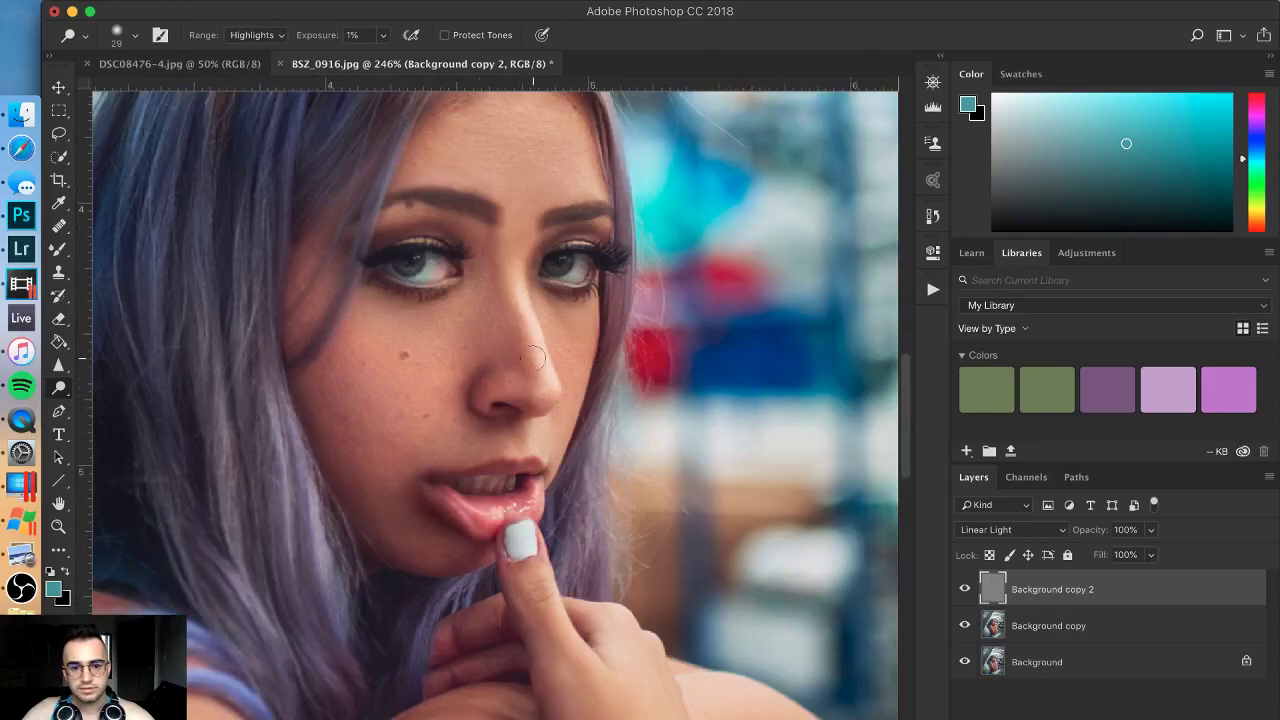
key("bracketright")
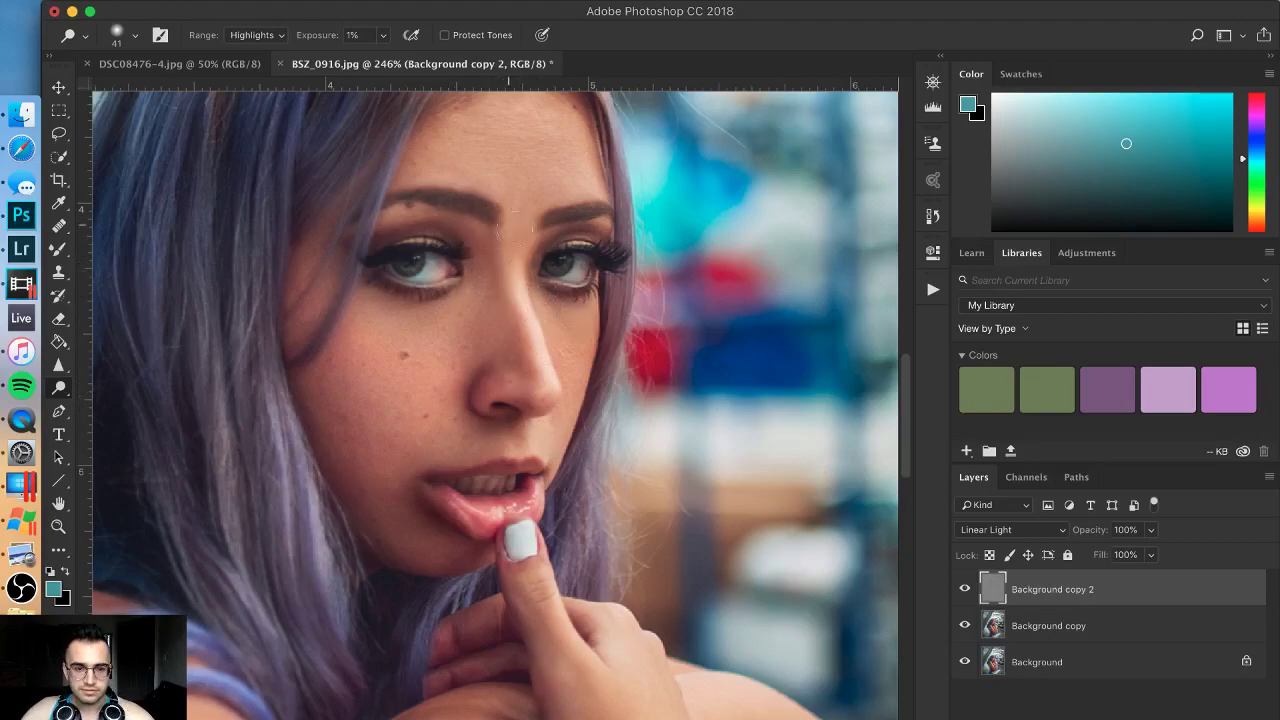
mouse_move(490, 238)
left_mouse_down()
mouse_move(460, 237)
mouse_move(484, 236)
left_mouse_up()
scroll(492, 241, "down", 5)
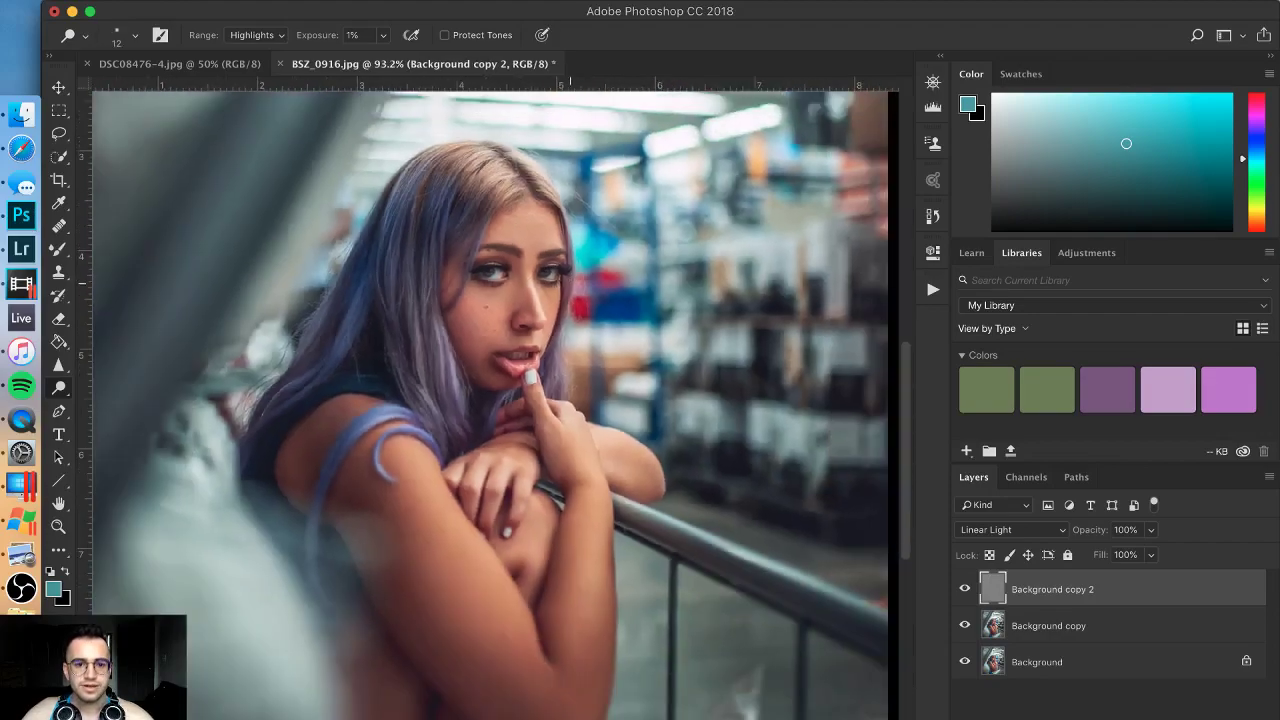
Step: Dodge the skin around the eyes and eyebrows with the brush at sizes 13 and 20
scroll(517, 259, "up", 6)
scroll(517, 259, "up", 3)
left_click_drag(474, 268, 496, 281)
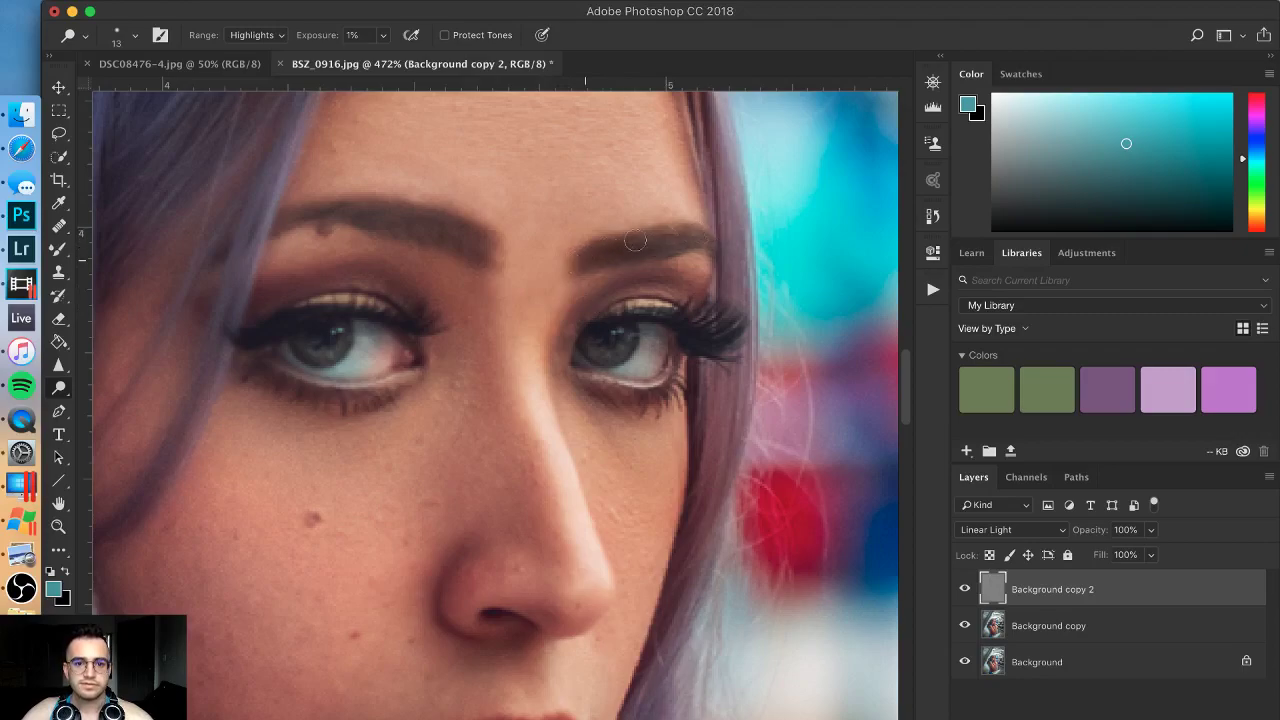
key("bracketright")
key("bracketright")
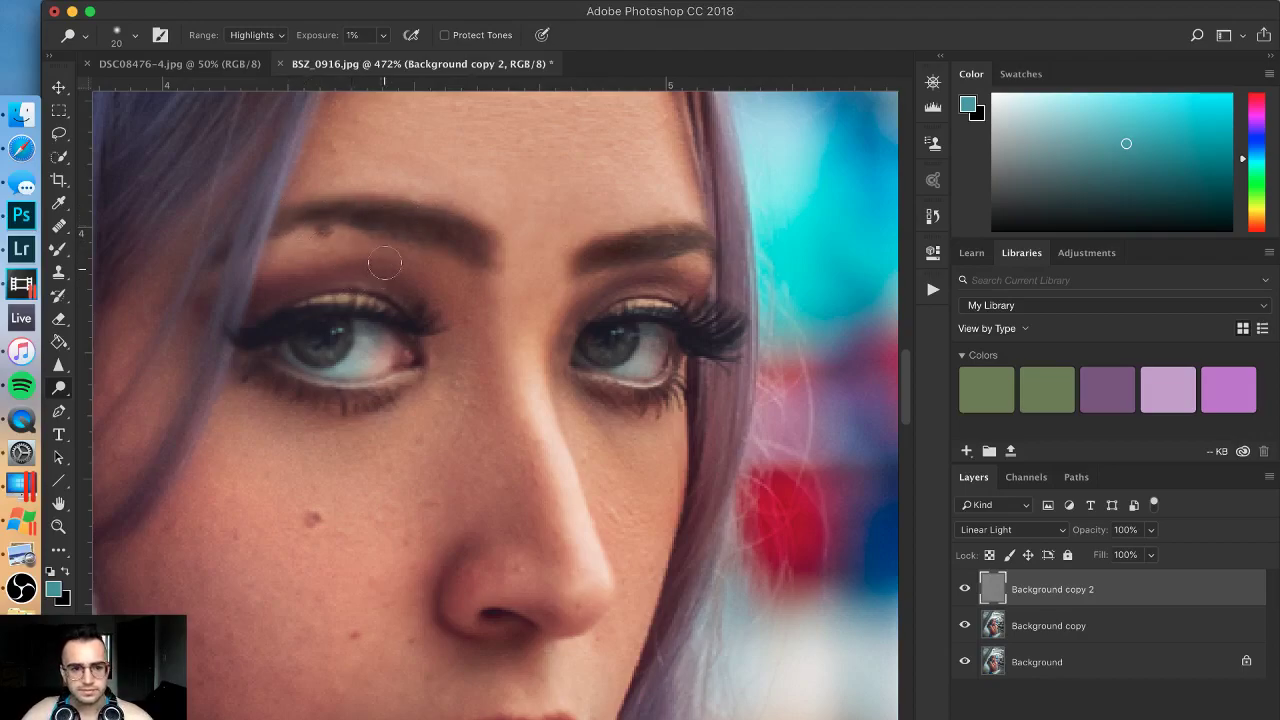
Step: Dodge along the upper edge of the eyebrow nearest the long hair with the brush reduced to size 8
key("bracketleft")
key("bracketleft")
key("bracketleft")
key("bracketleft")
key("bracketleft")
key("bracketleft")
key("bracketright")
key("bracketright")
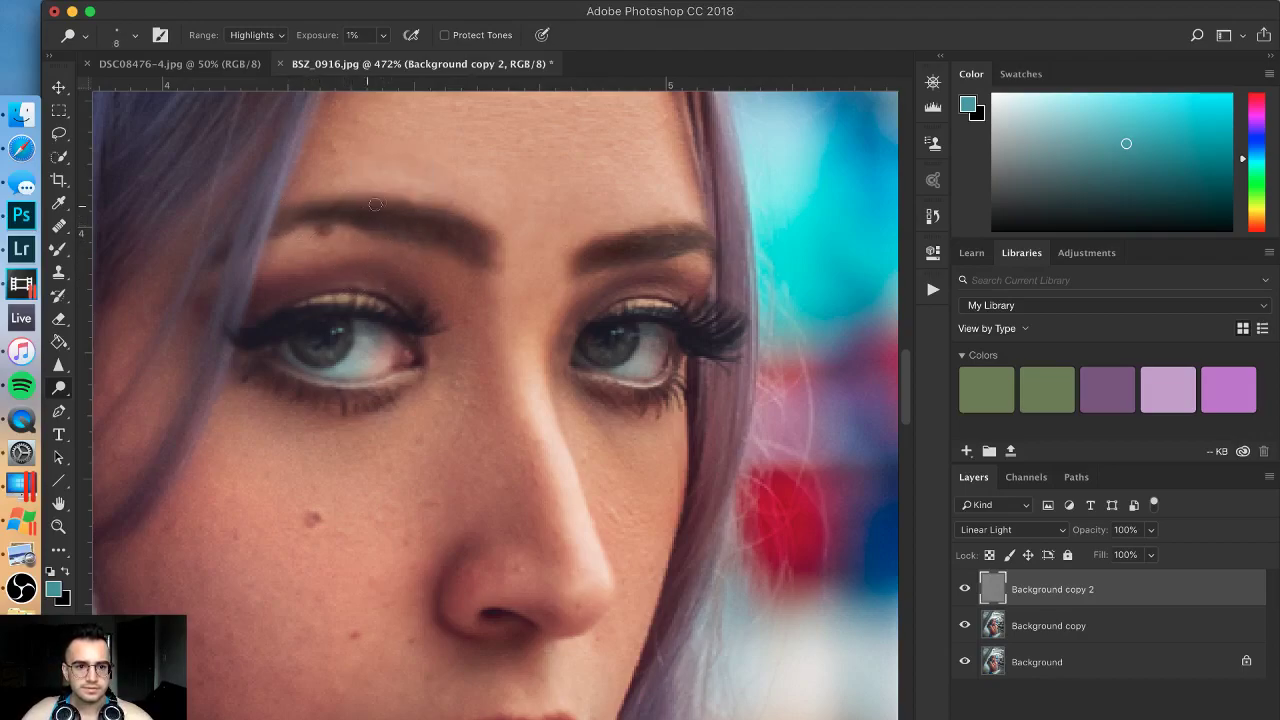
Step: Check the dodging against the whole image by switching the Background copy 2 layer off and on several times
key("super+0")
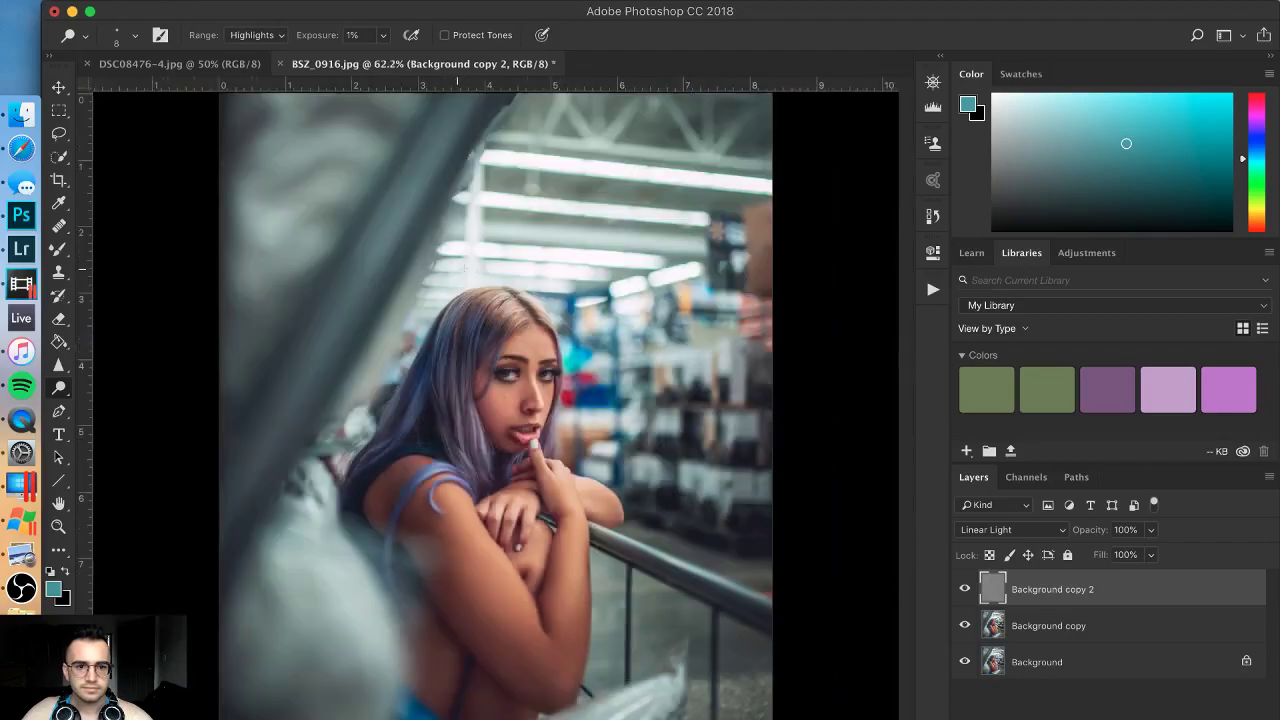
left_click(966, 589)
left_click(966, 589)
left_click(967, 589)
left_click(966, 589)
left_click(966, 589)
left_click(966, 589)
scroll(540, 395, "up", 5)
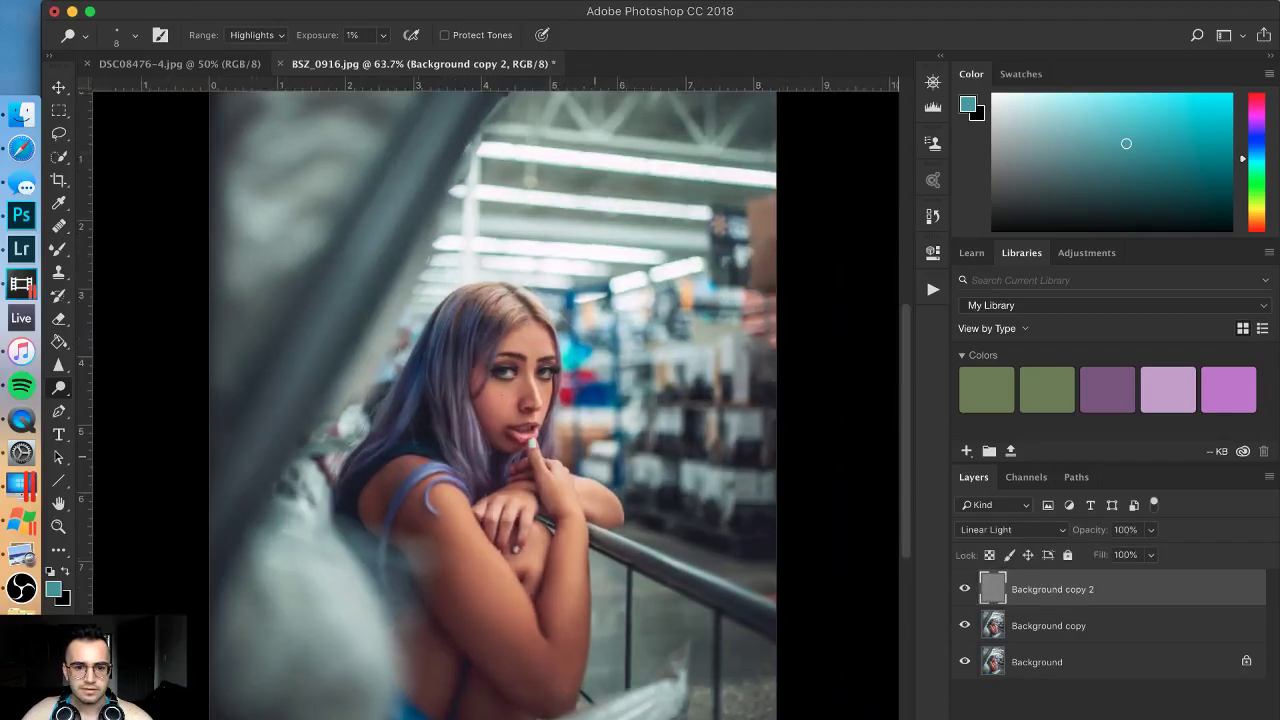
Step: Dodge the bridge of the nose, the lips and the irises with the brush between sizes 10 and 24
left_click_drag(671, 359, 657, 309)
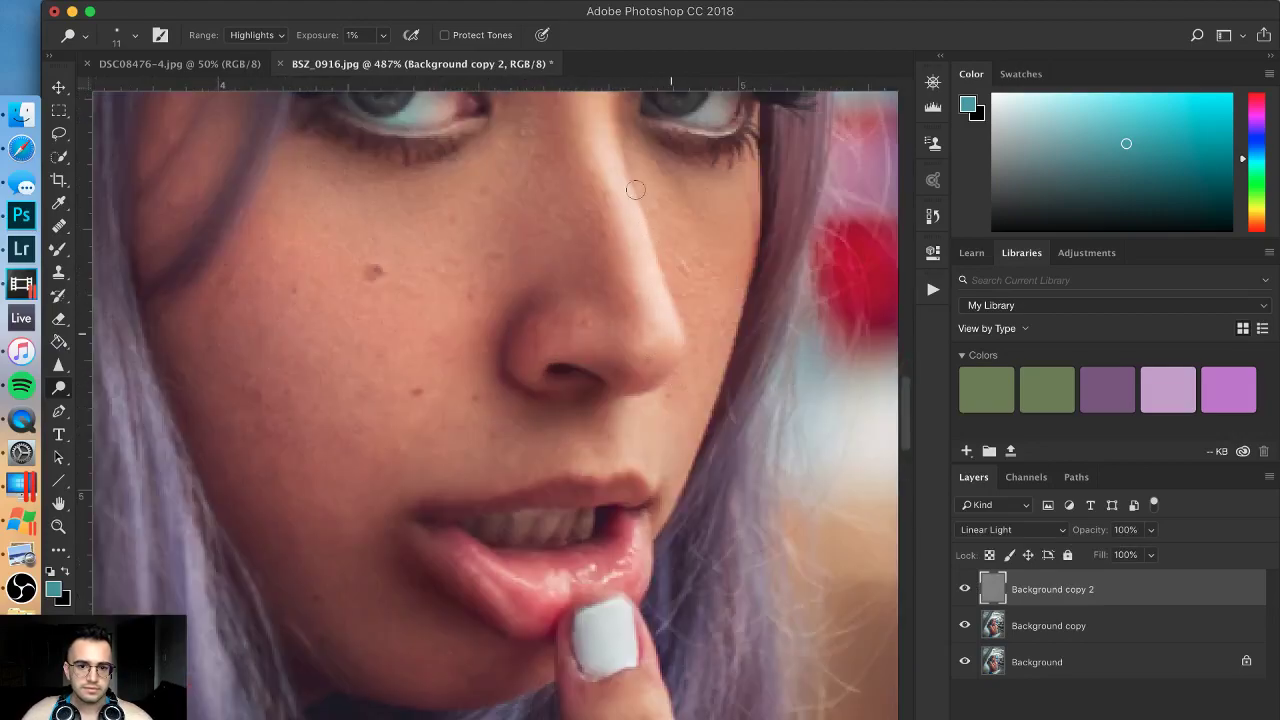
left_click_drag(575, 606, 580, 605)
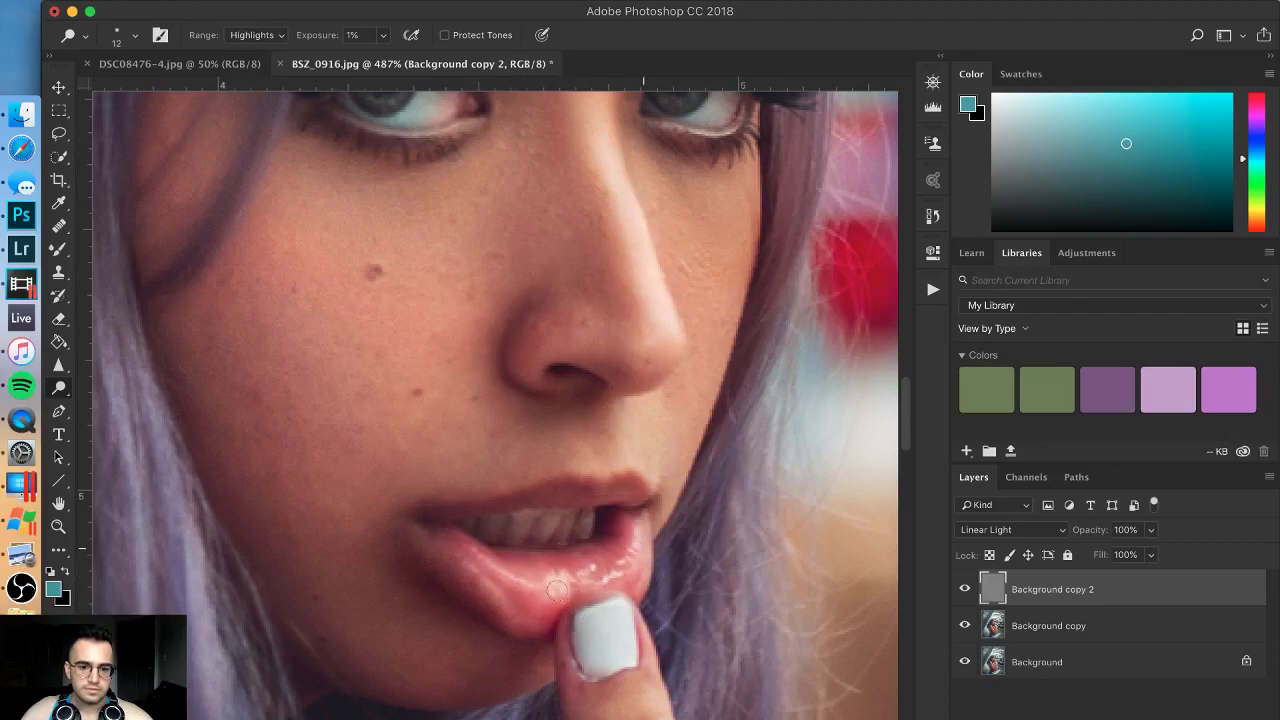
left_click_drag(503, 600, 510, 600)
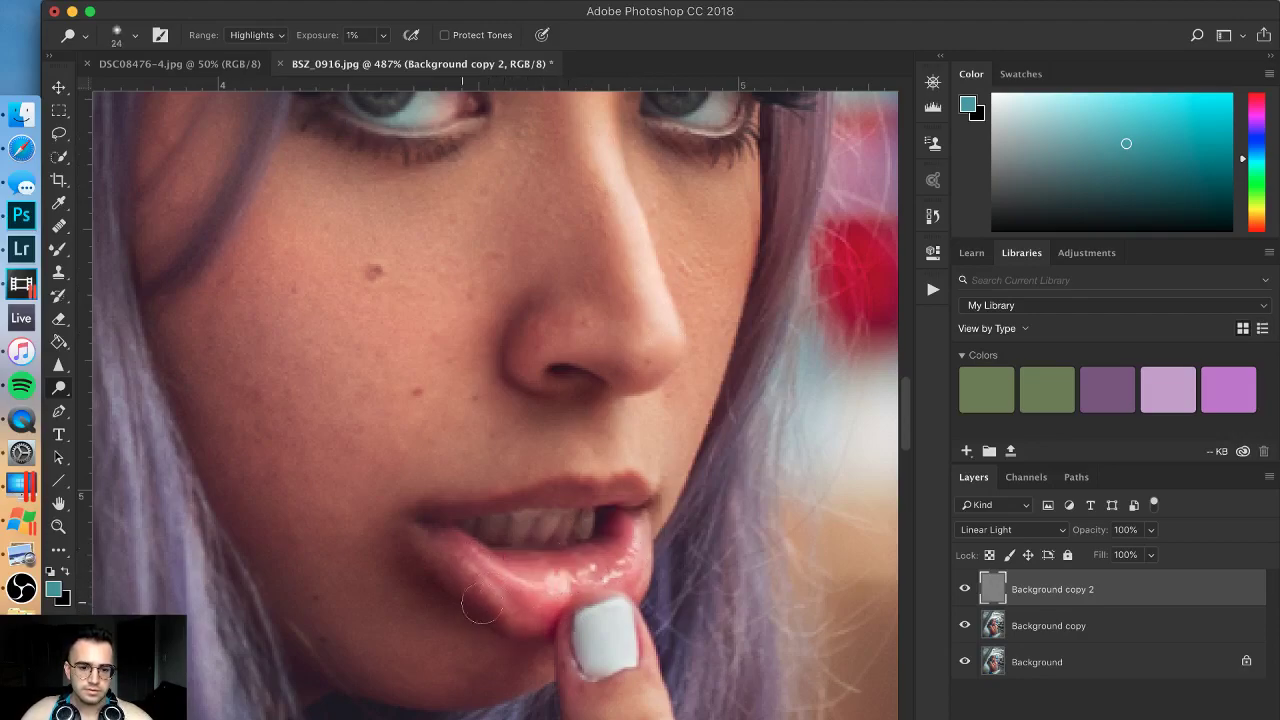
left_click_drag(559, 528, 562, 528)
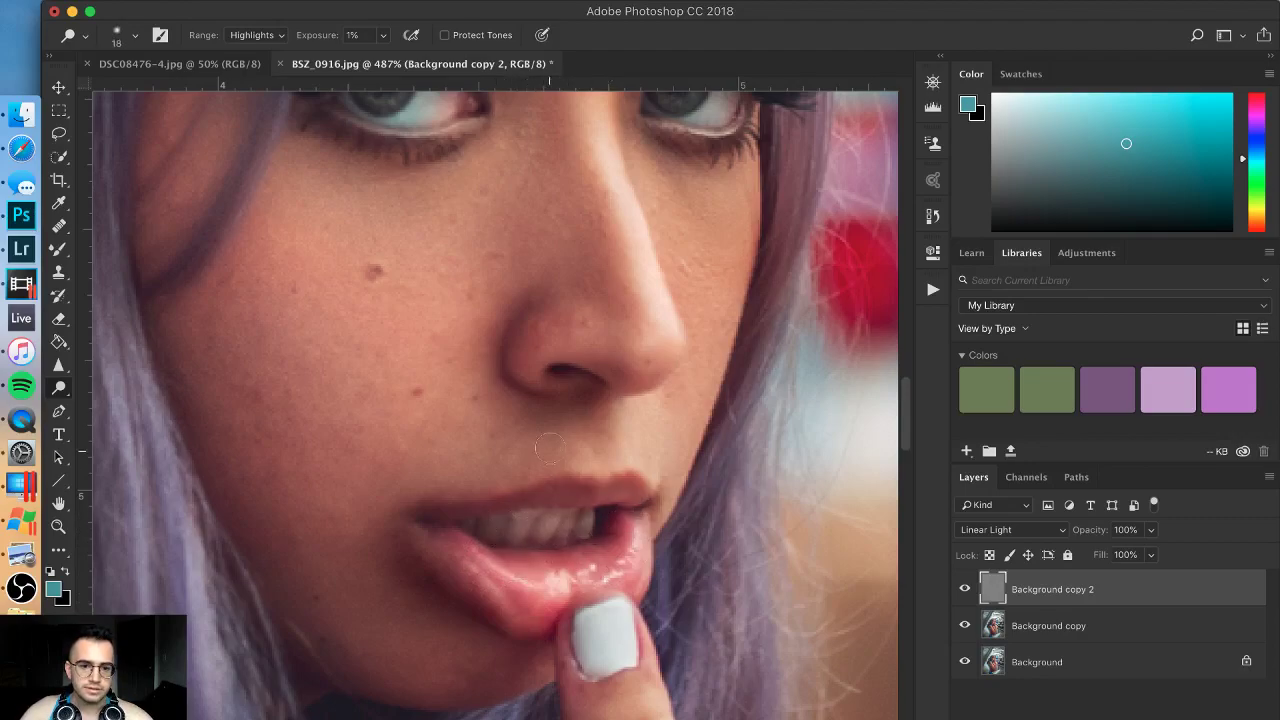
scroll(488, 527, "up", 3)
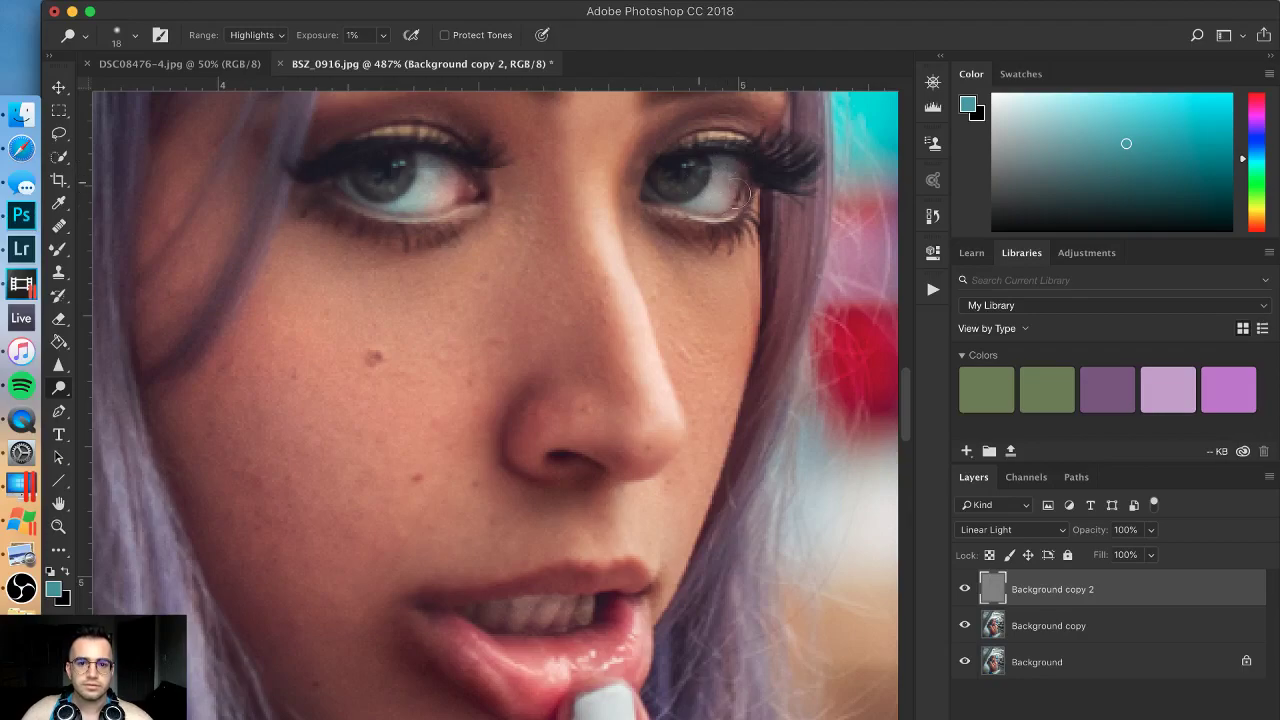
left_click_drag(693, 185, 683, 185)
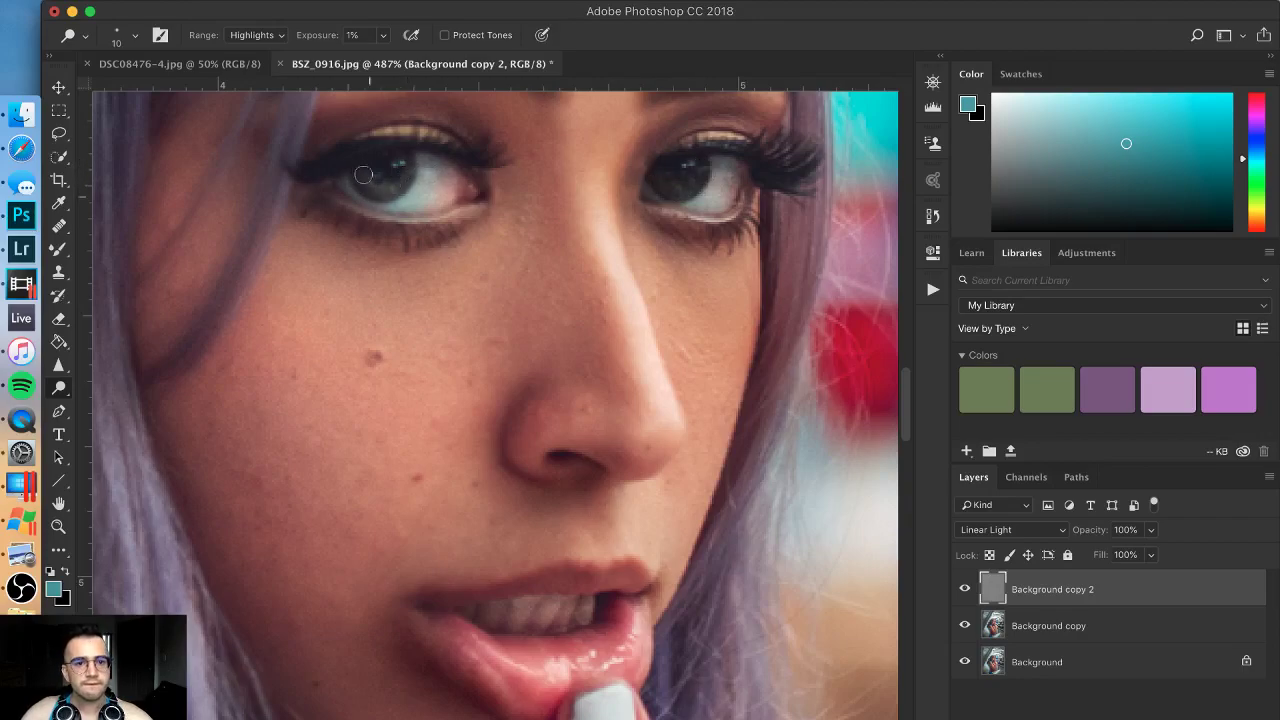
Step: Compare the whole portrait before and after by switching the visibility of the Background copy 2 layer repeatedly
key("super+0")
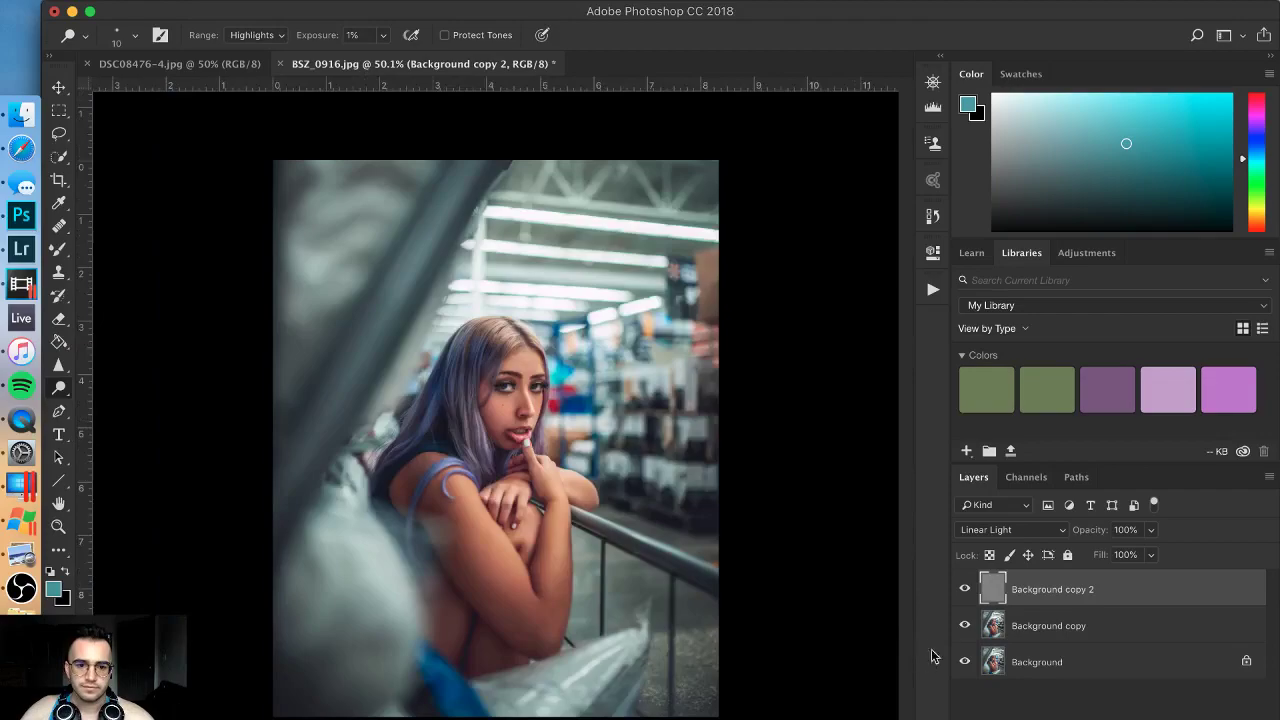
left_click(966, 589)
left_click(966, 589)
left_click(966, 589)
left_click(966, 589)
left_click(966, 589, "alt")
left_click(966, 589, "alt")
left_click(966, 589)
left_click(966, 589)
Step: Crop the image slightly tighter from its upper-left corner, keeping the 4:5 (8:10) ratio
left_click_drag(600, 465, 665, 470)
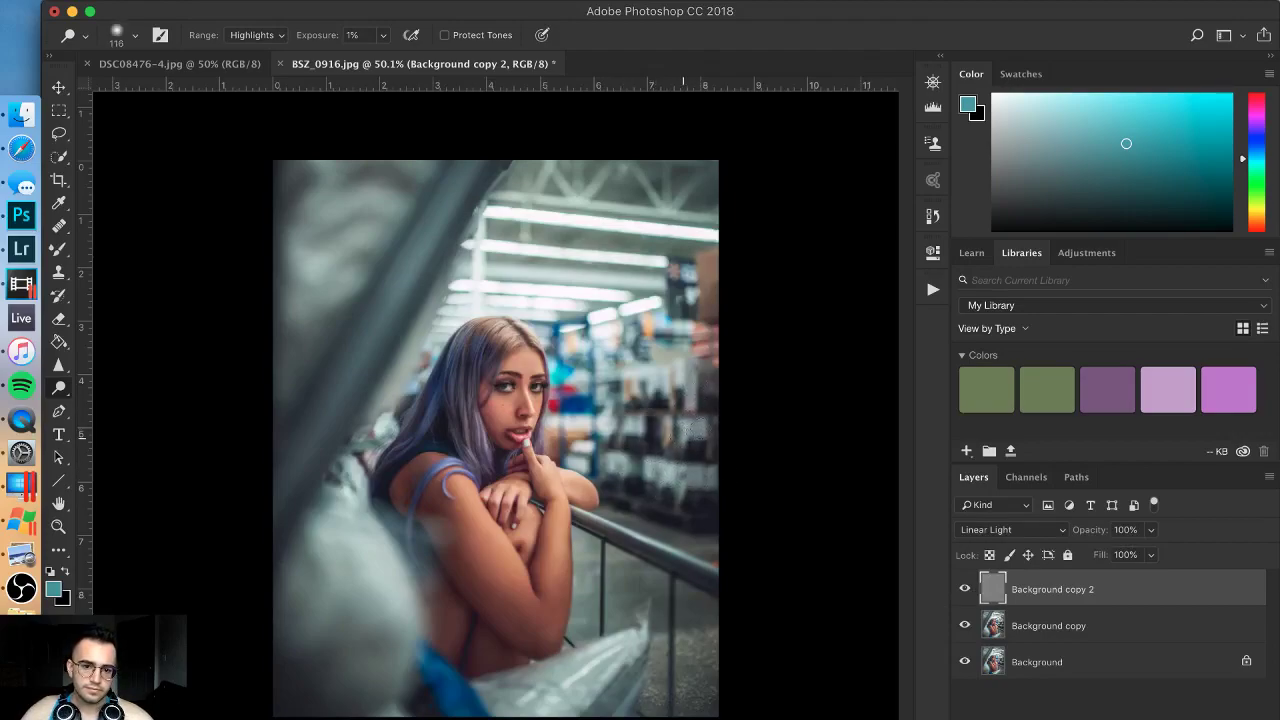
scroll(612, 465, "down", 3)
left_click(59, 180)
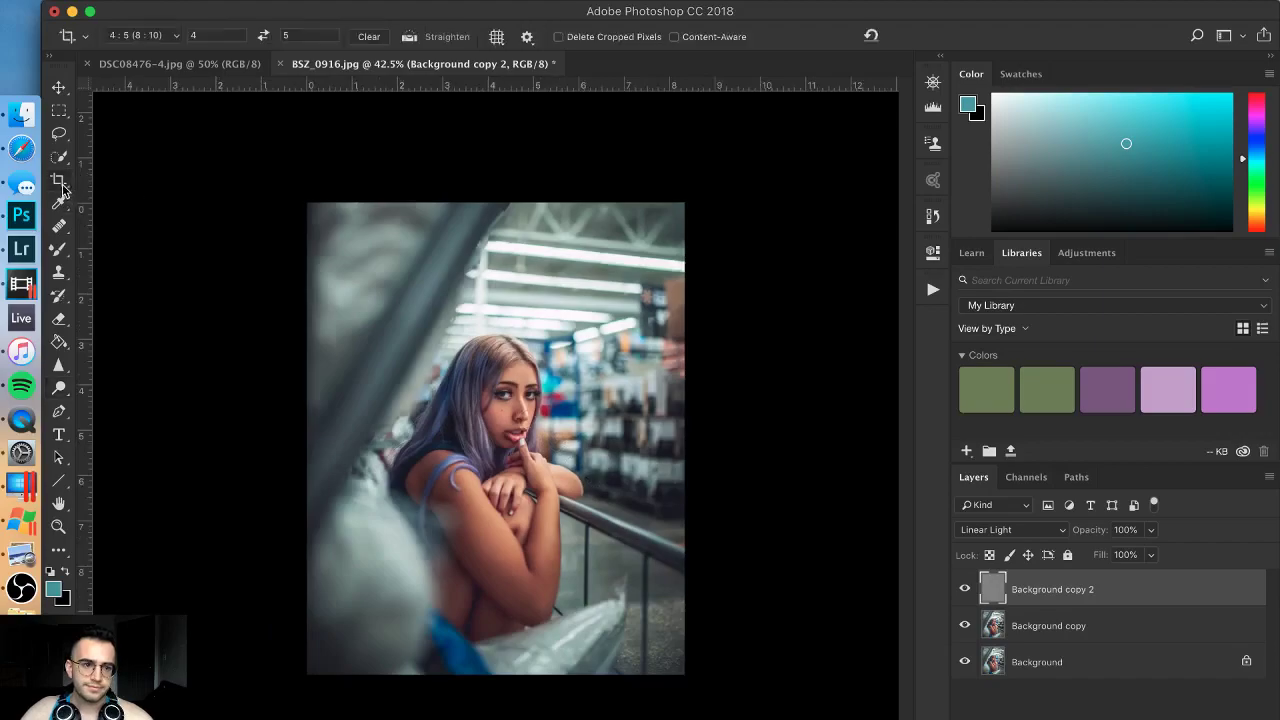
mouse_move(313, 214)
left_mouse_down()
mouse_move(318, 198)
mouse_move(310, 205)
left_mouse_up()
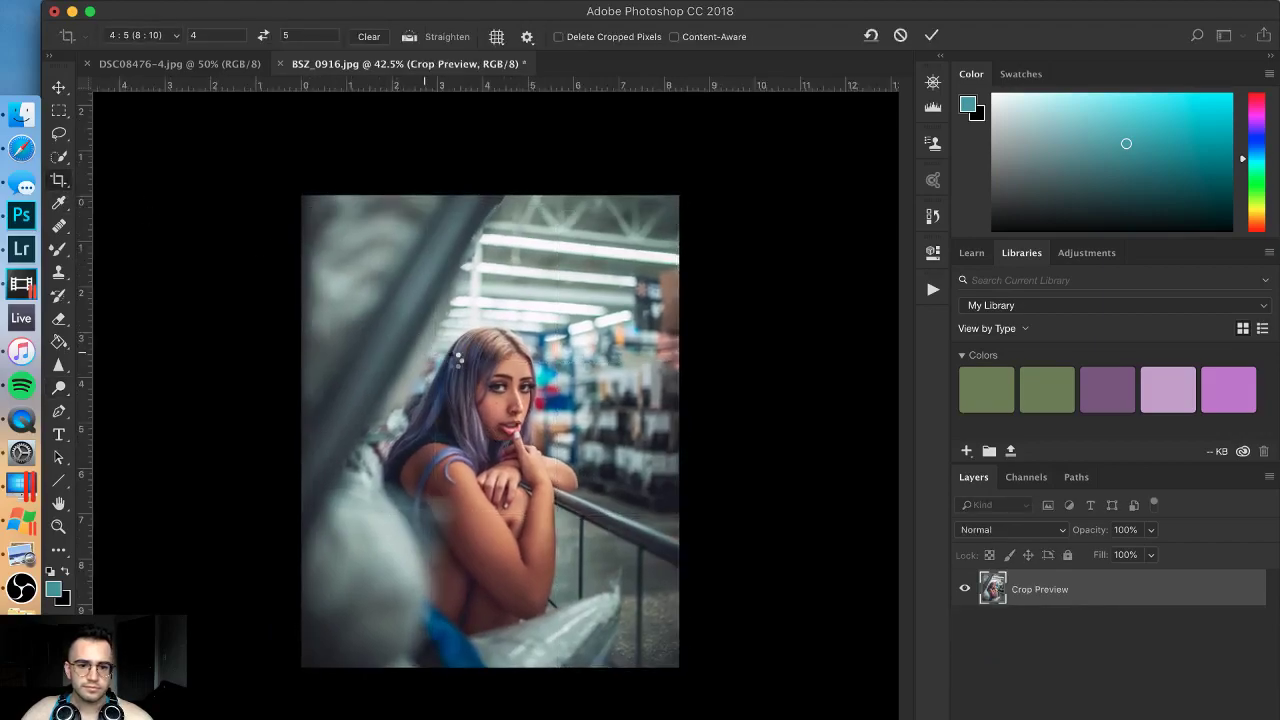
key("Escape")
Step: Clear the crop's 4:5 proportions, leaving the ratio values empty
scroll(454, 357, "up", 3)
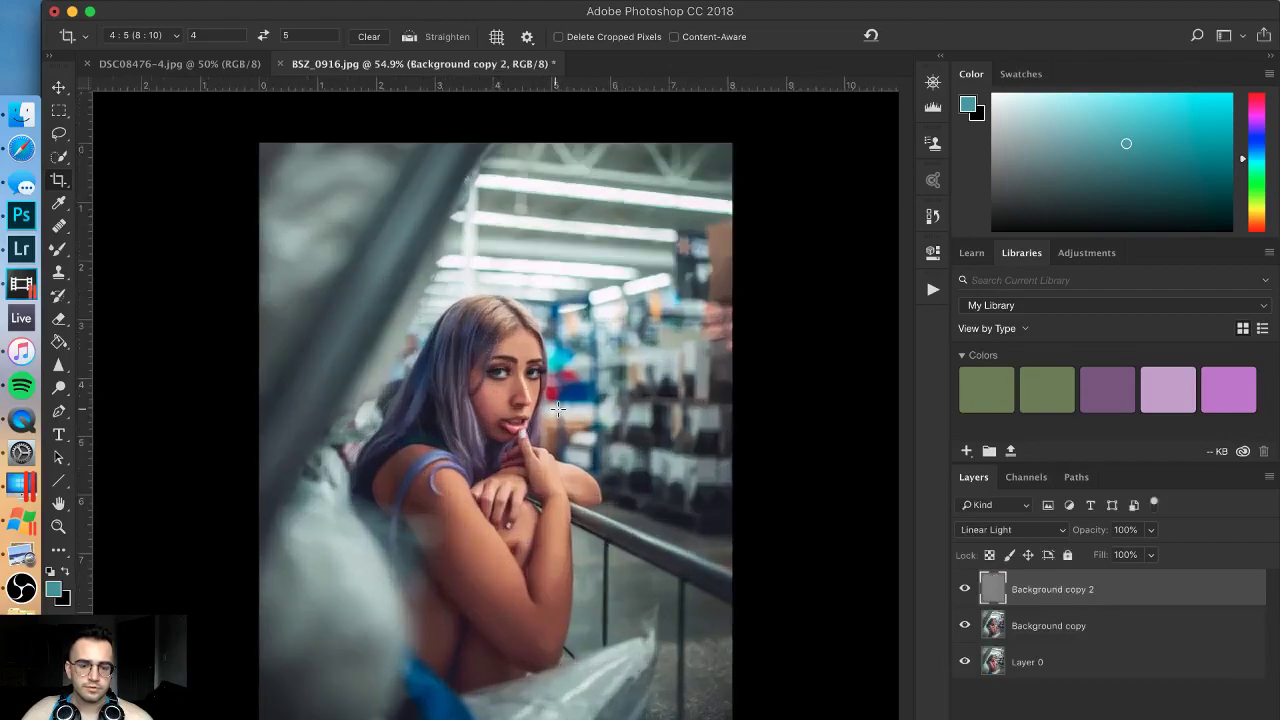
scroll(534, 346, "up", 2)
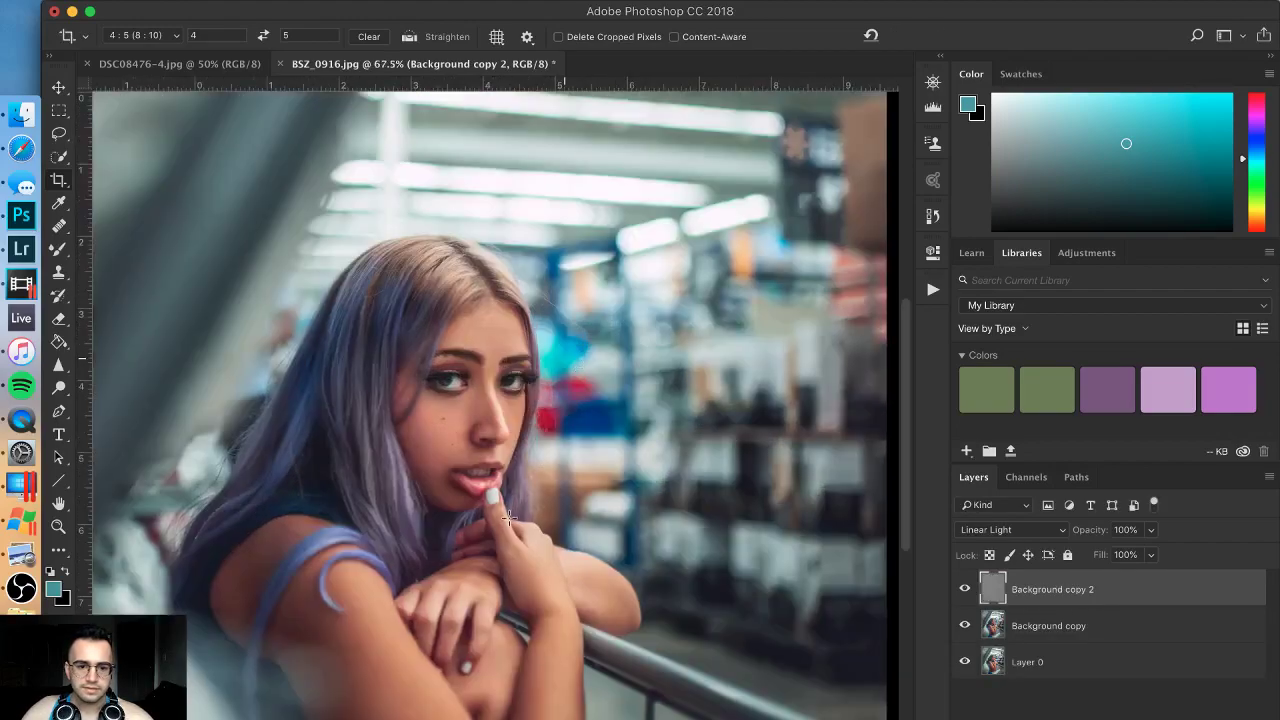
scroll(508, 592, "up", 3)
scroll(508, 592, "down", 2)
scroll(475, 585, "down", 2)
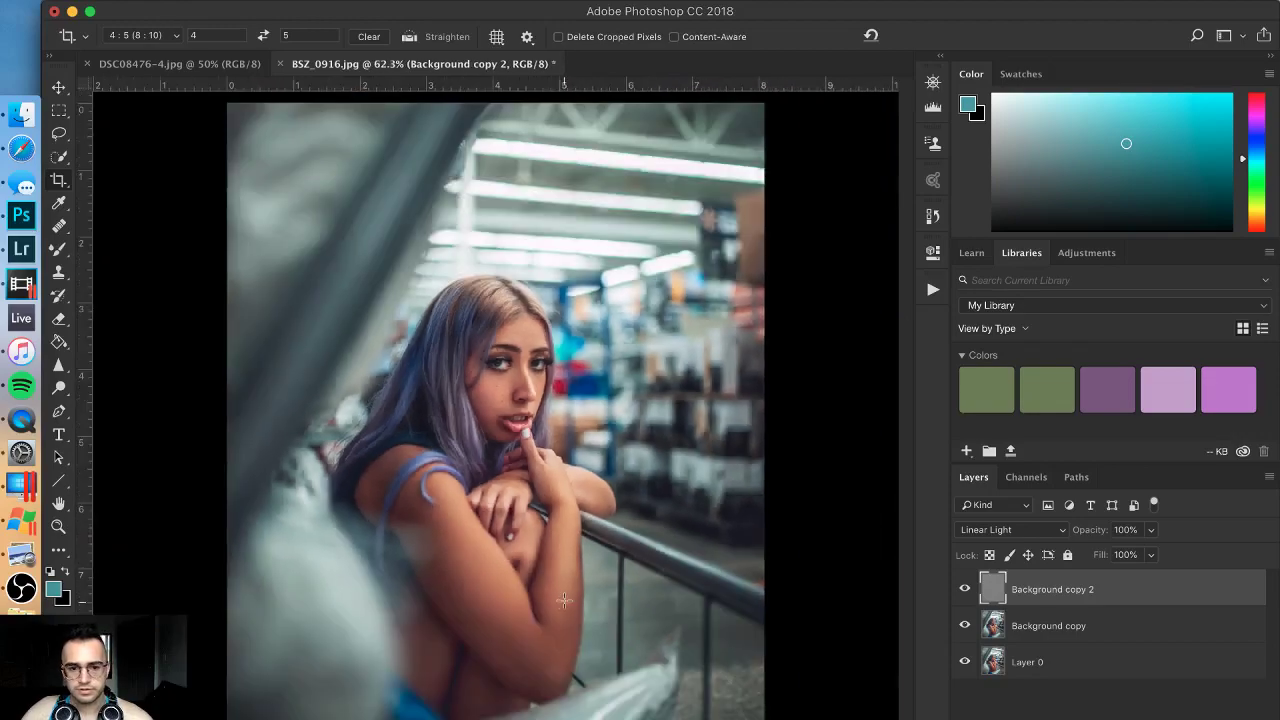
right_click(469, 395)
left_click(478, 402)
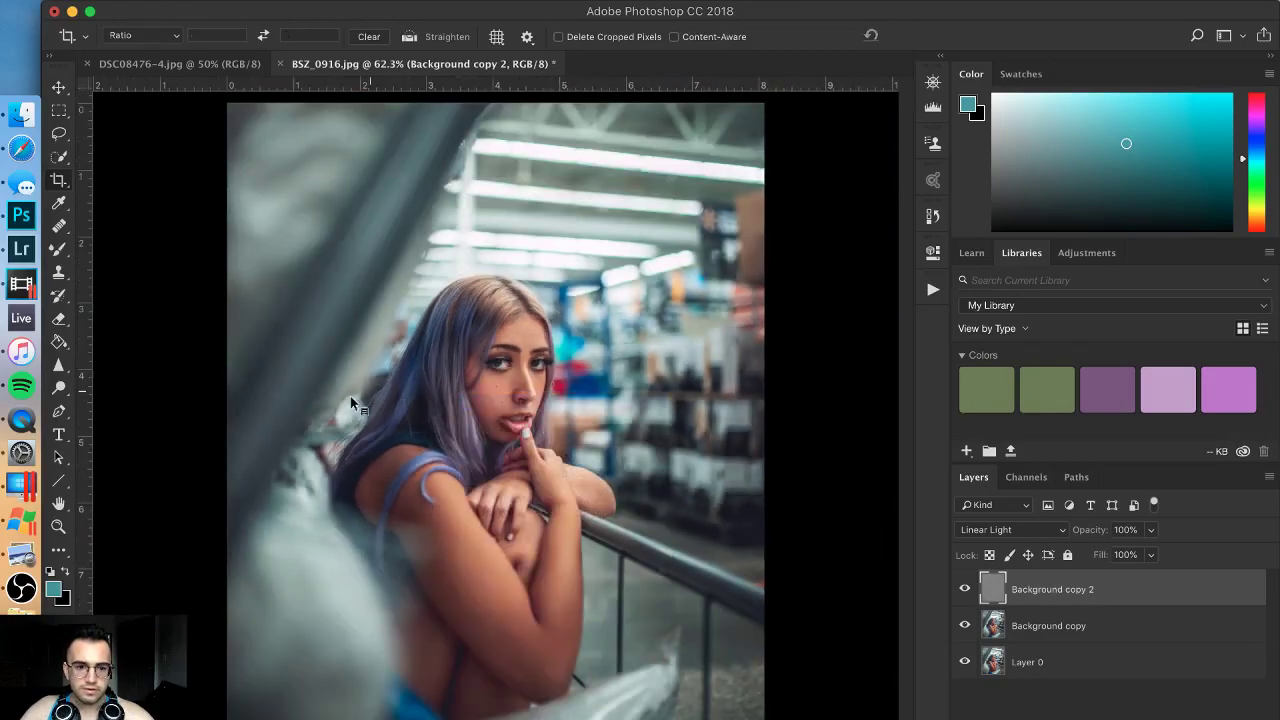
Step: Dodge the highlights on the hair, hands, arms and shoulder with the brush enlarged from size 143 to 311
left_click(58, 387)
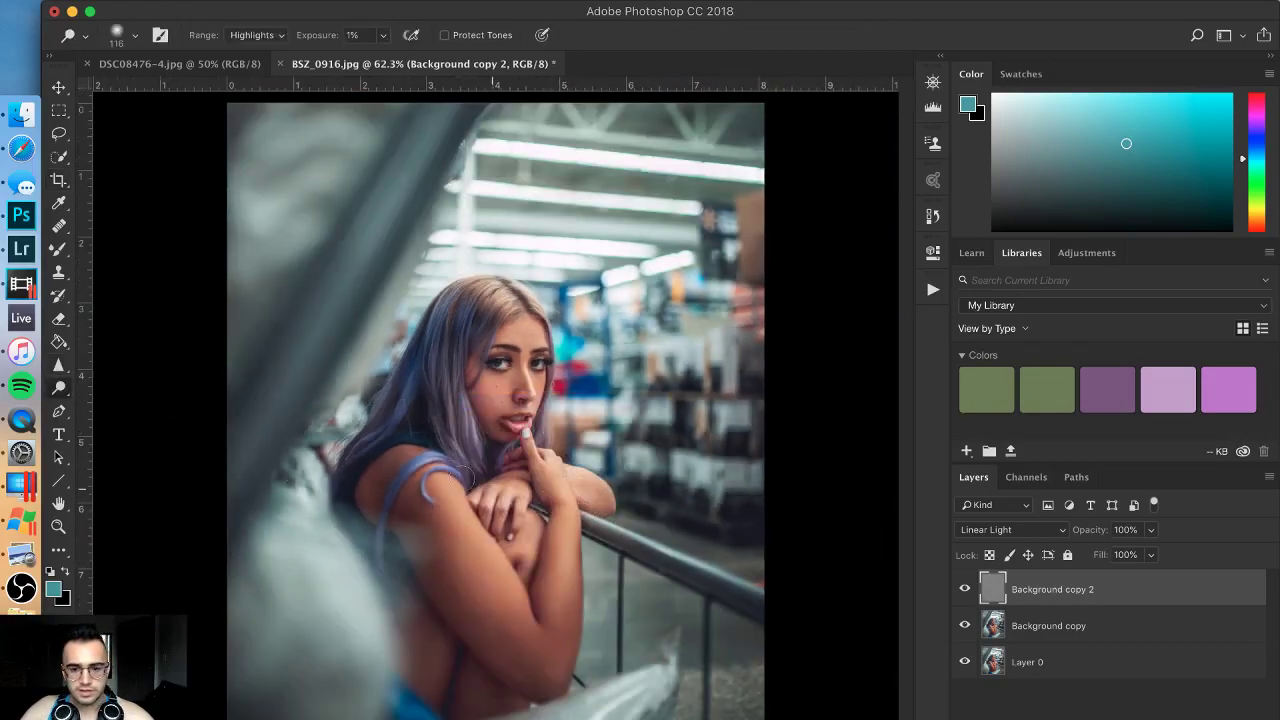
key("]")
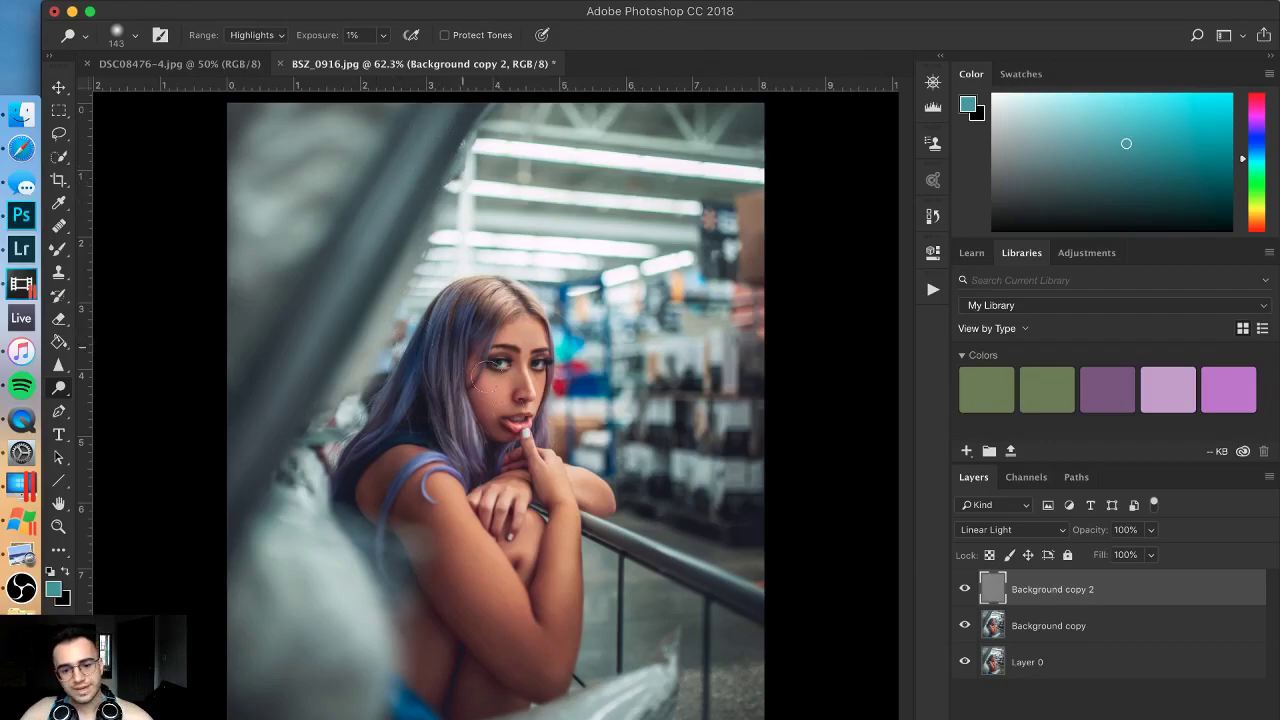
mouse_move(666, 561)
left_mouse_down()
mouse_move(635, 567)
mouse_move(587, 525)
mouse_move(682, 546)
mouse_move(609, 534)
mouse_move(730, 588)
mouse_move(630, 539)
mouse_move(681, 566)
mouse_move(637, 538)
mouse_move(650, 536)
left_mouse_up()
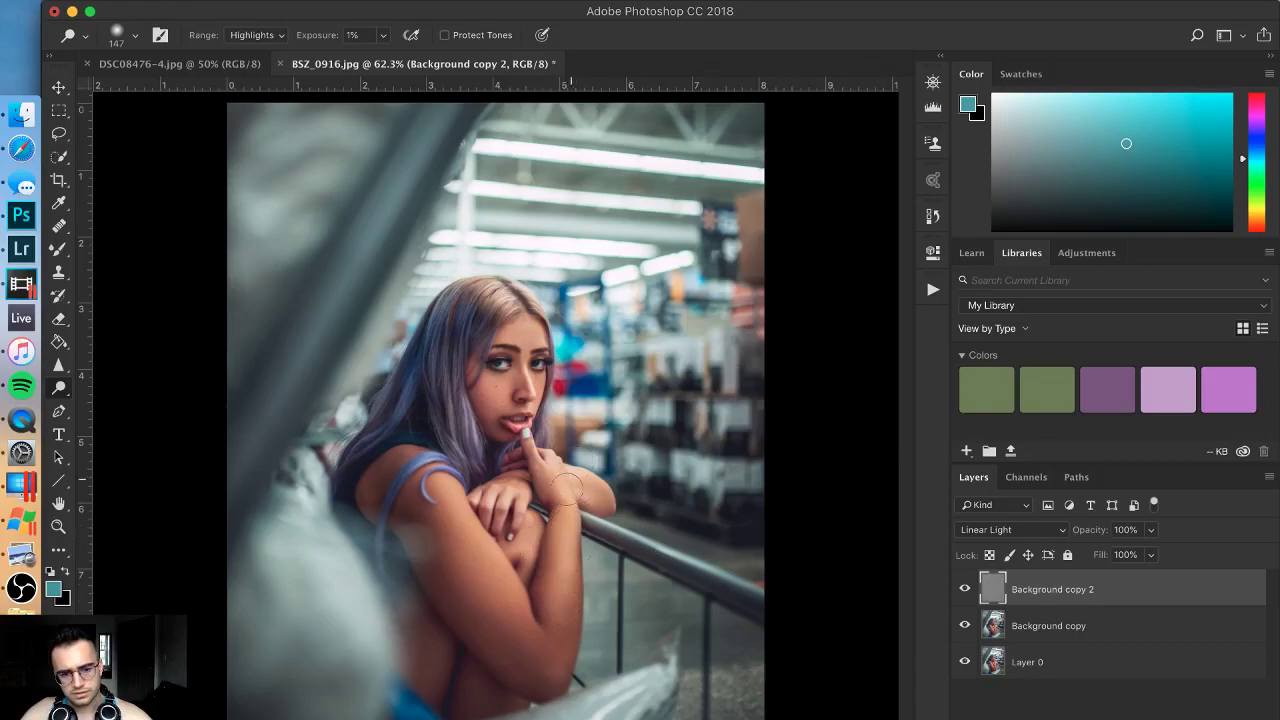
left_click_drag(486, 570, 505, 598)
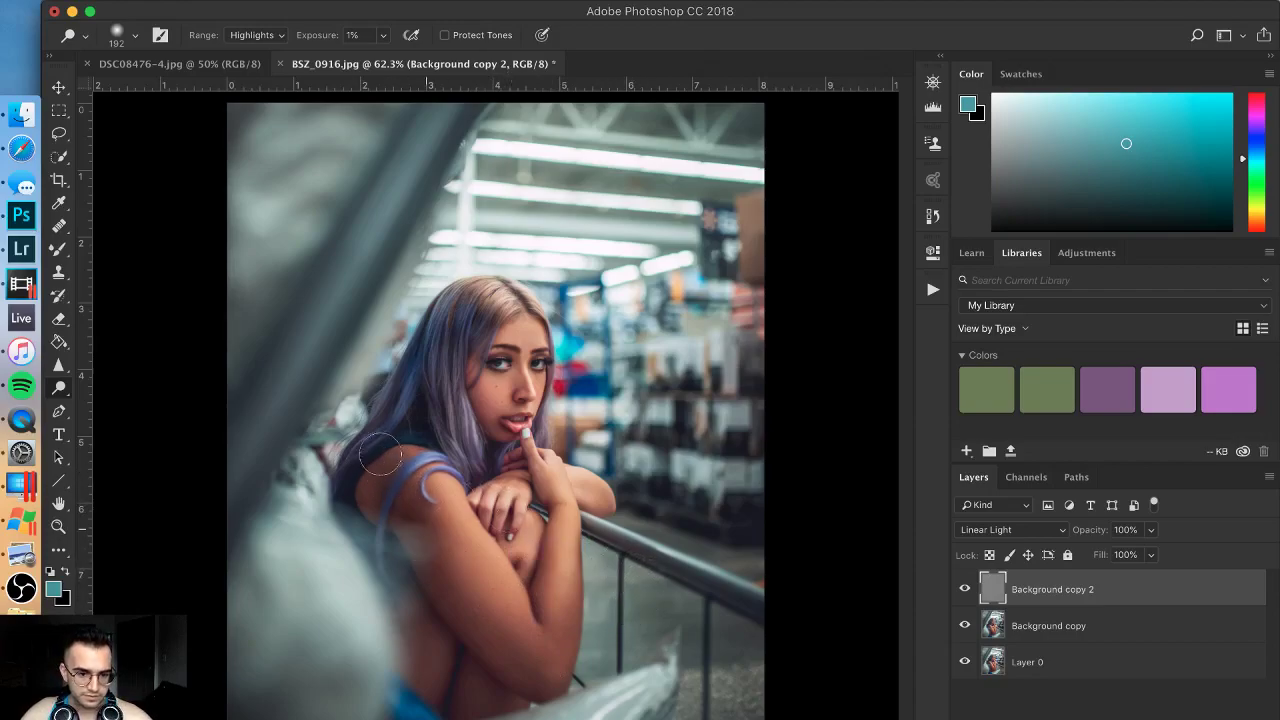
left_click_drag(395, 478, 420, 478)
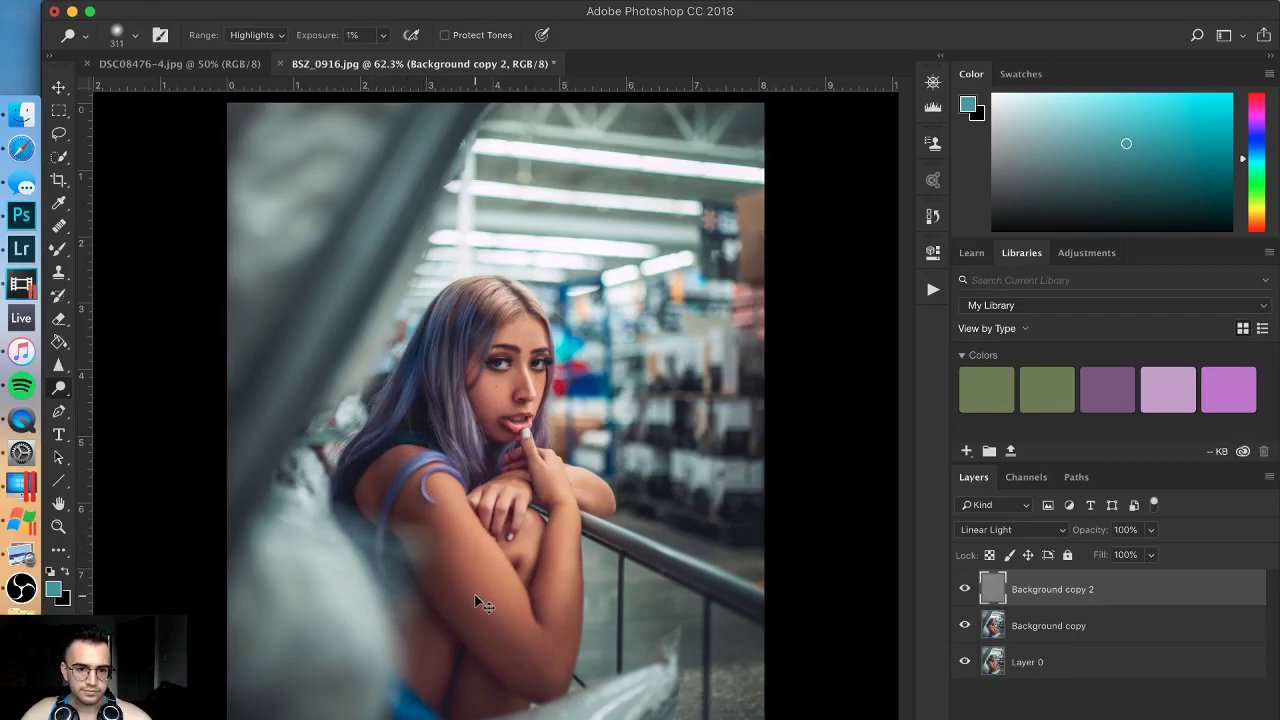
scroll(478, 600, "down", 5)
scroll(659, 531, "up", 5)
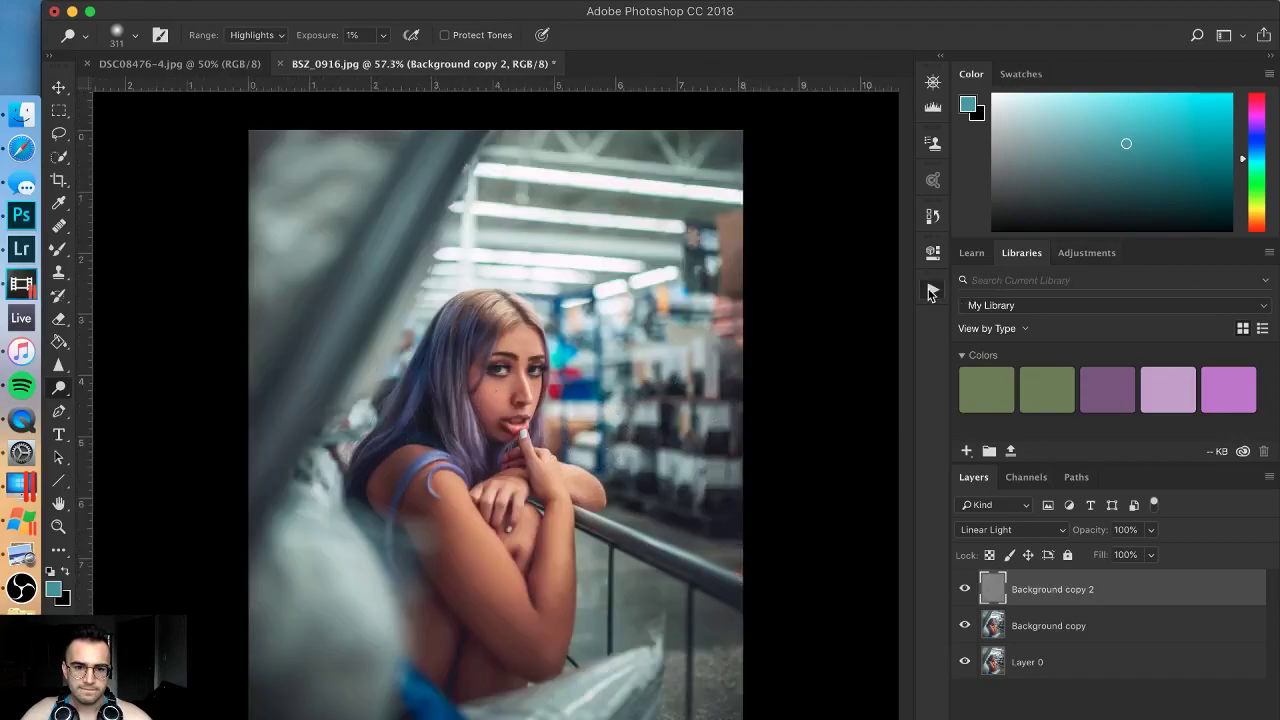
left_click(933, 290)
scroll(523, 432, "up", 1)
scroll(505, 385, "up", 12)
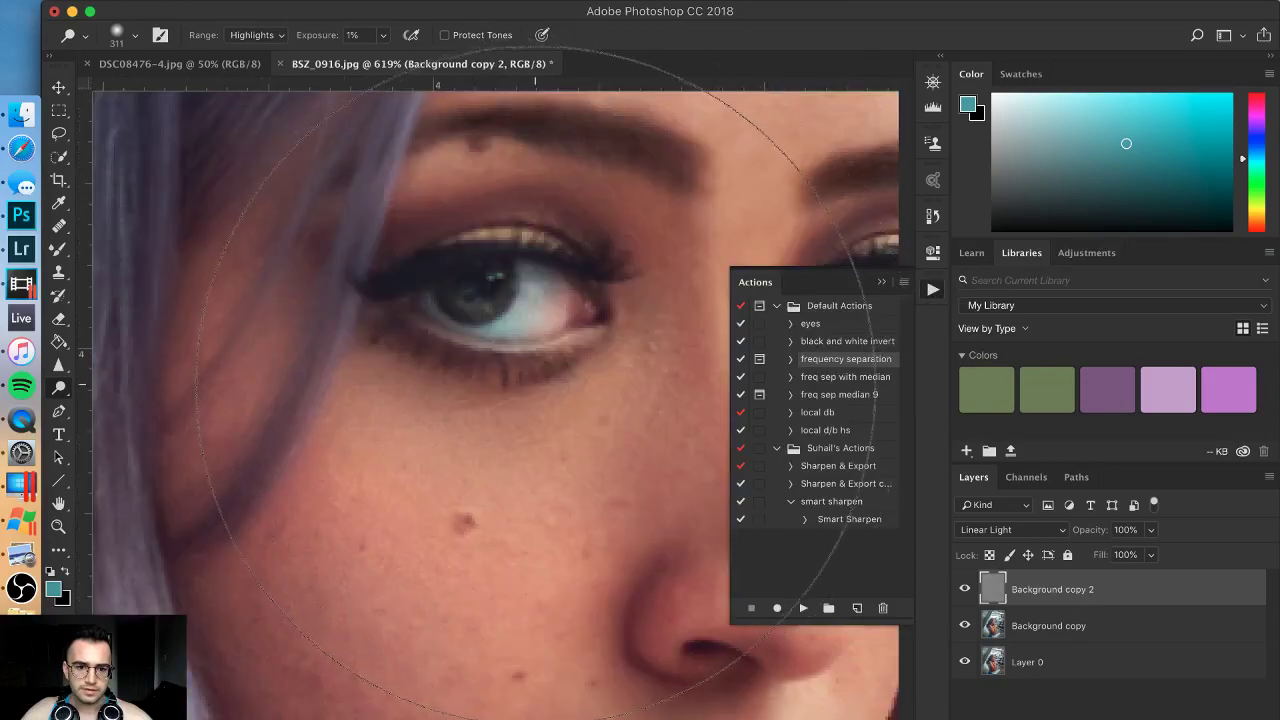
scroll(800, 300, "down", 1)
left_click(882, 284)
Step: Dodge fine detail along the lower lashes of the eye nearest the long hair and around the other eye, at brush sizes 2 to 5
mouse_move(490, 320)
left_mouse_down()
mouse_move(415, 390)
mouse_move(385, 375)
left_mouse_up()
mouse_move(464, 370)
left_mouse_down()
mouse_move(450, 372)
mouse_move(513, 352)
mouse_move(502, 342)
left_mouse_up()
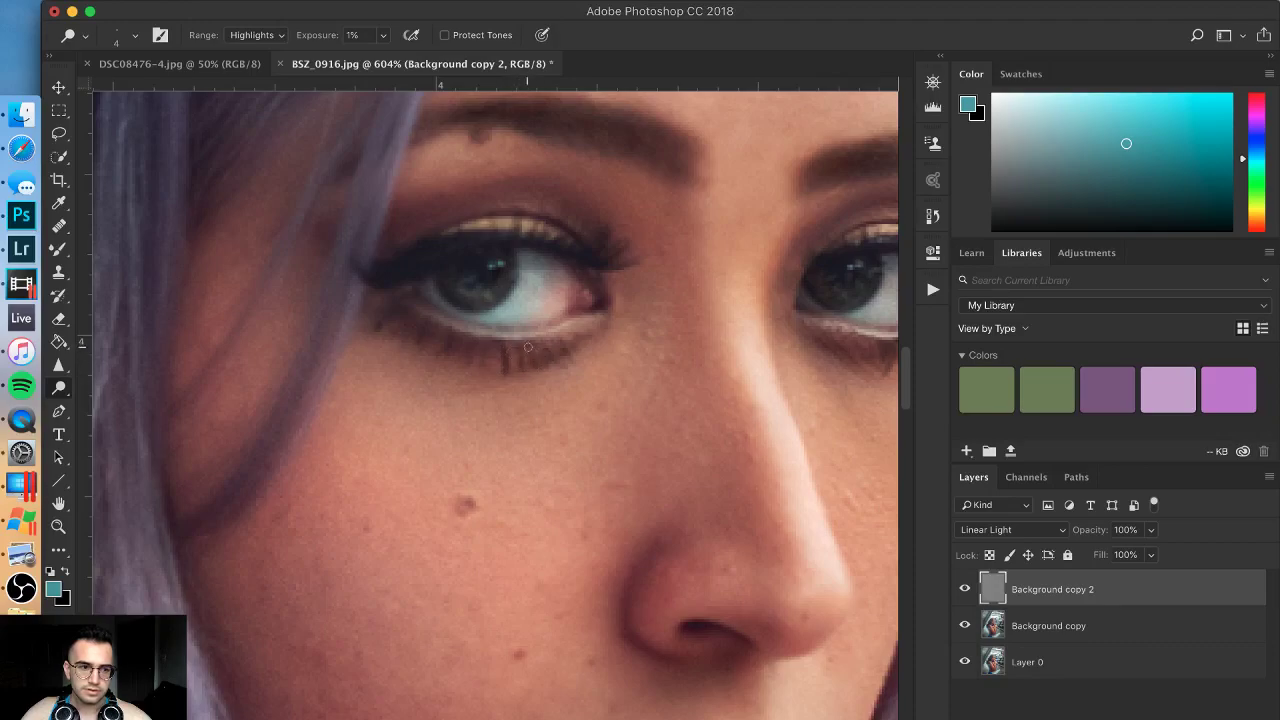
mouse_move(493, 362)
left_mouse_down()
mouse_move(490, 352)
mouse_move(489, 363)
left_mouse_up()
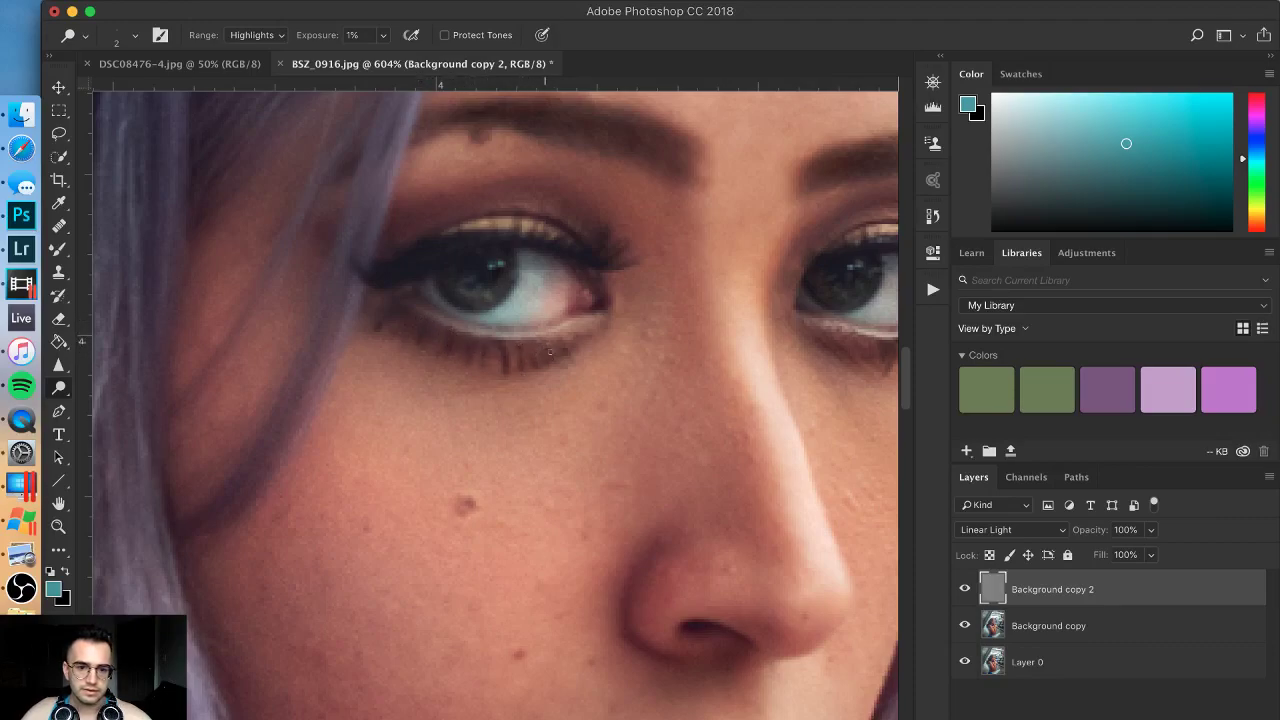
scroll(595, 353, "right", 5)
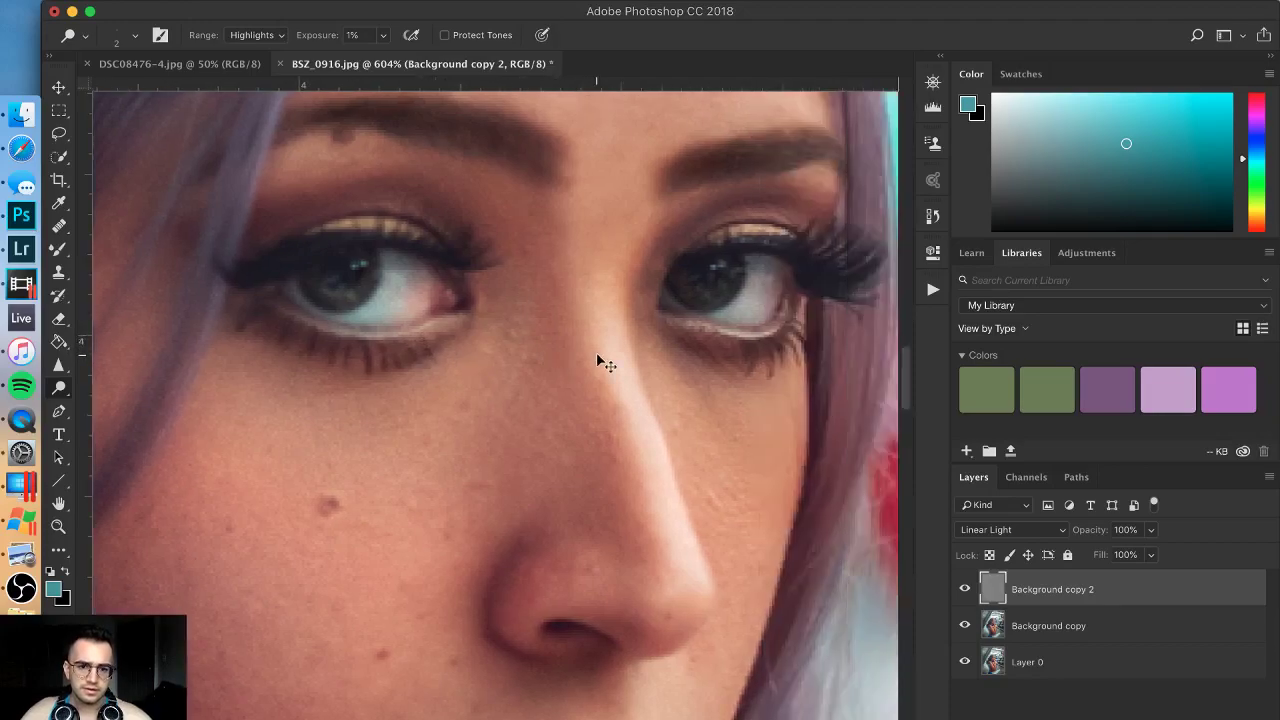
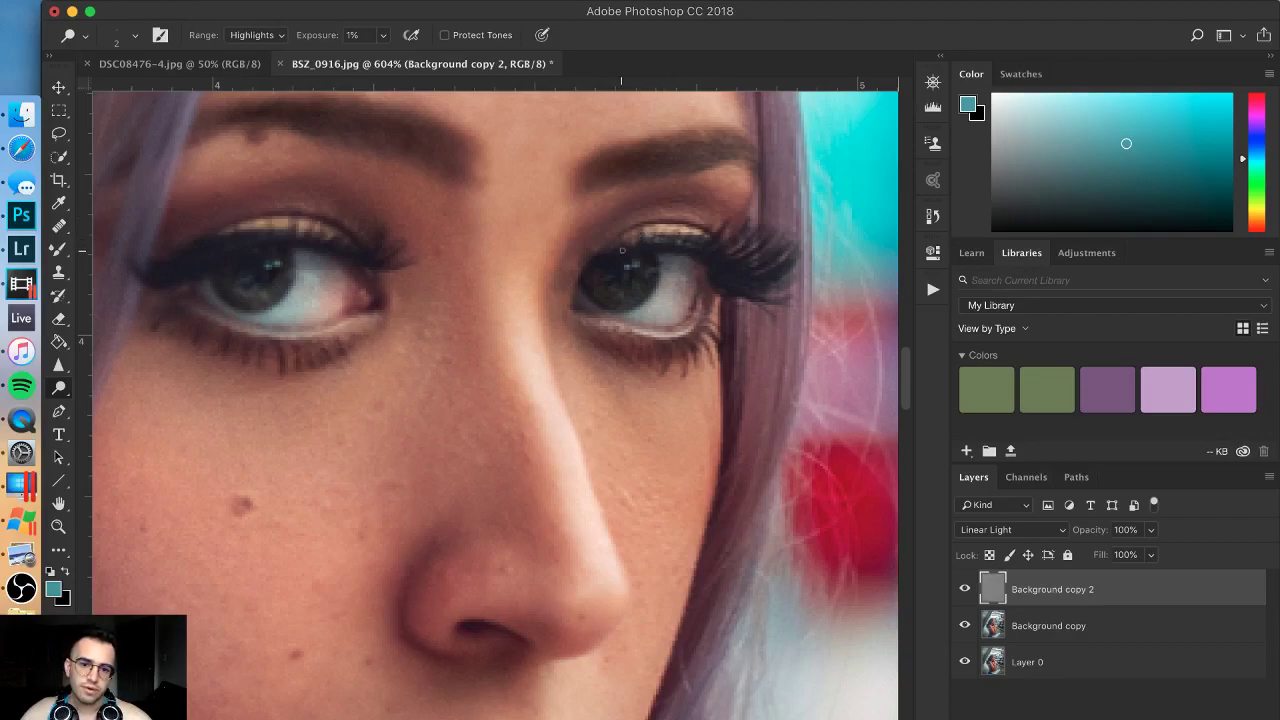
left_click_drag(586, 264, 594, 264)
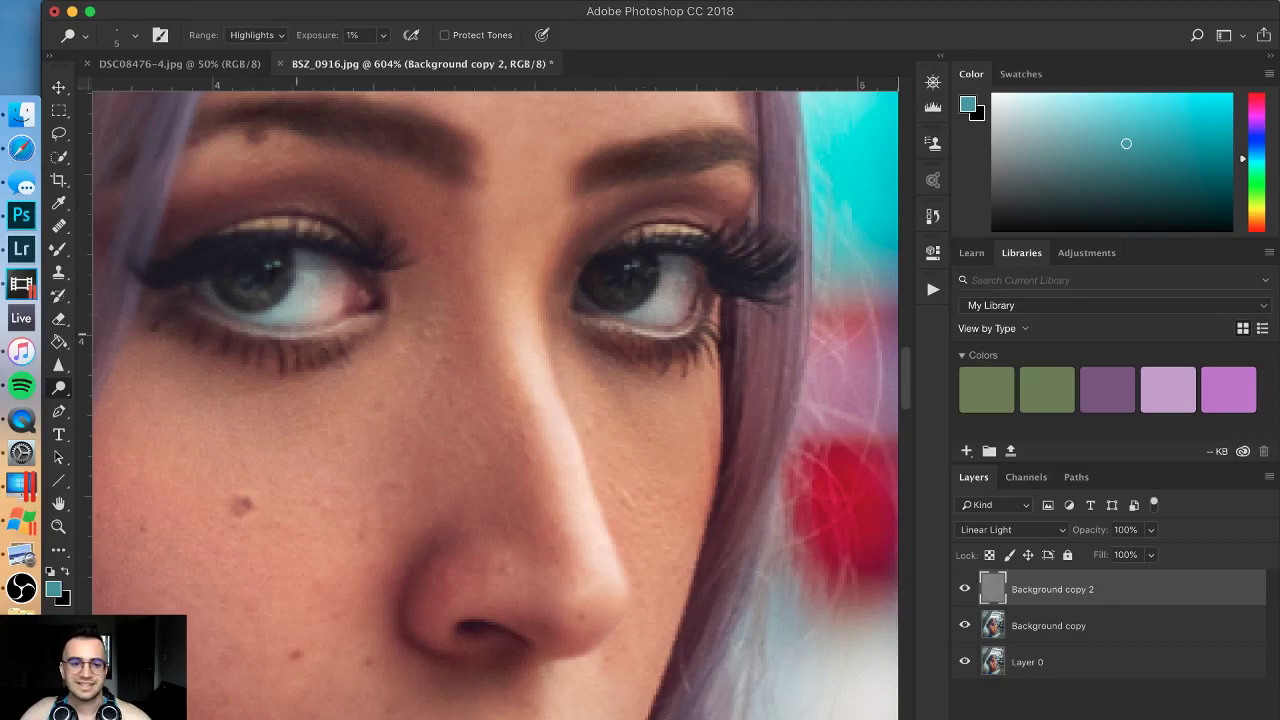
Step: Dodge the upper eyelid and inner corner of the eye nearest the long hair with the brush at sizes 9 and 14
scroll(365, 208, "left", 2)
scroll(365, 208, "left", 6)
left_click_drag(357, 214, 368, 214)
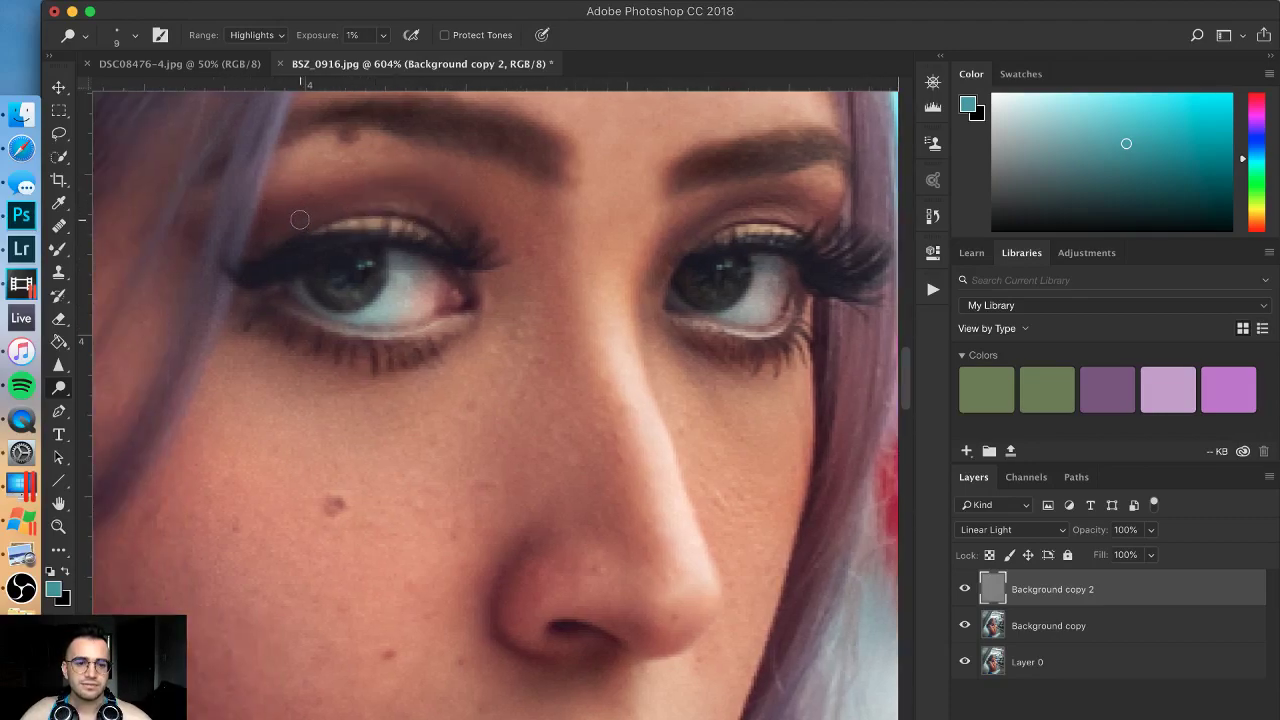
left_click_drag(287, 219, 216, 238)
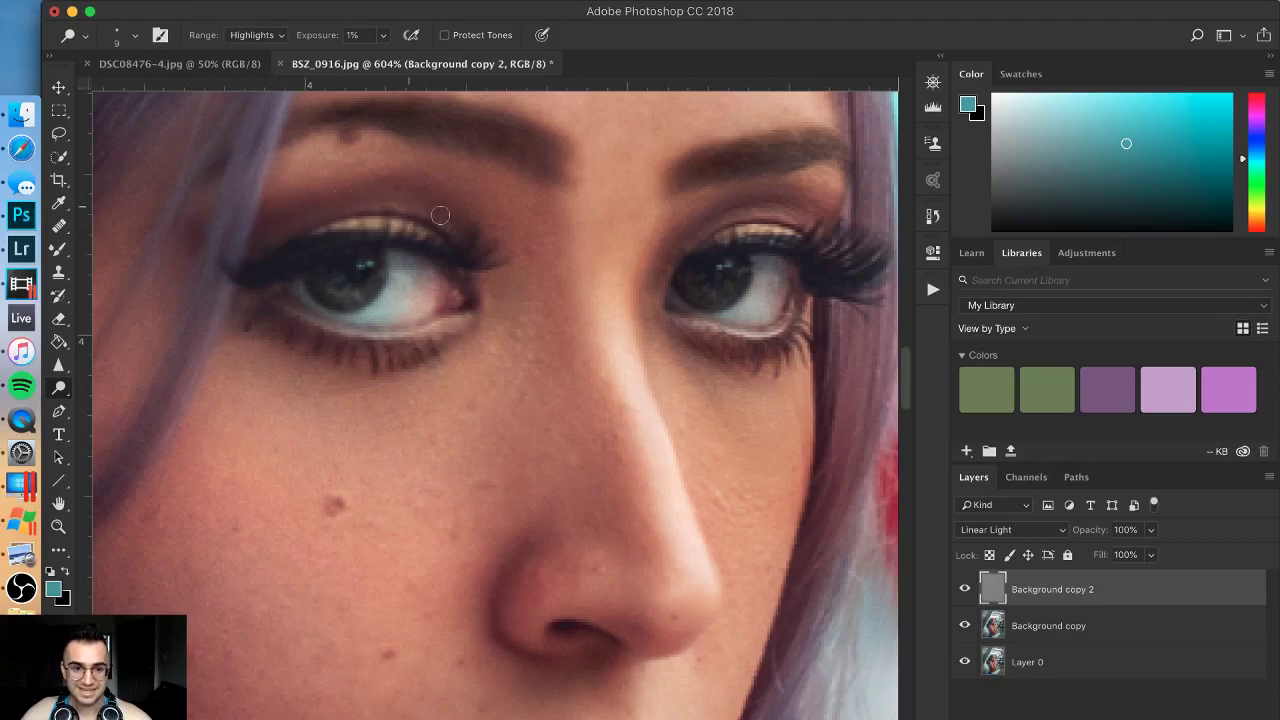
key("bracketright")
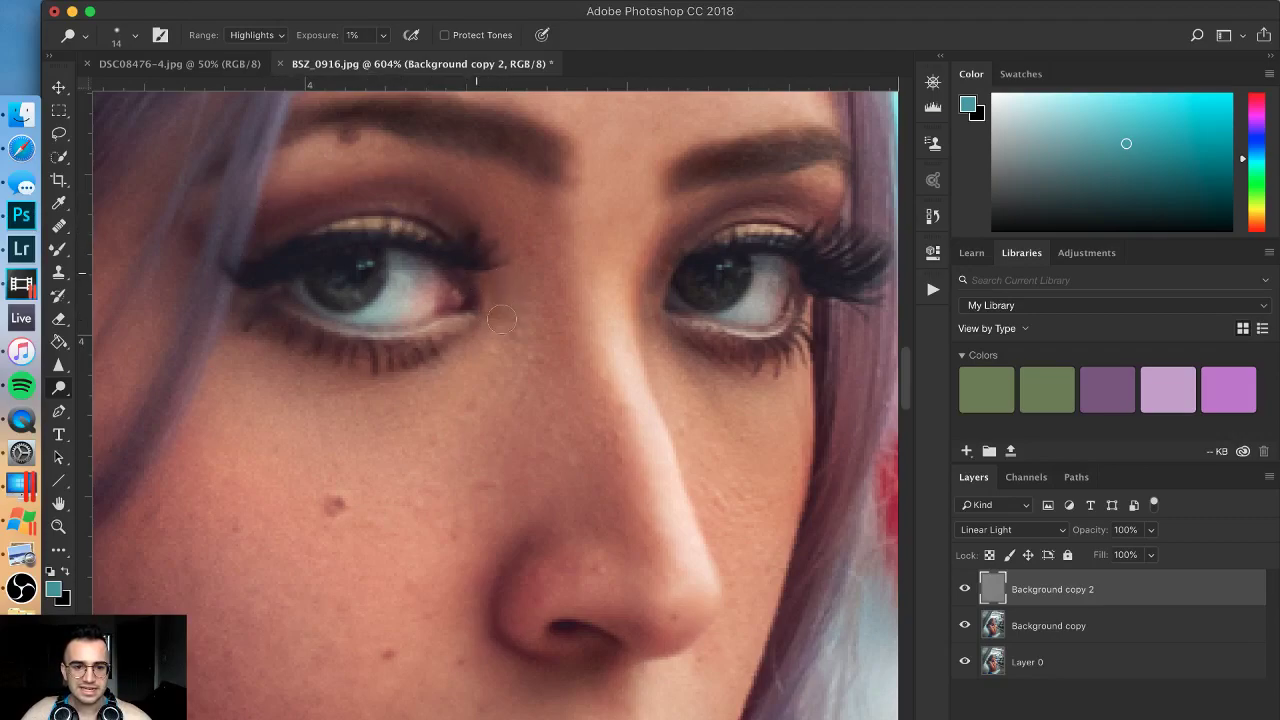
Step: Dodge both lower lids and the skin beneath the eyes with the brush between sizes 5 and 21, and check the whole portrait
left_click_drag(472, 304, 461, 317)
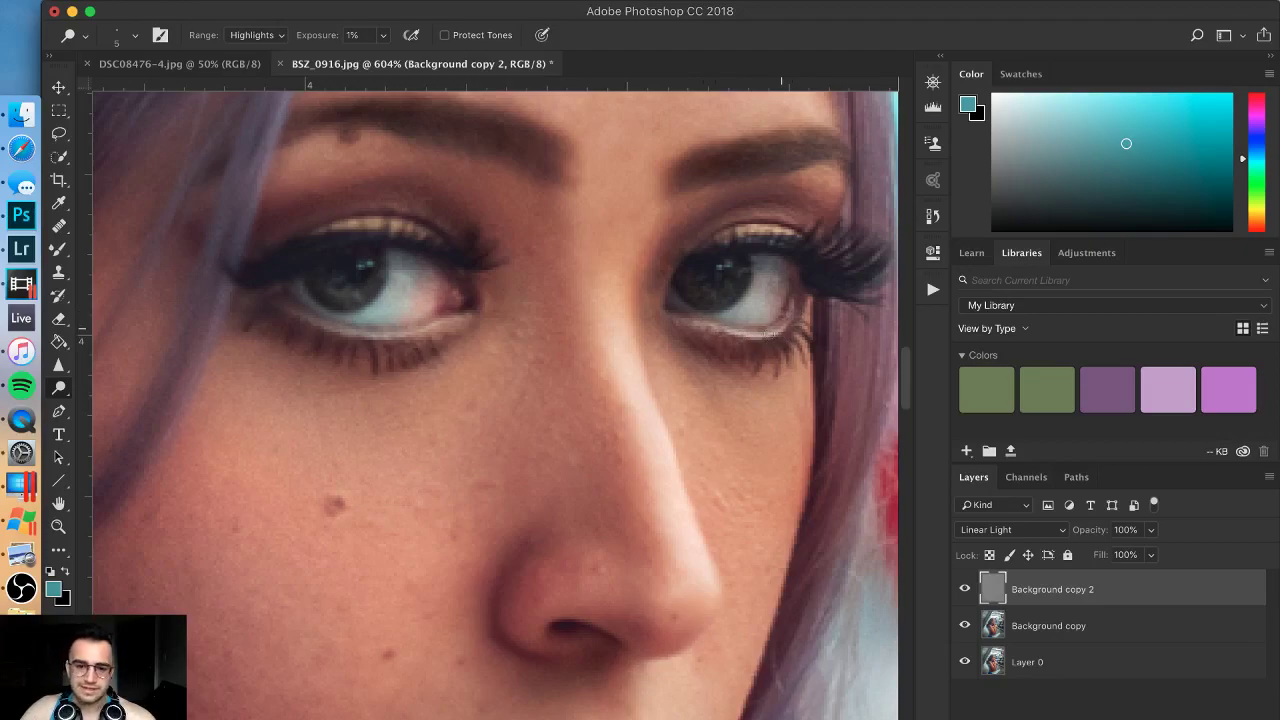
mouse_move(744, 348)
left_mouse_down()
mouse_move(702, 342)
mouse_move(716, 342)
left_mouse_up()
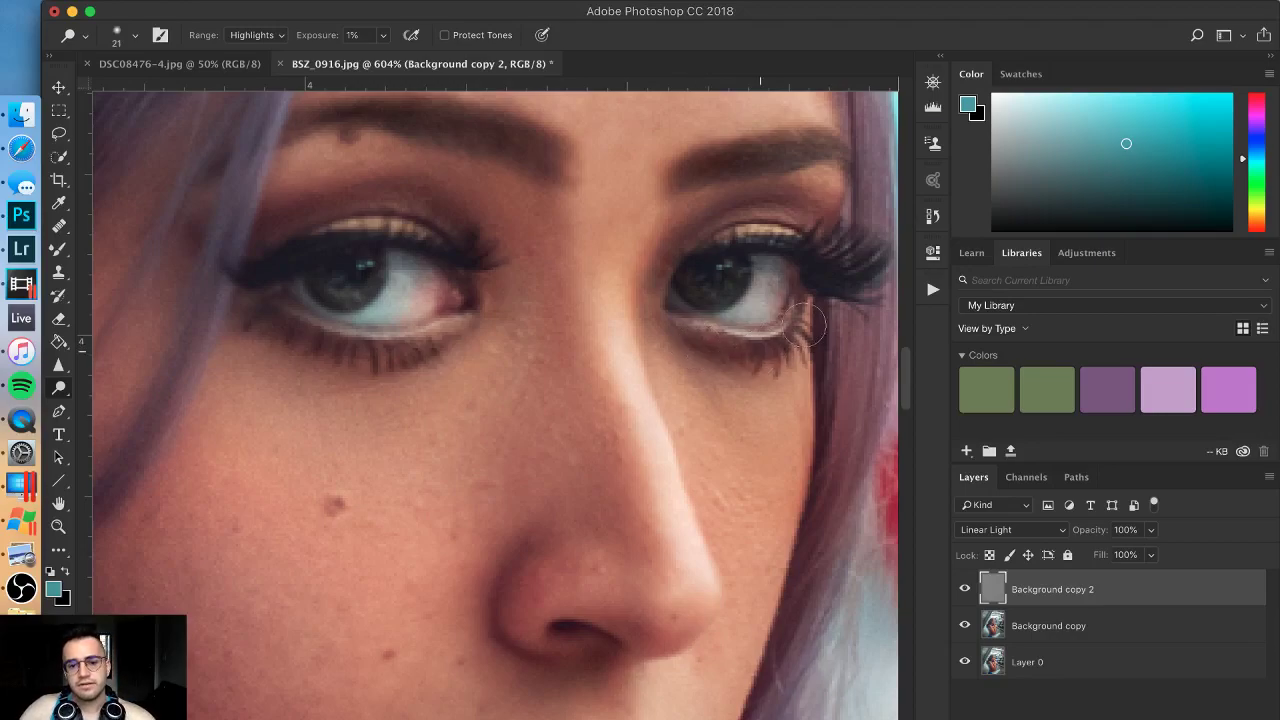
left_click_drag(805, 358, 781, 357)
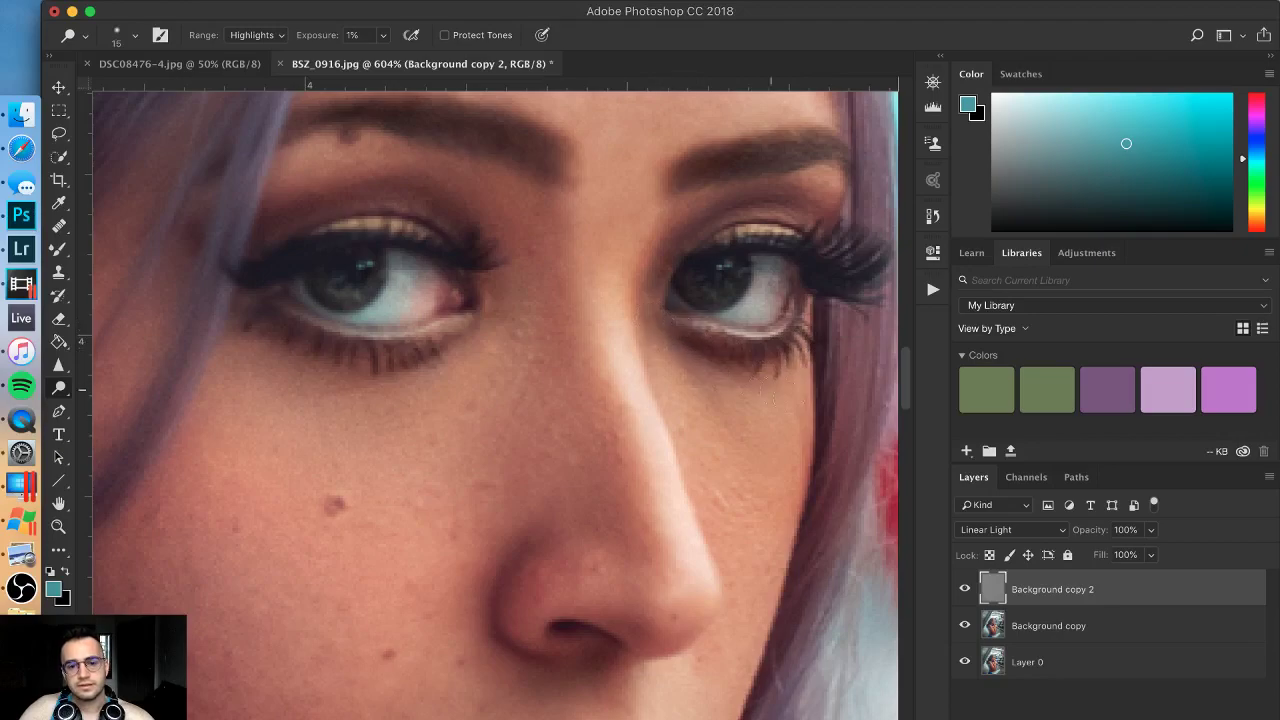
mouse_move(465, 330)
left_mouse_down()
mouse_move(423, 349)
mouse_move(437, 351)
mouse_move(353, 359)
mouse_move(306, 342)
left_mouse_up()
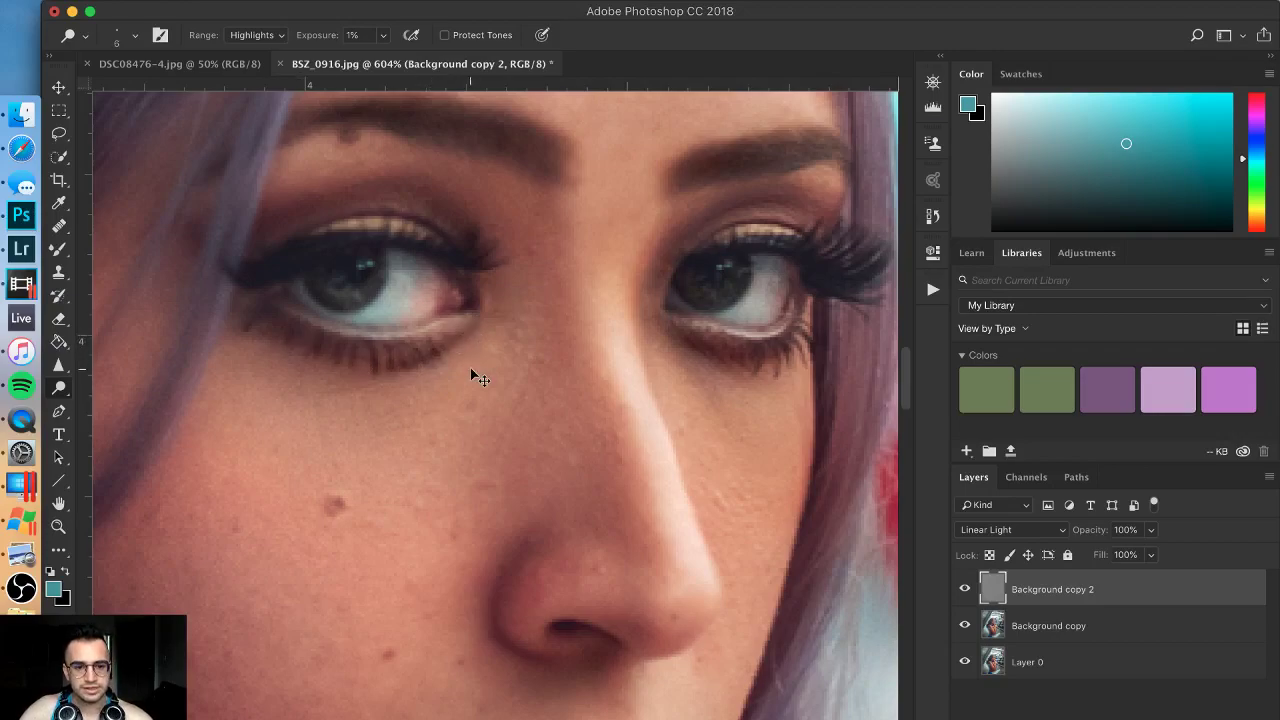
key("super+0")
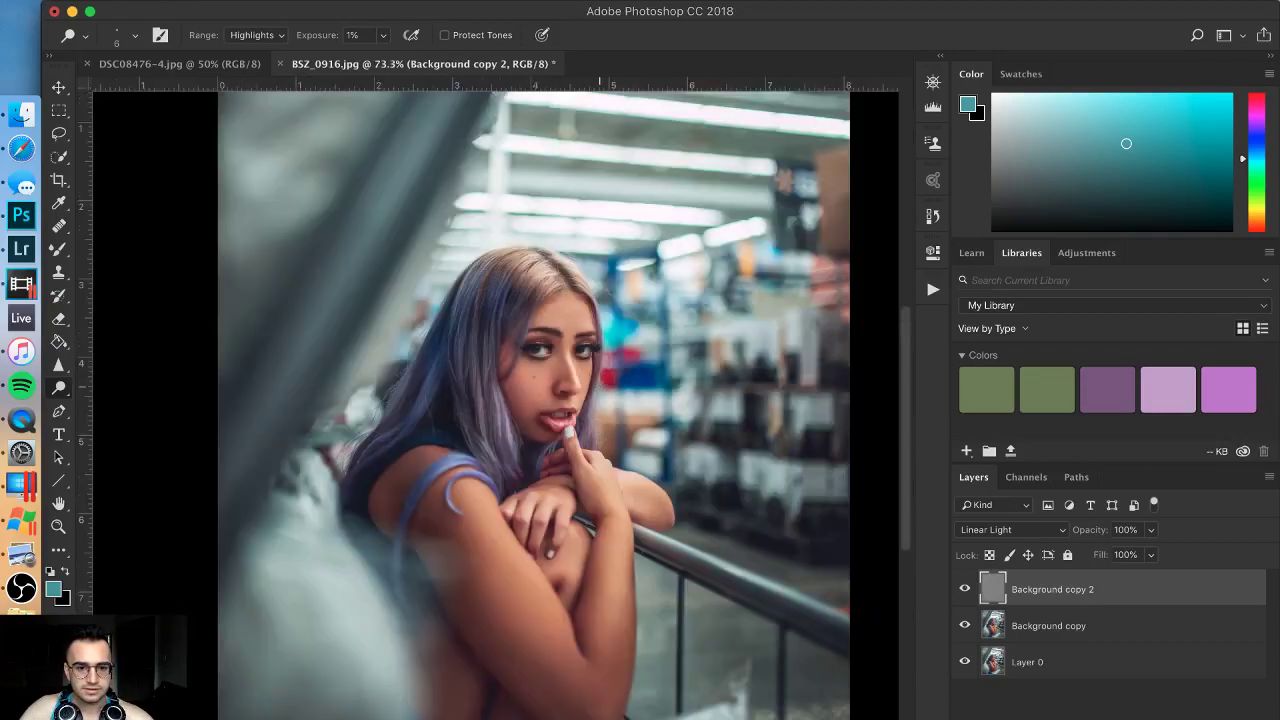
scroll(560, 377, "down", 3)
scroll(560, 377, "up", 8)
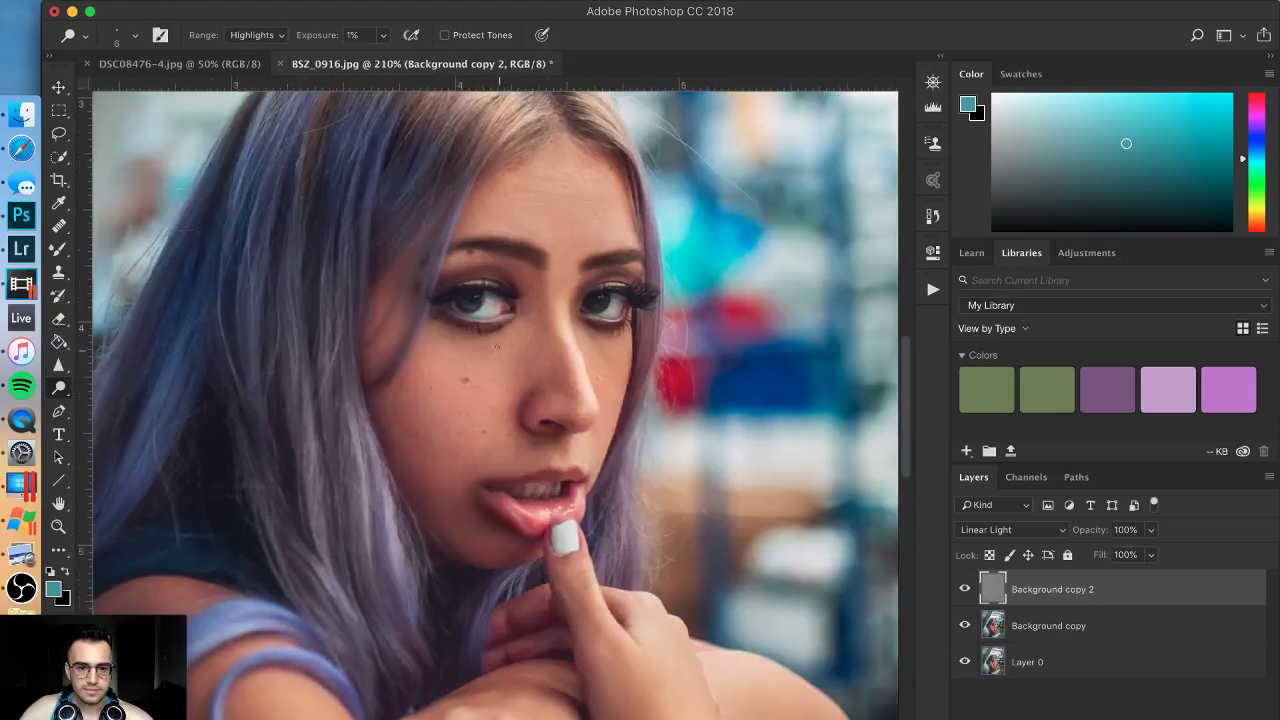
Step: Merge the visible layers and desaturate the whites of the eyes with the Sponge tool at size 18 and 8% flow
scroll(478, 300, "up", 3)
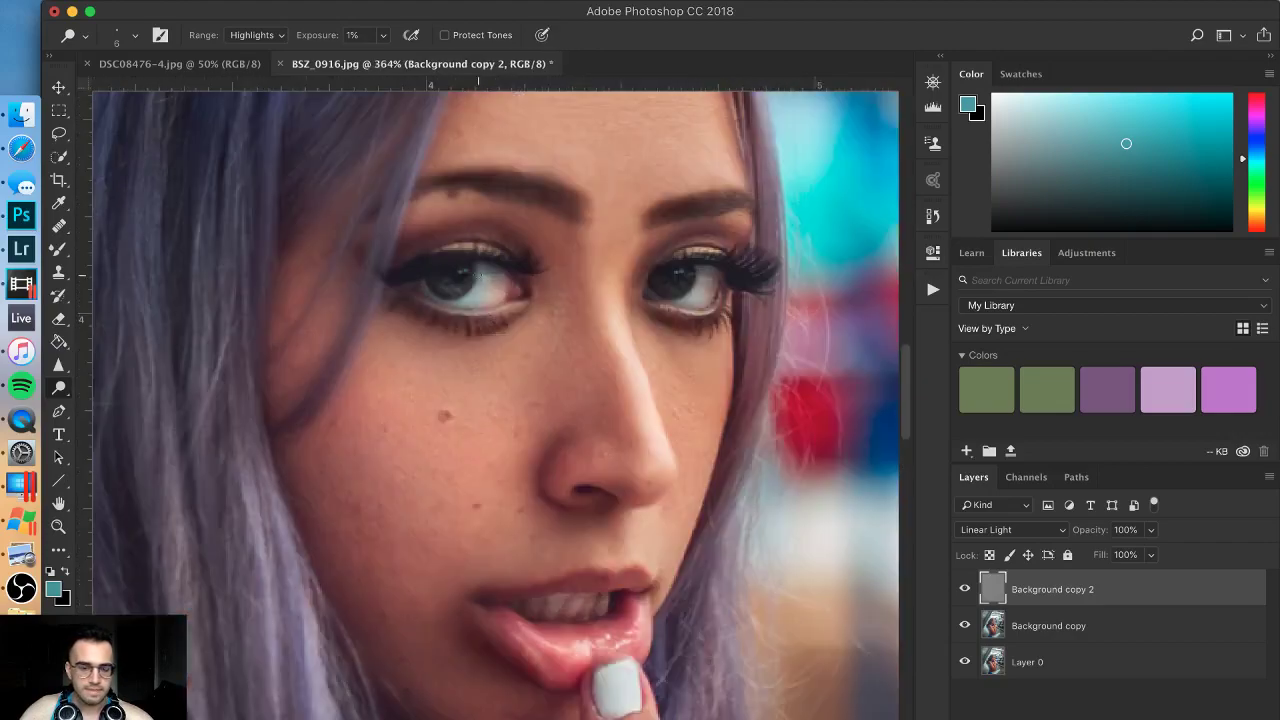
key("super+shift+e")
right_click(59, 388)
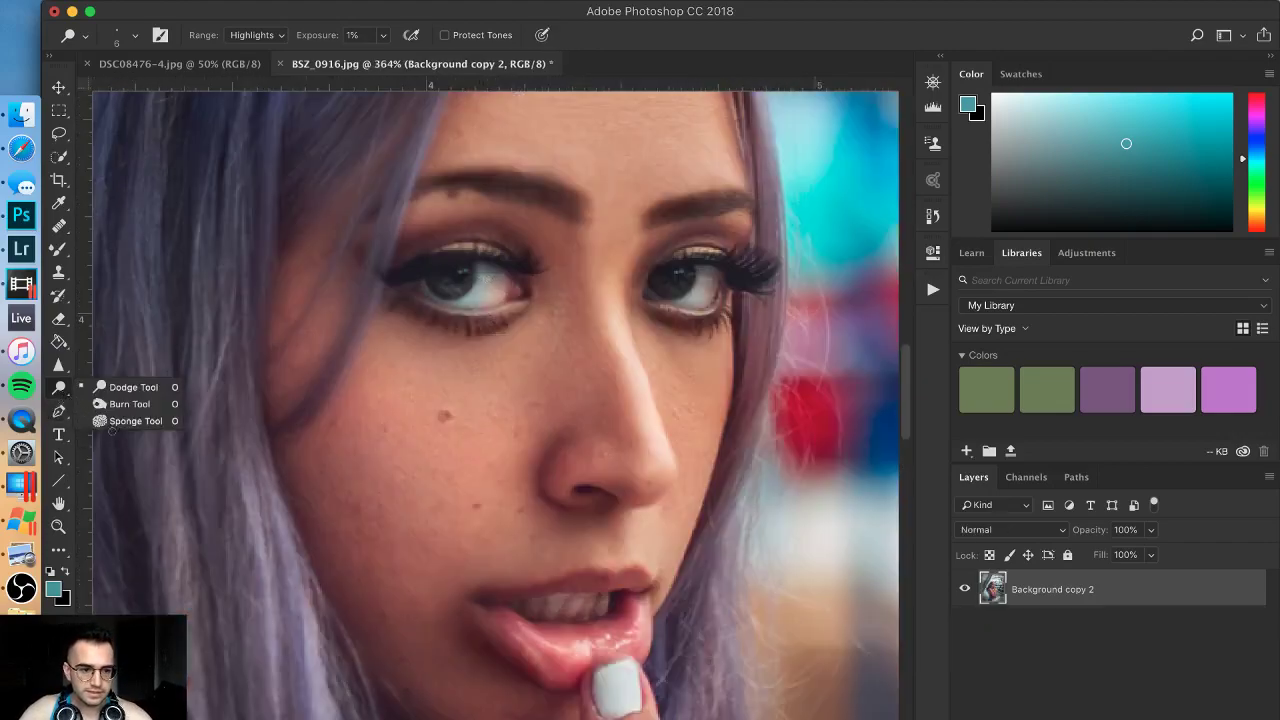
left_click(120, 417)
left_click_drag(474, 296, 140, 293)
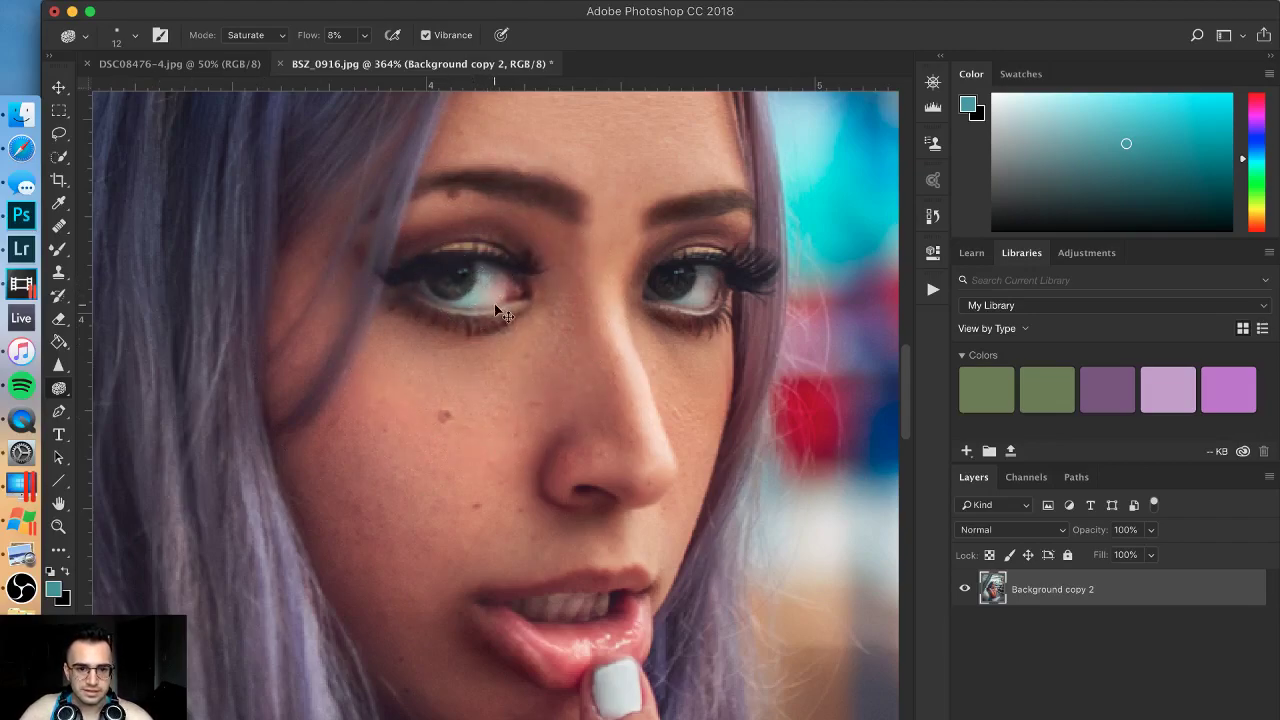
scroll(180, 337, "up", 3)
left_click(285, 35)
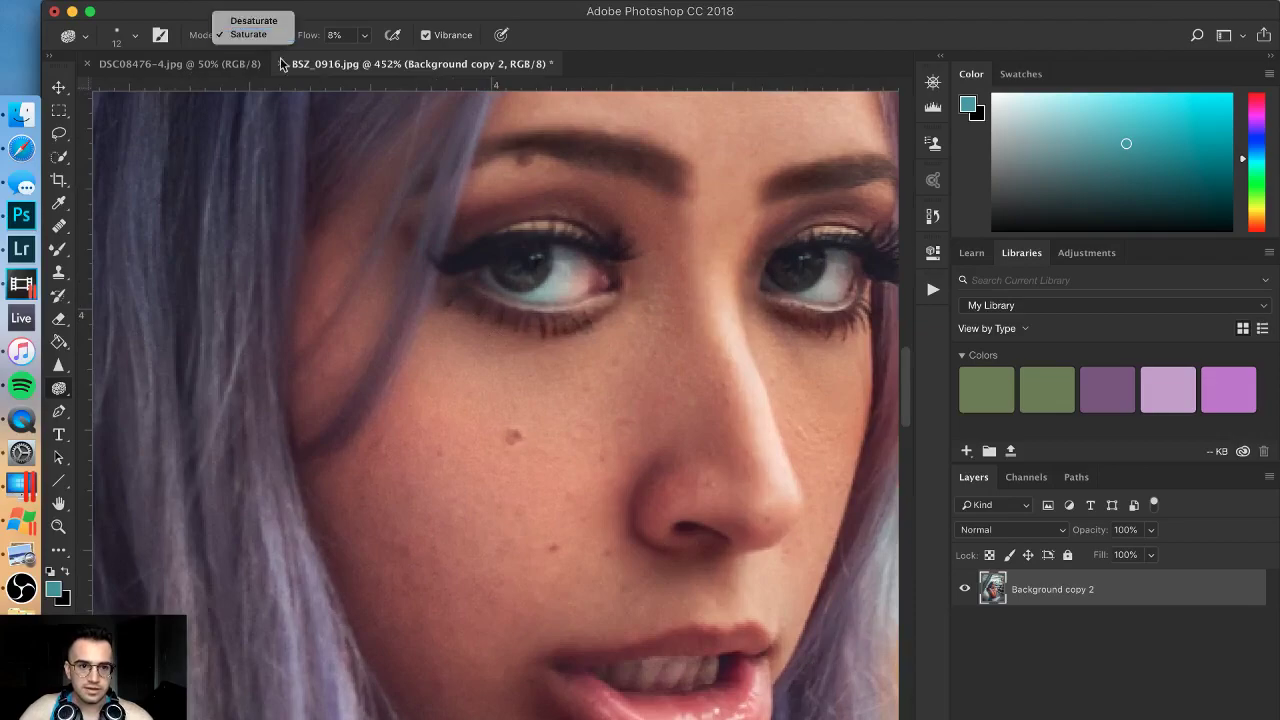
left_click(262, 19)
left_click_drag(610, 322, 583, 275)
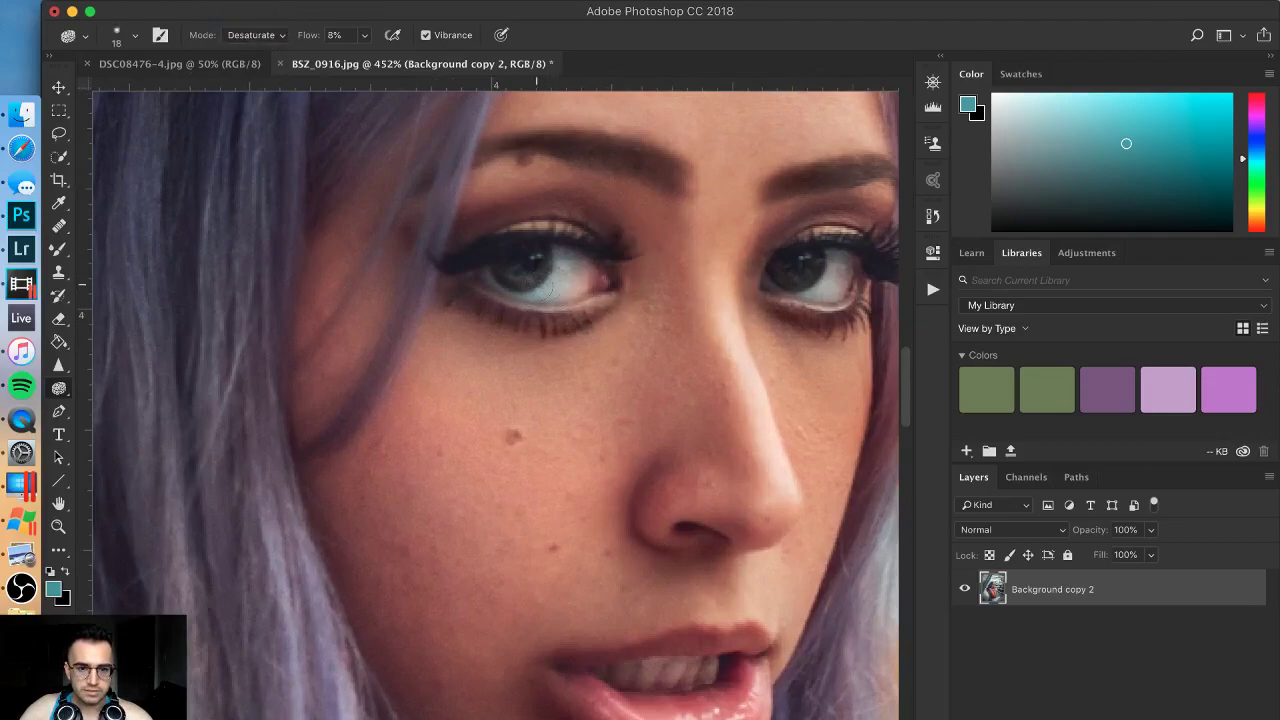
scroll(605, 265, "right", 5)
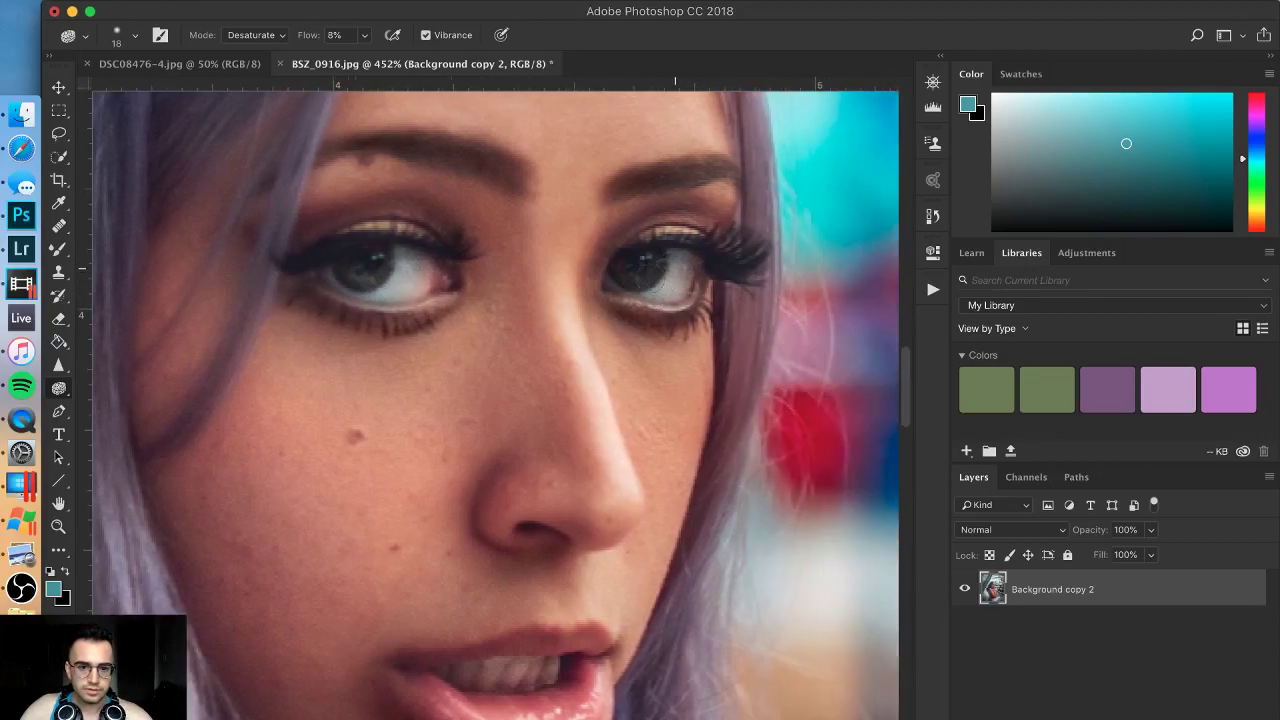
Step: Dodge the highlights in both eyes at 1% exposure with the brush at size 18, reducing it to 8
right_click(70, 387)
left_click(110, 381)
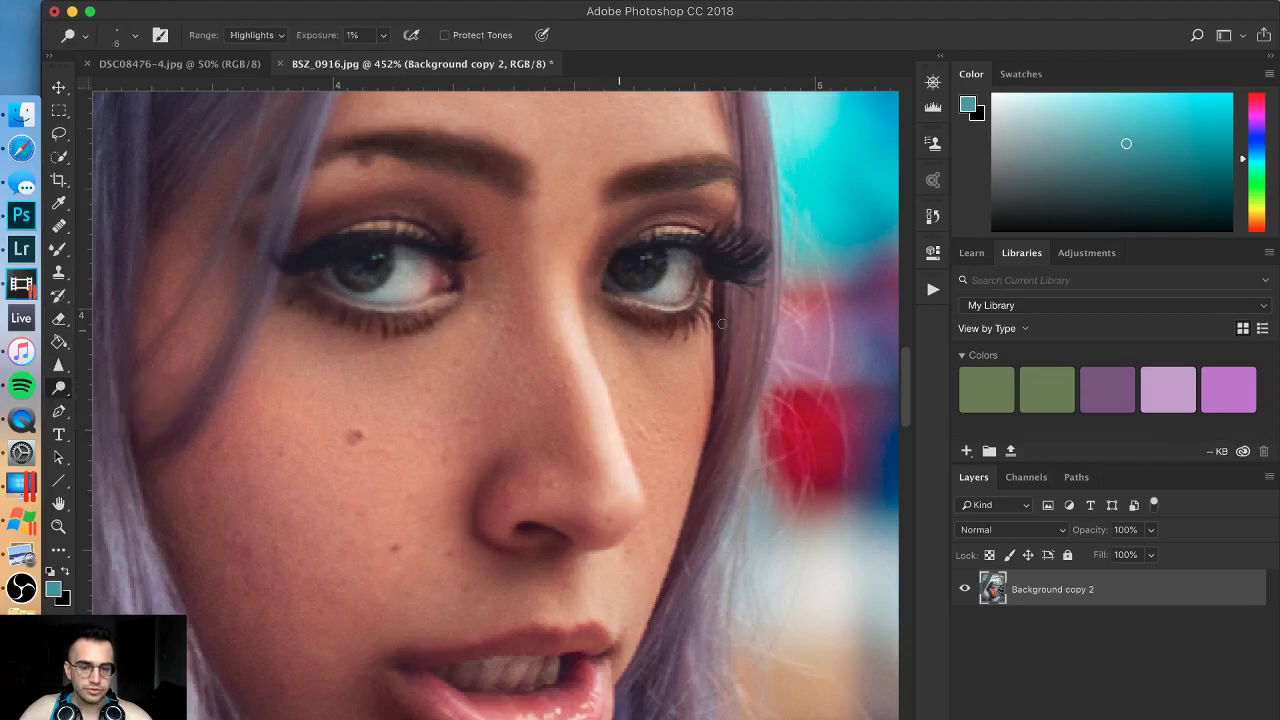
left_click_drag(672, 266, 690, 285)
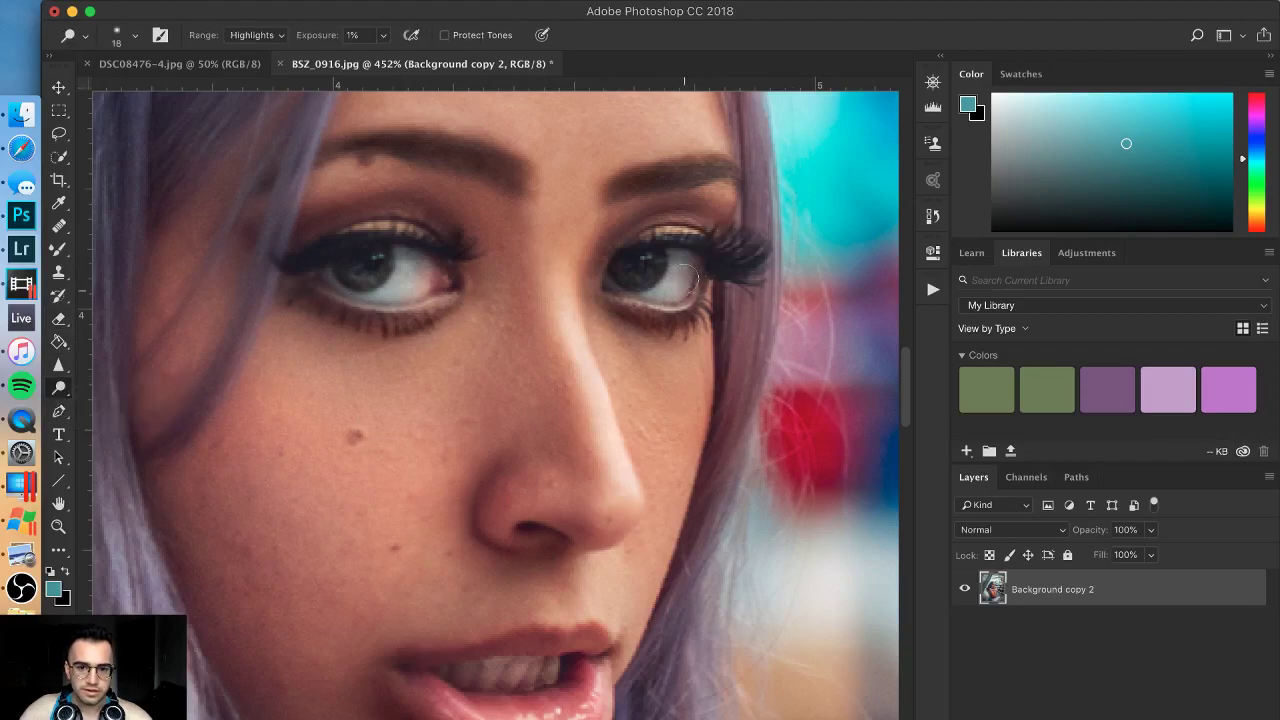
left_click_drag(397, 275, 379, 275)
key("bracketleft")
key("bracketleft")
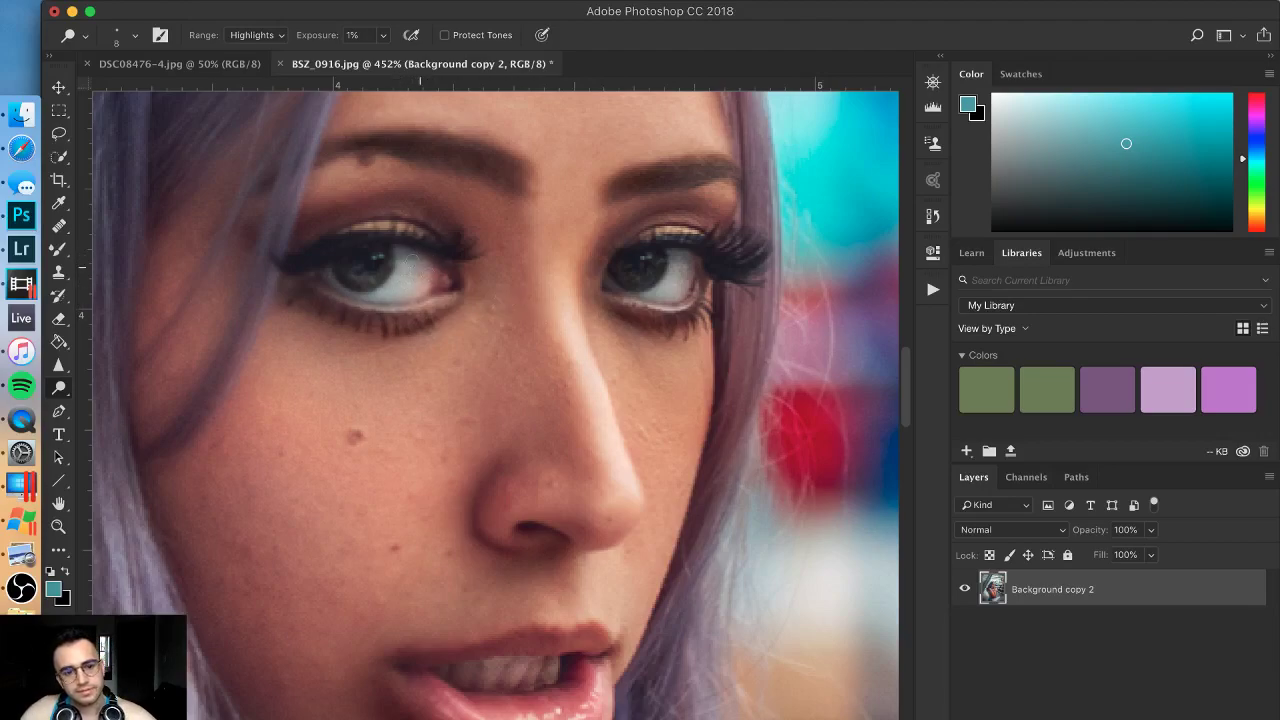
Step: Add a Levels adjustment layer with input levels of 6 for blacks, 1.05 for midtones and 247 for whites
scroll(750, 380, "down", 10)
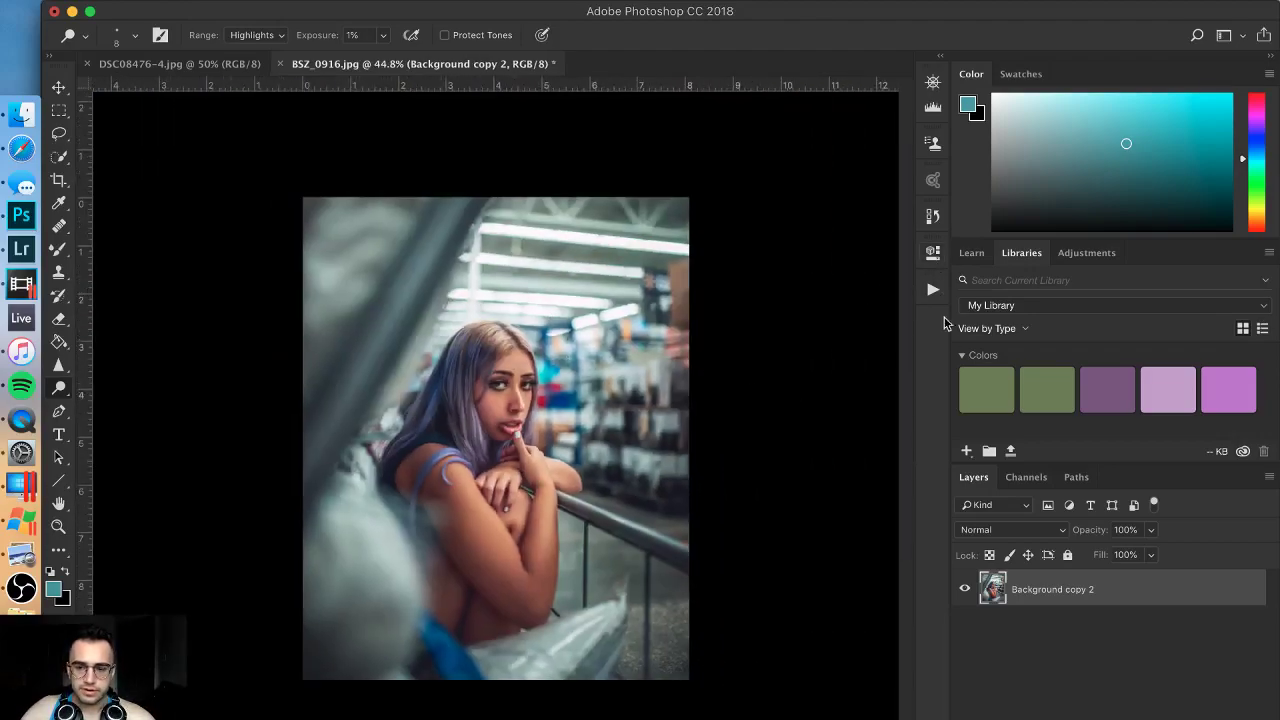
left_click(1126, 712)
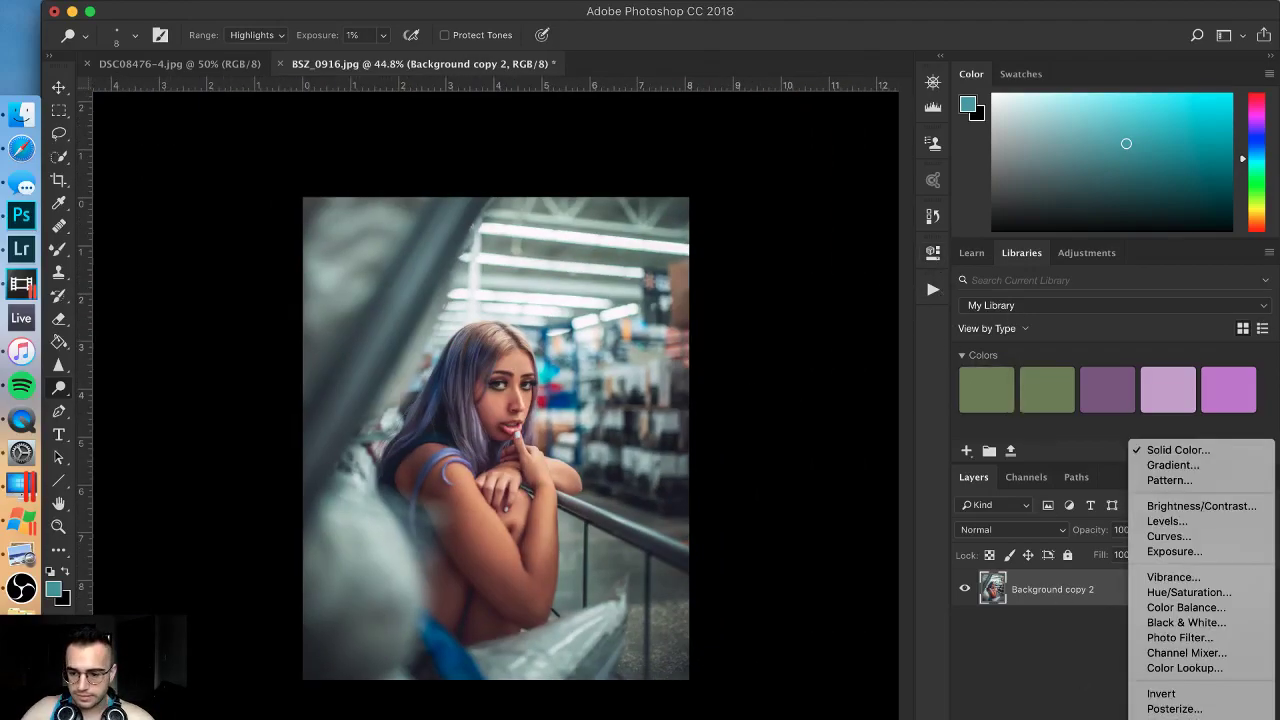
left_click(1160, 521)
left_click_drag(696, 429, 702, 437)
left_click_drag(796, 430, 791, 429)
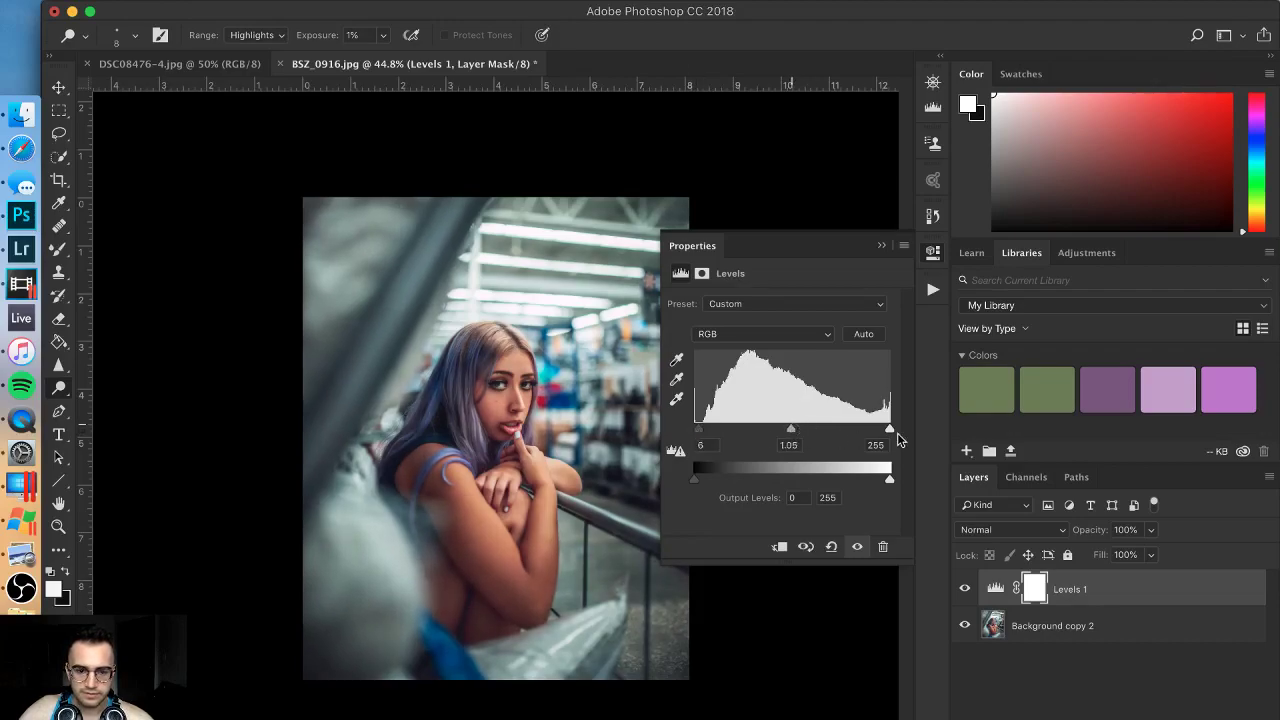
left_click_drag(890, 430, 883, 432)
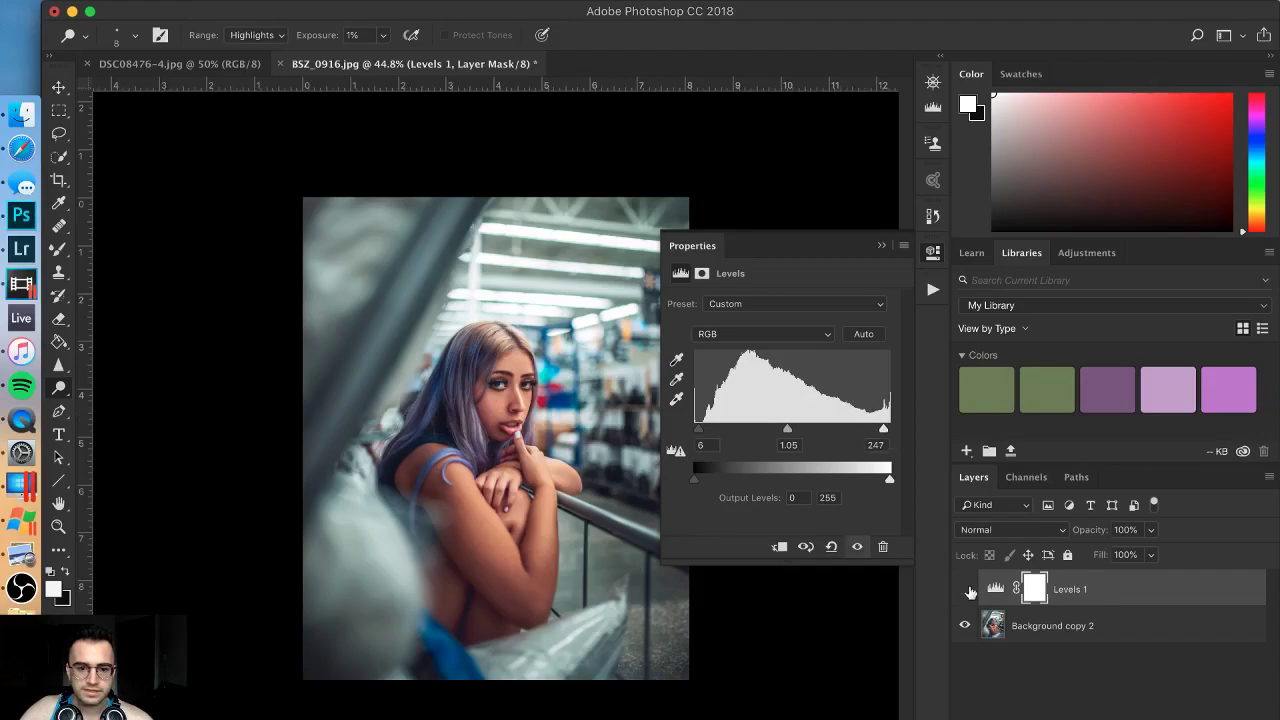
Step: Raise the Levels adjustment's black input to 8 and check the whole portrait
scroll(500, 440, "up", 1)
scroll(484, 370, "up", 3)
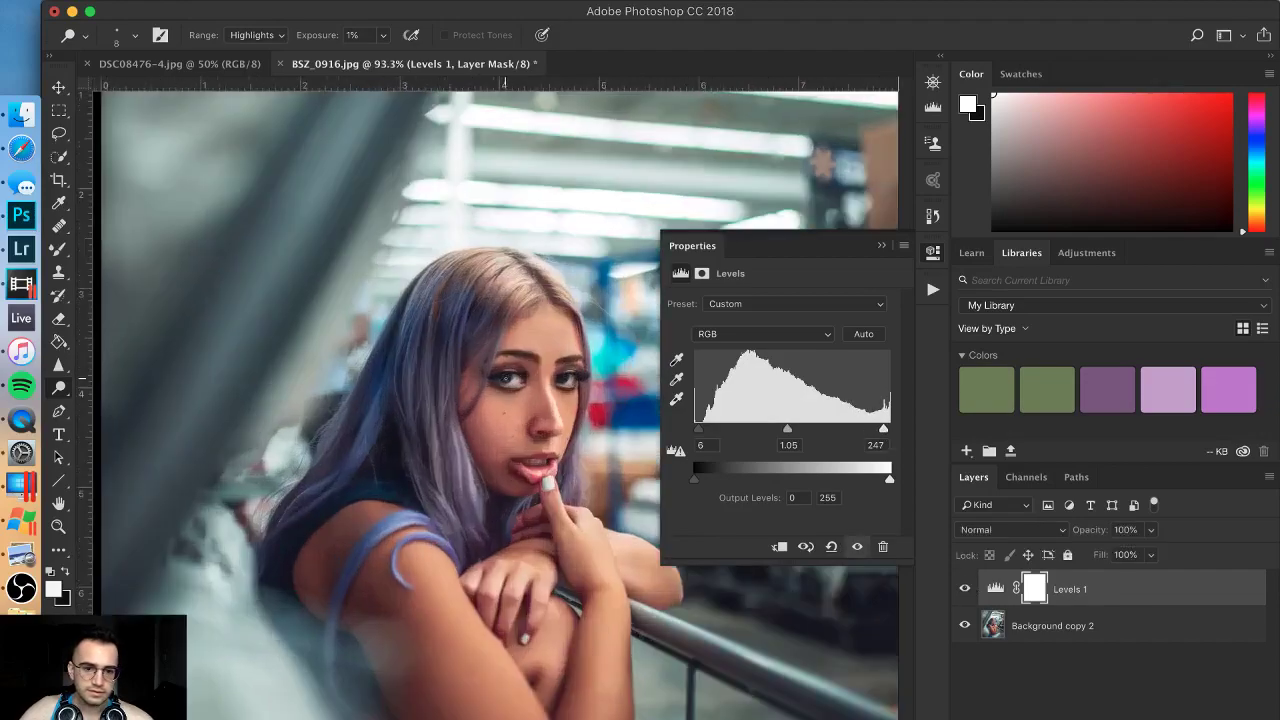
left_click_drag(698, 430, 701, 432)
scroll(860, 320, "down", 5)
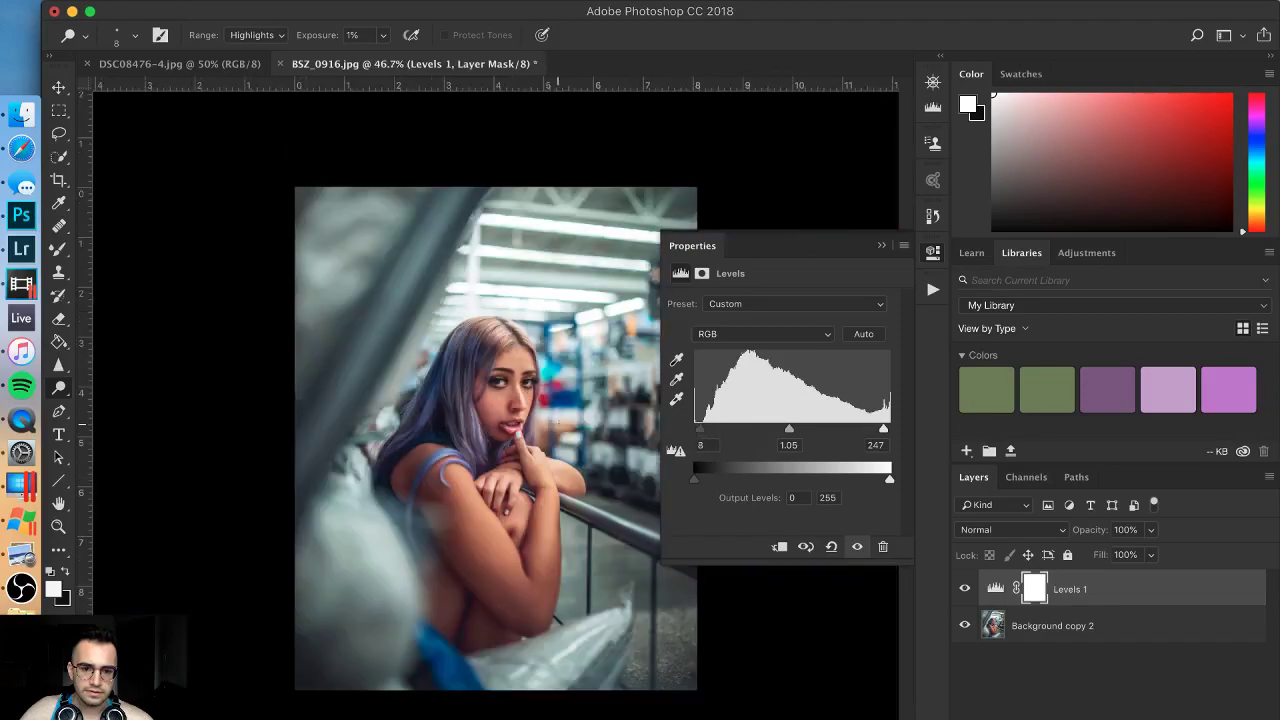
left_click(881, 245)
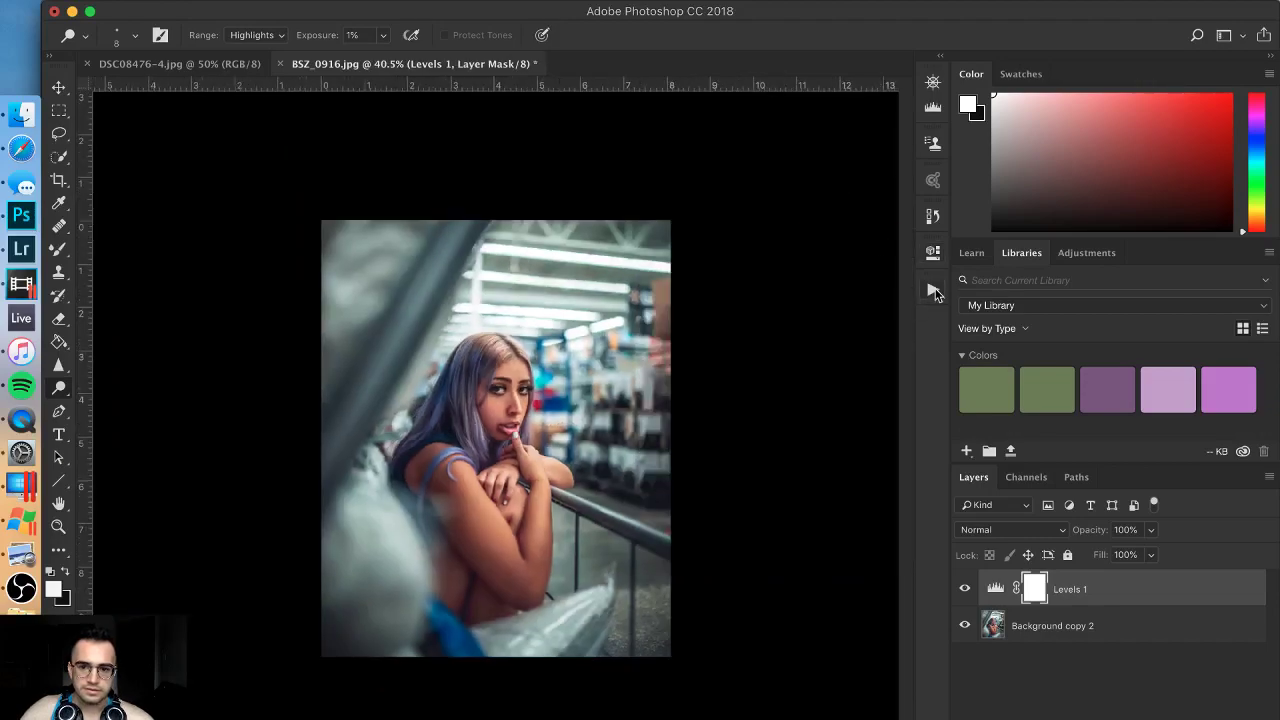
Step: Run the "Sharpen & Export c..." action from Suhail's Actions on the portrait
left_click(932, 289)
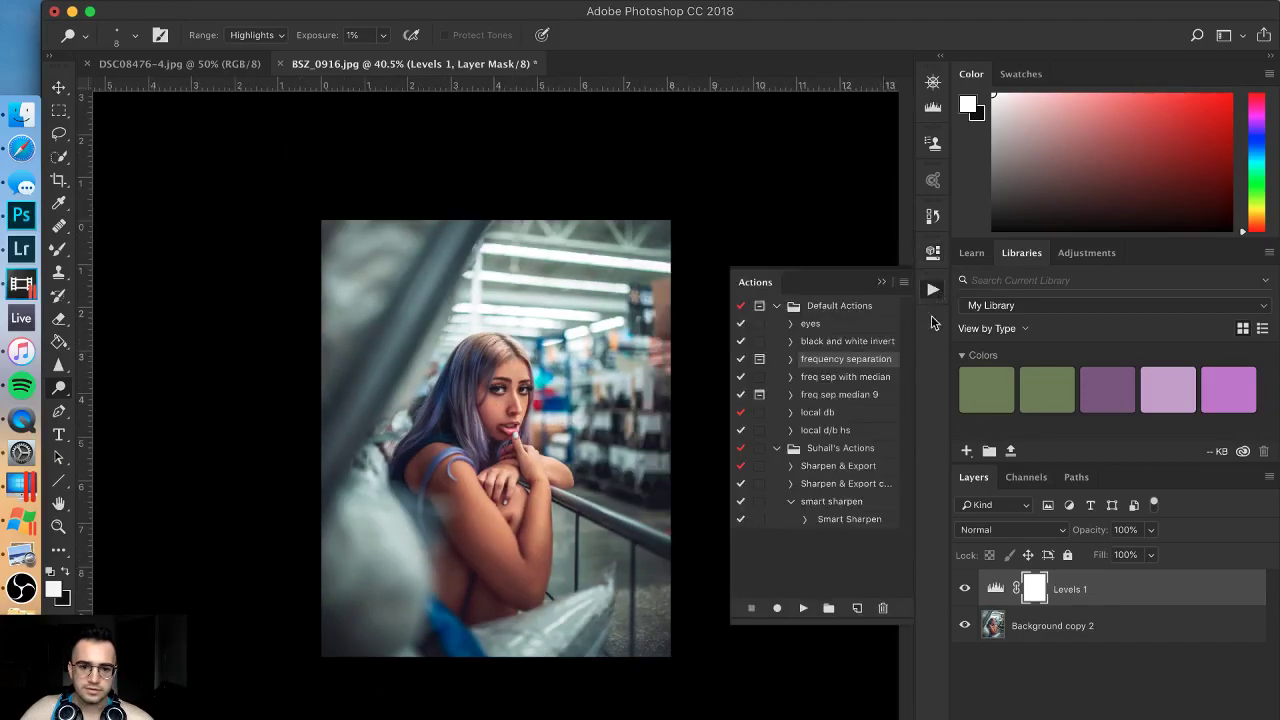
left_click(830, 484)
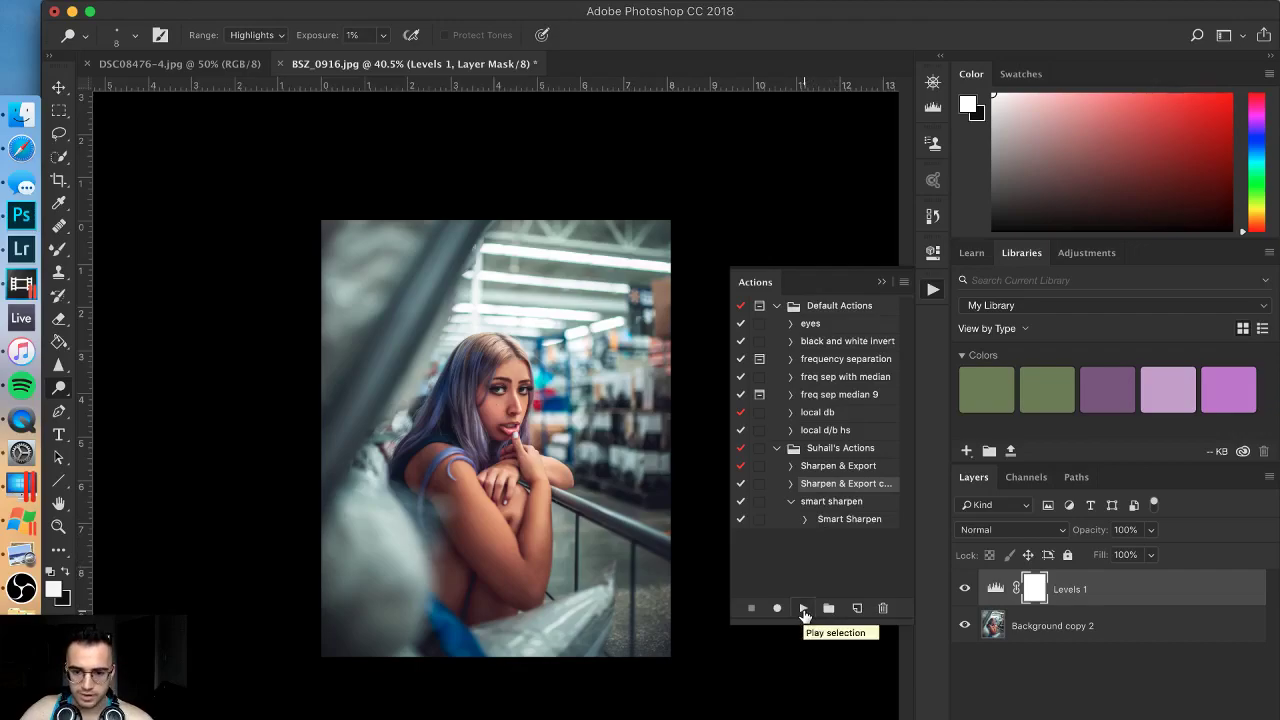
left_click(803, 609)
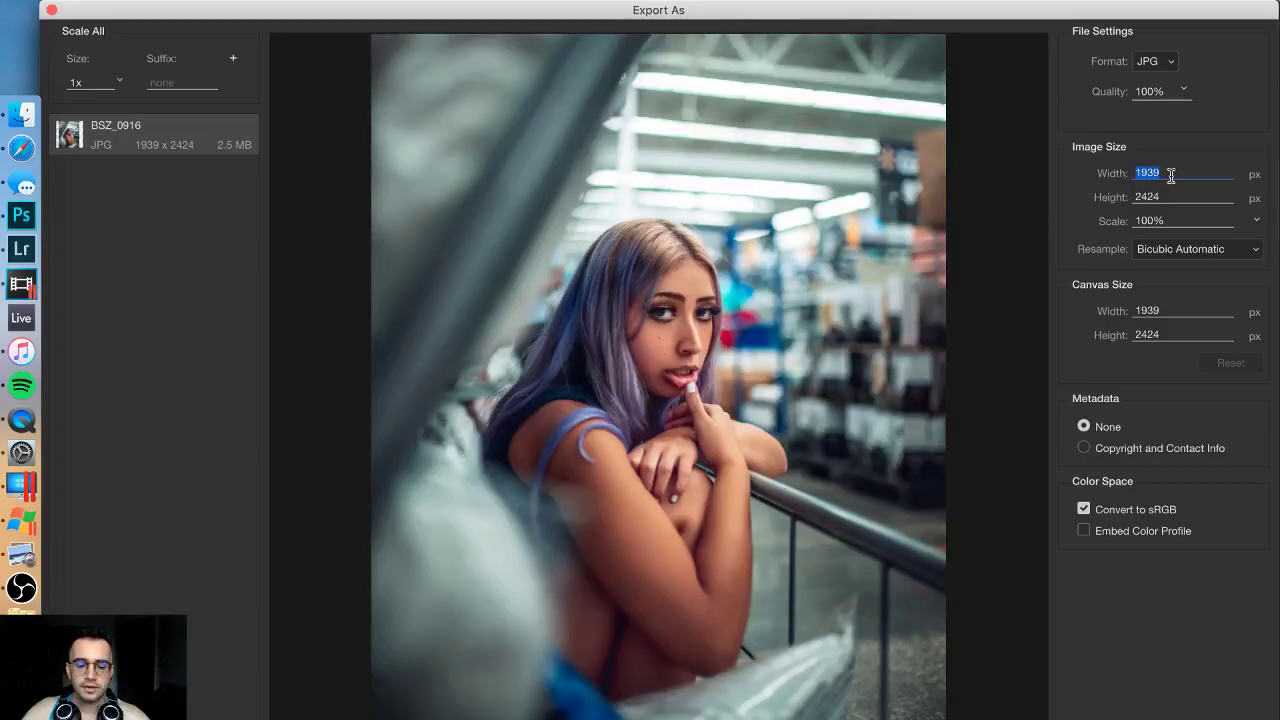
Step: Export the image as a JPG 1080 px wide, named acaciawalmart.jpg, in the acacia folder
type("1080")
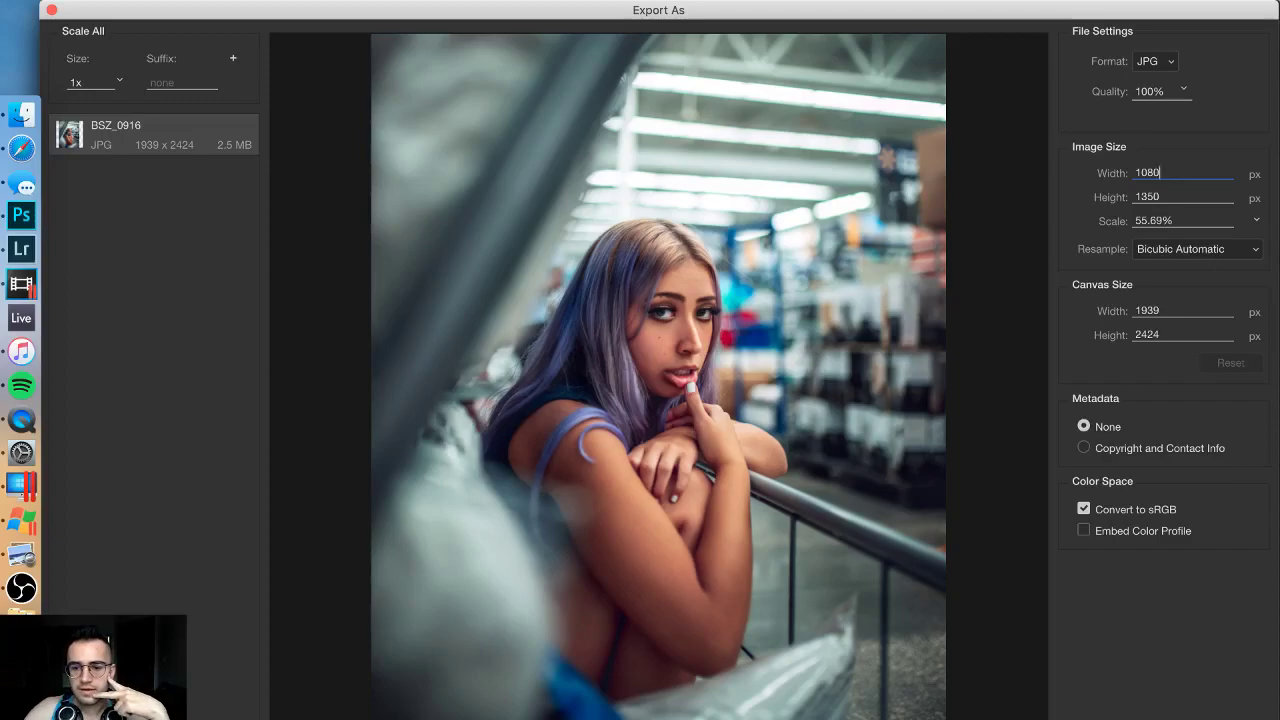
left_click(1141, 682)
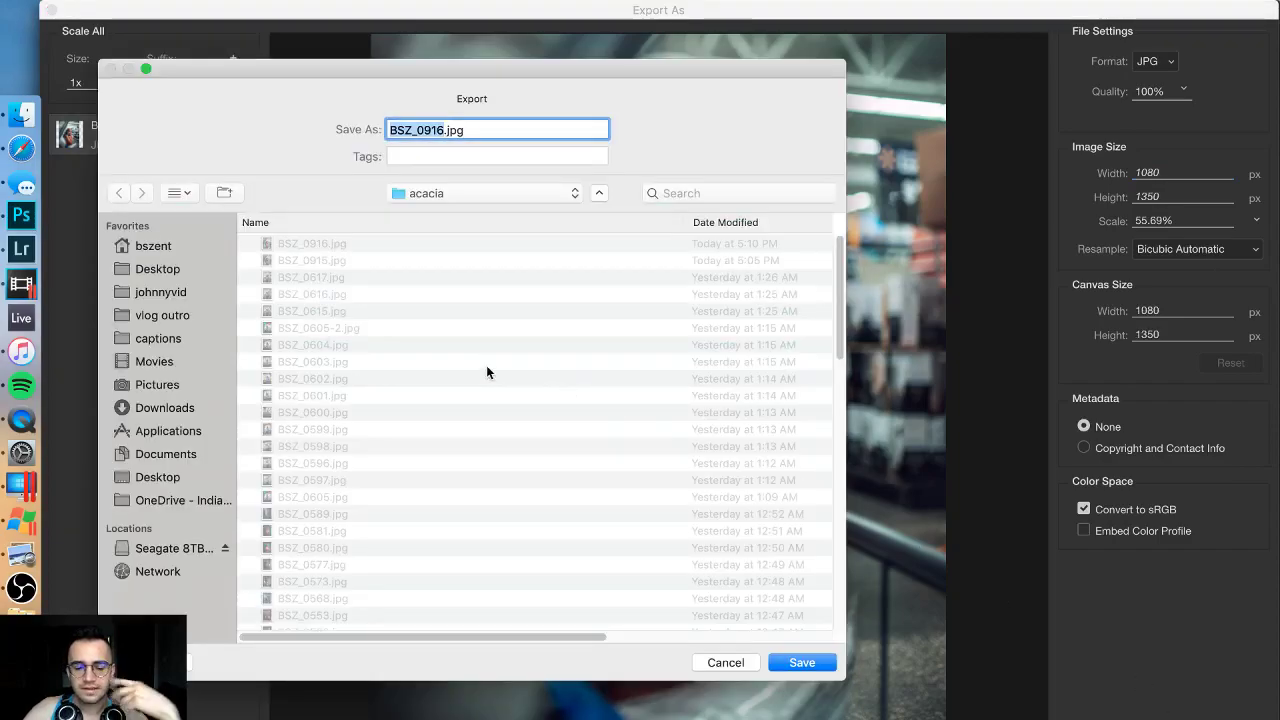
type("acac")
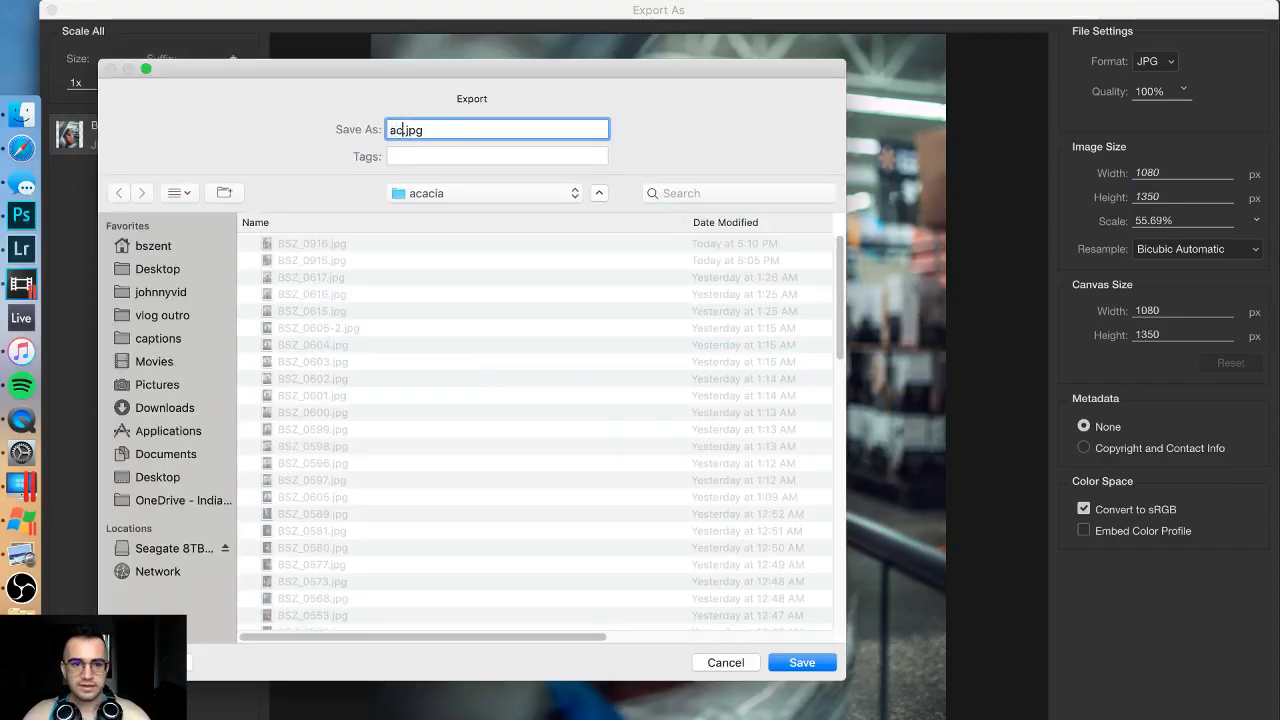
type("iawalmrt")
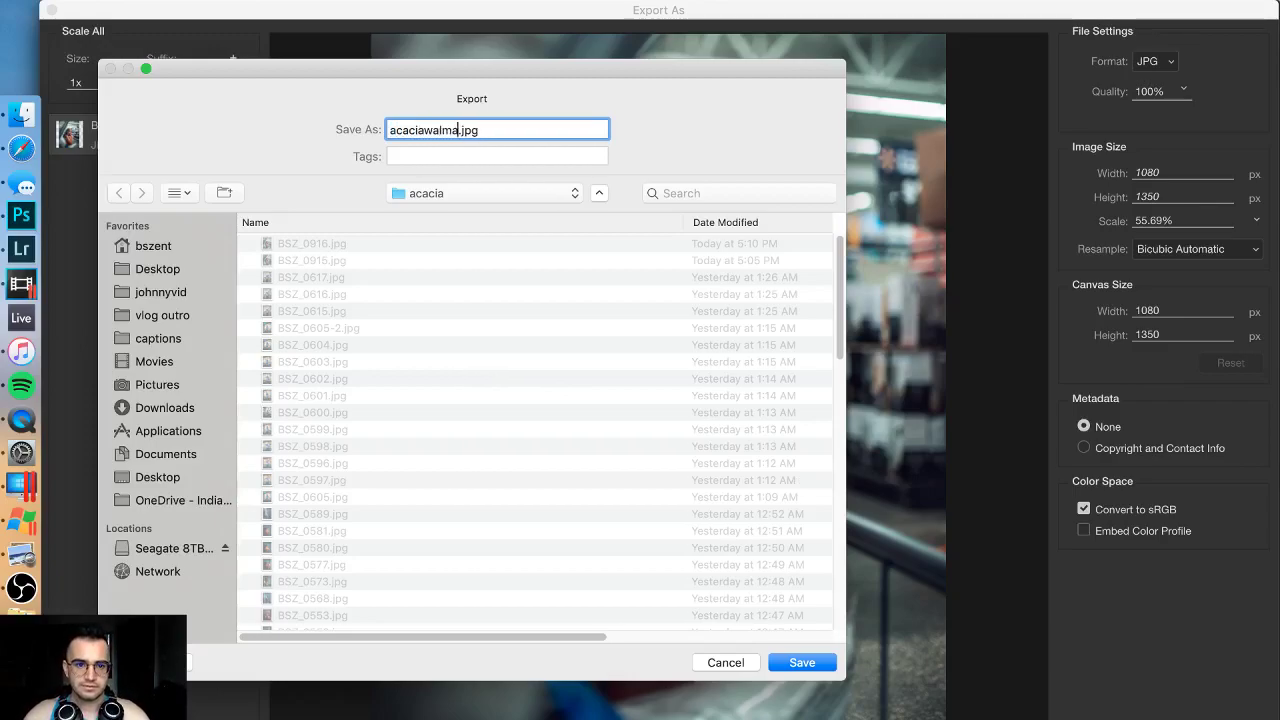
key("Return")
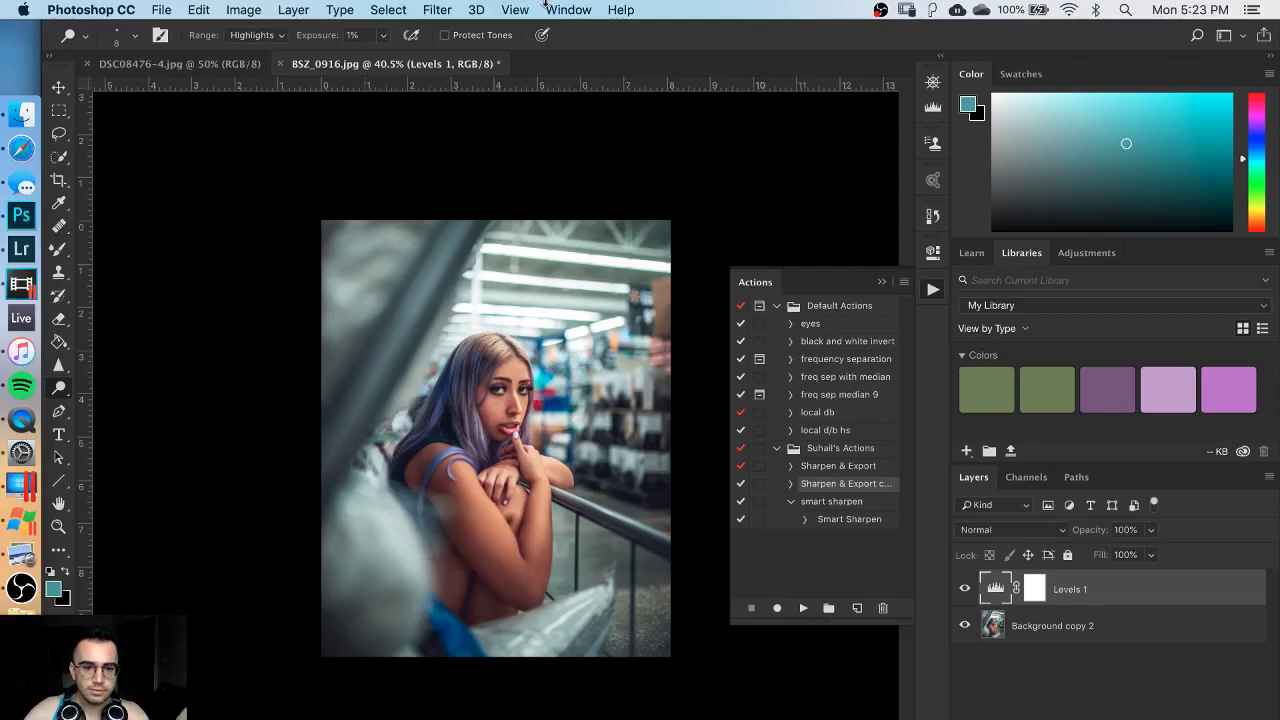
Step: Switch to Finder and share acaciawalmart.jpg to the nearby contact through AirDrop
left_click(21, 114)
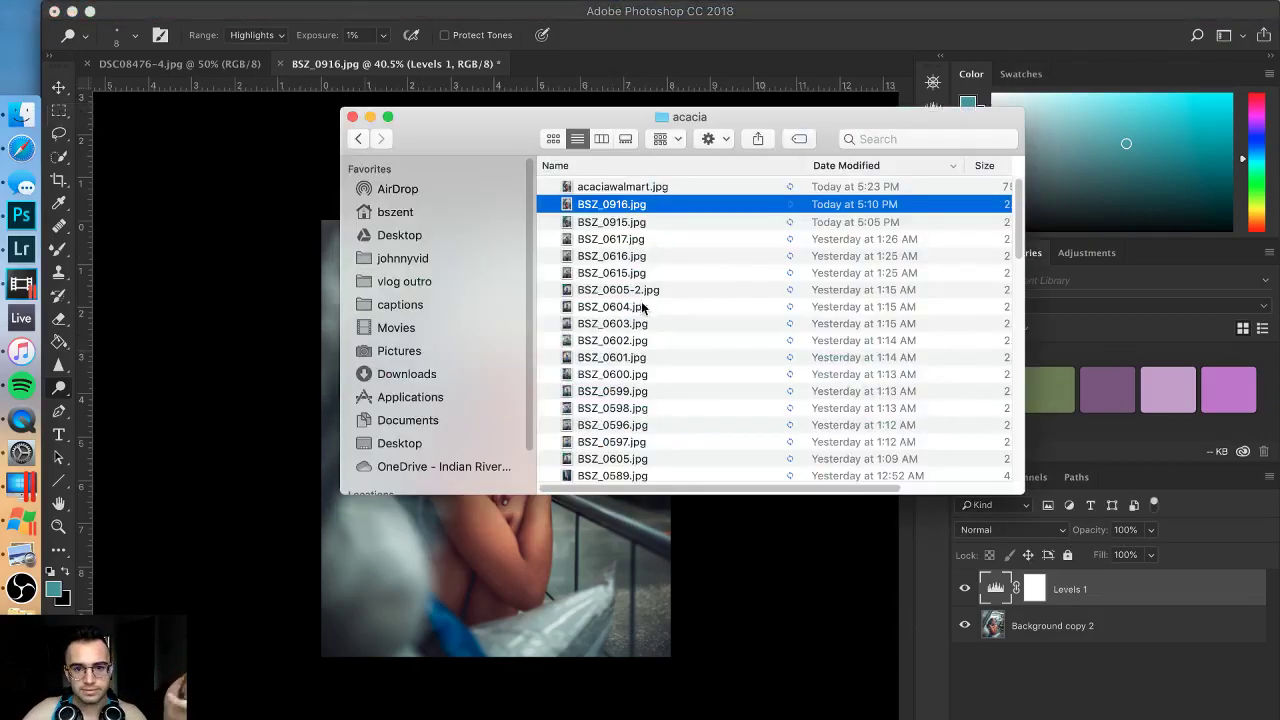
right_click(597, 186)
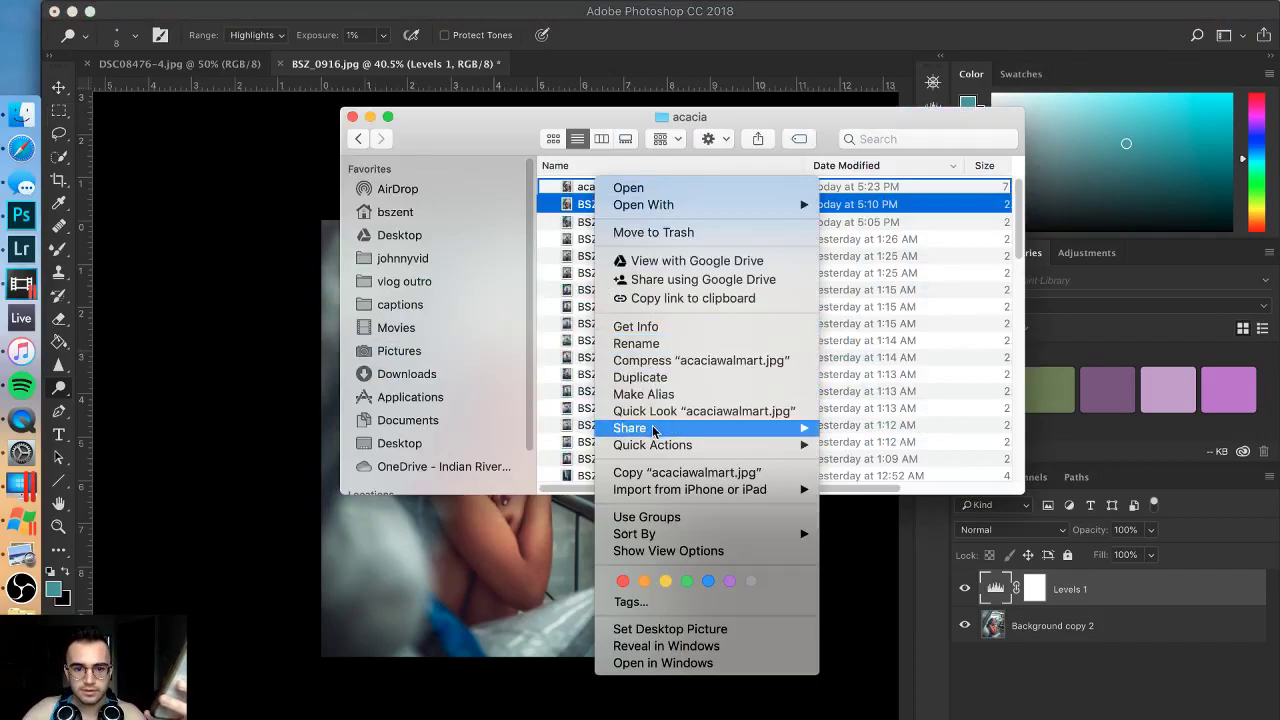
mouse_move(653, 430)
left_click(880, 469)
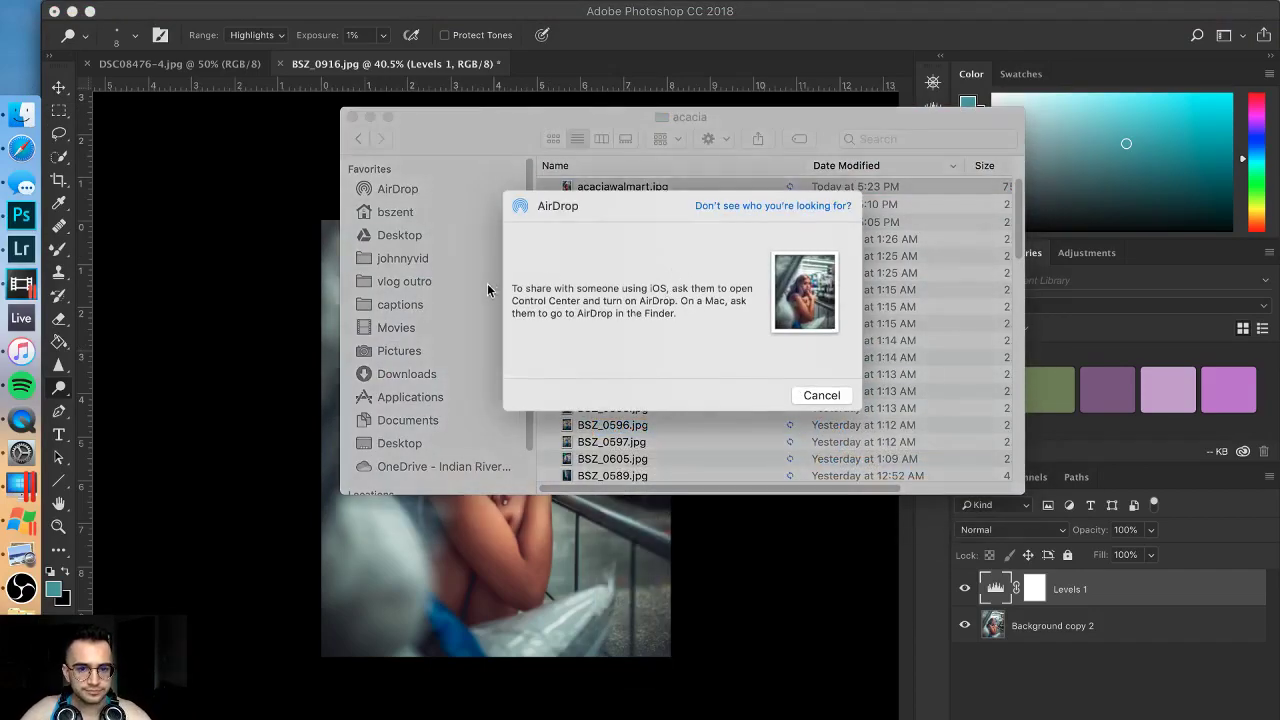
left_click(530, 250)
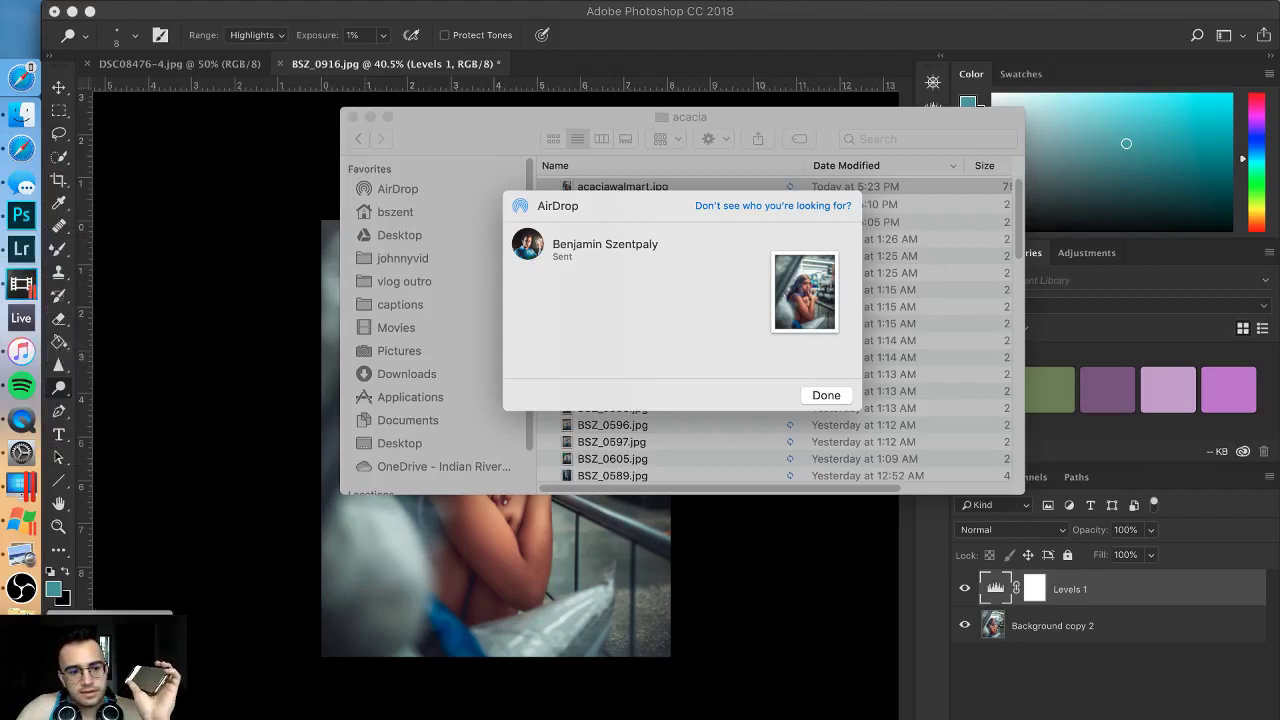
left_click(21, 587)
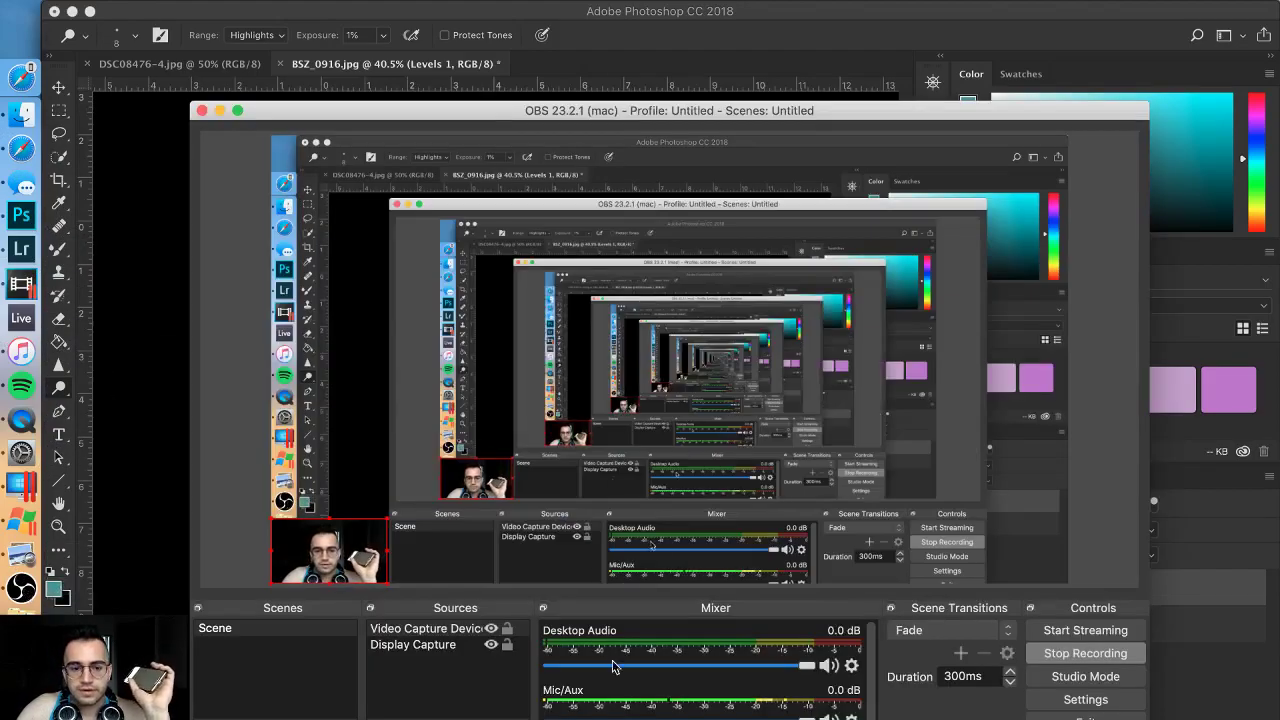